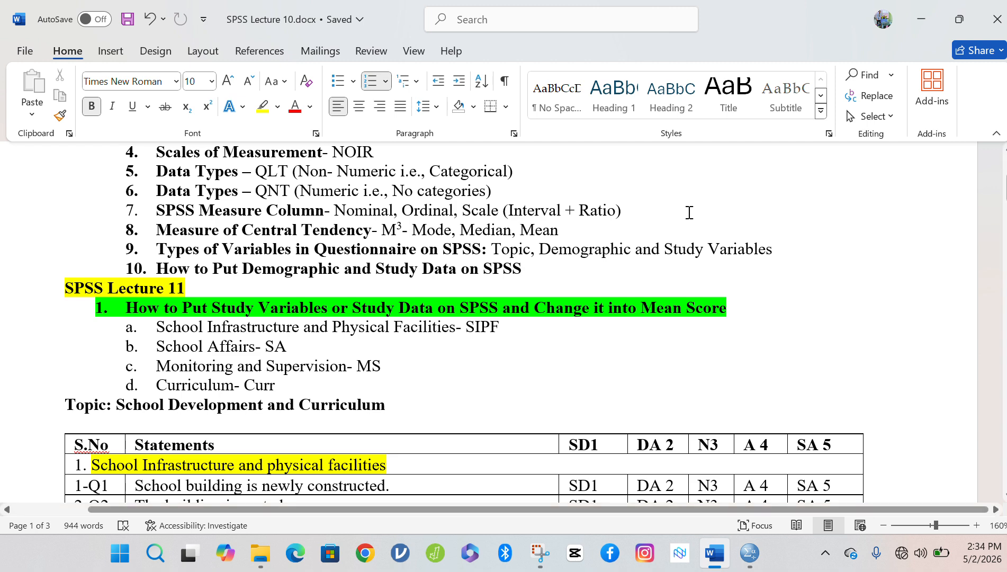
Capitalise 'Physical' and 'Facilities' in the yellow section row and save the document.
{"action": "left_click", "coordinate": [276, 466]}
{"action": "key", "text": "BackSpace"}
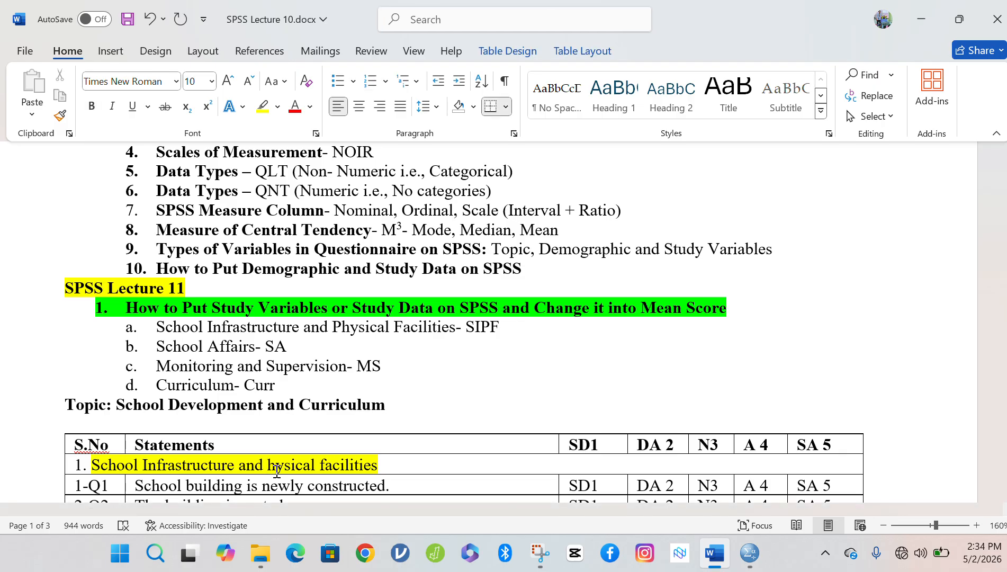
{"action": "type", "text": "P"}
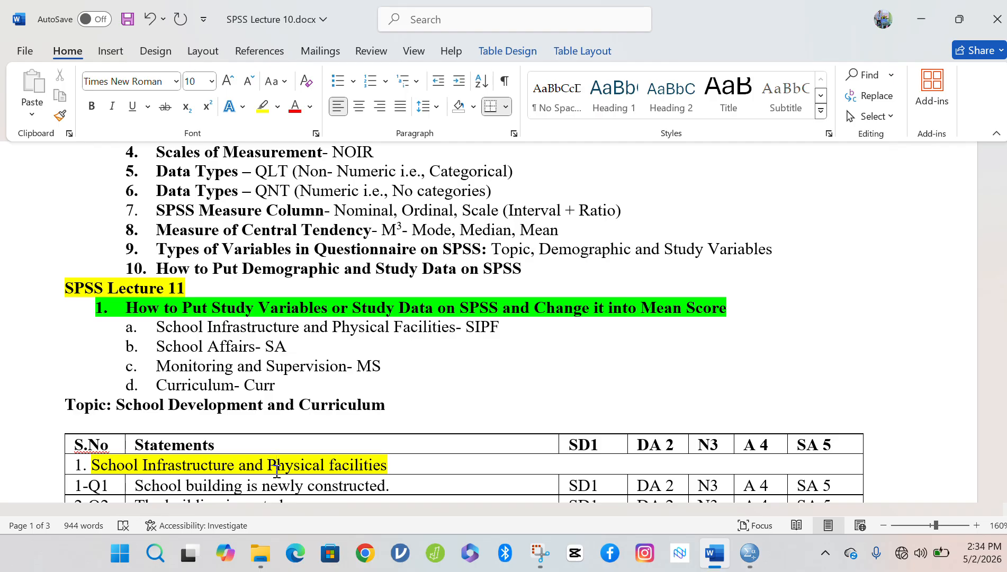
{"action": "key", "text": "ctrl+s"}
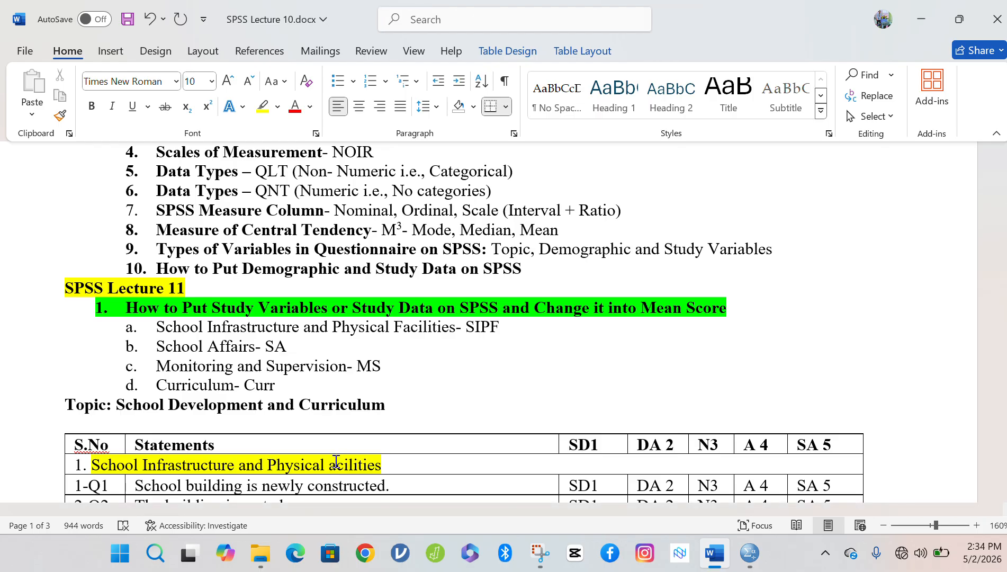
{"action": "key", "text": "BackSpace"}
{"action": "type", "text": "F"}
{"action": "key", "text": "ctrl+s"}
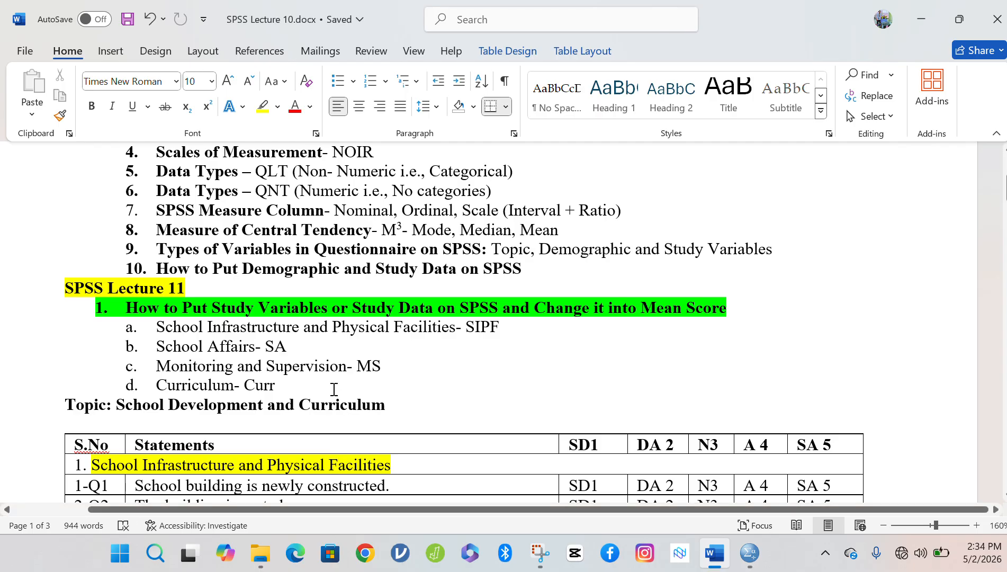
{"action": "double_click", "coordinate": [71, 293]}
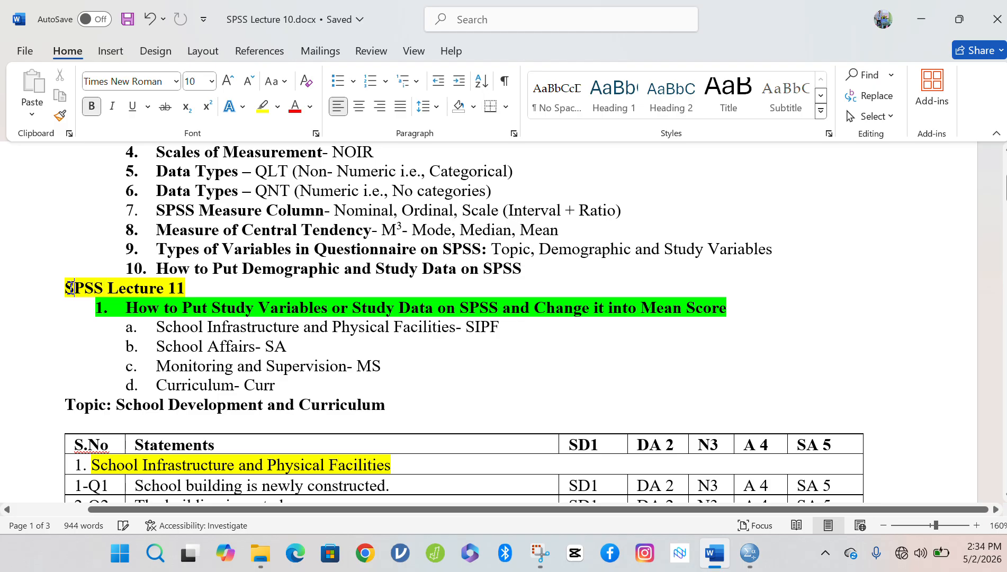
{"action": "left_click", "coordinate": [71, 290]}
{"action": "double_click", "coordinate": [67, 289]}
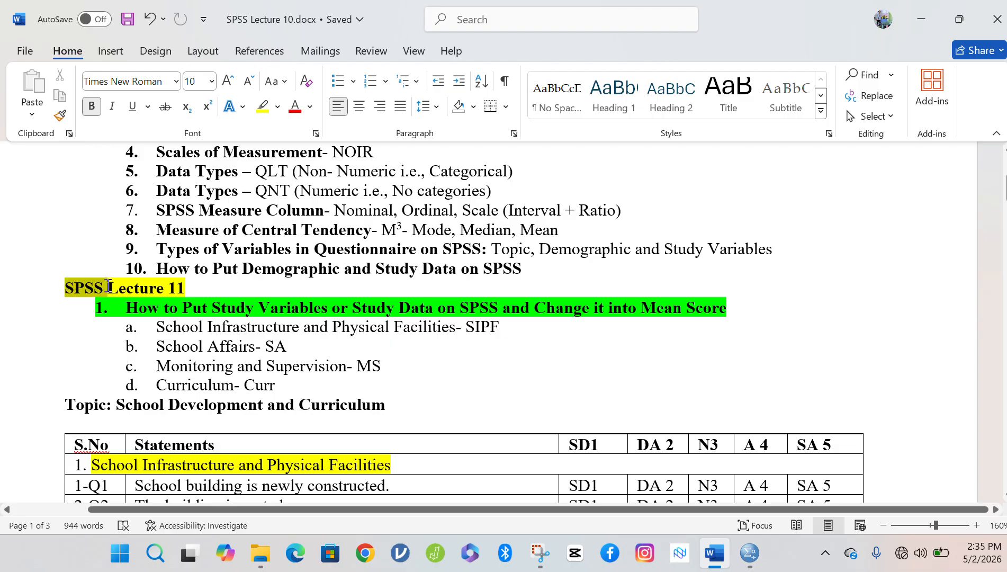
{"action": "left_click_drag", "start_coordinate": [108, 286], "coordinate": [181, 287]}
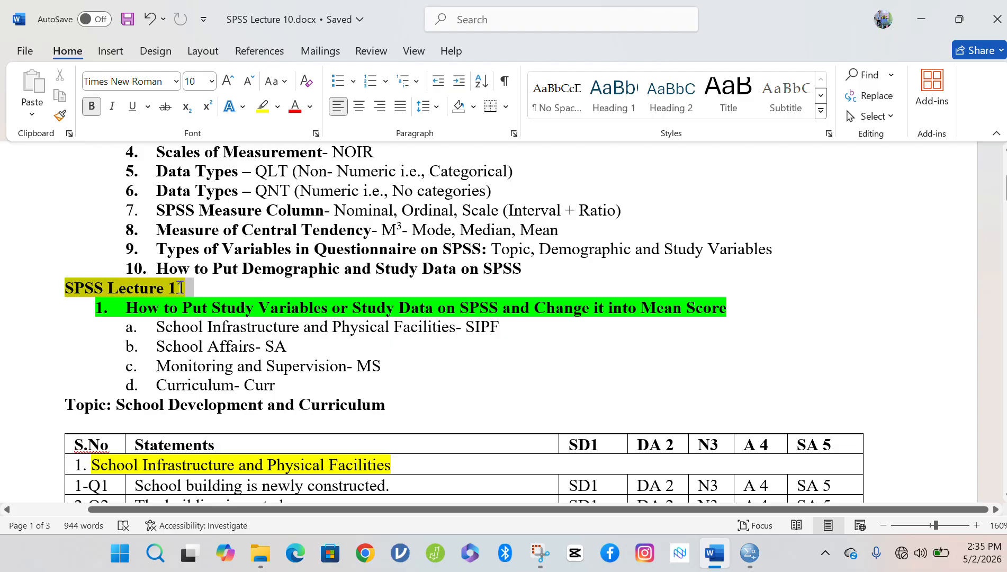
{"action": "left_click", "coordinate": [131, 308]}
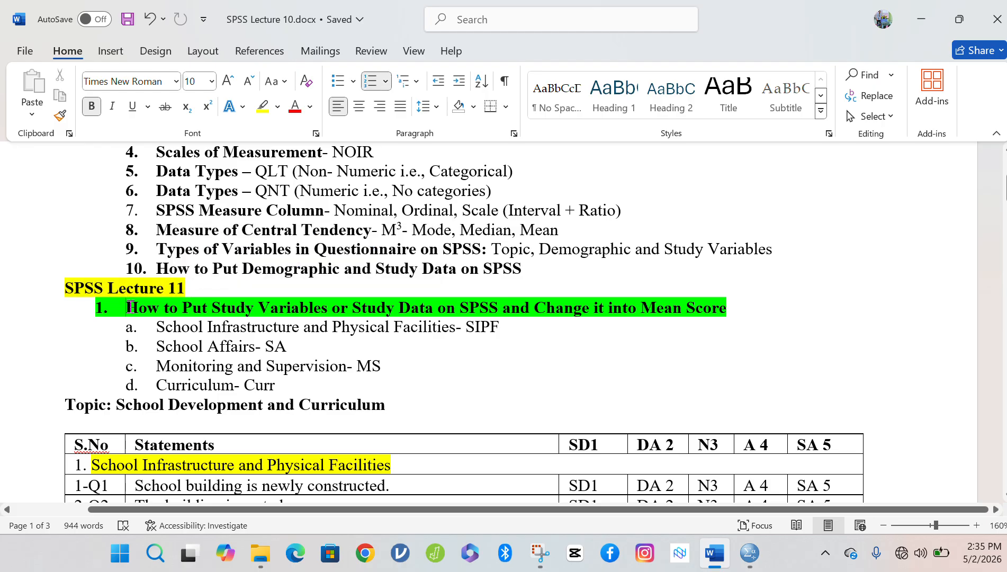
{"action": "left_click_drag", "start_coordinate": [130, 308], "coordinate": [719, 302]}
{"action": "left_click", "coordinate": [671, 309]}
{"action": "left_click_drag", "start_coordinate": [212, 307], "coordinate": [500, 308]}
{"action": "left_click", "coordinate": [549, 313]}
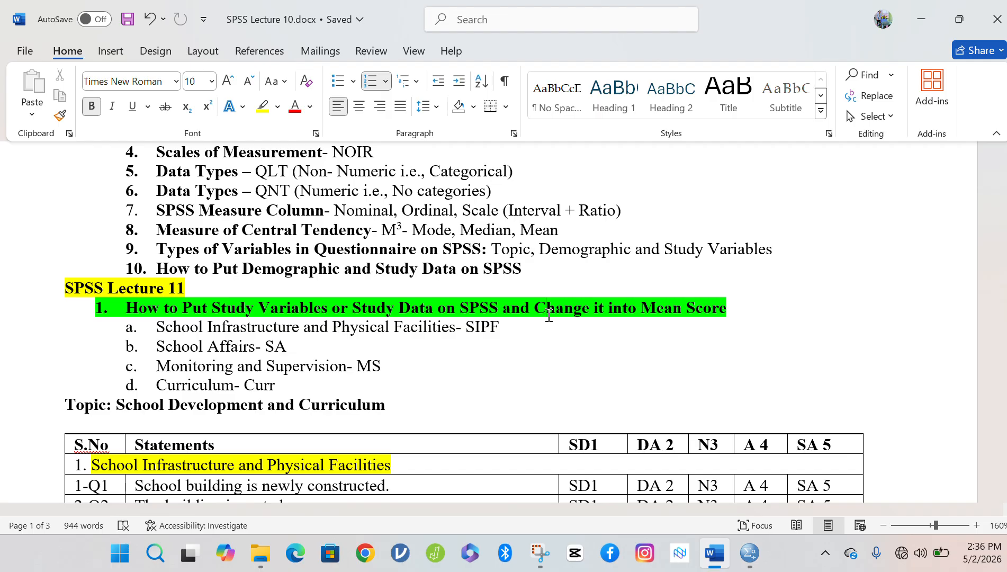
{"action": "double_click", "coordinate": [480, 309]}
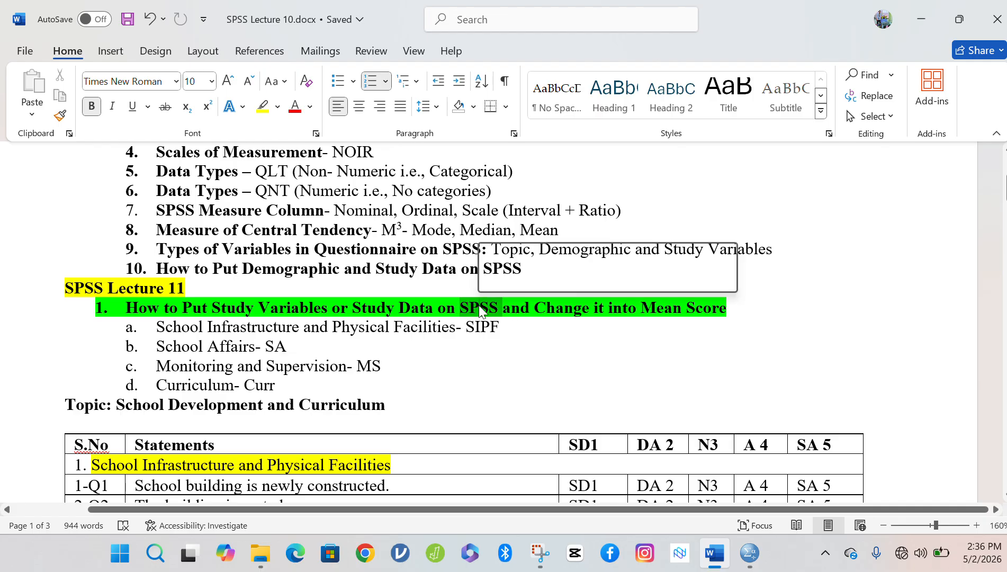
{"action": "left_click", "coordinate": [535, 306]}
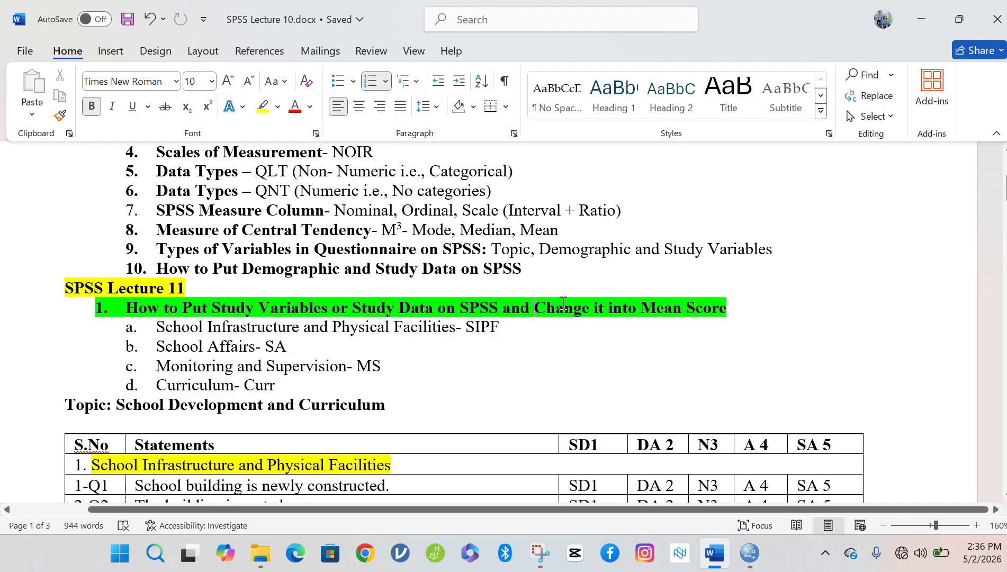
{"action": "left_click_drag", "start_coordinate": [642, 307], "coordinate": [716, 314]}
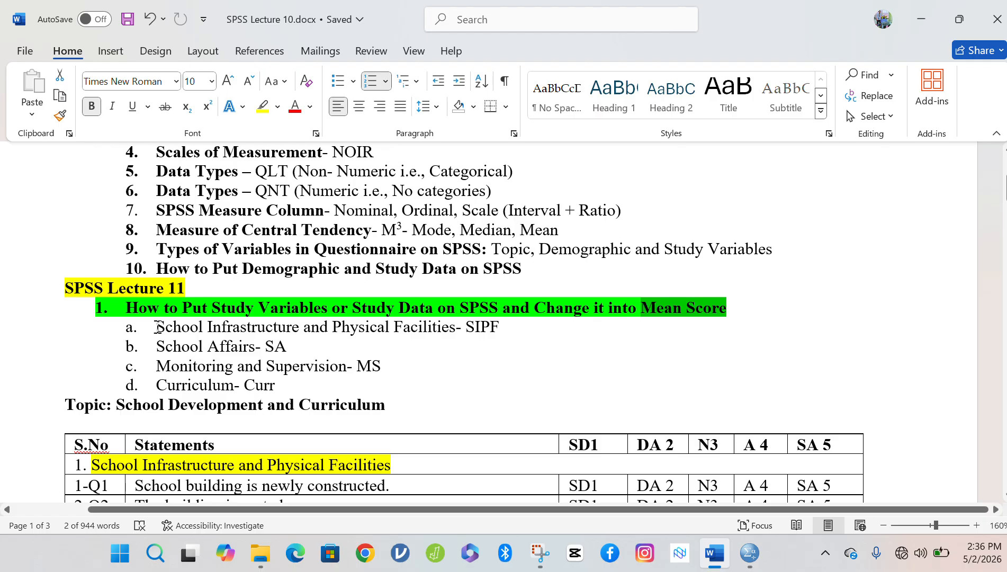
{"action": "left_click_drag", "start_coordinate": [157, 327], "coordinate": [443, 337]}
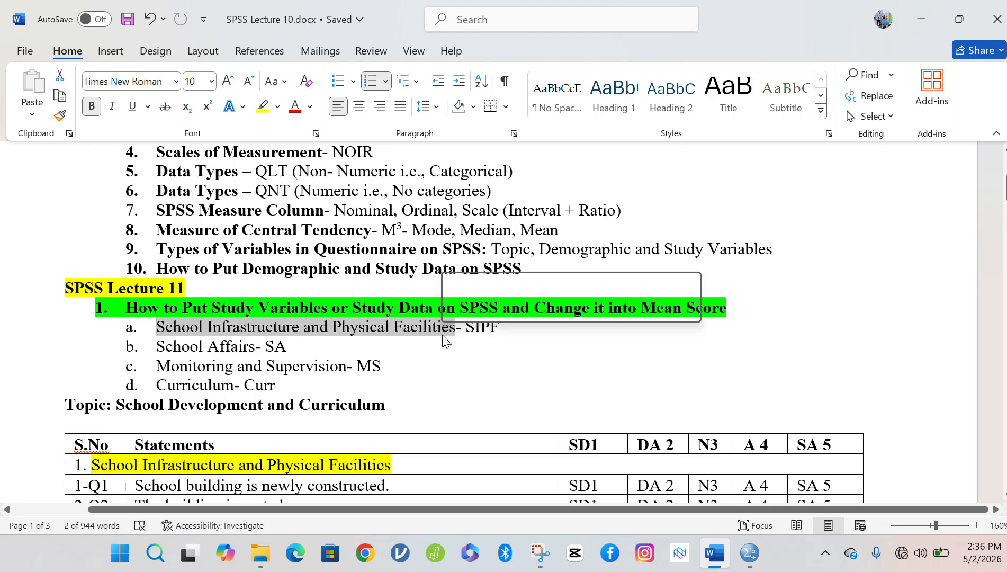
{"action": "double_click", "coordinate": [480, 330]}
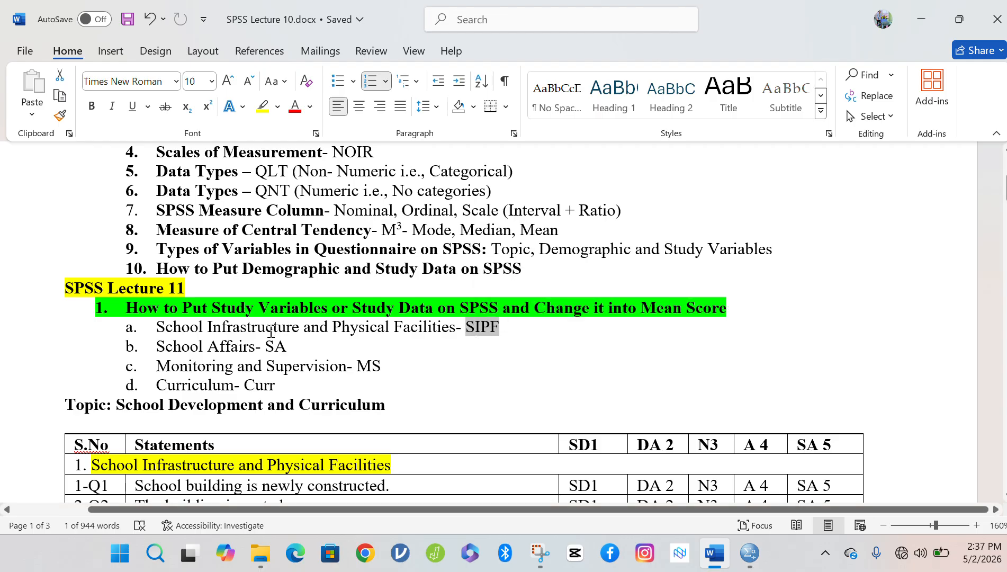
{"action": "double_click", "coordinate": [486, 326]}
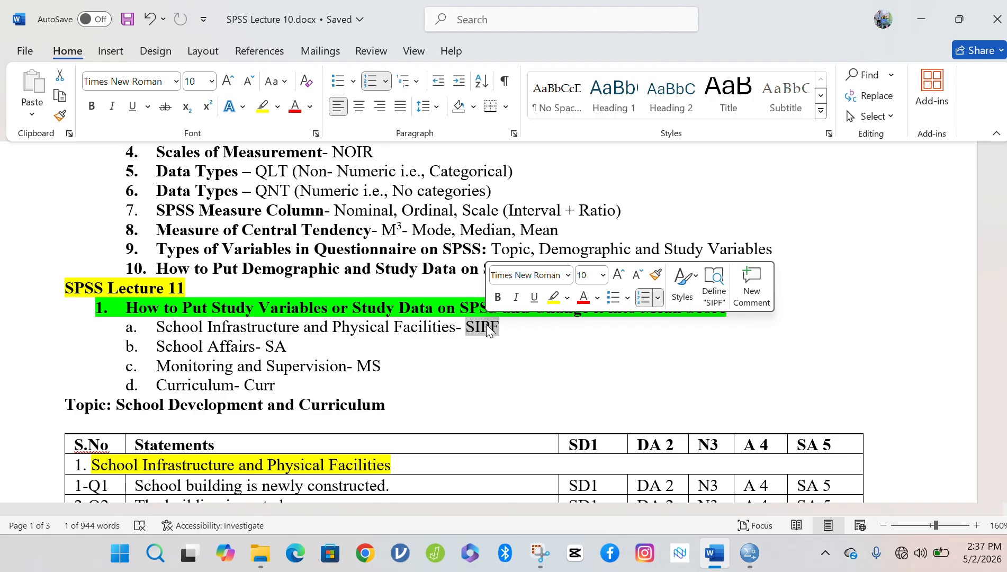
{"action": "double_click", "coordinate": [166, 347]}
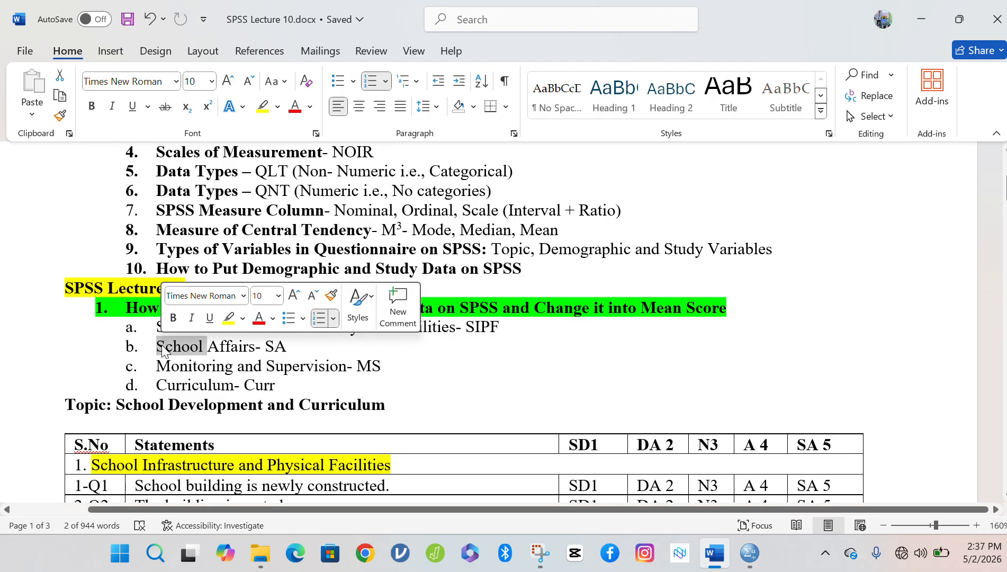
{"action": "left_click", "coordinate": [241, 345]}
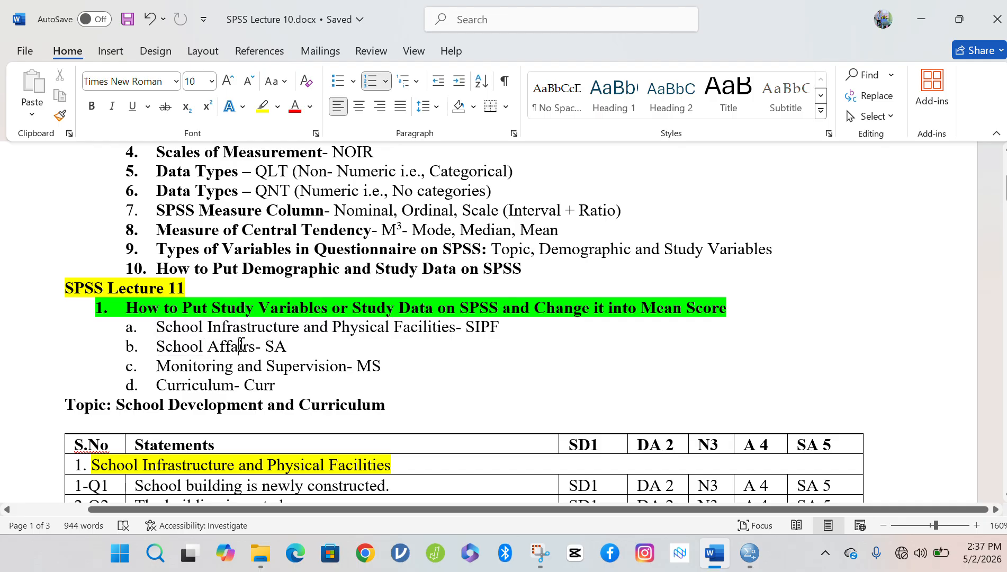
{"action": "double_click", "coordinate": [276, 345]}
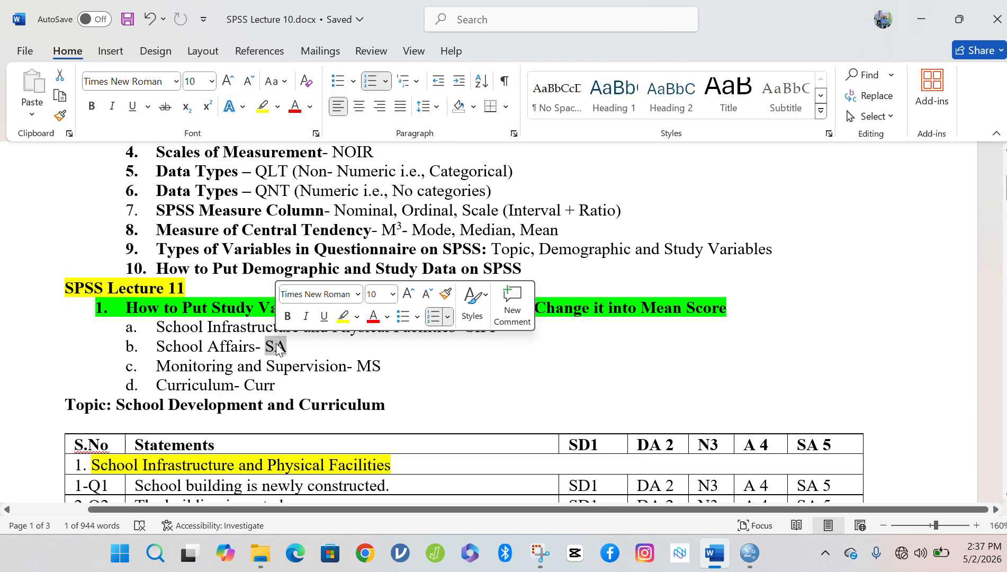
{"action": "double_click", "coordinate": [183, 369]}
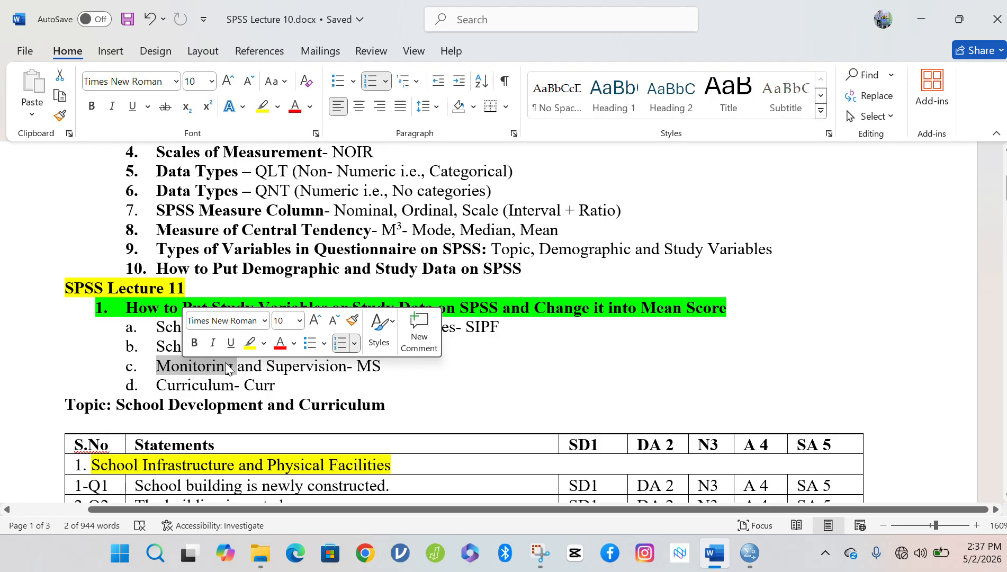
{"action": "left_click", "coordinate": [372, 369]}
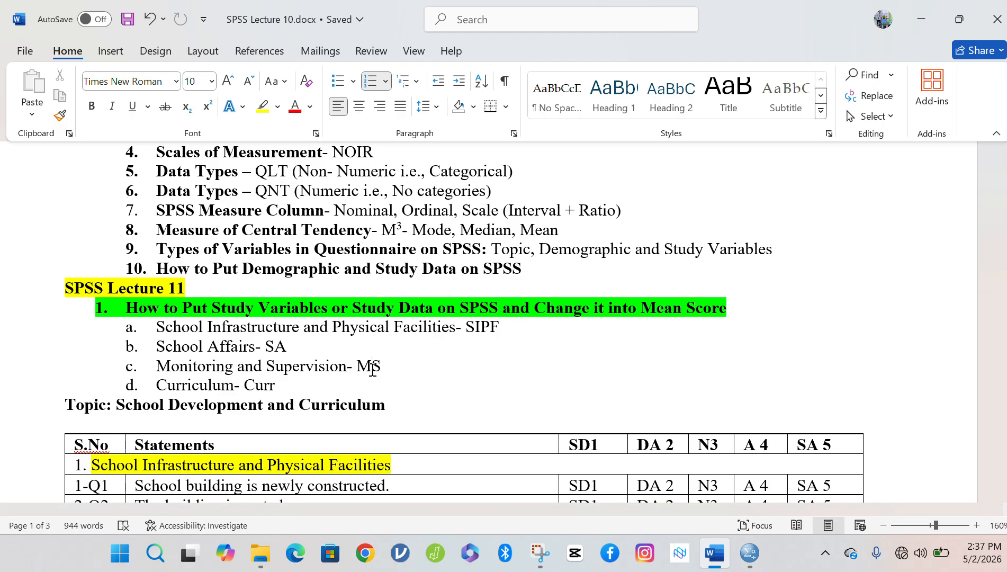
{"action": "triple_click", "coordinate": [170, 383]}
Add a period after row number 1 and bold the 'School Infrastructure and Physical Facilities' heading.
{"action": "left_click", "coordinate": [227, 391]}
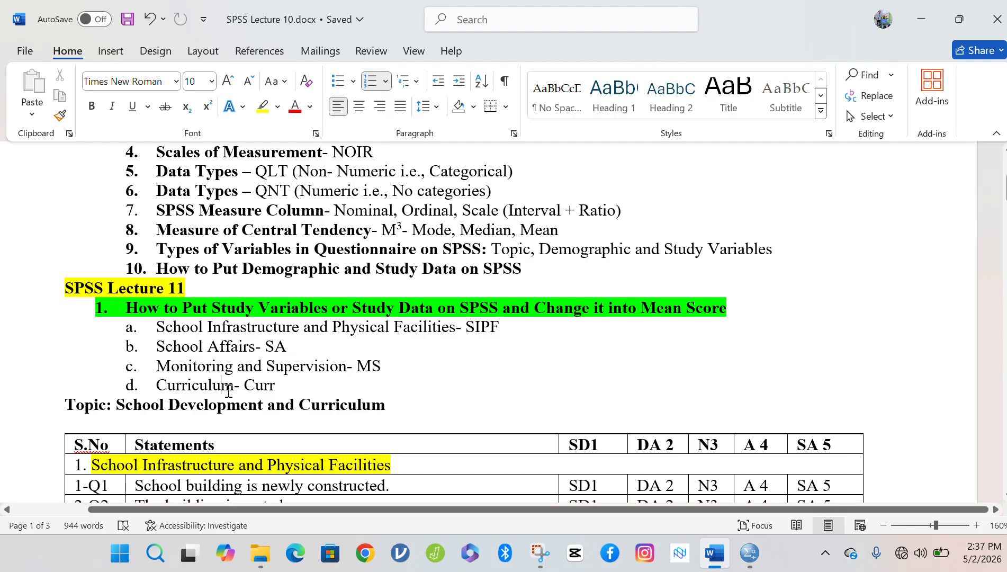
{"action": "key", "text": "Down"}
{"action": "key", "text": "Down"}
{"action": "key", "text": "Down"}
{"action": "key", "text": "Down"}
{"action": "key", "text": "Down"}
{"action": "key", "text": "Down"}
{"action": "key", "text": "Down"}
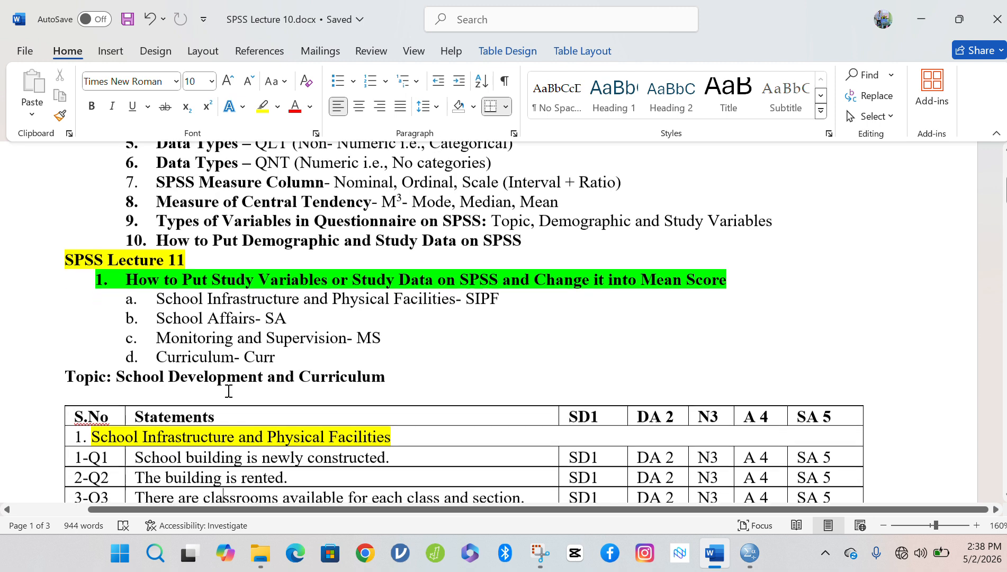
{"action": "key", "text": "Down"}
{"action": "key", "text": "Down"}
{"action": "key", "text": "Down"}
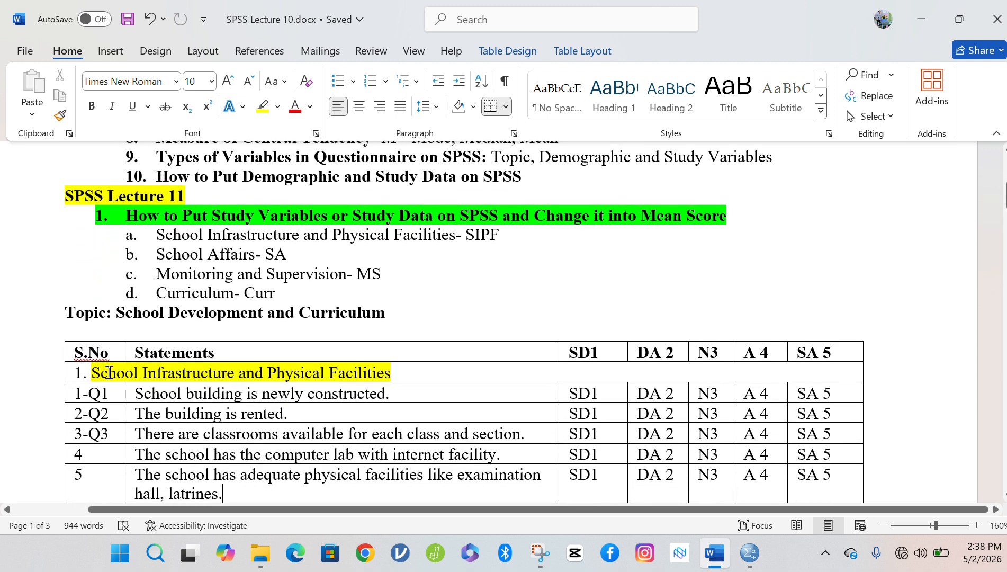
{"action": "left_click", "coordinate": [86, 372]}
{"action": "type", "text": "."}
{"action": "left_click_drag", "start_coordinate": [90, 374], "coordinate": [394, 373]}
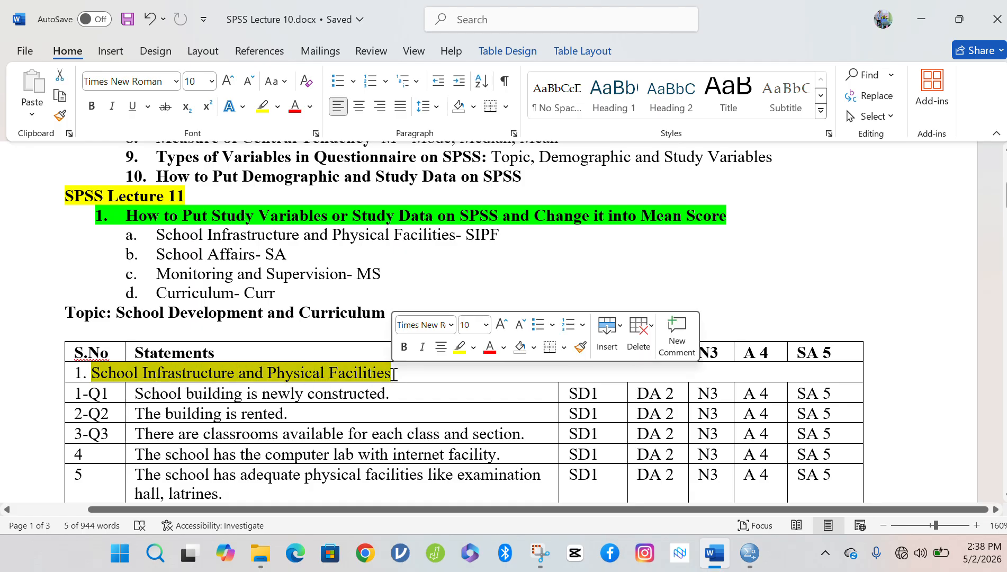
{"action": "left_click", "coordinate": [407, 347]}
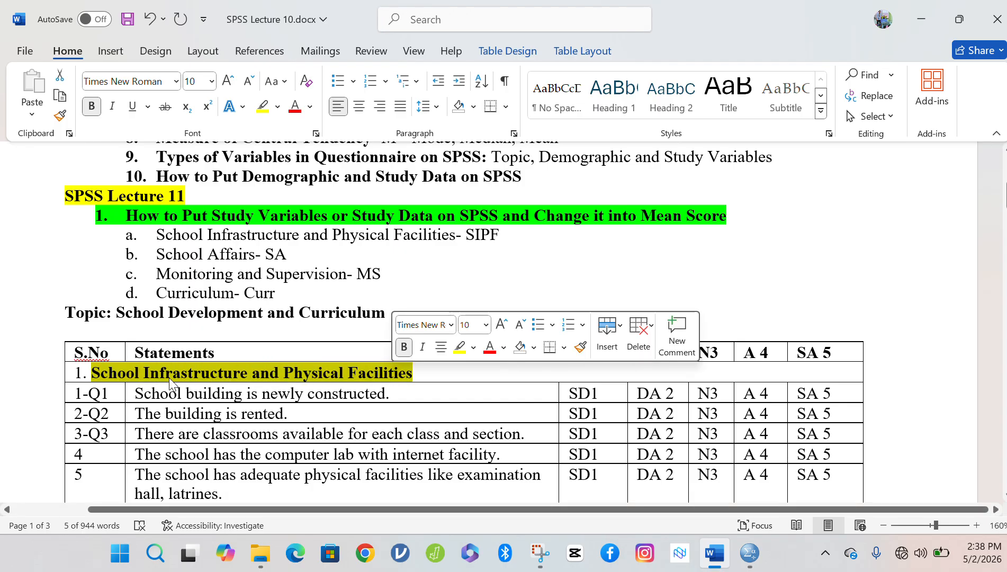
{"action": "left_click", "coordinate": [93, 381]}
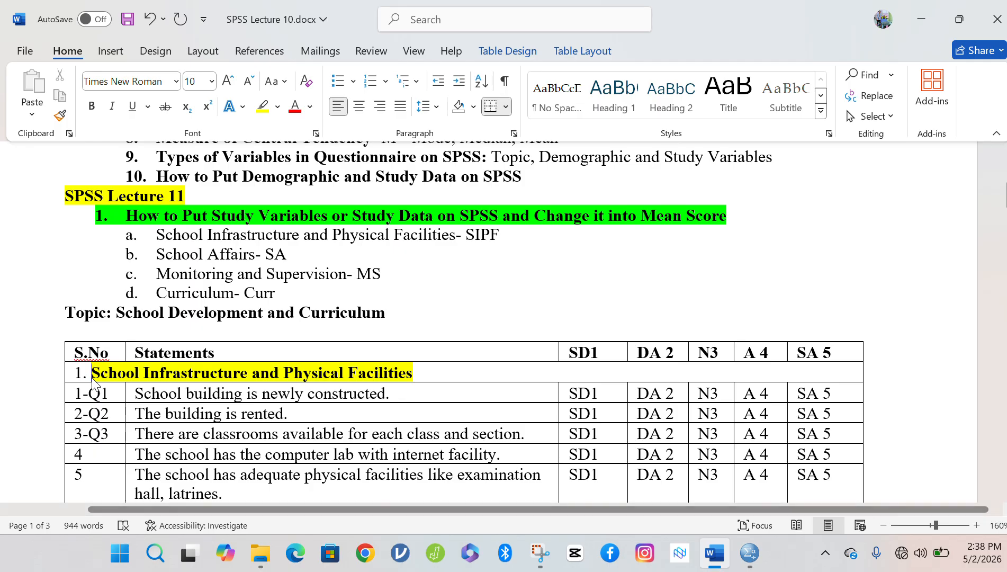
Scroll past the eleven SIPF statements down to the '2. School affairs' heading row.
{"action": "triple_click", "coordinate": [477, 236]}
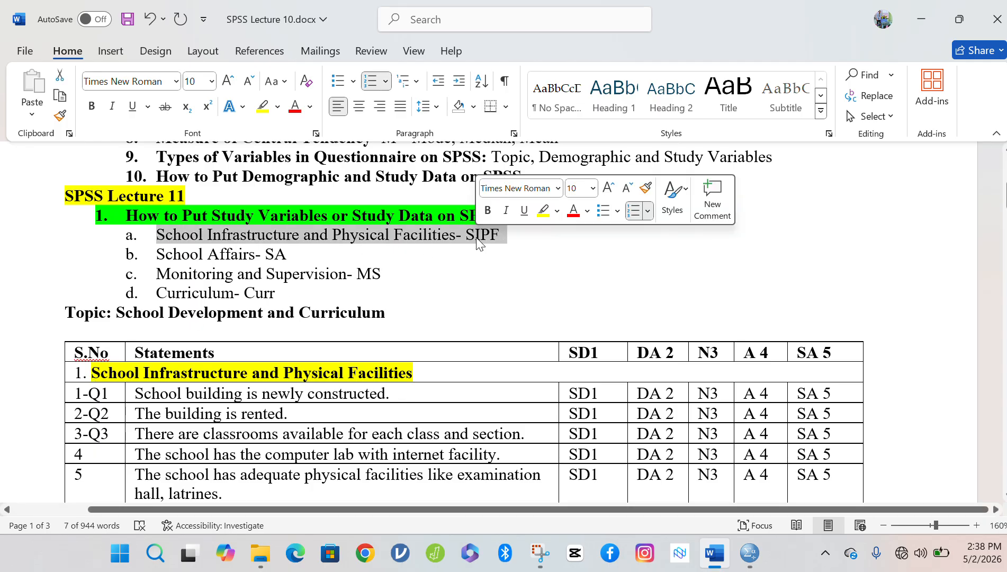
{"action": "double_click", "coordinate": [480, 235]}
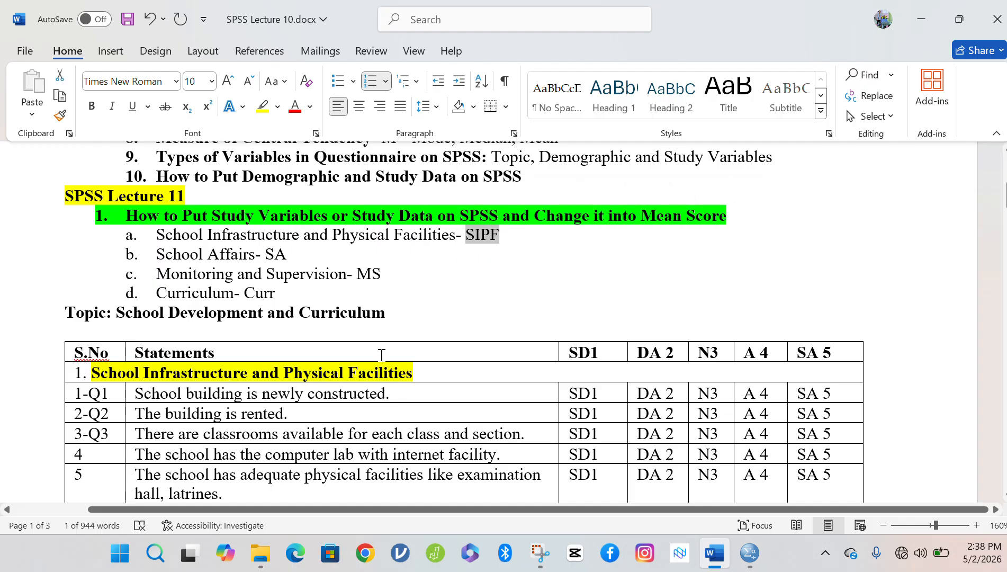
{"action": "double_click", "coordinate": [162, 395]}
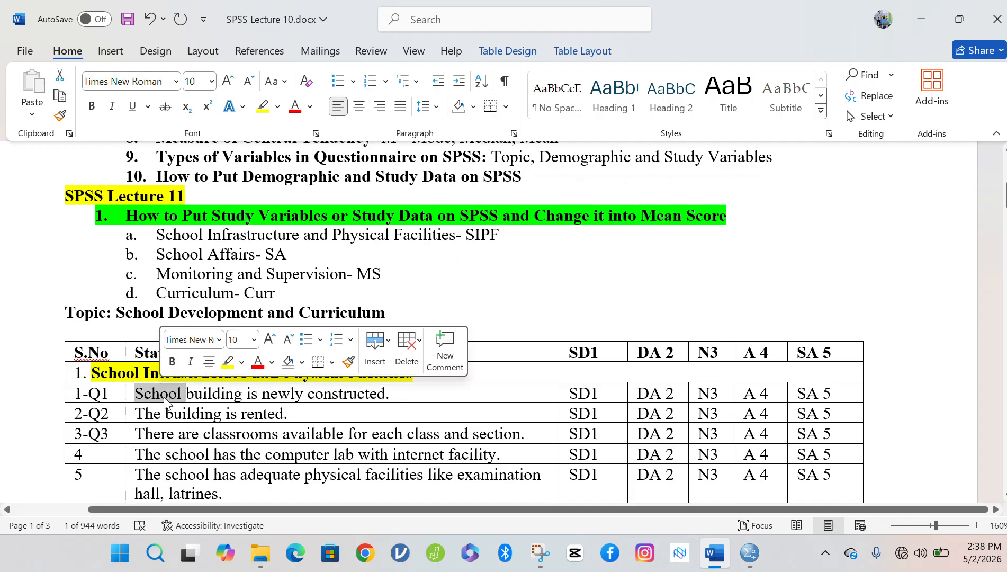
{"action": "left_click", "coordinate": [169, 414]}
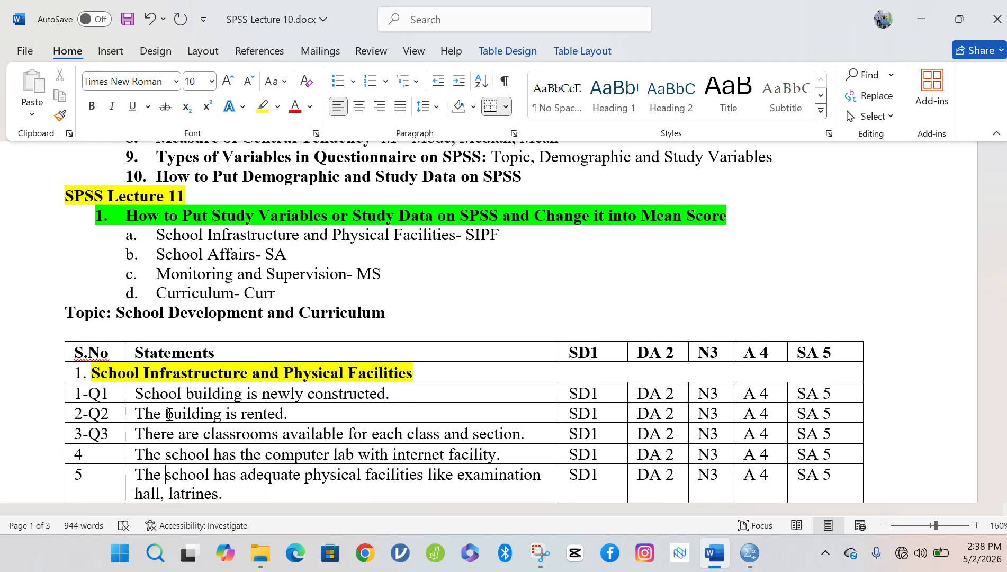
{"action": "scroll", "coordinate": [168, 413], "scroll_direction": "down", "scroll_amount": 1}
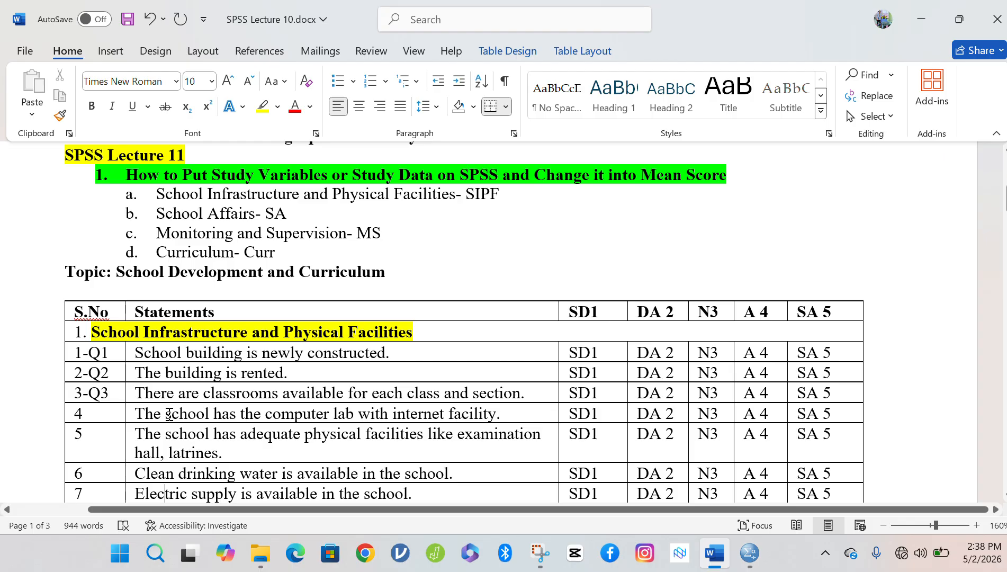
{"action": "scroll", "coordinate": [169, 413], "scroll_direction": "down", "scroll_amount": 4}
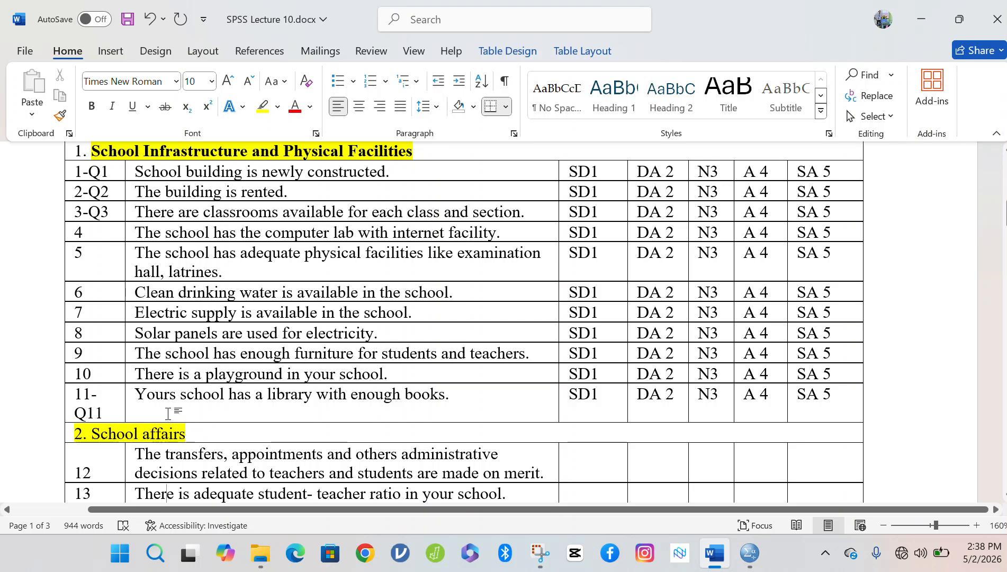
{"action": "scroll", "coordinate": [169, 413], "scroll_direction": "down", "scroll_amount": 1}
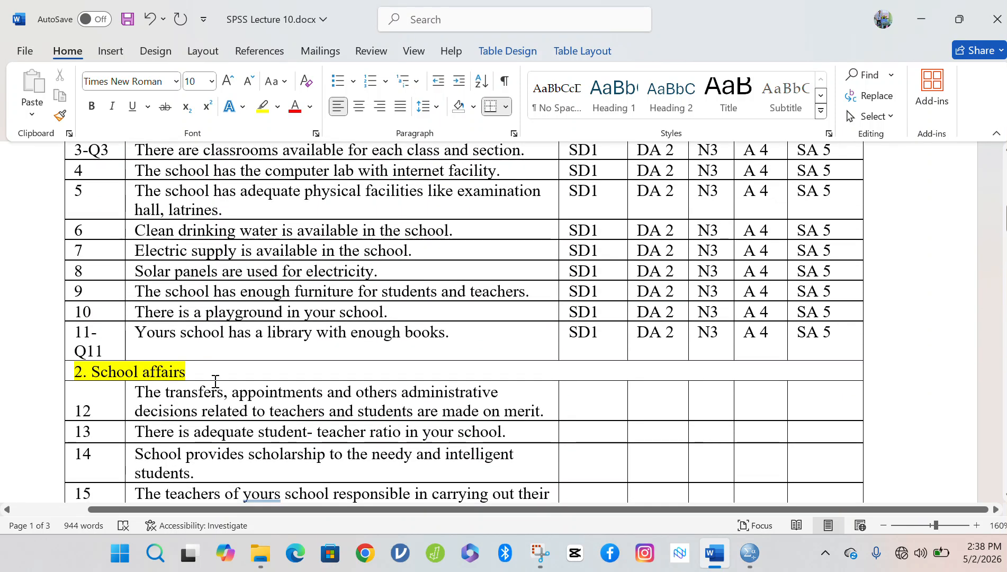
Bold the '2. School affairs' section heading.
{"action": "left_click", "coordinate": [192, 369]}
{"action": "left_click_drag", "start_coordinate": [191, 369], "coordinate": [69, 371]}
{"action": "left_click", "coordinate": [85, 347]}
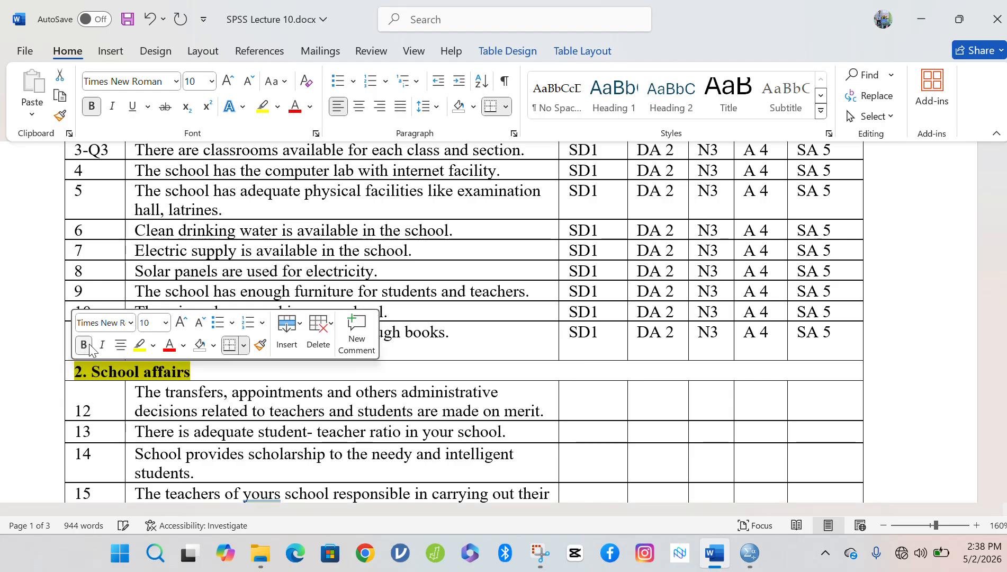
{"action": "left_click", "coordinate": [172, 397]}
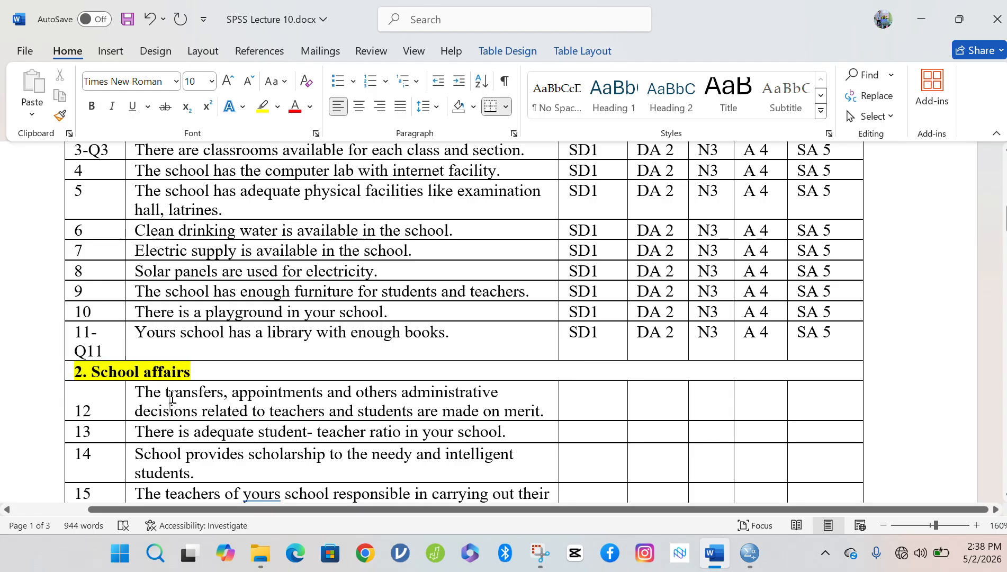
{"action": "scroll", "coordinate": [172, 396], "scroll_direction": "down", "scroll_amount": 3}
{"action": "scroll", "coordinate": [172, 397], "scroll_direction": "down", "scroll_amount": 10}
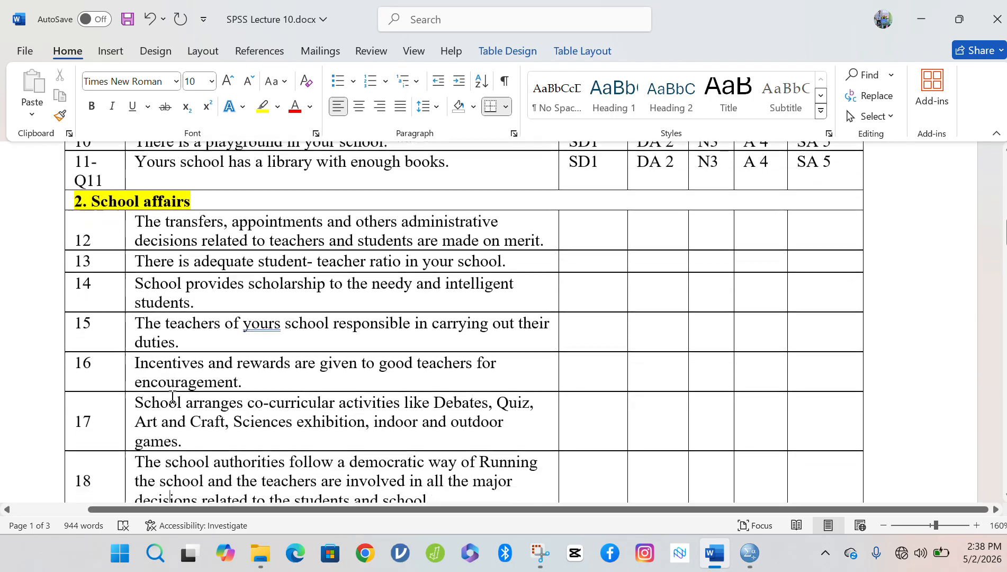
{"action": "scroll", "coordinate": [172, 396], "scroll_direction": "down", "scroll_amount": 5}
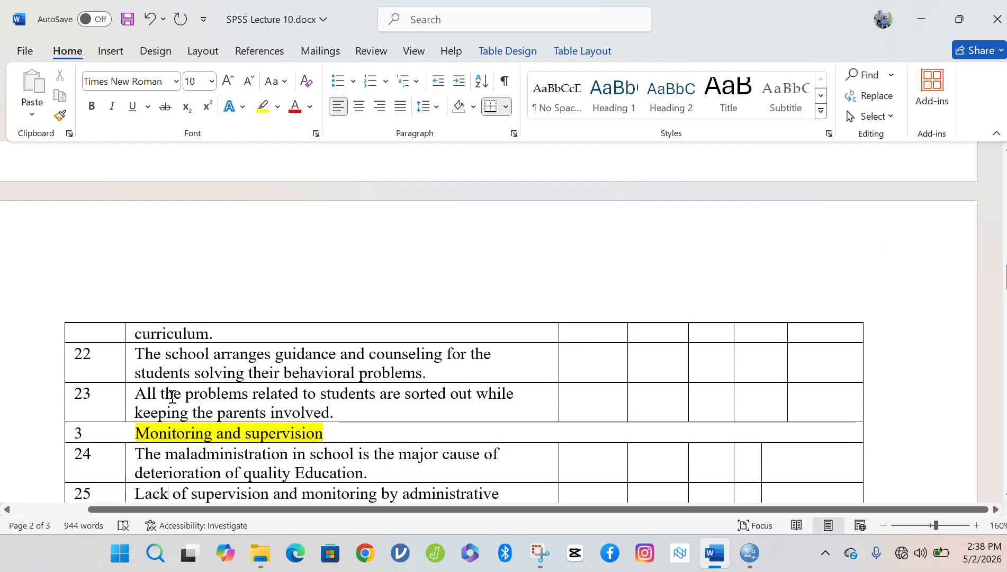
Bold the Monitoring and Supervision row, capitalise 'Supervision', and save.
{"action": "left_click", "coordinate": [328, 435]}
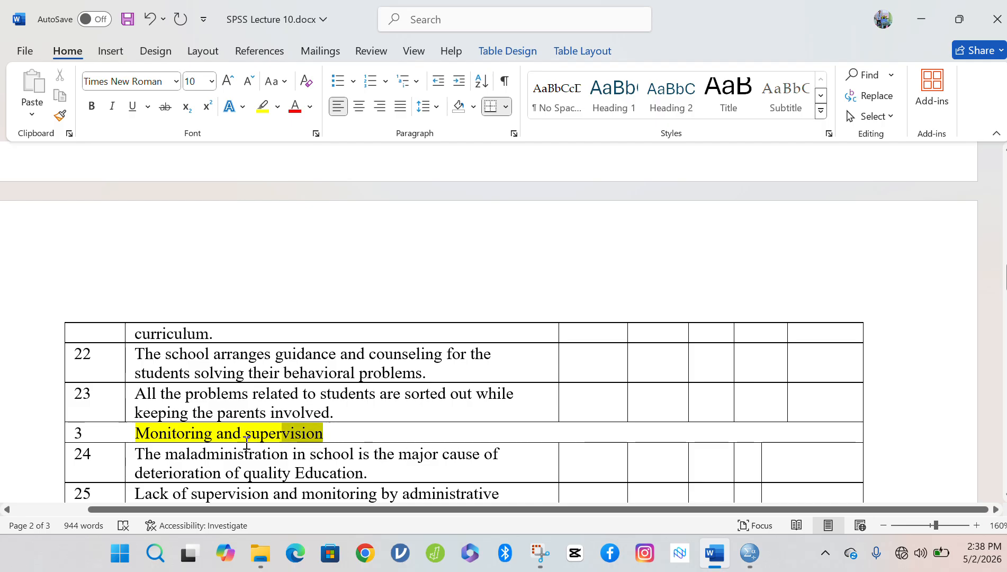
{"action": "left_click", "coordinate": [78, 435]}
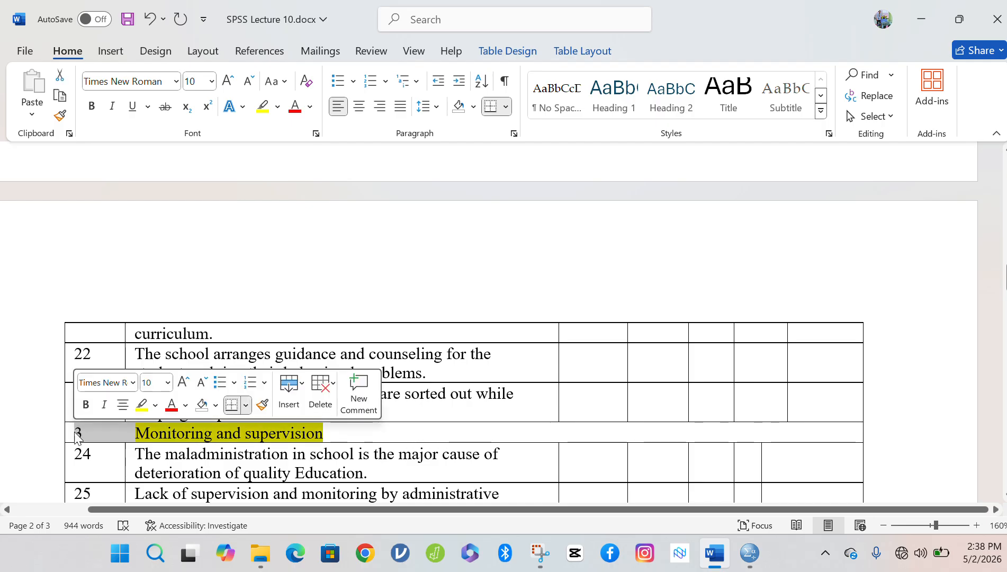
{"action": "left_click", "coordinate": [85, 405]}
{"action": "left_click", "coordinate": [180, 435]}
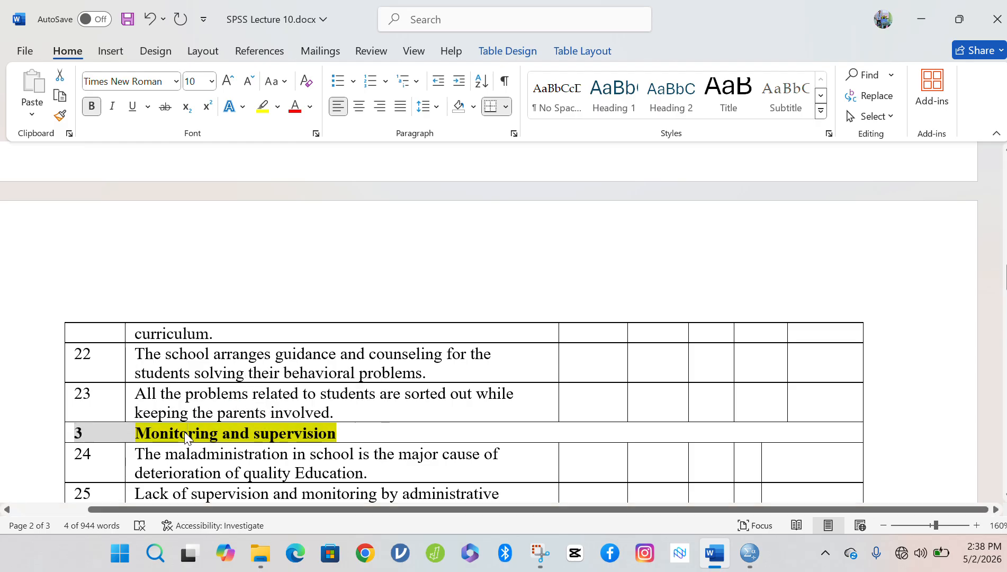
{"action": "left_click", "coordinate": [264, 435]}
{"action": "key", "text": "BackSpace"}
{"action": "type", "text": "S"}
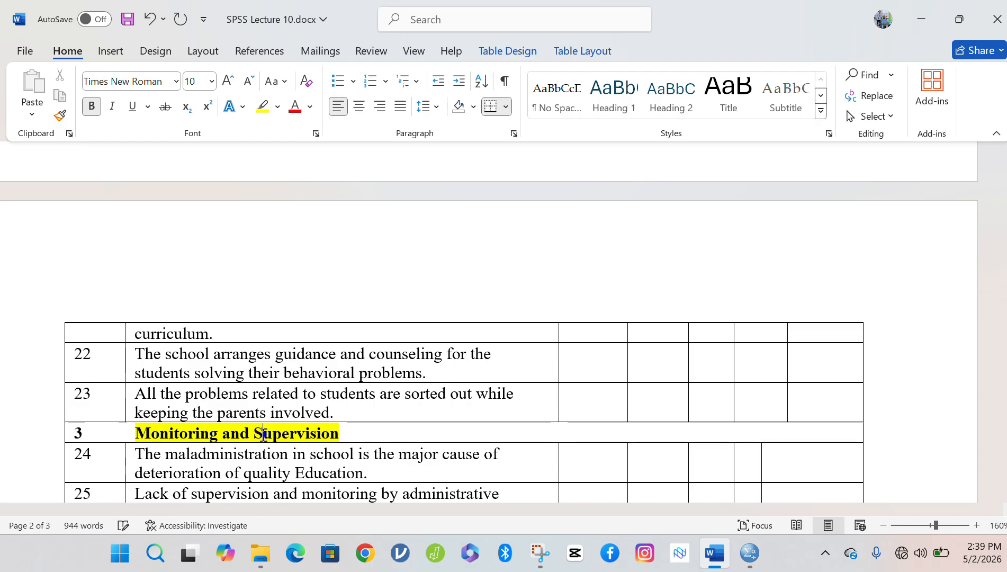
{"action": "key", "text": "ctrl+s"}
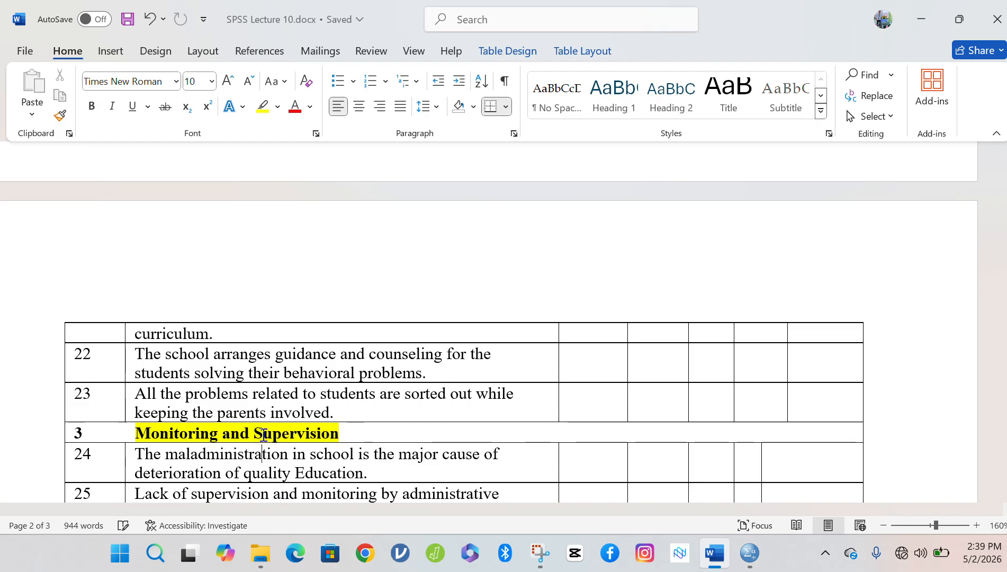
Bold the '4 Curriculum' section heading.
{"action": "scroll", "coordinate": [264, 435], "scroll_direction": "down", "scroll_amount": 2}
{"action": "scroll", "coordinate": [264, 434], "scroll_direction": "down", "scroll_amount": 3}
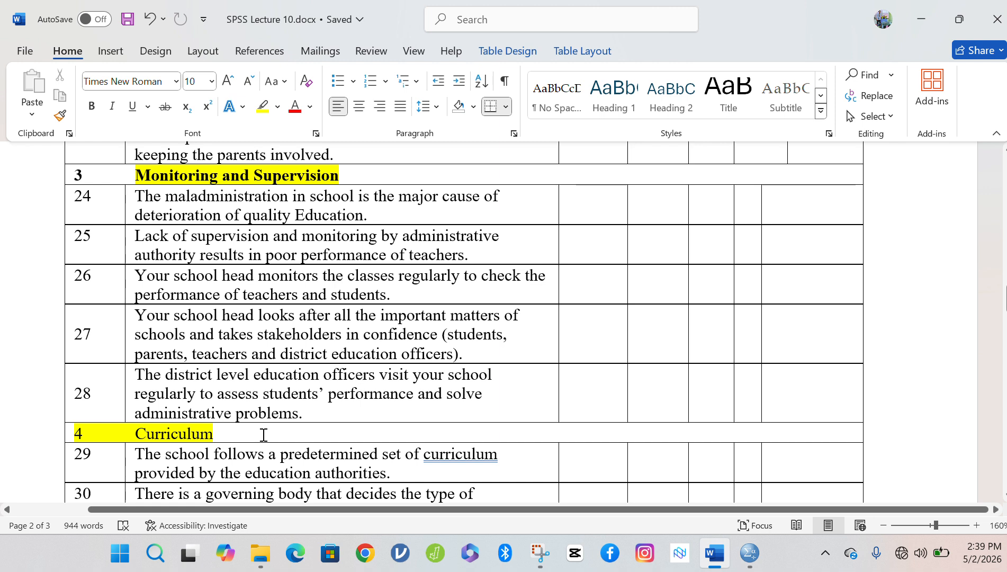
{"action": "left_click", "coordinate": [216, 435]}
{"action": "left_click_drag", "start_coordinate": [216, 435], "coordinate": [74, 432]}
{"action": "left_click", "coordinate": [85, 406]}
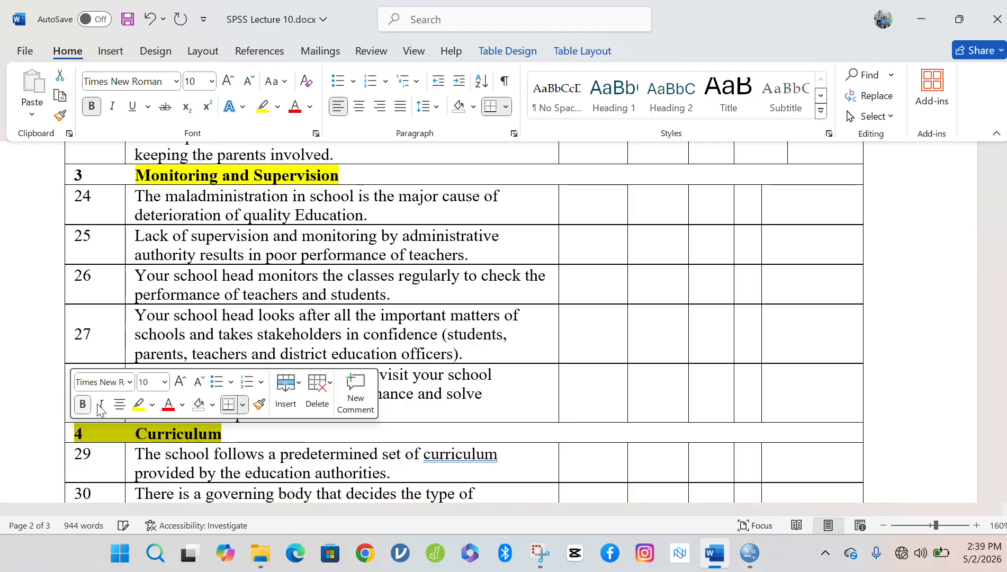
{"action": "left_click", "coordinate": [209, 433]}
Change 'curriculum' to 'curricula' in row 29 using the spelling suggestion, then save.
{"action": "left_click", "coordinate": [437, 456]}
{"action": "right_click", "coordinate": [437, 456]}
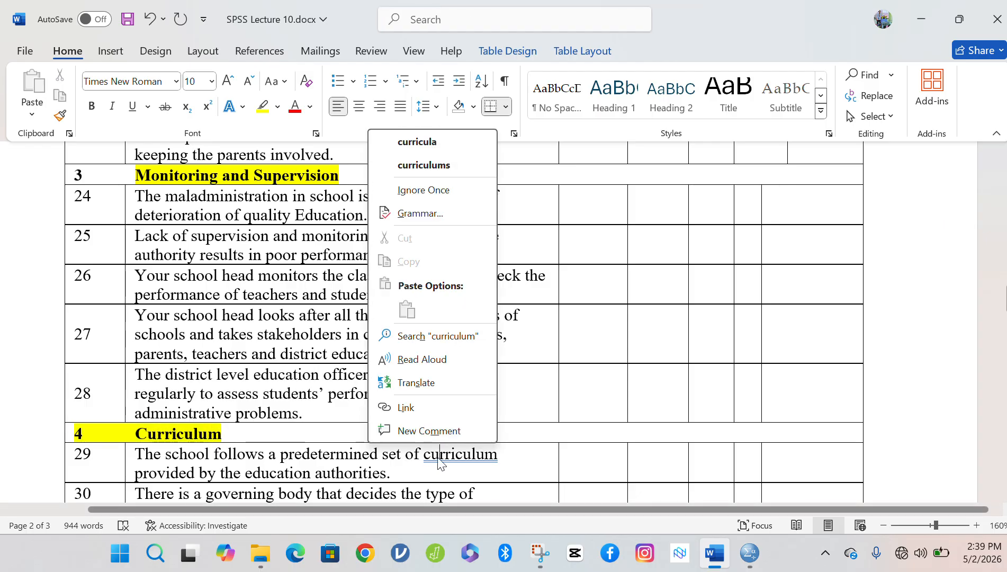
{"action": "left_click", "coordinate": [418, 143]}
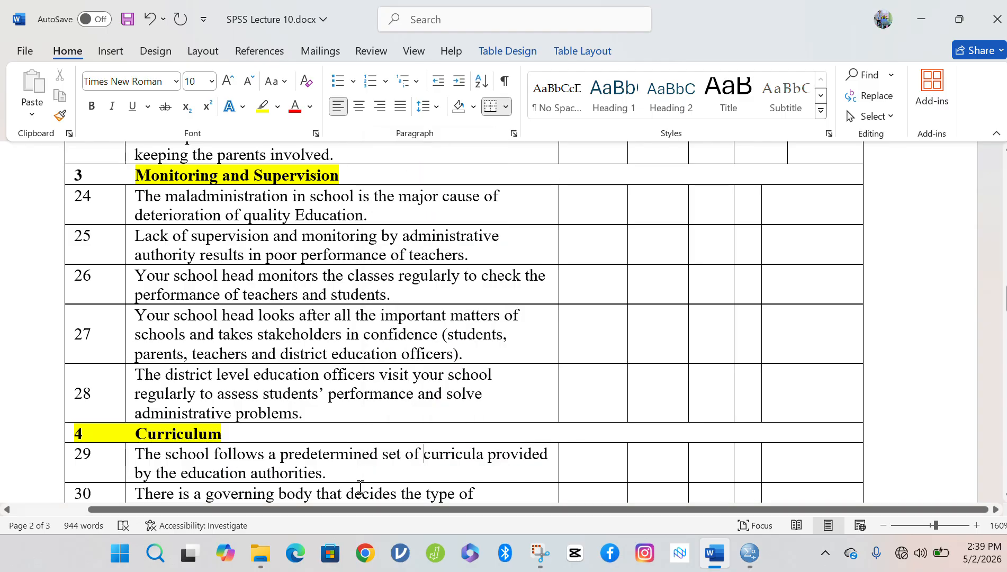
{"action": "key", "text": "ctrl+s"}
Scroll through the questionnaire table and back up to the 'SPSS Lecture 11' heading.
{"action": "scroll", "coordinate": [360, 487], "scroll_direction": "down", "scroll_amount": 1}
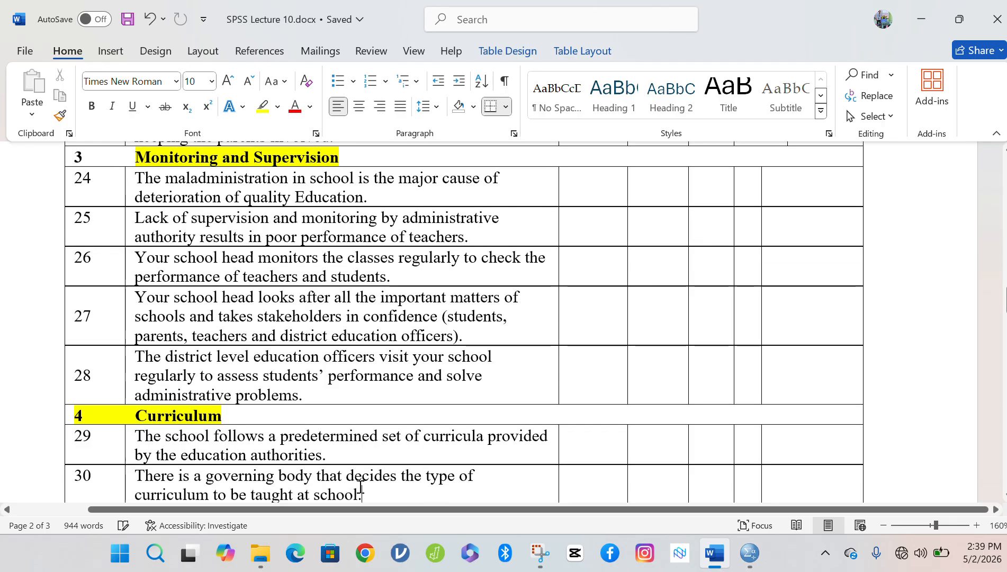
{"action": "scroll", "coordinate": [360, 487], "scroll_direction": "down", "scroll_amount": 8}
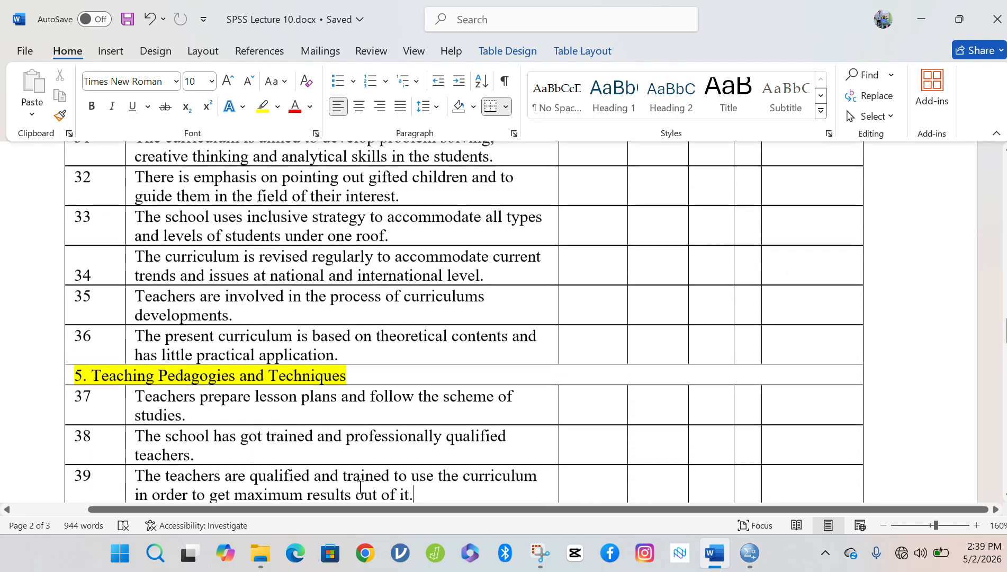
{"action": "scroll", "coordinate": [360, 487], "scroll_direction": "down", "scroll_amount": 2}
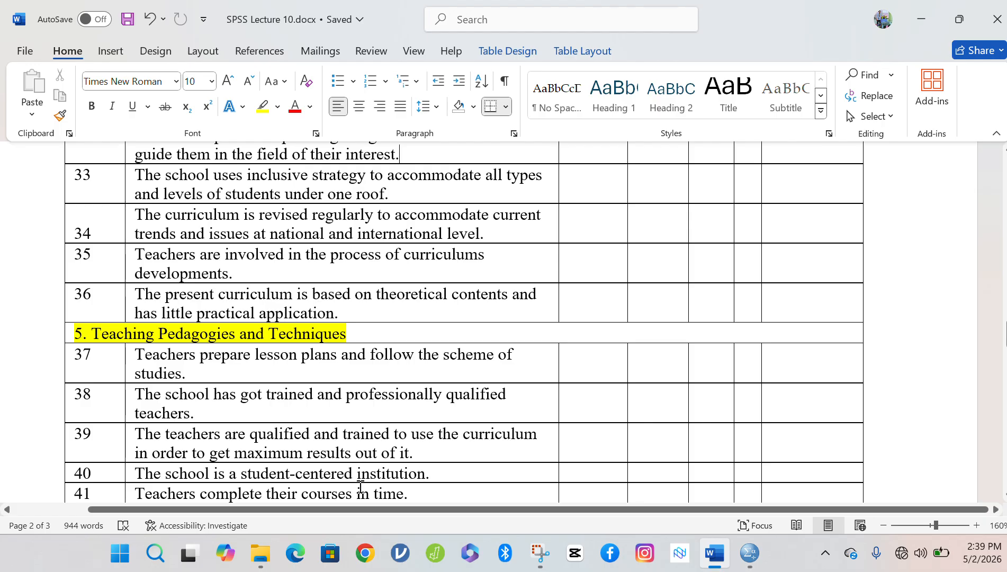
{"action": "scroll", "coordinate": [360, 487], "scroll_direction": "up", "scroll_amount": 10}
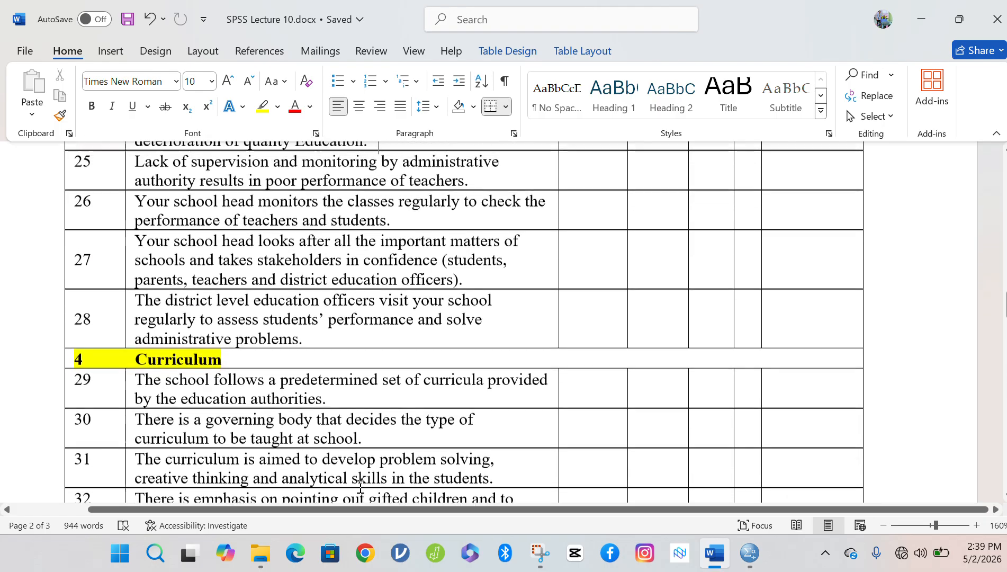
{"action": "scroll", "coordinate": [360, 487], "scroll_direction": "up", "scroll_amount": 12}
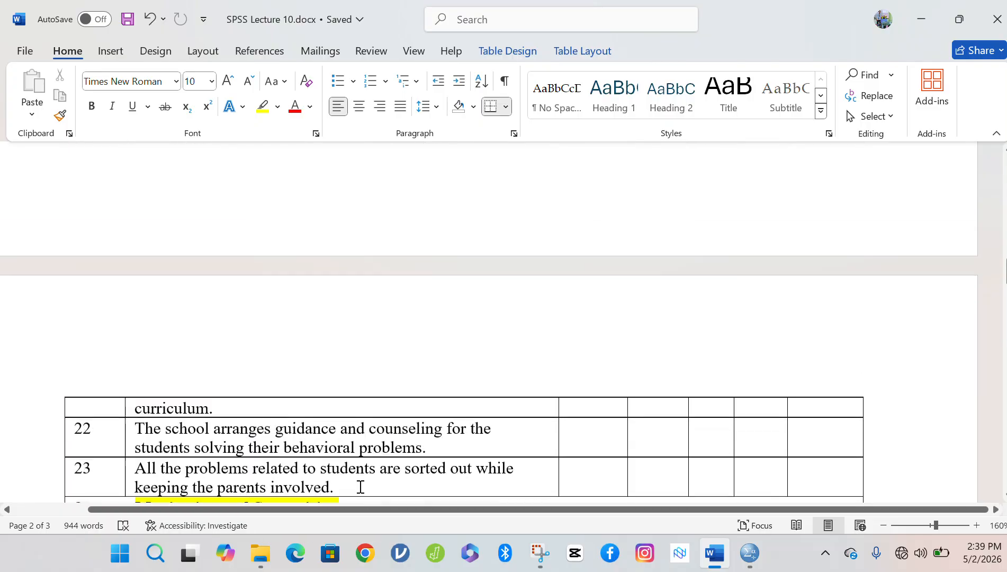
{"action": "scroll", "coordinate": [360, 487], "scroll_direction": "up", "scroll_amount": 15}
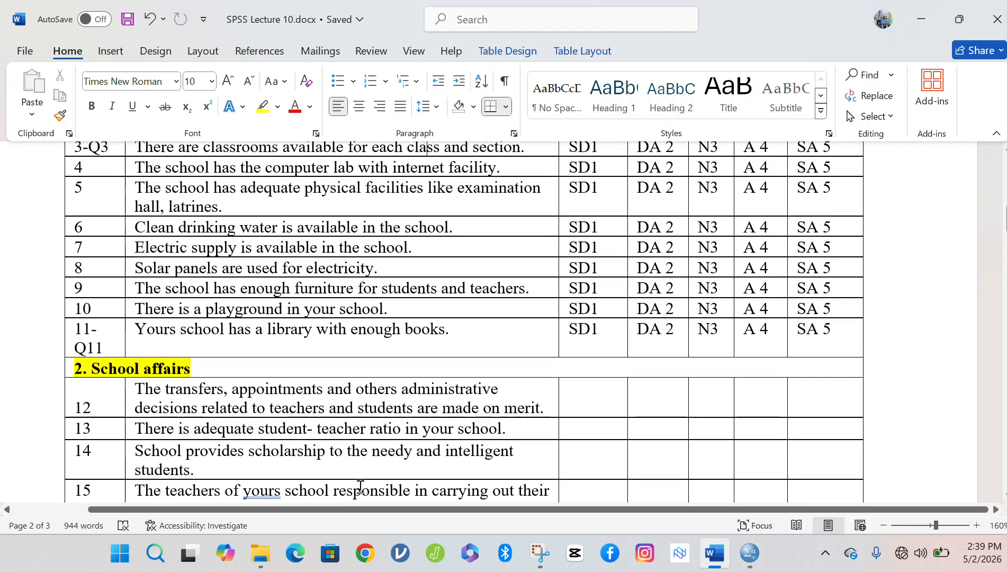
{"action": "scroll", "coordinate": [360, 488], "scroll_direction": "up", "scroll_amount": 10}
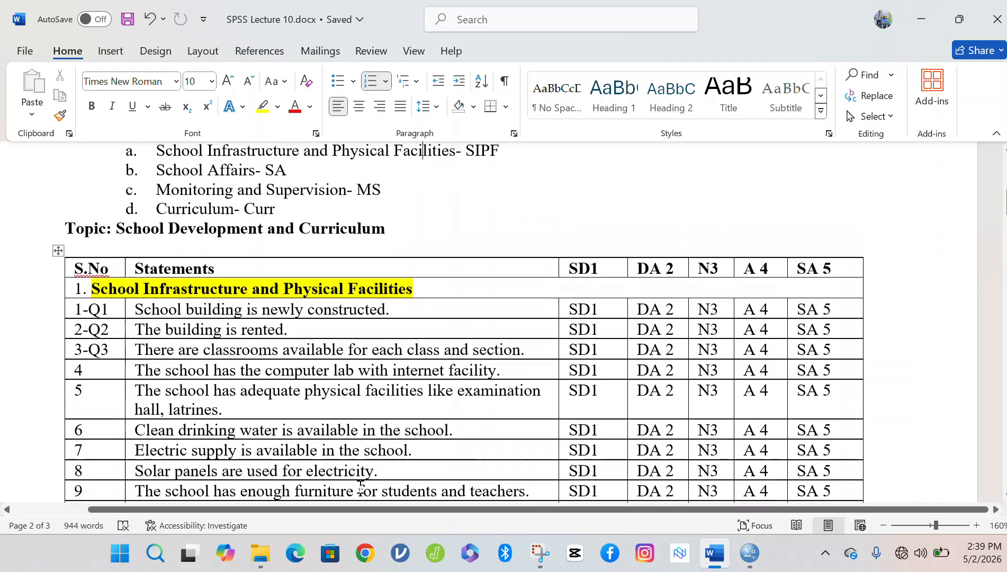
{"action": "key", "text": "Up"}
{"action": "key", "text": "Up"}
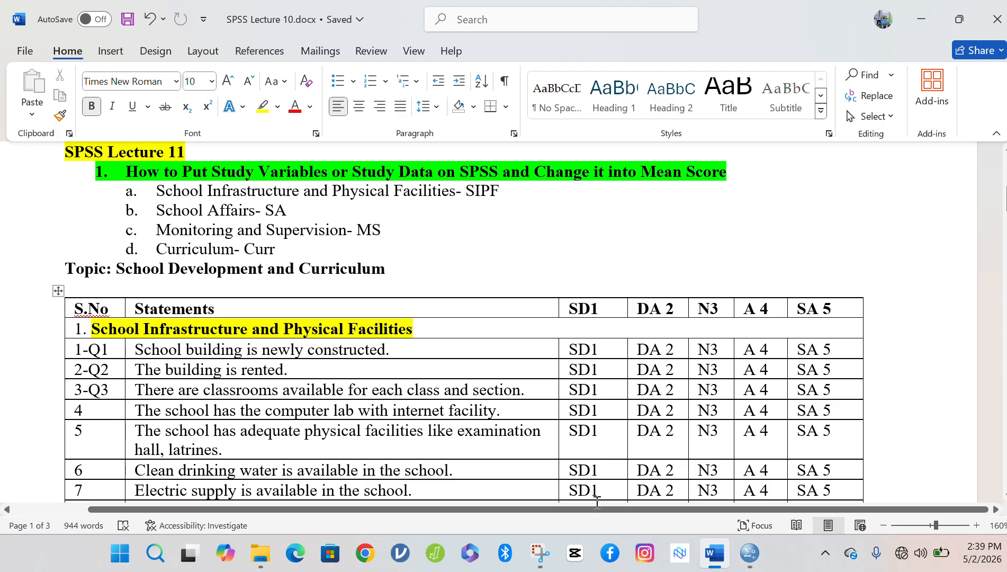
Bring Training Questionnaire.sav forward in SPSS and settle on Variable View showing q1–q11.
{"action": "mouse_move", "coordinate": [749, 563]}
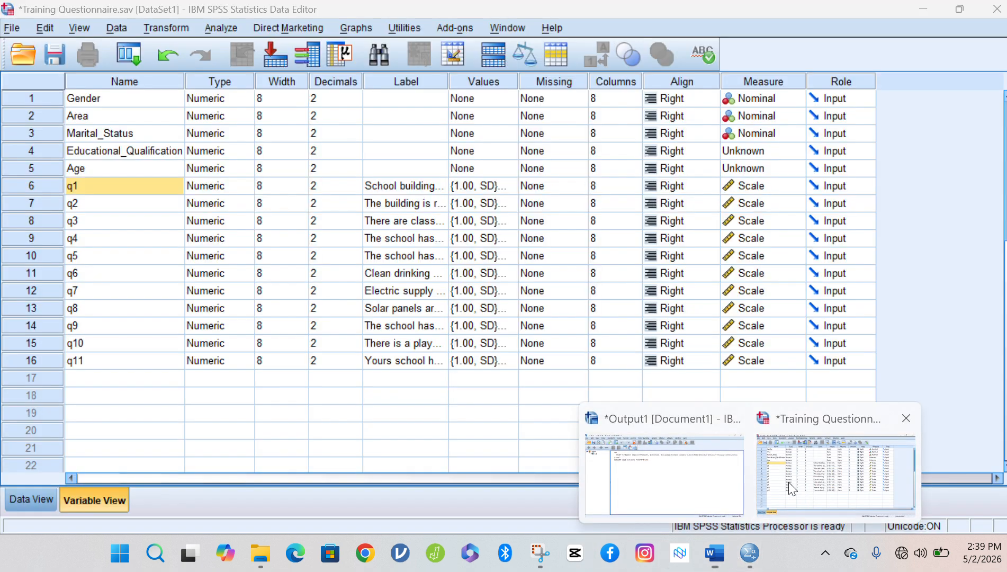
{"action": "left_click", "coordinate": [789, 481]}
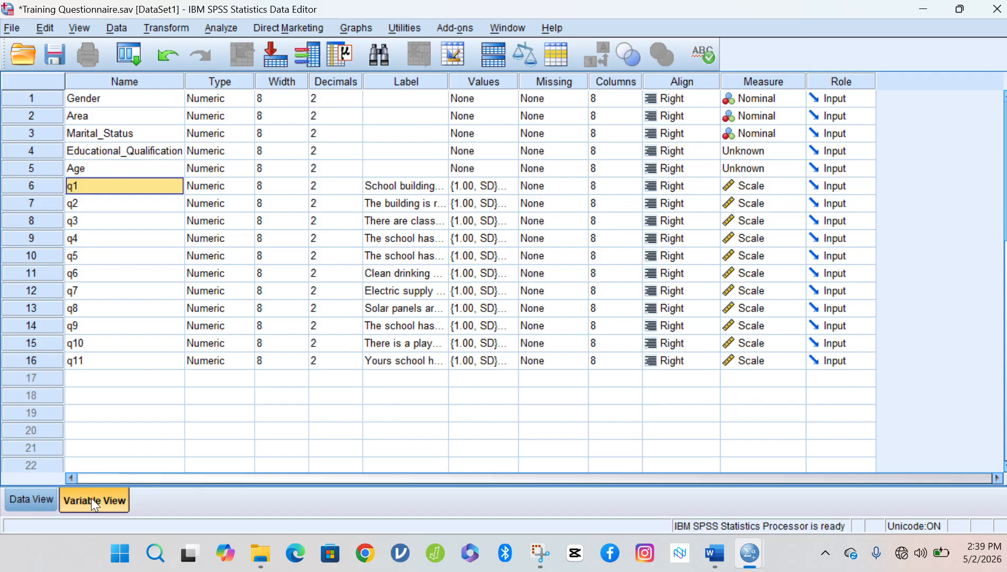
{"action": "left_click", "coordinate": [25, 497]}
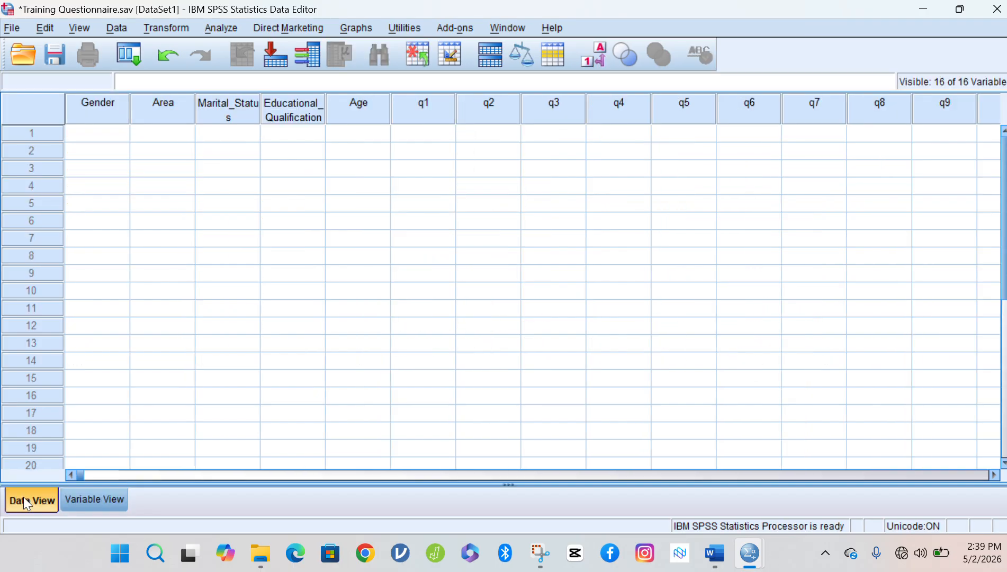
{"action": "left_click", "coordinate": [82, 496]}
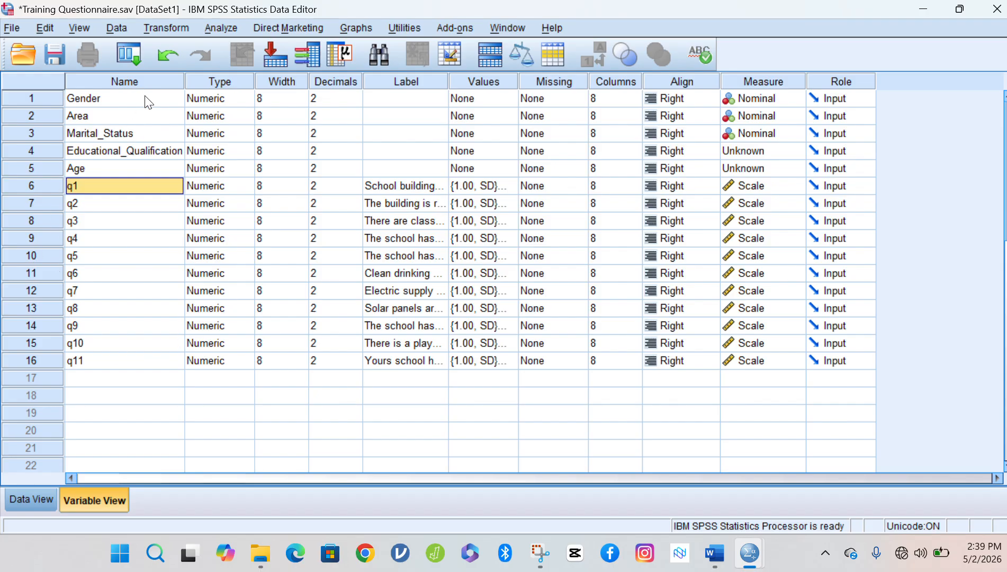
{"action": "left_click", "coordinate": [20, 491]}
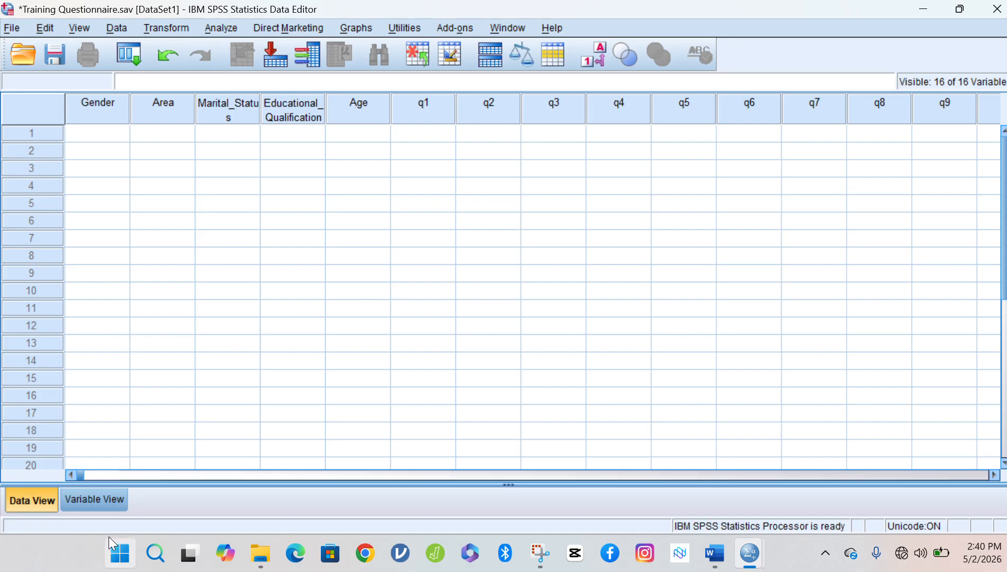
{"action": "left_click", "coordinate": [106, 501]}
{"action": "mouse_move", "coordinate": [755, 534]}
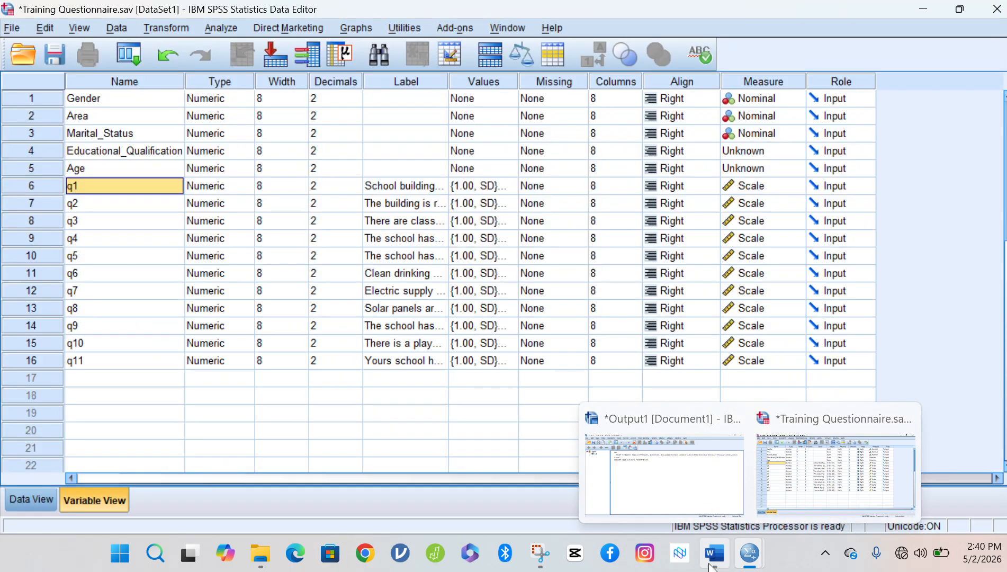
{"action": "left_click", "coordinate": [711, 565]}
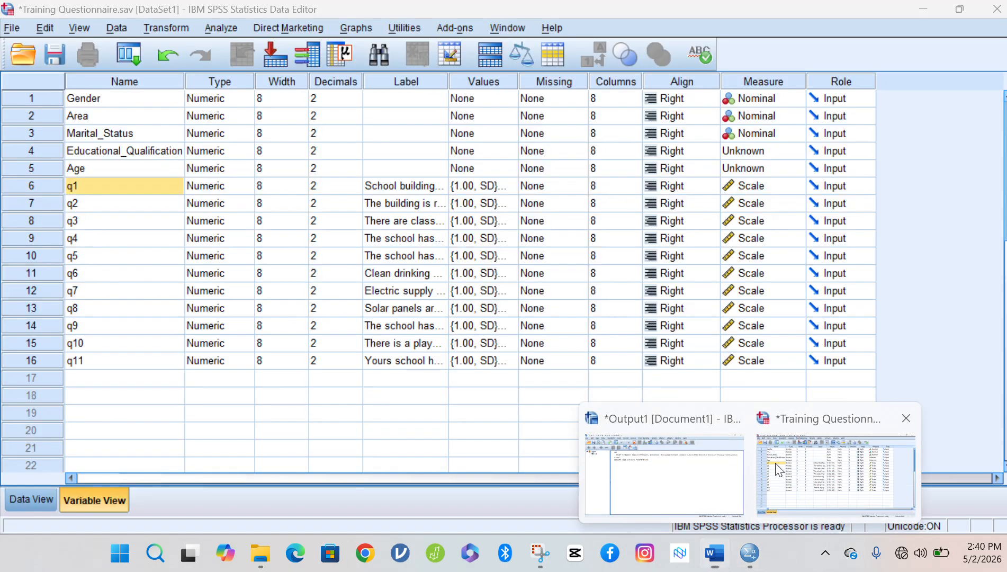
{"action": "left_click", "coordinate": [845, 461]}
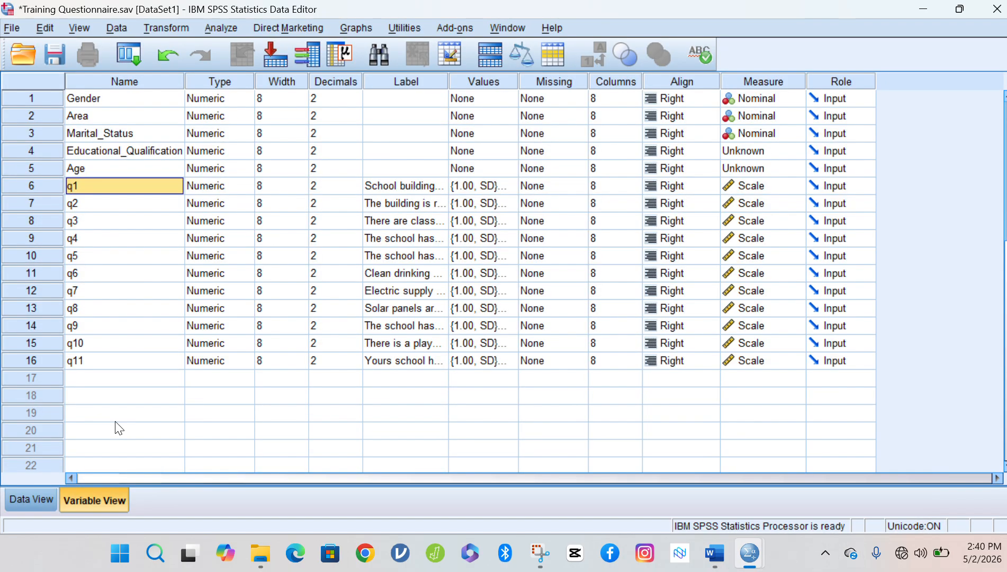
{"action": "left_click", "coordinate": [80, 99]}
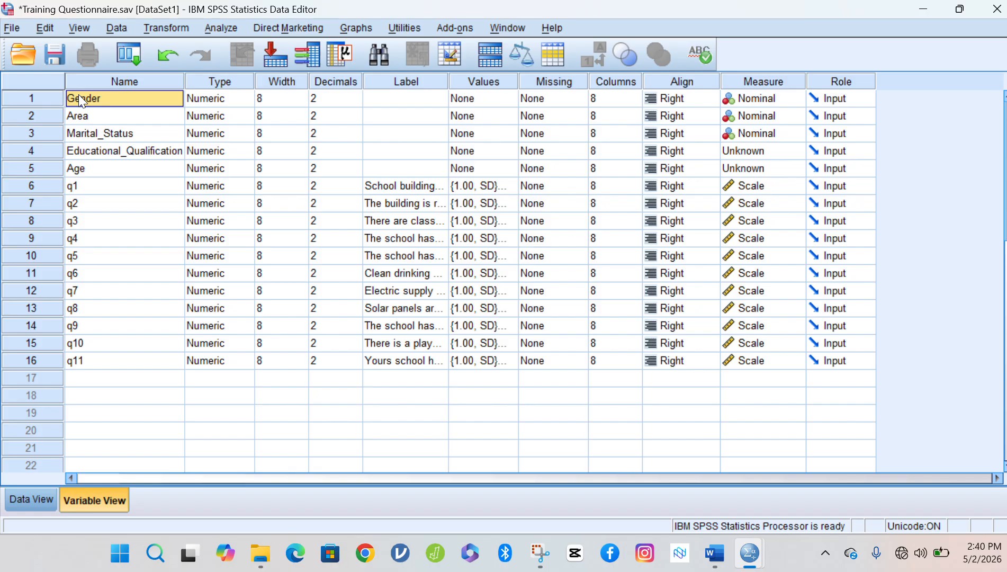
{"action": "left_click", "coordinate": [104, 153]}
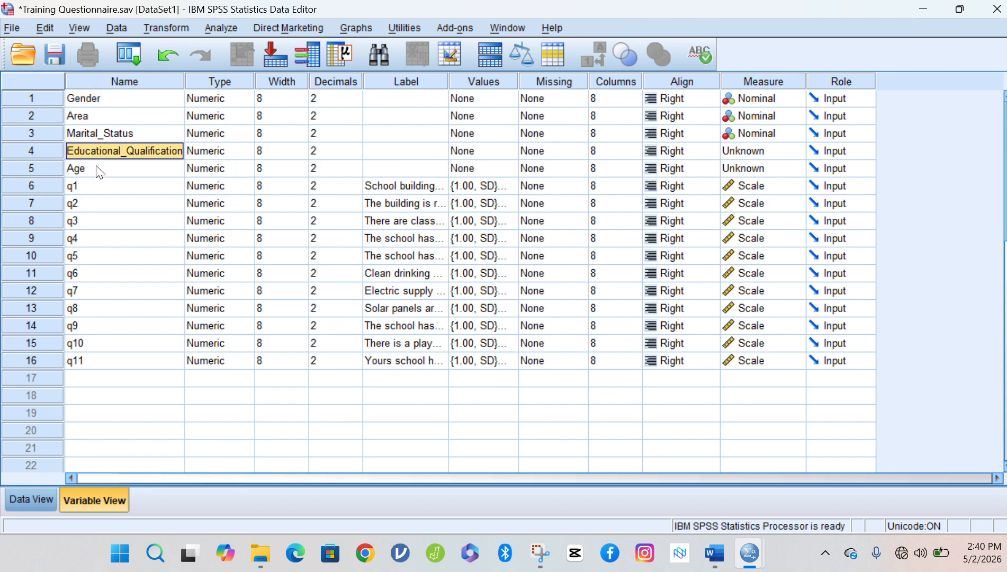
{"action": "left_click", "coordinate": [97, 171]}
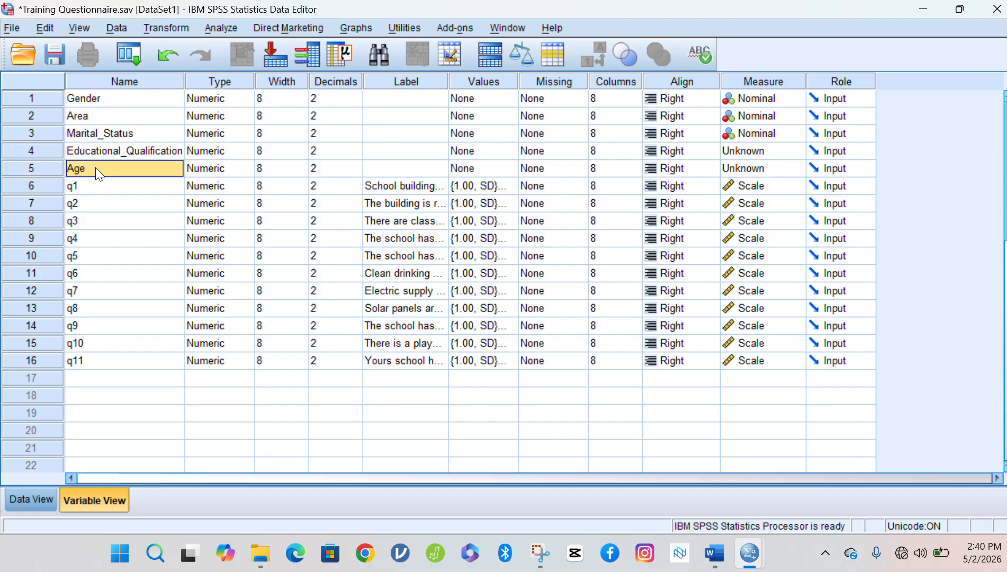
{"action": "left_click", "coordinate": [108, 94]}
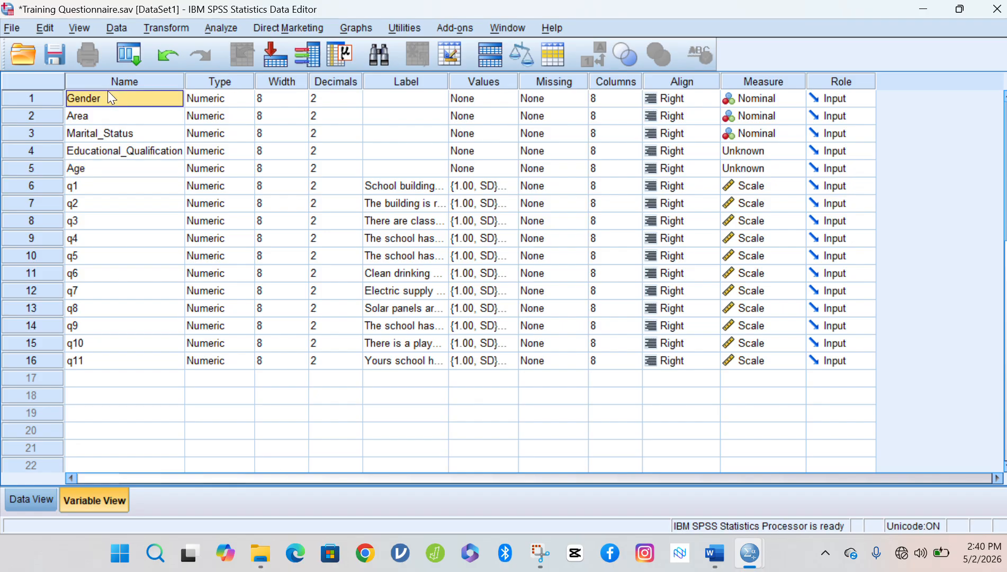
{"action": "key", "text": "shift+Down"}
{"action": "key", "text": "shift+Down"}
{"action": "key", "text": "shift+Down"}
{"action": "key", "text": "shift+Down"}
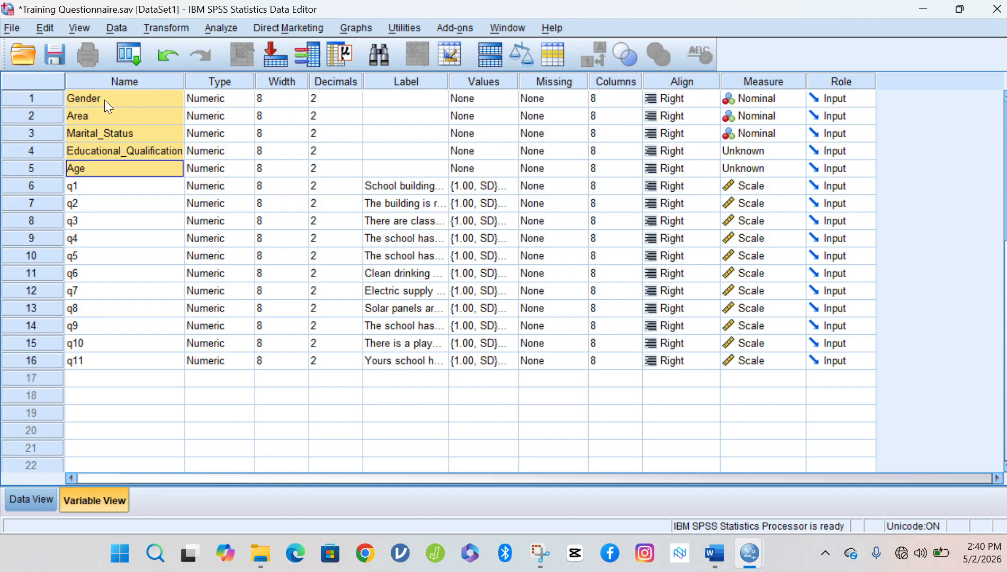
{"action": "left_click", "coordinate": [55, 187]}
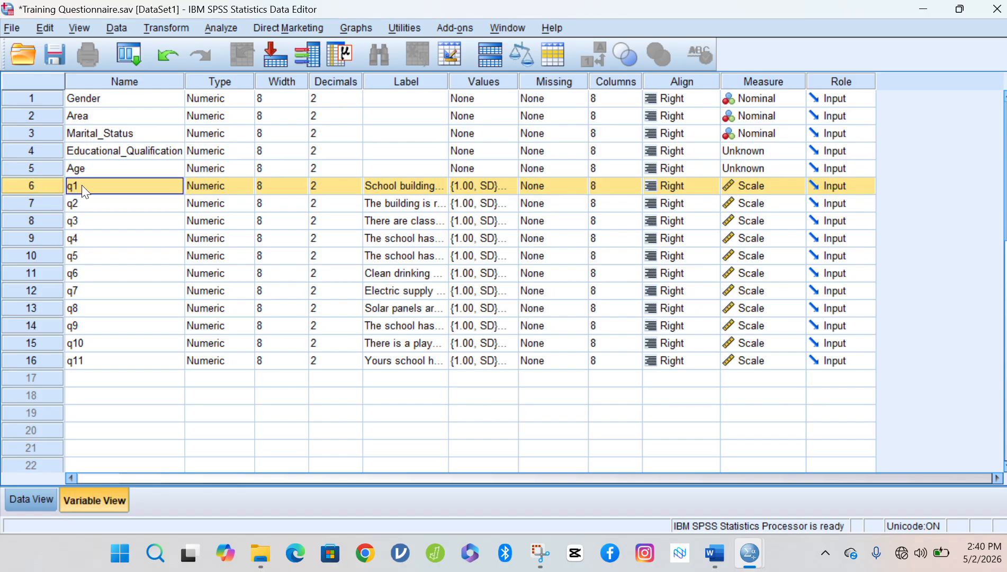
{"action": "key", "text": "shift+Down"}
{"action": "key", "text": "shift+Down"}
{"action": "key", "text": "shift+Down"}
{"action": "key", "text": "shift+Down"}
{"action": "key", "text": "shift+Down"}
{"action": "key", "text": "shift+Down"}
{"action": "key", "text": "shift+Down"}
{"action": "key", "text": "shift+Down"}
{"action": "key", "text": "shift+Down"}
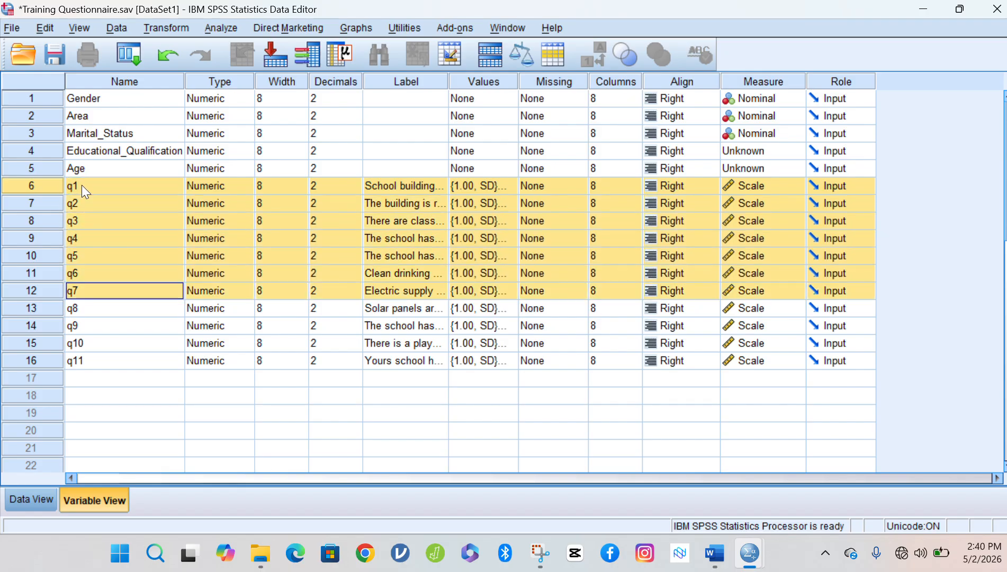
{"action": "key", "text": "shift+Down"}
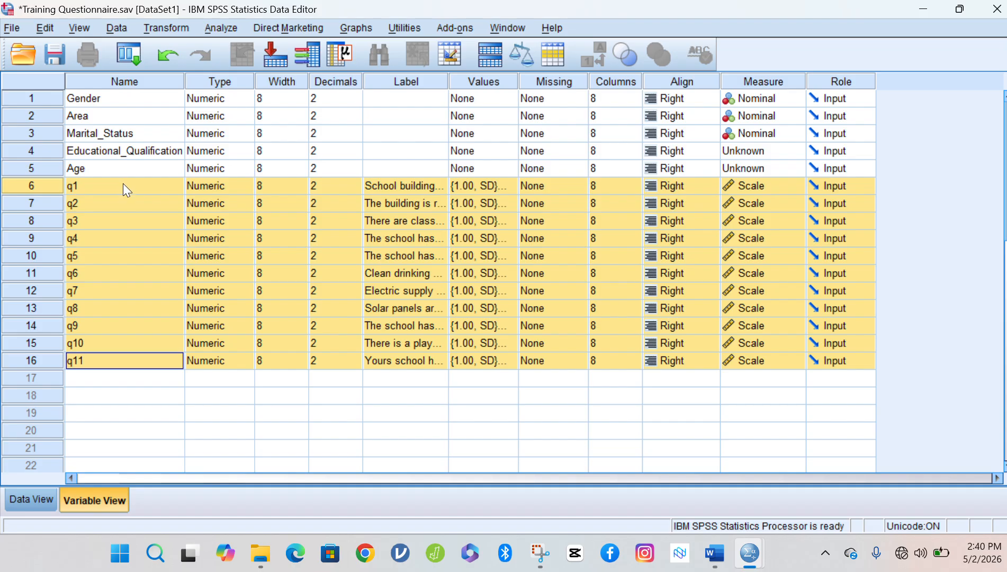
{"action": "left_click", "coordinate": [71, 186]}
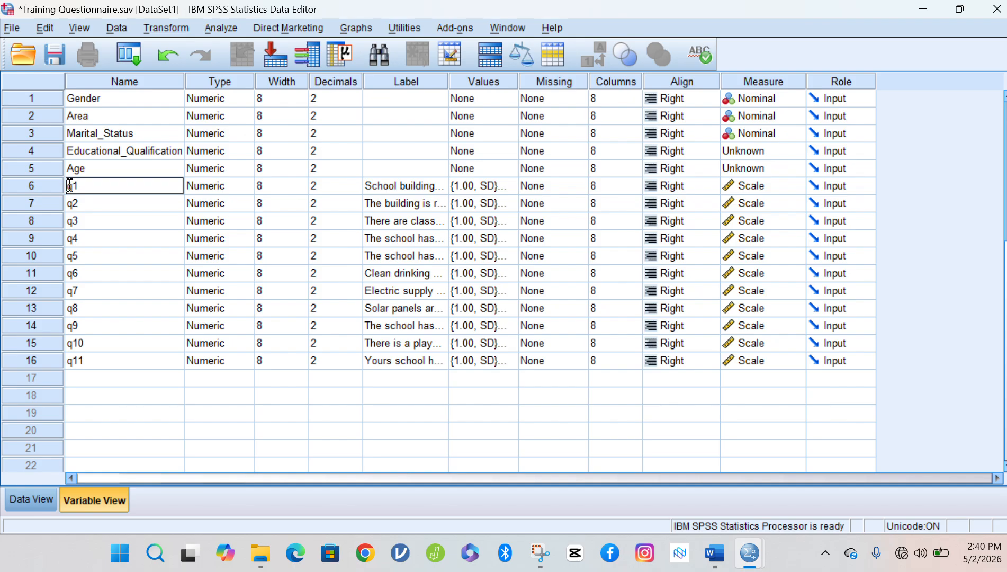
Rename q1–q4 to SIPF1, SIPF2, SIPF3 and SIPF4.
{"action": "type", "text": "SPF"}
{"action": "key", "text": "Delete"}
{"action": "left_click", "coordinate": [76, 186]}
{"action": "left_click", "coordinate": [87, 204]}
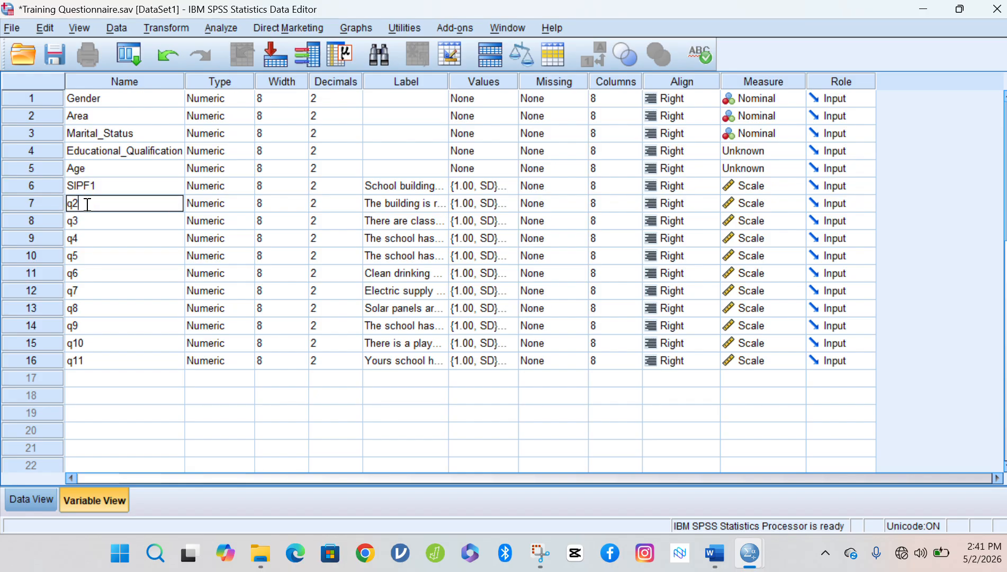
{"action": "key", "text": "BackSpace"}
{"action": "key", "text": "BackSpace"}
{"action": "type", "text": "SIPF2"}
{"action": "left_click", "coordinate": [96, 218]}
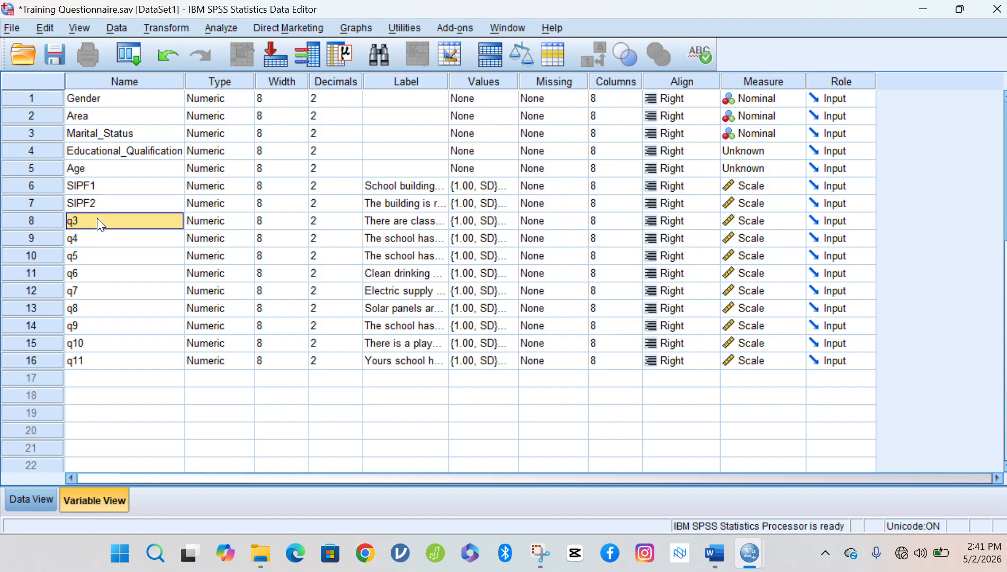
{"action": "type", "text": "SIPF"}
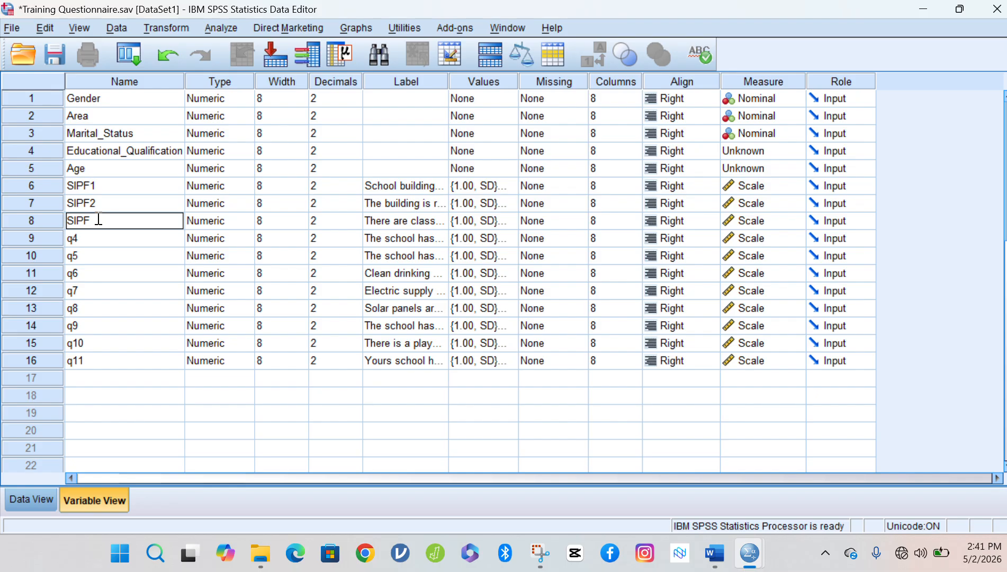
{"action": "left_click", "coordinate": [98, 237]}
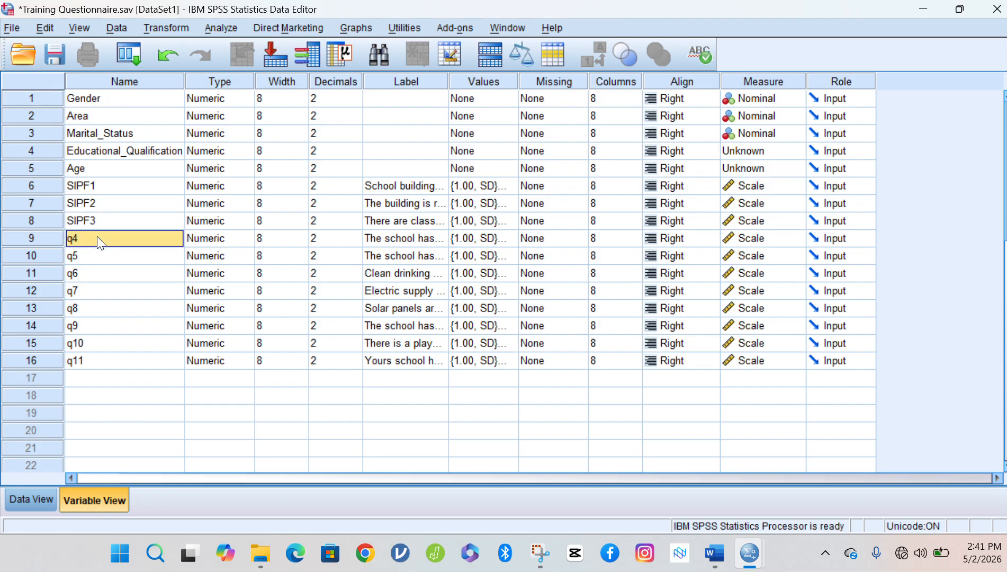
{"action": "type", "text": "SIPF"}
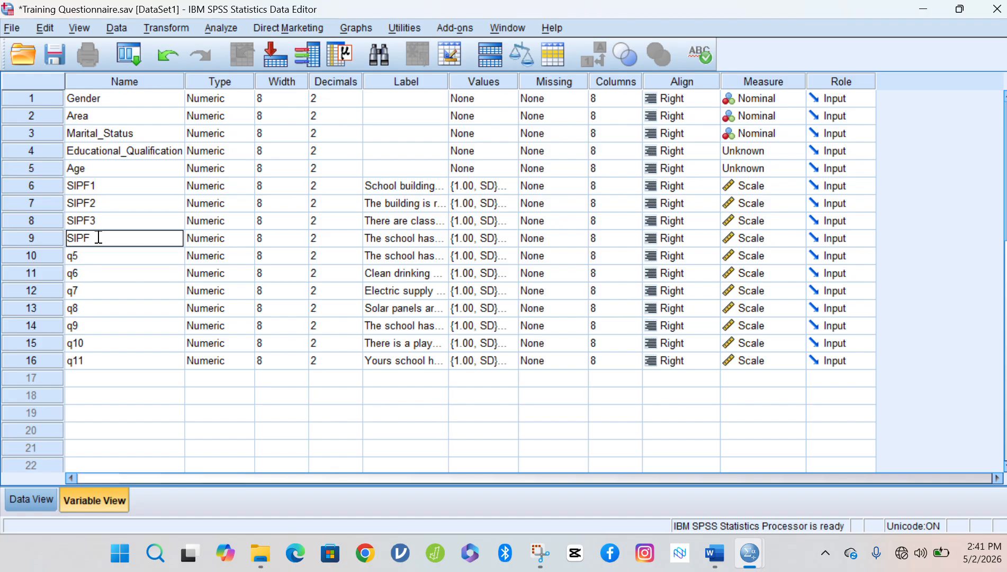
{"action": "type", "text": "4"}
{"action": "left_click", "coordinate": [100, 258]}
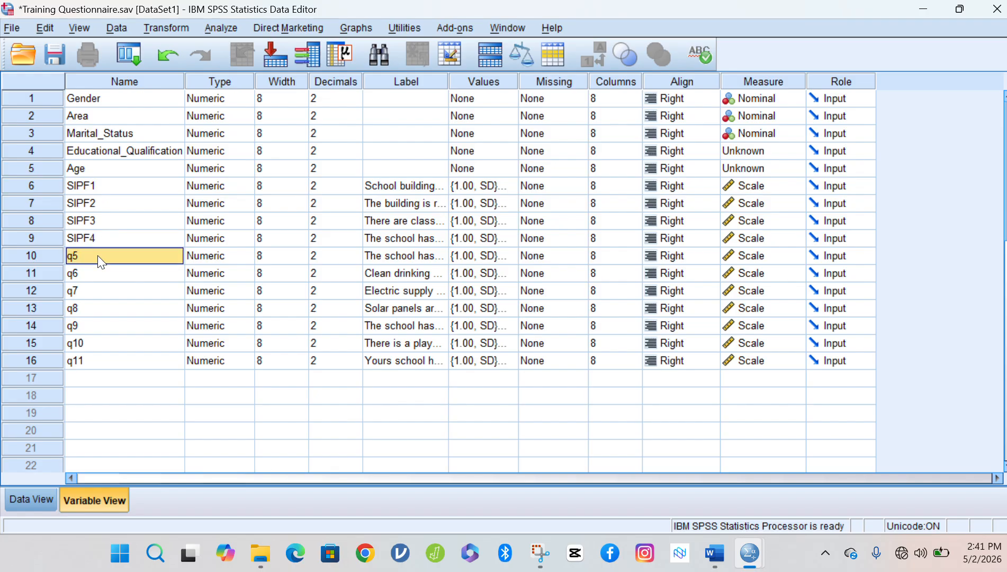
Rename q5 and q6 to SIPF5 and SIPF6, fixing the stray 'SIPFq5'.
{"action": "left_click", "coordinate": [68, 256]}
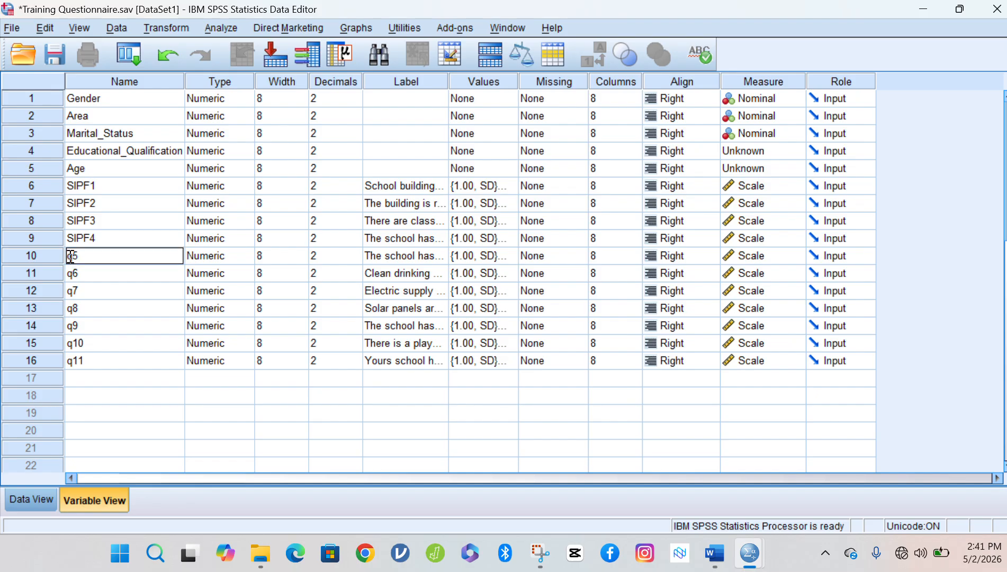
{"action": "type", "text": "SIPF"}
{"action": "key", "text": "shift+Left"}
{"action": "key", "text": "shift+Left"}
{"action": "key", "text": "shift+Left"}
{"action": "key", "text": "shift+Left"}
{"action": "left_click", "coordinate": [93, 273]}
{"action": "double_click", "coordinate": [99, 259]}
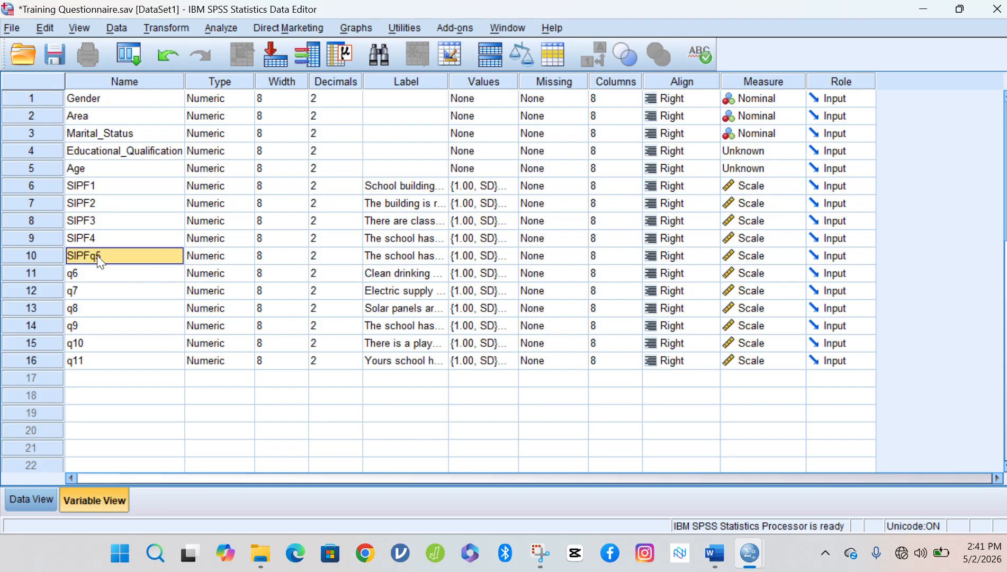
{"action": "key", "text": "BackSpace"}
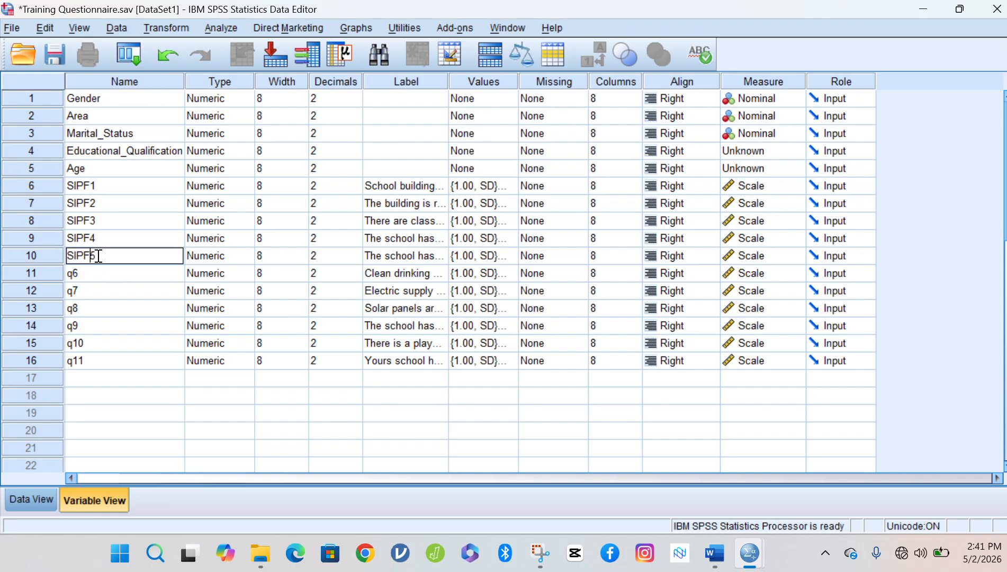
{"action": "double_click", "coordinate": [71, 277]}
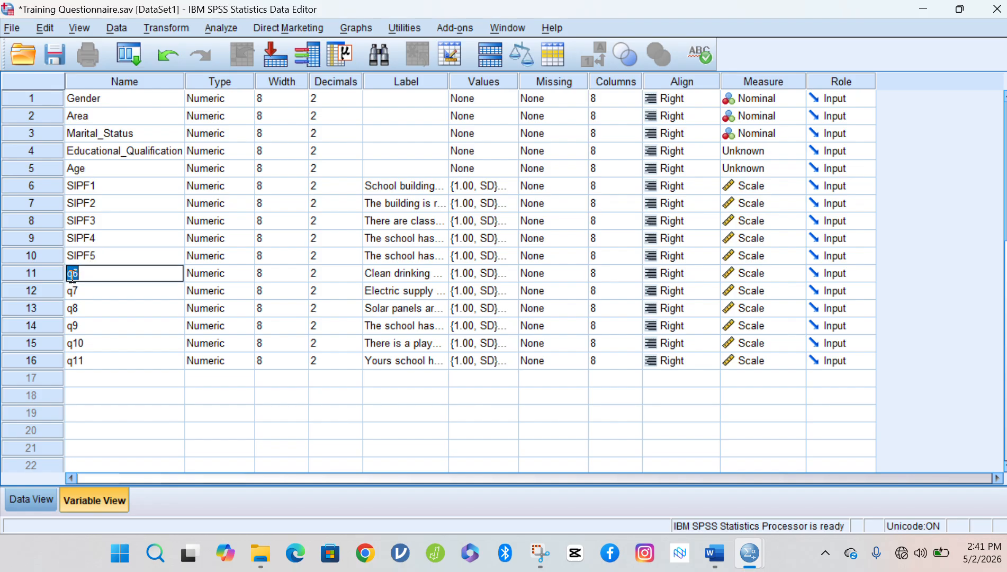
{"action": "left_click", "coordinate": [71, 276]}
{"action": "key", "text": "Delete"}
{"action": "type", "text": "SIPF"}
{"action": "left_click", "coordinate": [74, 293]}
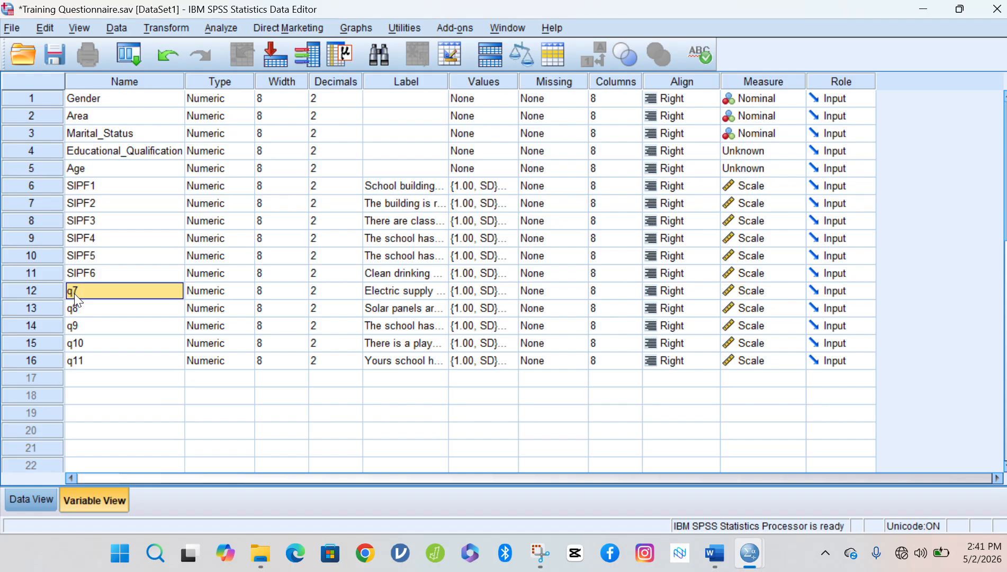
Rename q7 and q8 to SIPF7 and SIPF8.
{"action": "left_click", "coordinate": [74, 294]}
{"action": "key", "text": "BackSpace"}
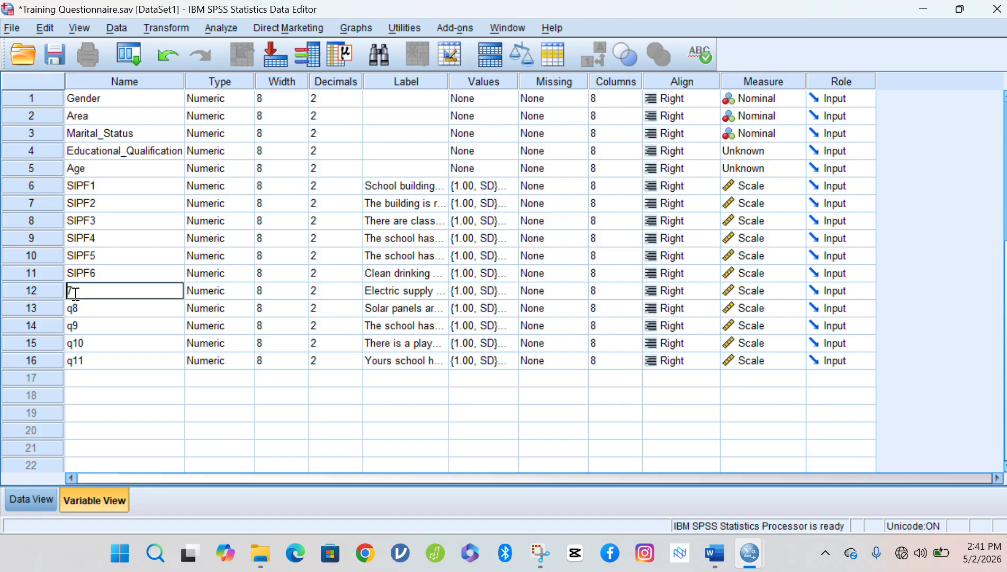
{"action": "type", "text": "SIPF"}
{"action": "left_click", "coordinate": [77, 309]}
{"action": "left_click", "coordinate": [76, 310]}
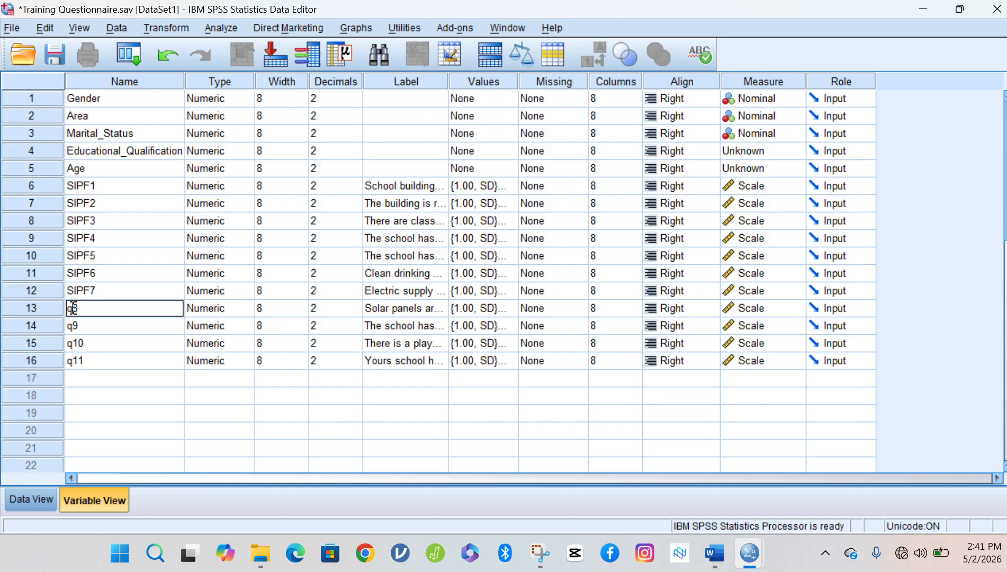
{"action": "key", "text": "BackSpace"}
{"action": "type", "text": "S"}
{"action": "key", "text": "BackSpace"}
{"action": "type", "text": "SIPF"}
{"action": "left_click", "coordinate": [74, 330]}
Rename q9, q10 and q11 to SIPF9, SIPF10 and SIPF11.
{"action": "left_click", "coordinate": [73, 329]}
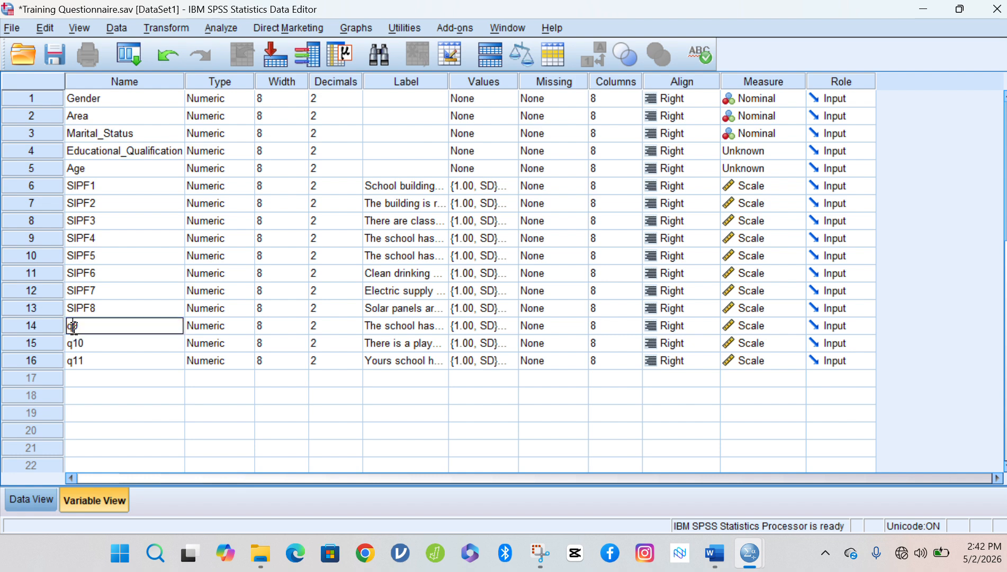
{"action": "key", "text": "BackSpace"}
{"action": "type", "text": "SIPF"}
{"action": "left_click", "coordinate": [75, 345]}
{"action": "left_click", "coordinate": [74, 345]}
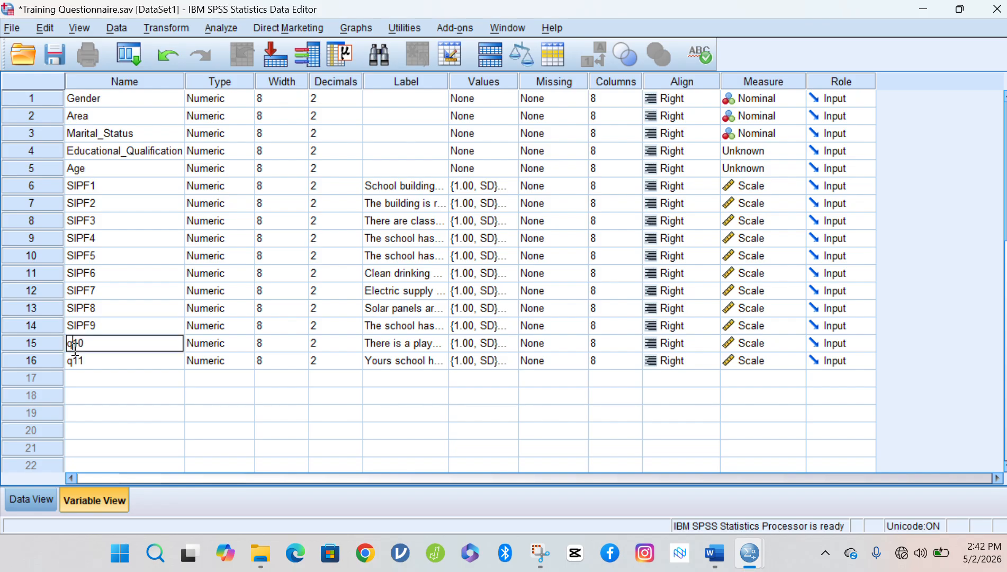
{"action": "key", "text": "BackSpace"}
{"action": "type", "text": "SIPF"}
{"action": "left_click", "coordinate": [77, 359]}
{"action": "left_click", "coordinate": [74, 361]}
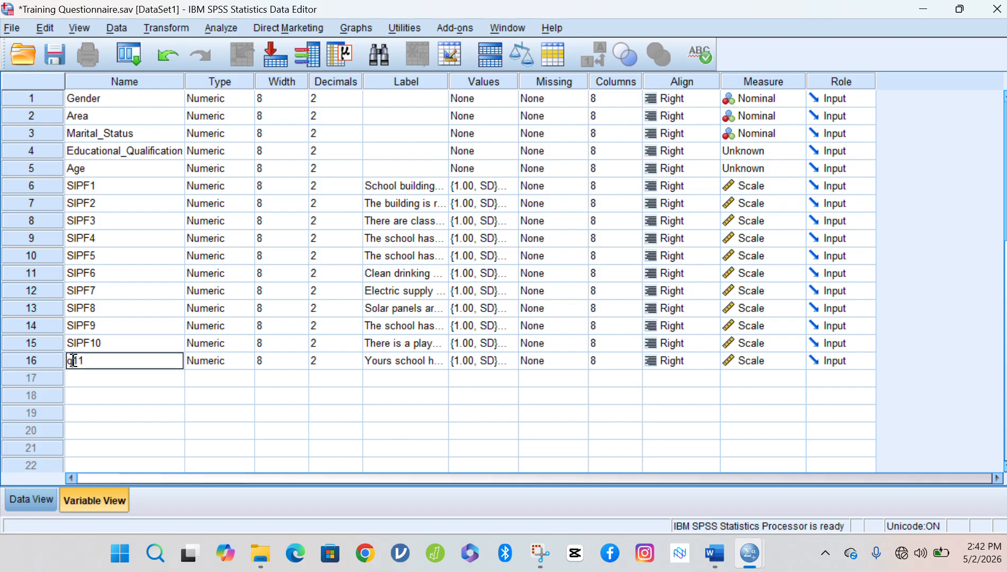
{"action": "key", "text": "BackSpace"}
{"action": "type", "text": "SIPF"}
{"action": "left_click", "coordinate": [127, 183]}
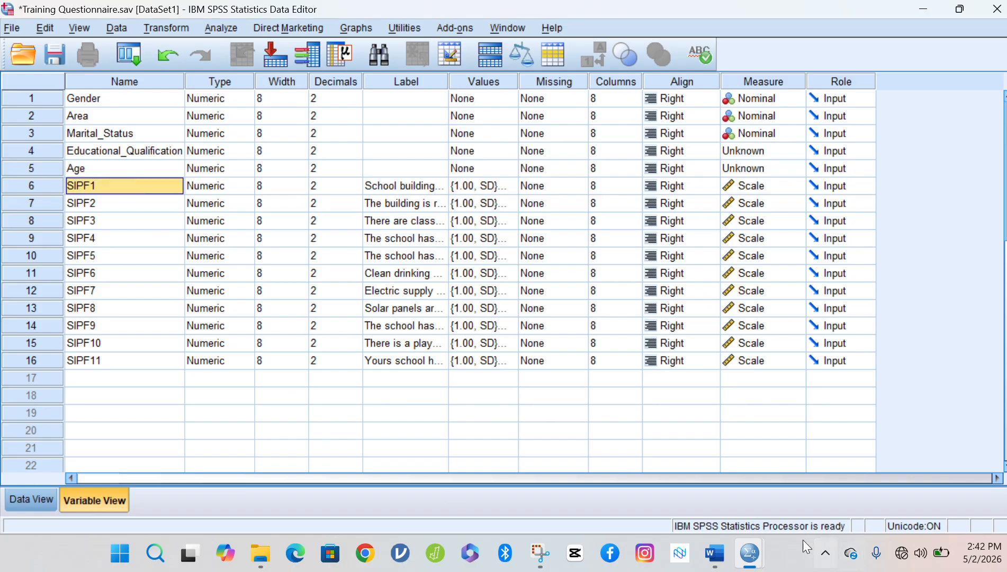
Change the Word heading to '2. School Affairs-SA', save, and select statement 12.
{"action": "left_click", "coordinate": [712, 550]}
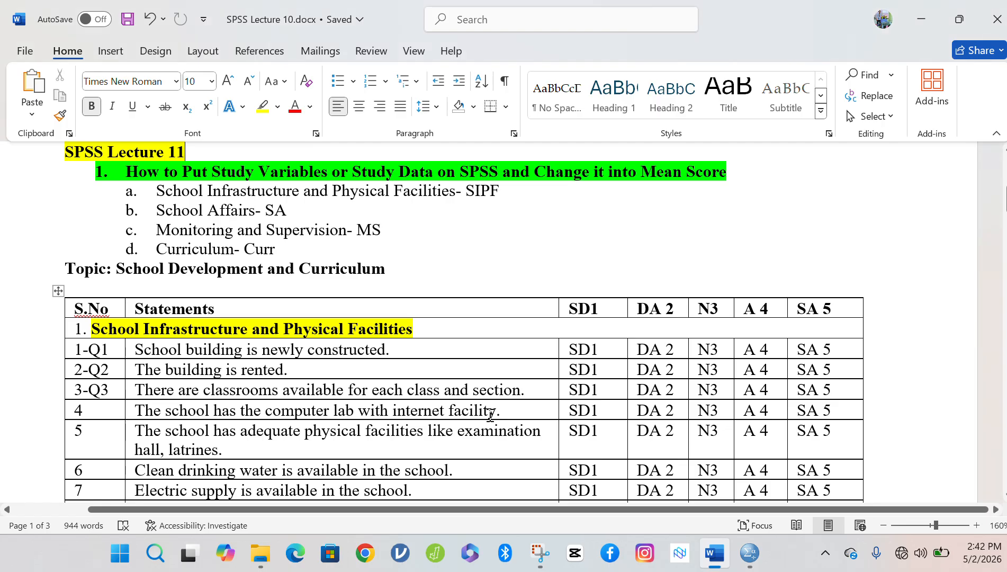
{"action": "left_click", "coordinate": [333, 409]}
{"action": "scroll", "coordinate": [334, 389], "scroll_direction": "down", "scroll_amount": 5}
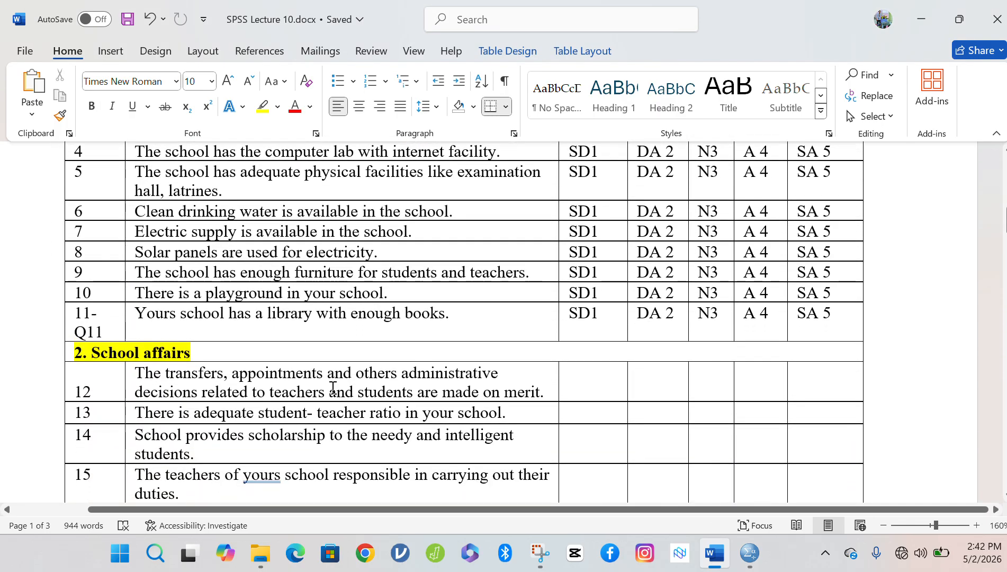
{"action": "left_click", "coordinate": [149, 351]}
{"action": "key", "text": "BackSpace"}
{"action": "type", "text": "A"}
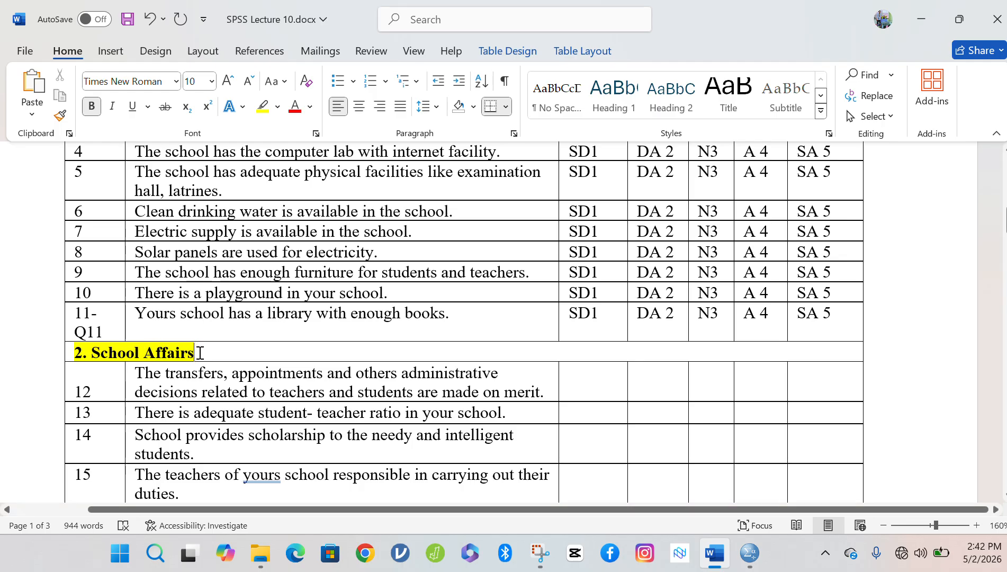
{"action": "type", "text": "-"}
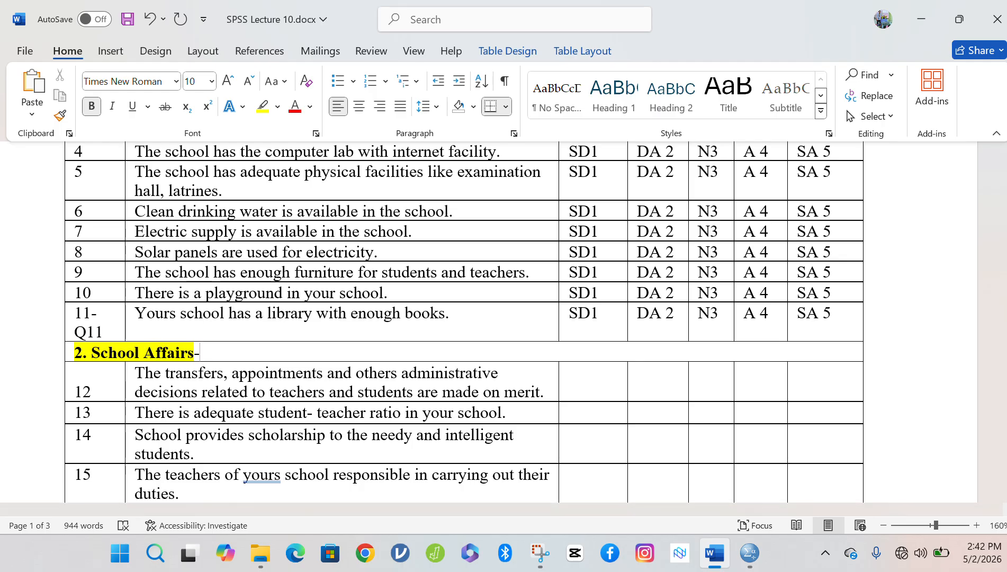
{"action": "type", "text": "SA"}
{"action": "key", "text": "ctrl+s"}
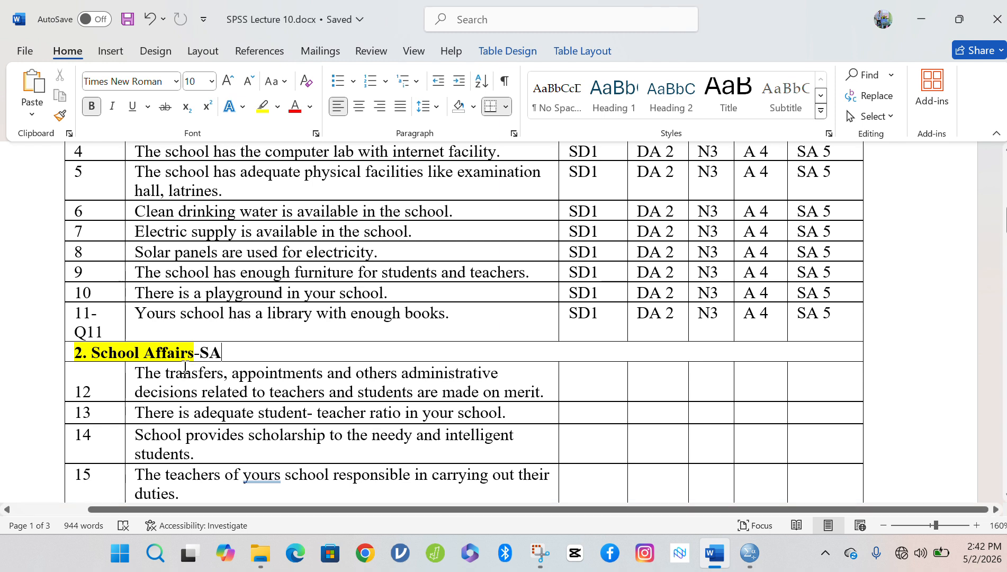
{"action": "left_click_drag", "start_coordinate": [137, 371], "coordinate": [546, 390]}
{"action": "key", "text": "ctrl+c"}
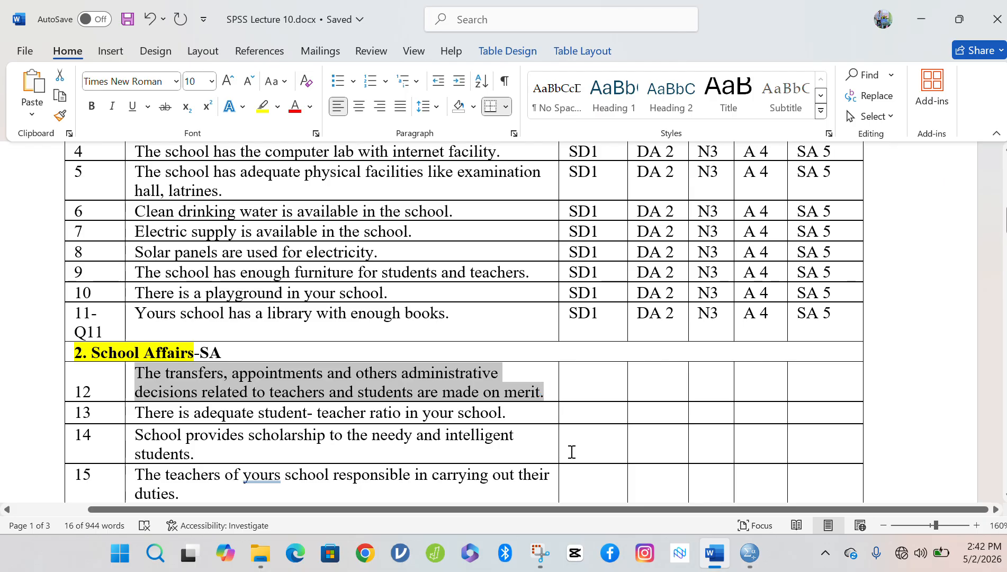
Add variable SA1 in row 17, labelled with the first School Affairs statement.
{"action": "mouse_move", "coordinate": [752, 562]}
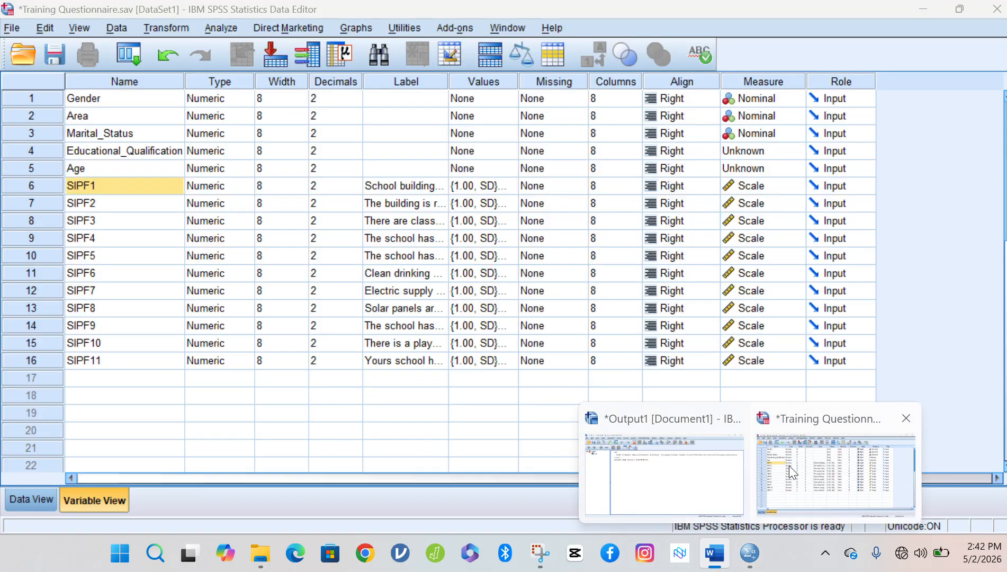
{"action": "left_click", "coordinate": [789, 466]}
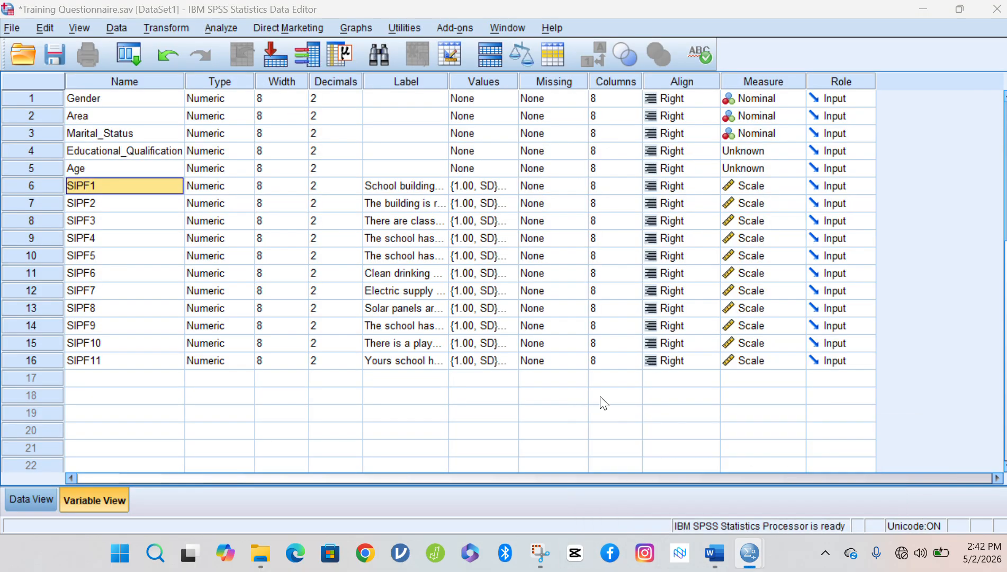
{"action": "left_click", "coordinate": [394, 375]}
{"action": "left_click", "coordinate": [416, 80]}
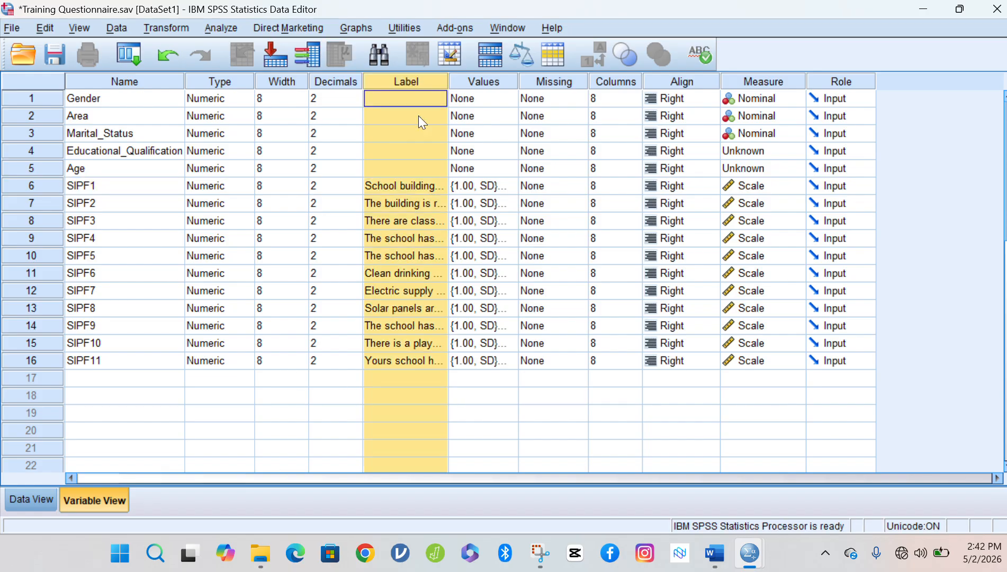
{"action": "left_click", "coordinate": [400, 373]}
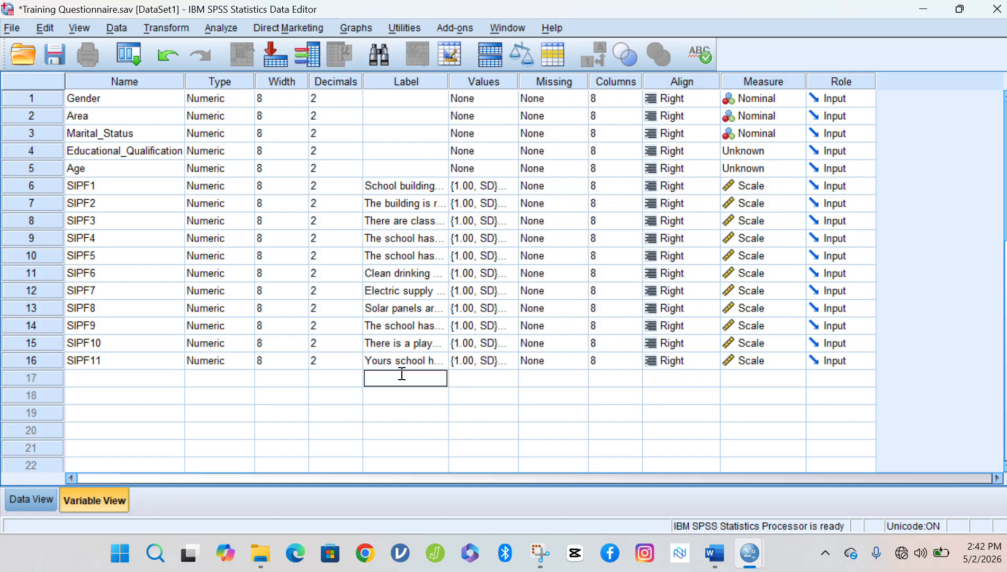
{"action": "key", "text": "ctrl+v"}
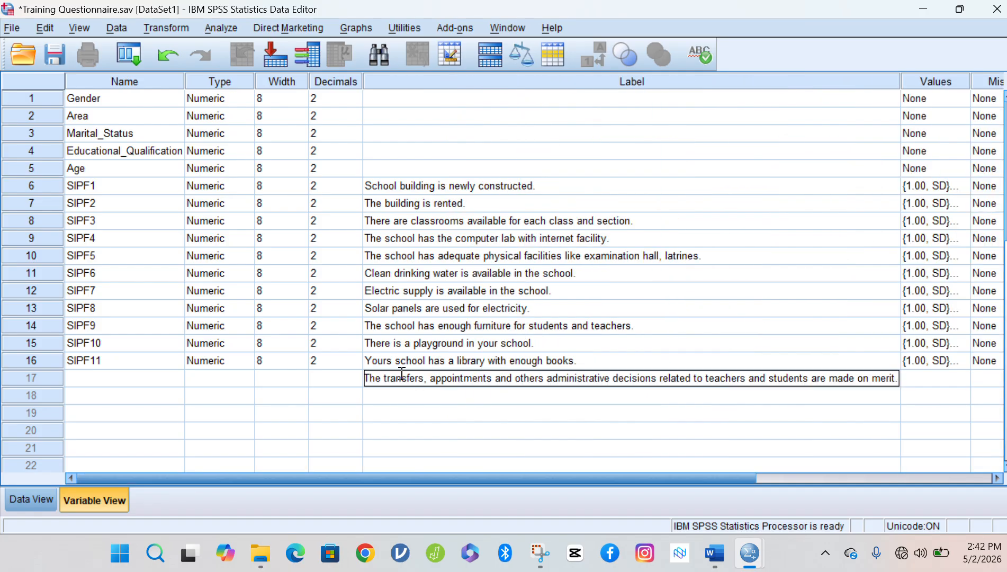
{"action": "left_click", "coordinate": [80, 376]}
{"action": "type", "text": "S"}
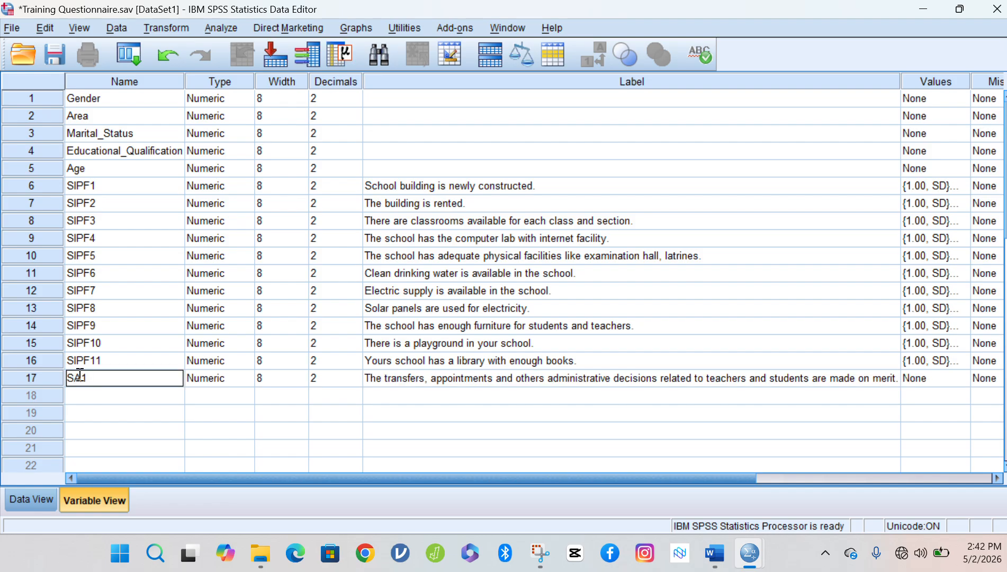
{"action": "type", "text": "A1"}
{"action": "left_click", "coordinate": [98, 405]}
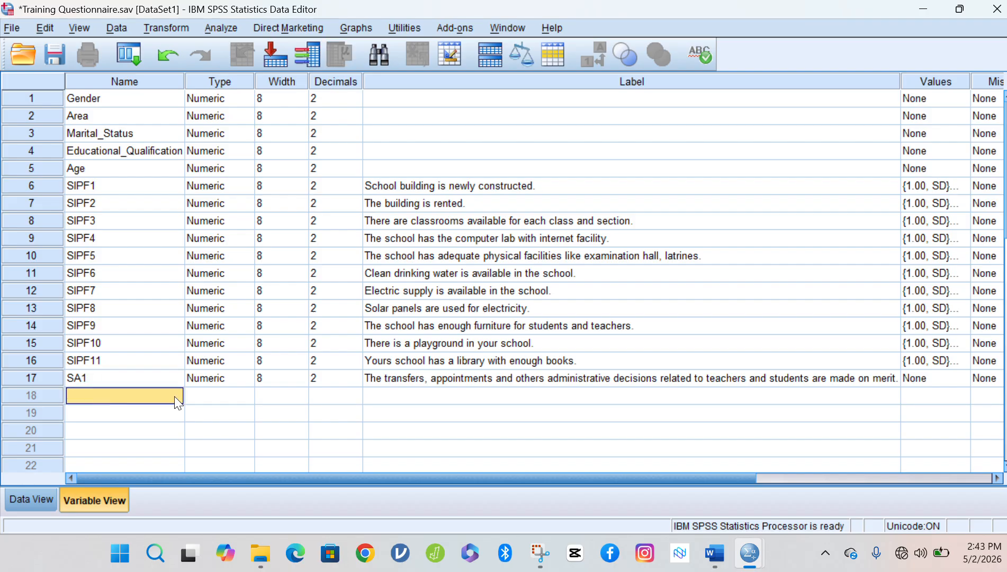
Copy statement 13 from Word into row 18's label and name it SA2.
{"action": "left_click", "coordinate": [704, 553]}
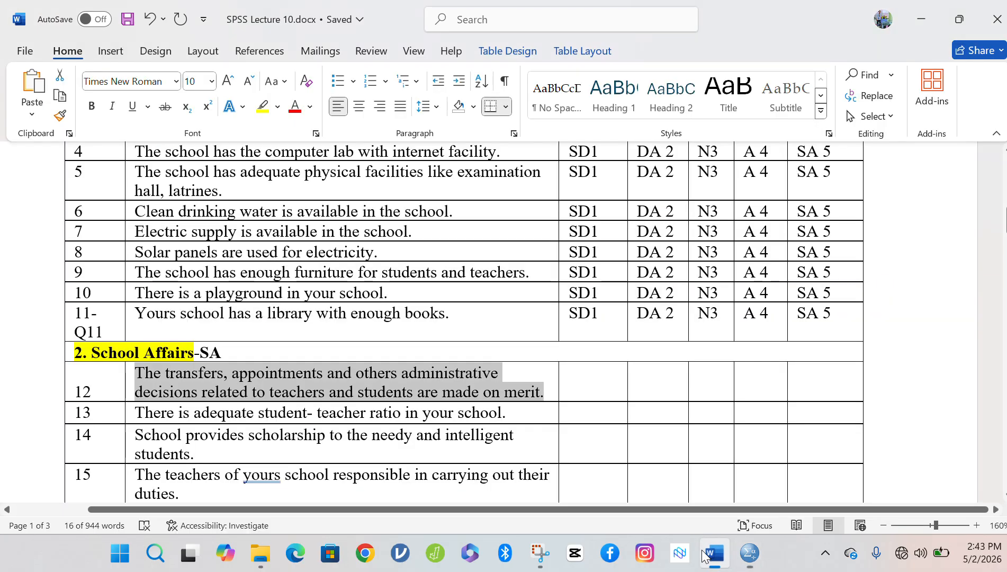
{"action": "left_click", "coordinate": [138, 407]}
{"action": "left_click_drag", "start_coordinate": [150, 405], "coordinate": [501, 418]}
{"action": "key", "text": "ctrl+c"}
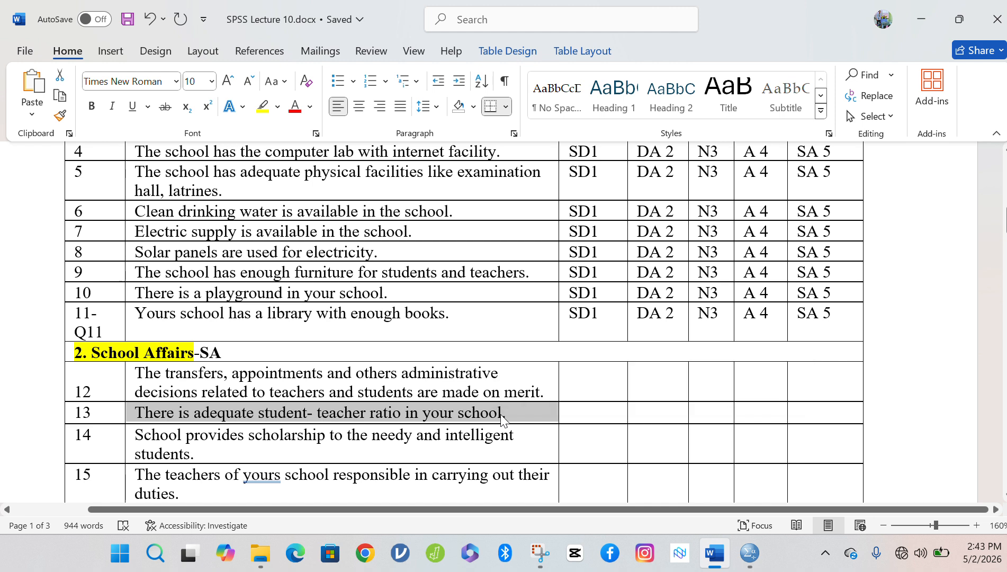
{"action": "mouse_move", "coordinate": [749, 553]}
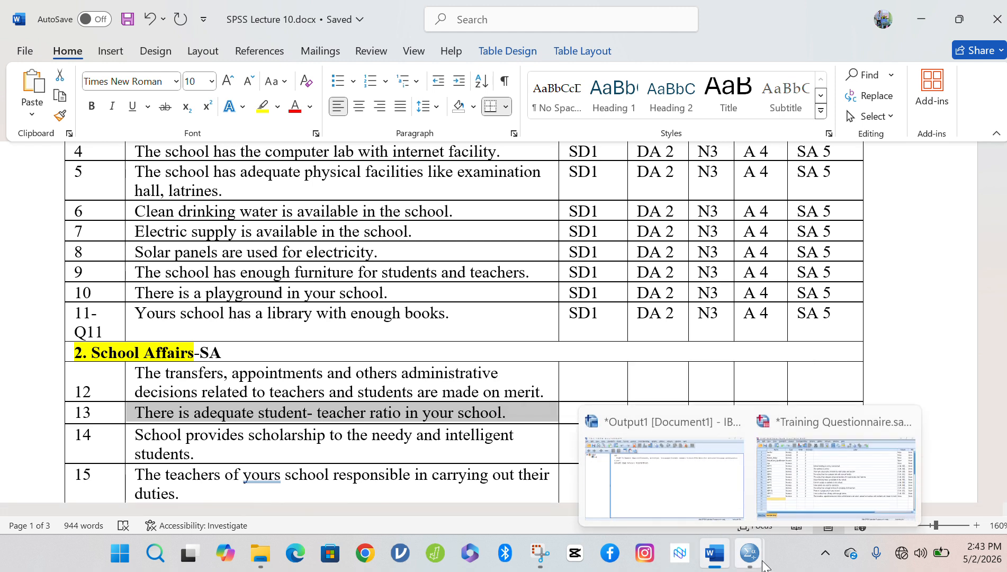
{"action": "left_click", "coordinate": [808, 492]}
{"action": "left_click", "coordinate": [435, 395]}
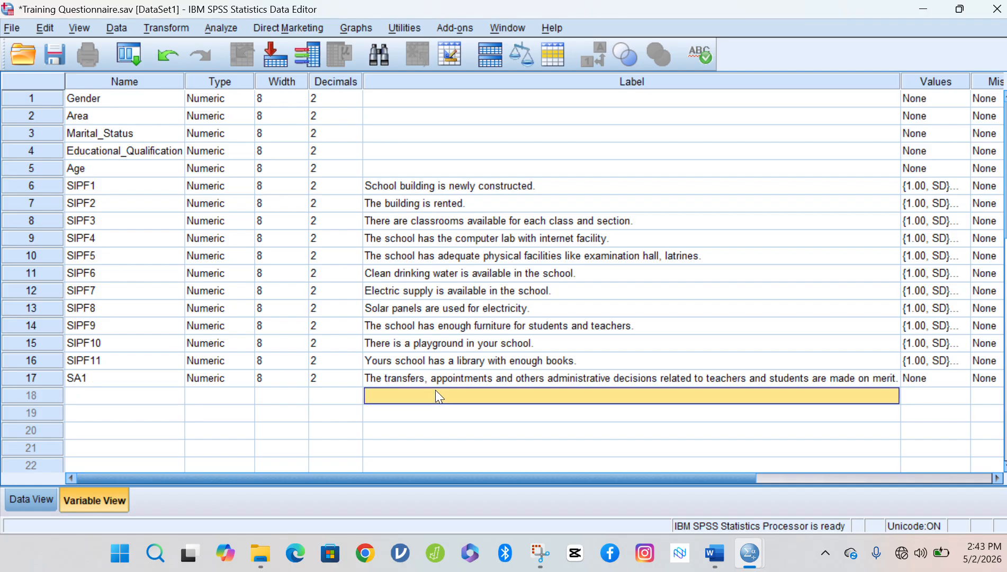
{"action": "key", "text": "ctrl+v"}
{"action": "left_click", "coordinate": [136, 401]}
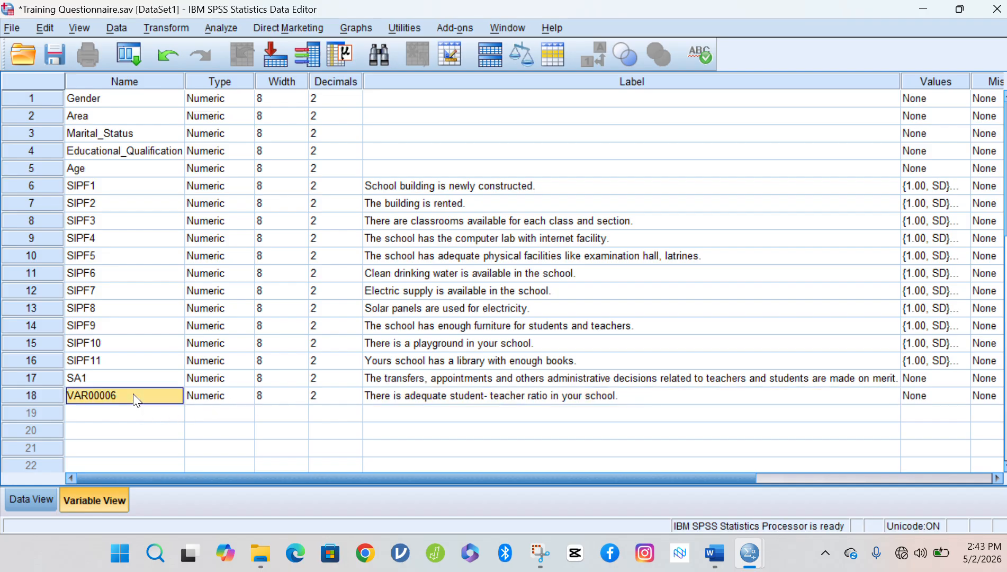
{"action": "type", "text": "SA2"}
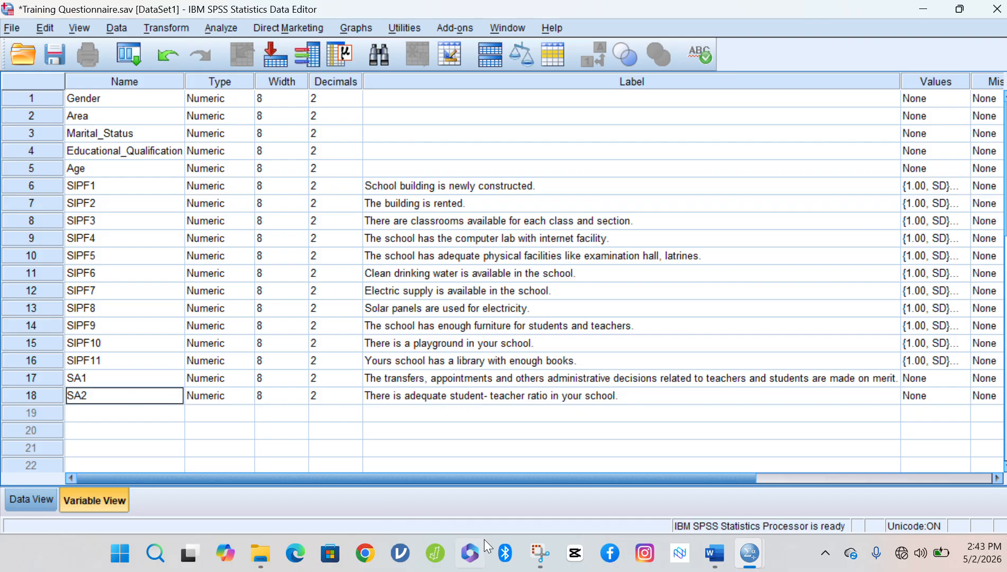
Paste questionnaire statement 14 as the Label of variable row 19.
{"action": "left_click", "coordinate": [720, 555]}
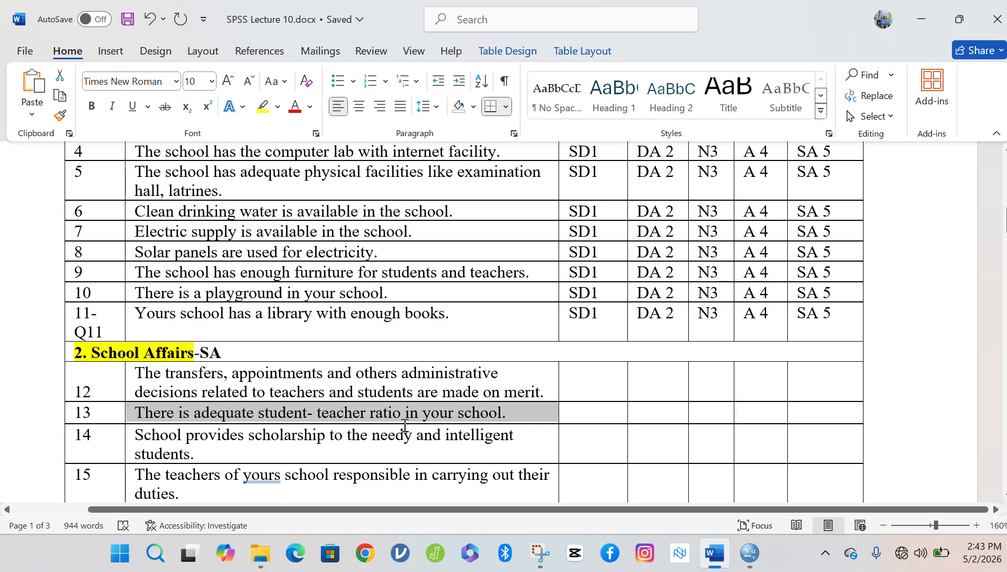
{"action": "left_click_drag", "start_coordinate": [135, 435], "coordinate": [194, 454]}
{"action": "key", "text": "ctrl+c"}
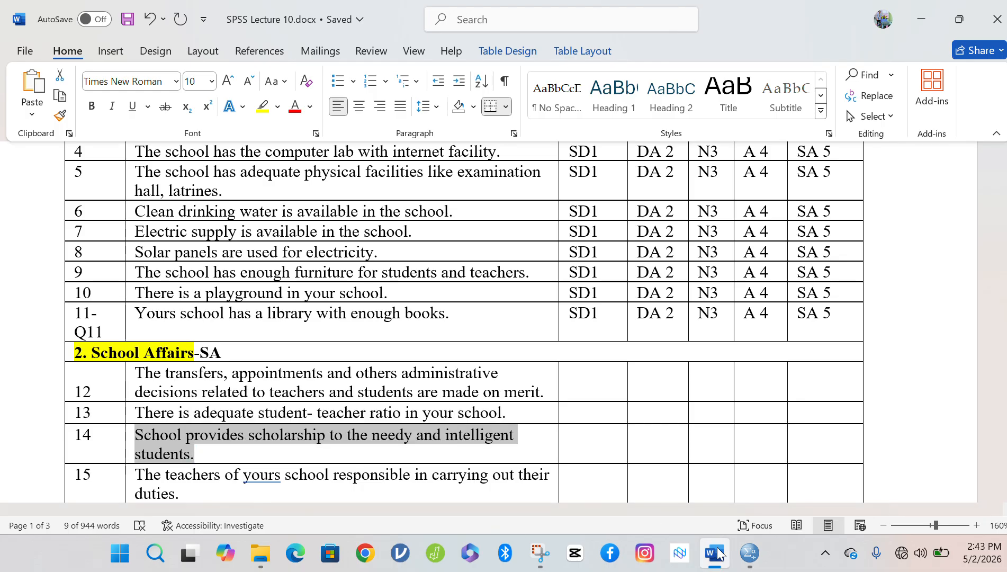
{"action": "mouse_move", "coordinate": [750, 554]}
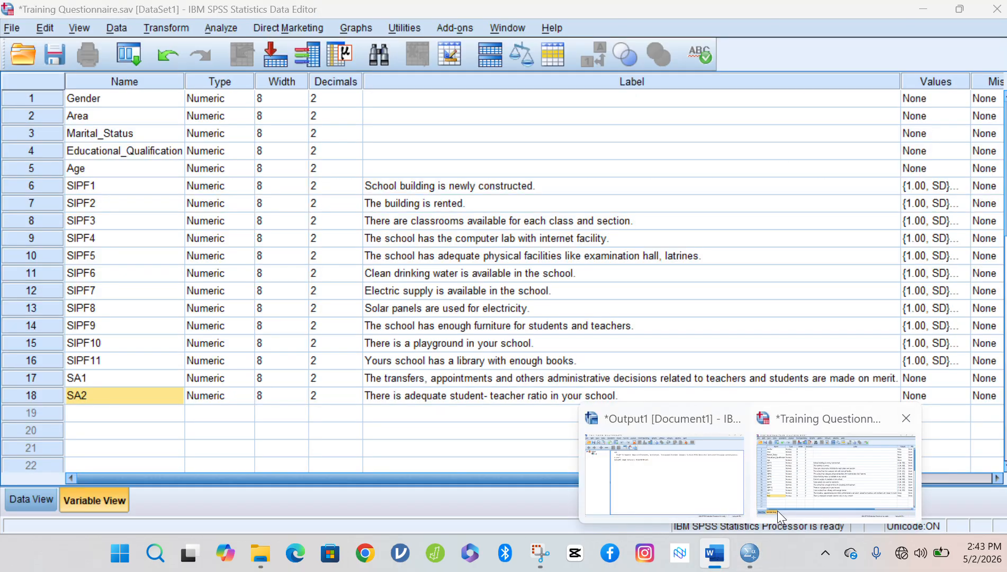
{"action": "left_click", "coordinate": [778, 510]}
{"action": "left_click", "coordinate": [401, 414]}
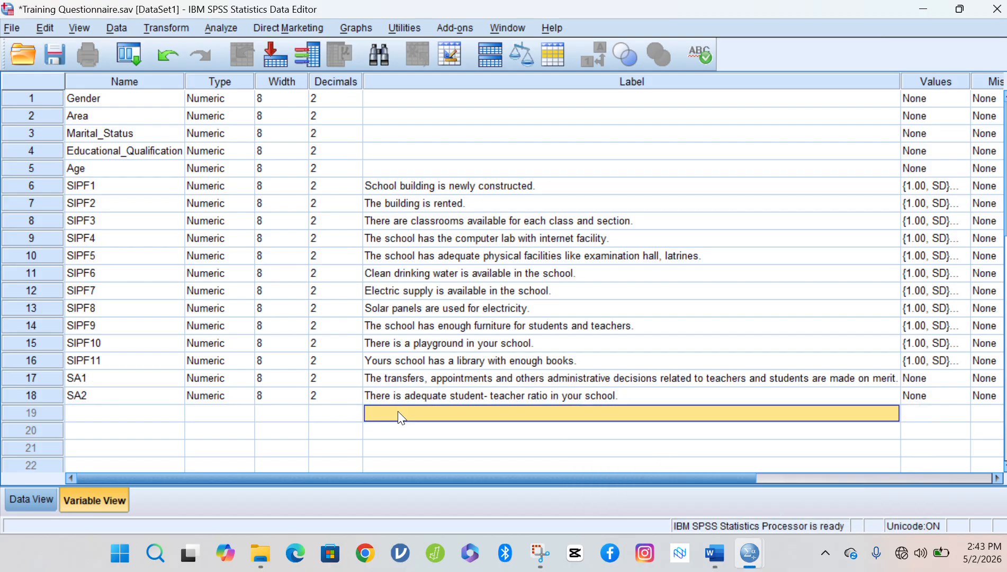
{"action": "key", "text": "ctrl+v"}
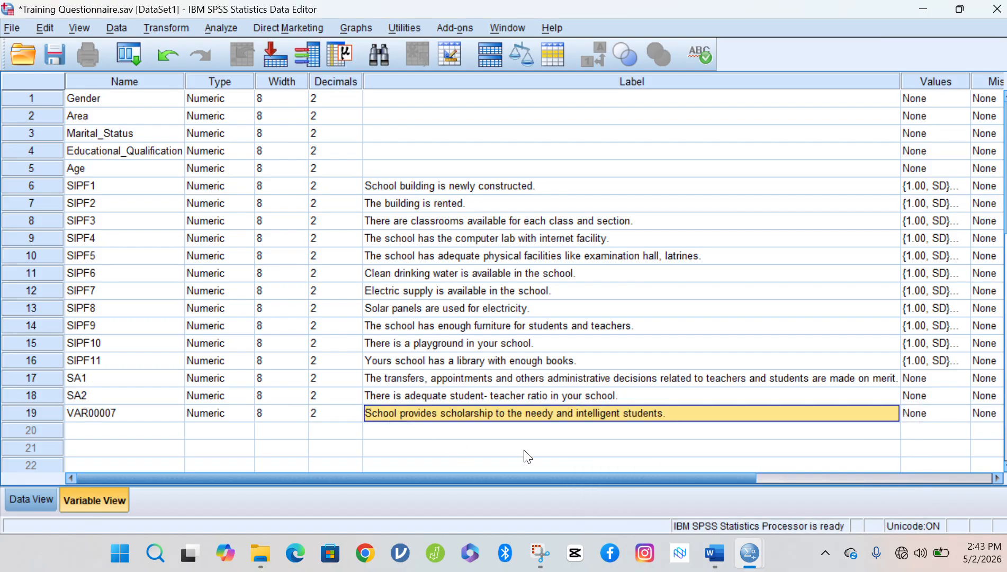
Paste statement 15 from the questionnaire as row 20's label.
{"action": "left_click", "coordinate": [715, 553]}
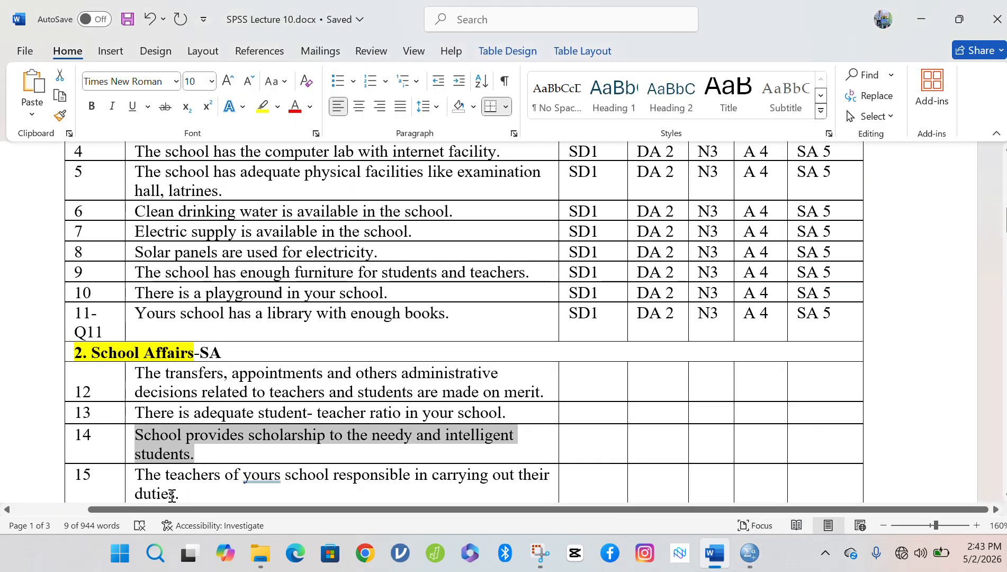
{"action": "left_click", "coordinate": [137, 473]}
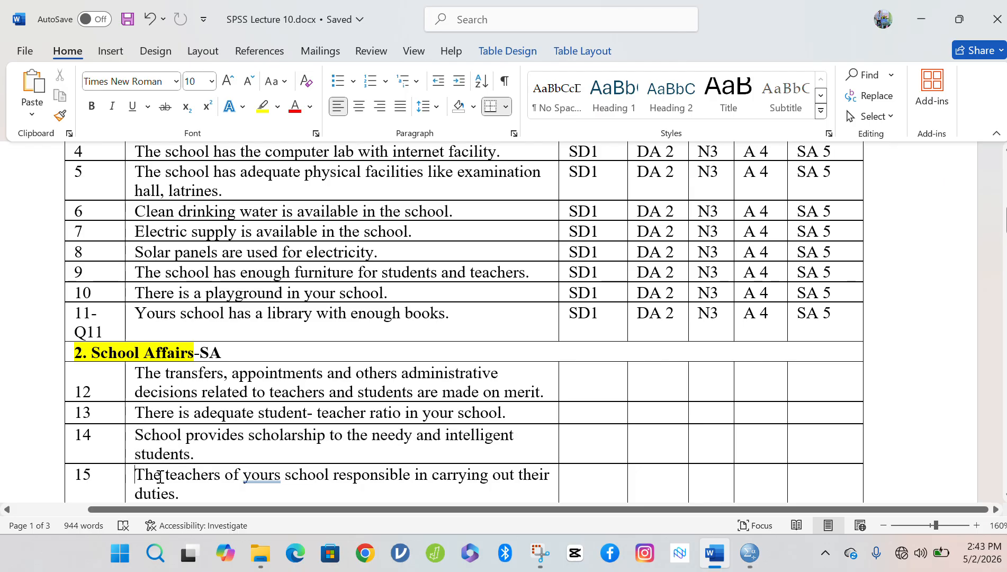
{"action": "left_click_drag", "start_coordinate": [160, 475], "coordinate": [207, 492]}
{"action": "key", "text": "ctrl+c"}
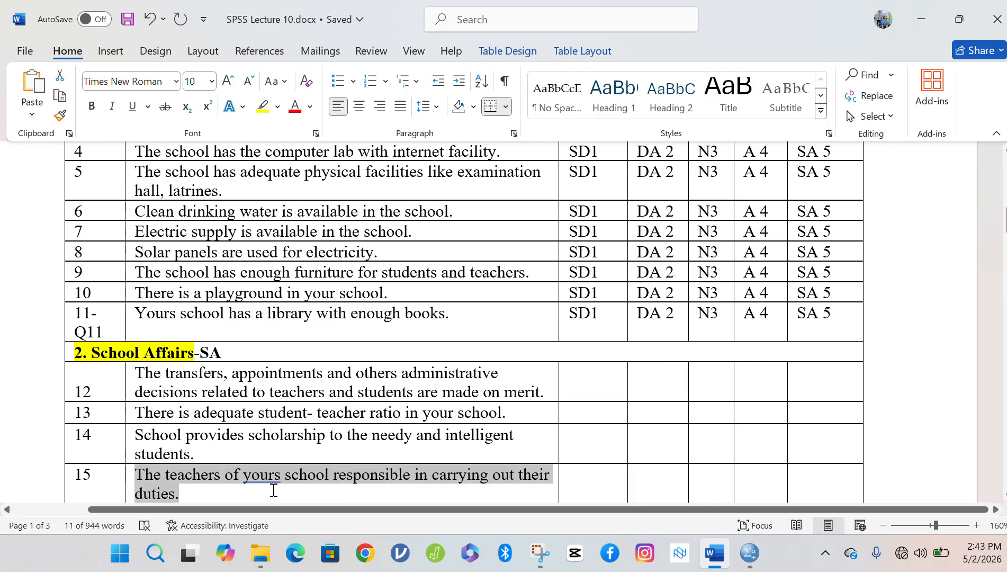
{"action": "mouse_move", "coordinate": [745, 558]}
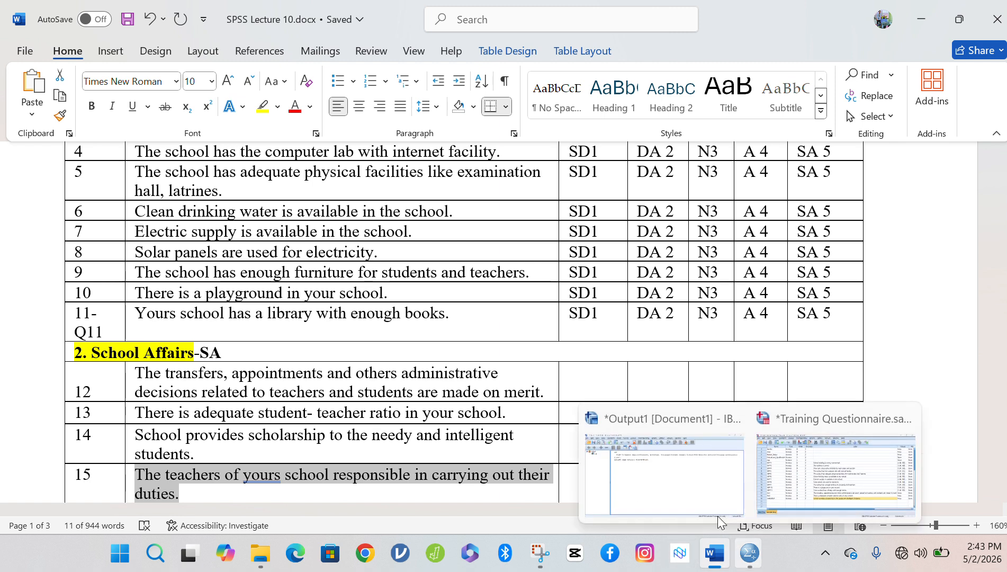
{"action": "left_click", "coordinate": [827, 464]}
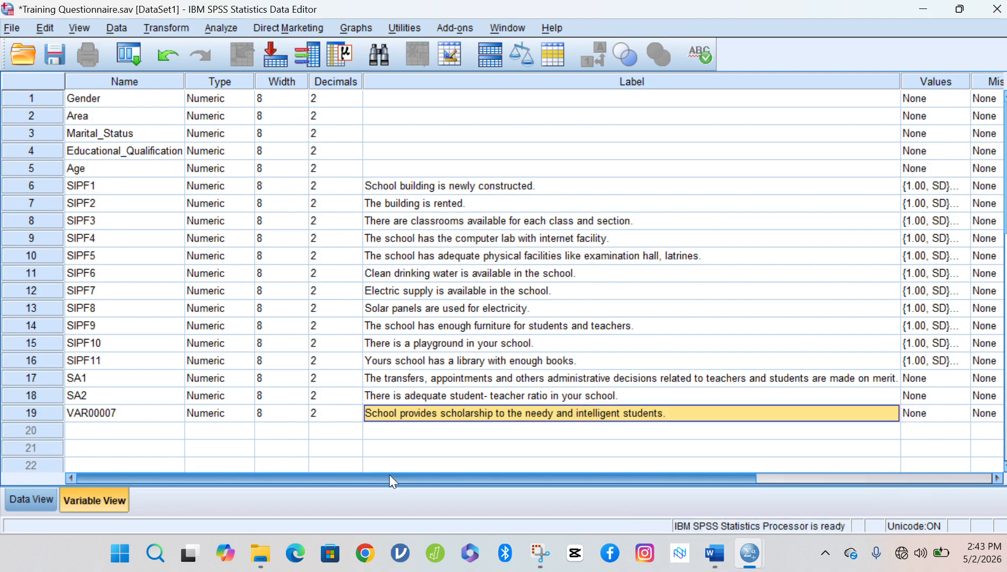
{"action": "left_click", "coordinate": [402, 430]}
{"action": "key", "text": "ctrl+v"}
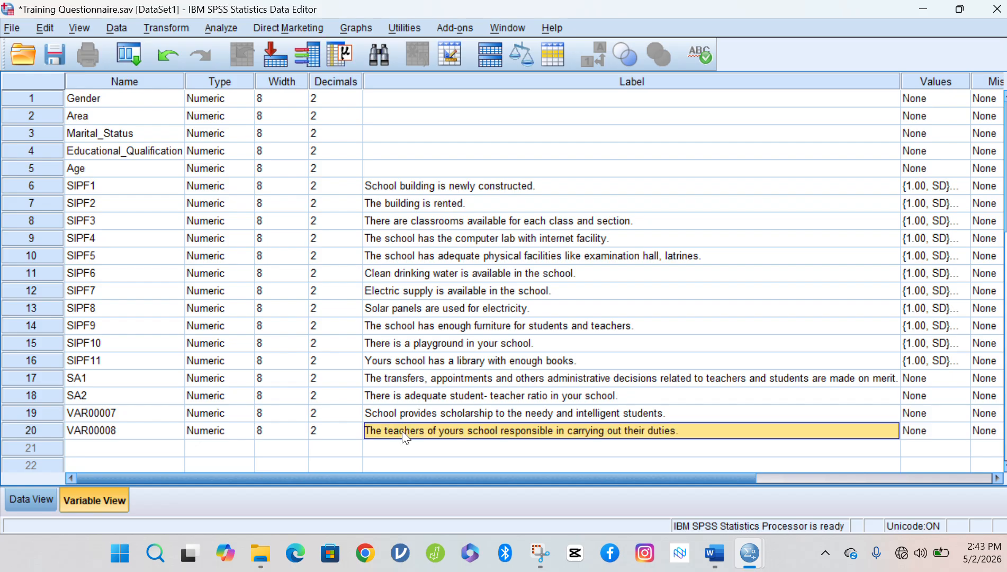
Paste statement 16 from further down the questionnaire as row 21's label.
{"action": "mouse_move", "coordinate": [734, 559]}
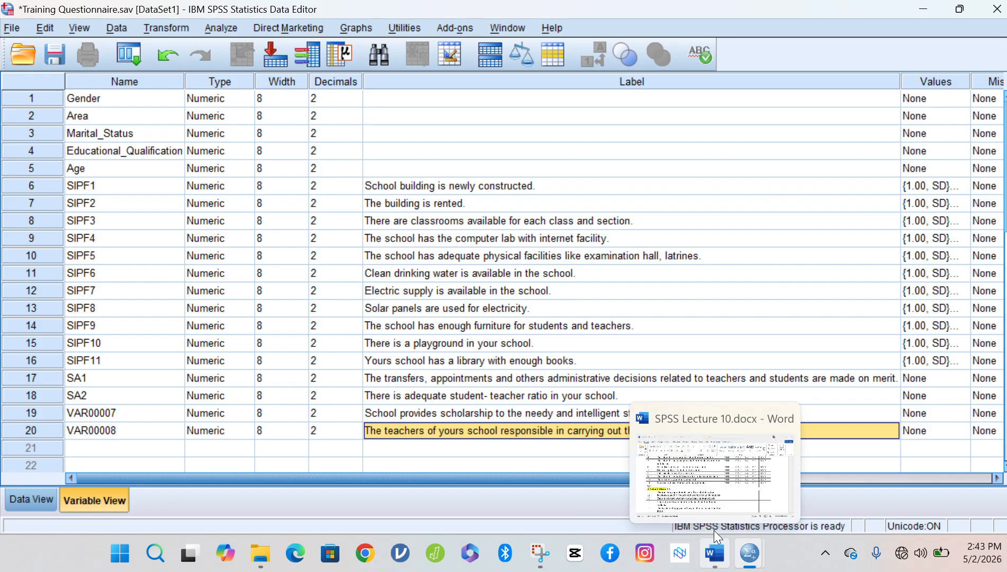
{"action": "left_click", "coordinate": [714, 530]}
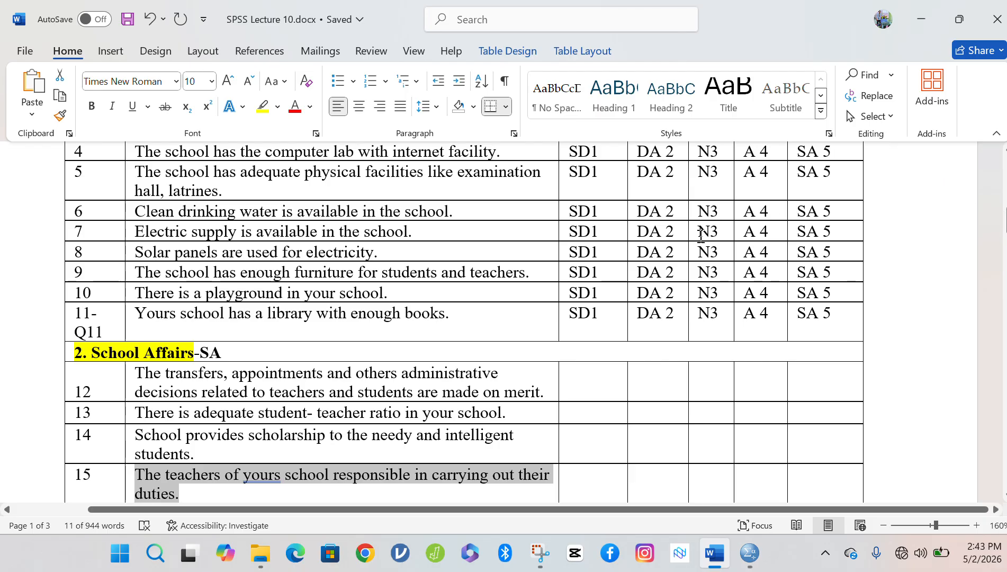
{"action": "scroll", "coordinate": [357, 407], "scroll_direction": "down", "scroll_amount": 3}
{"action": "scroll", "coordinate": [358, 406], "scroll_direction": "down", "scroll_amount": 6}
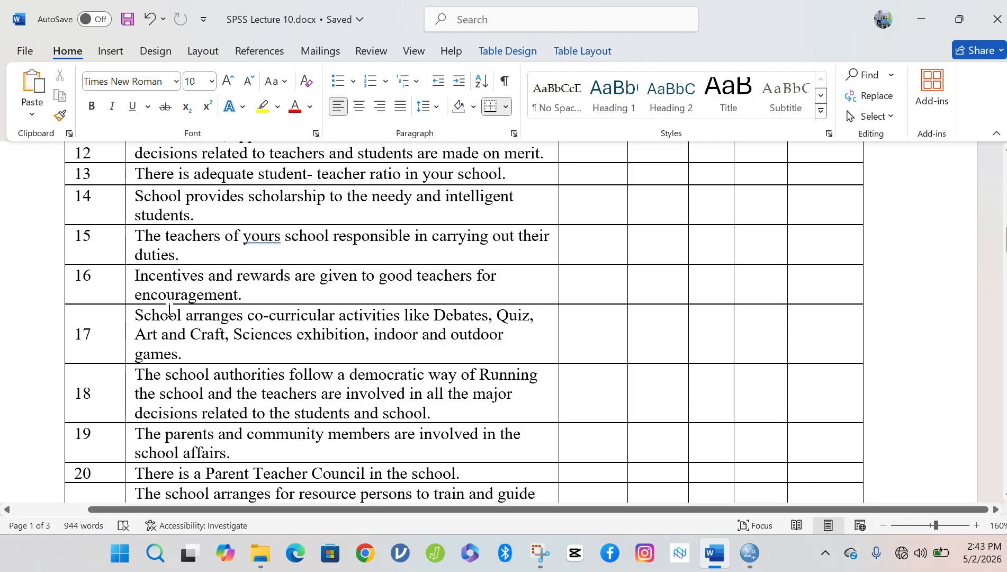
{"action": "left_click_drag", "start_coordinate": [141, 271], "coordinate": [246, 292]}
{"action": "key", "text": "ctrl+c"}
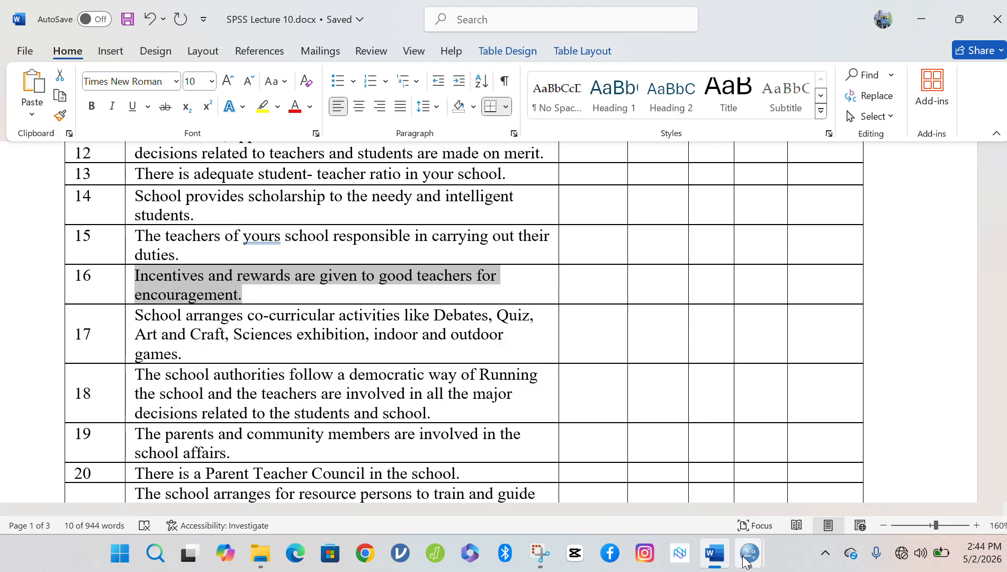
{"action": "mouse_move", "coordinate": [749, 553]}
{"action": "left_click", "coordinate": [790, 488]}
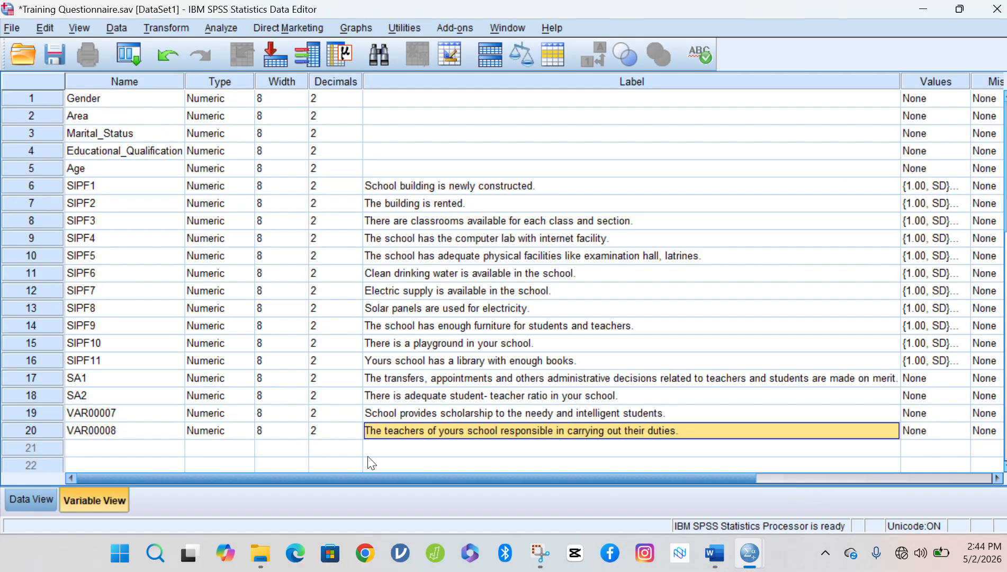
{"action": "left_click", "coordinate": [397, 446]}
{"action": "key", "text": "ctrl+v"}
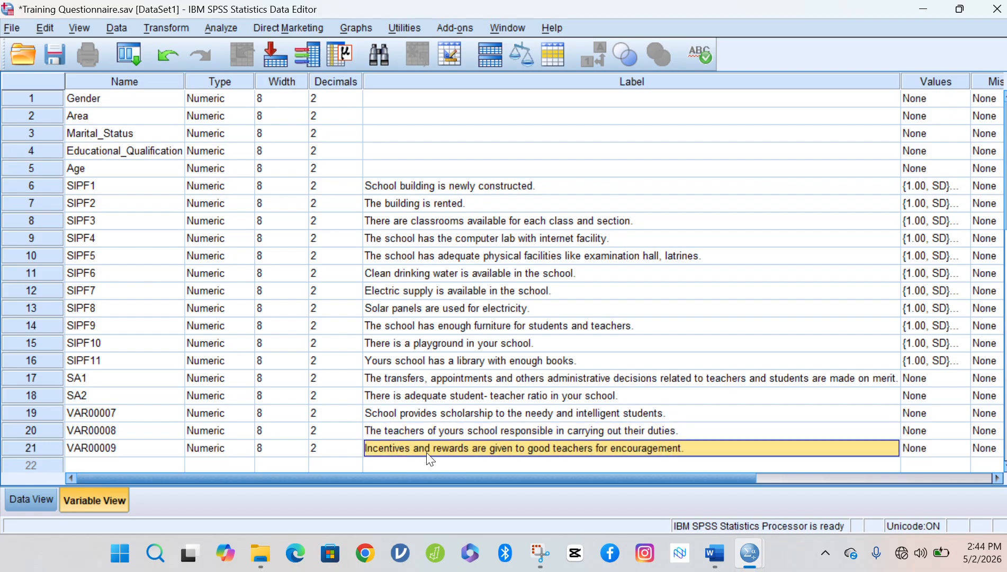
Paste statement 17, on co-curricular activities, as row 22's label.
{"action": "left_click", "coordinate": [715, 553]}
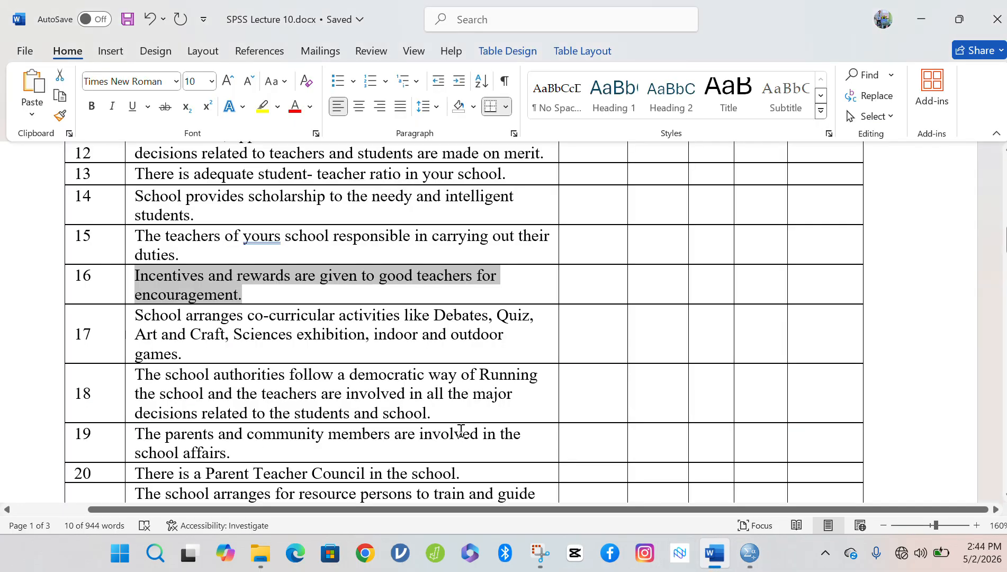
{"action": "left_click", "coordinate": [140, 316]}
{"action": "key", "text": "ctrl+c"}
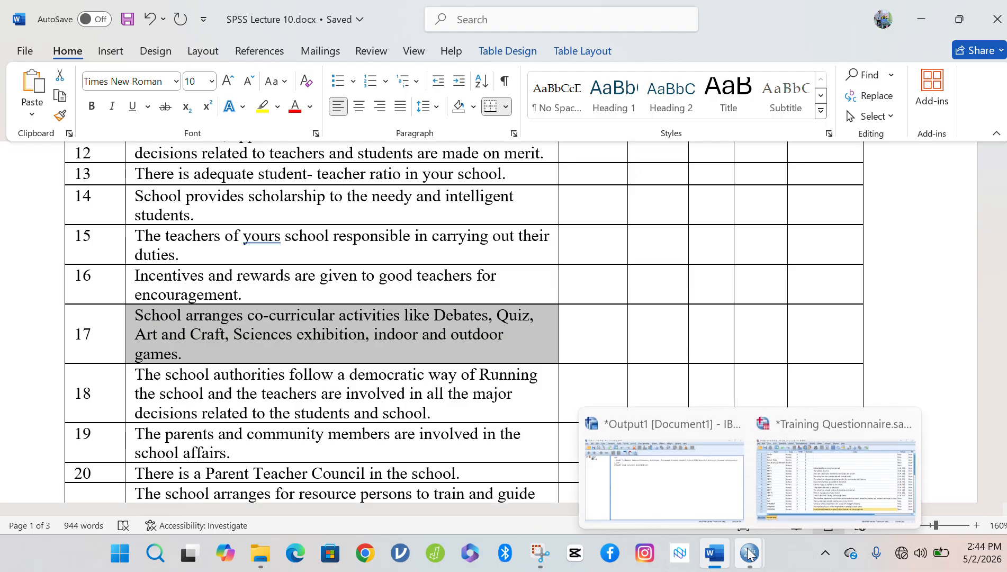
{"action": "left_click", "coordinate": [808, 476]}
{"action": "left_click", "coordinate": [502, 474]}
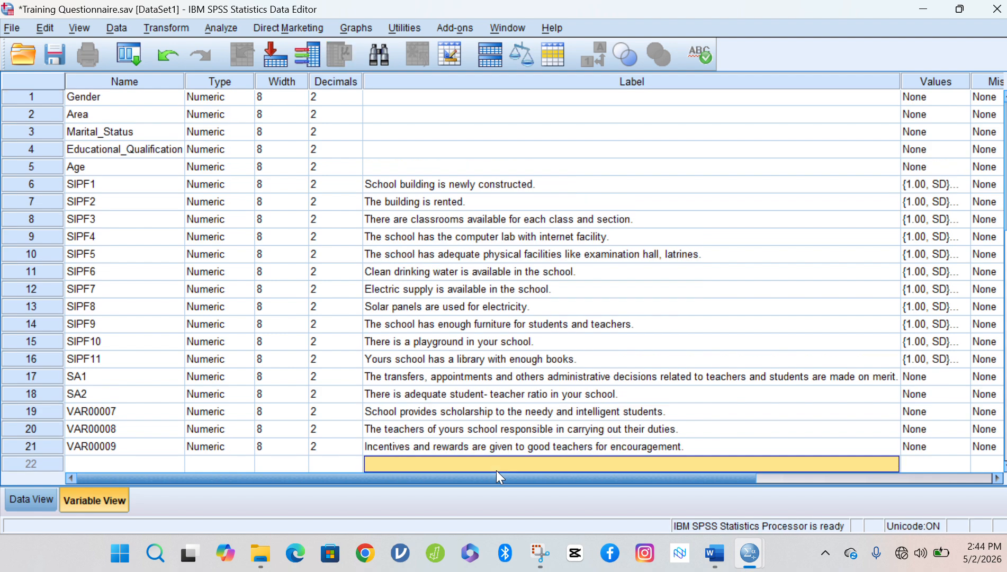
{"action": "key", "text": "ctrl+v"}
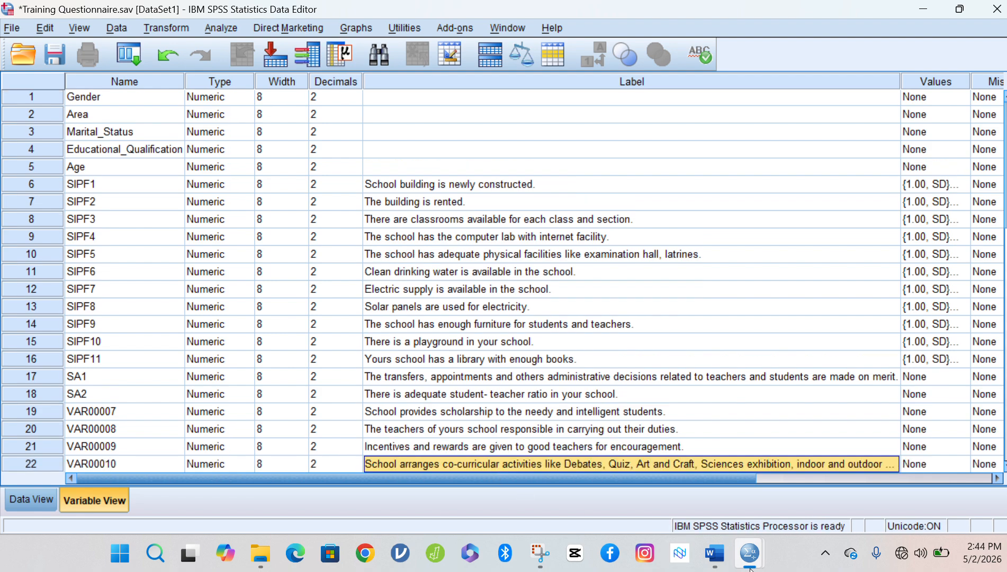
Copy the democratic school-running statement 18 and paste it as row 23's label.
{"action": "left_click", "coordinate": [717, 536]}
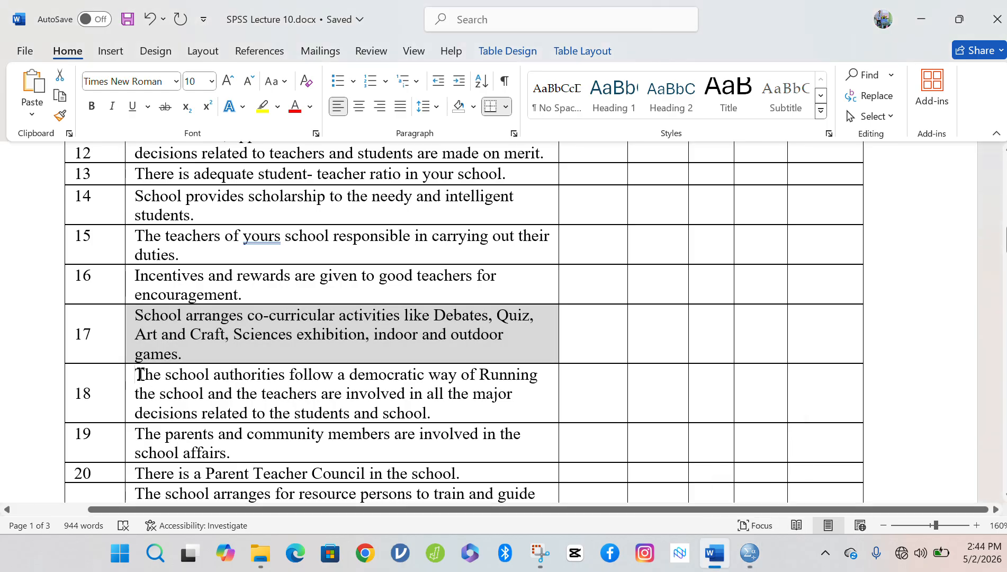
{"action": "left_click_drag", "start_coordinate": [141, 374], "coordinate": [445, 422]}
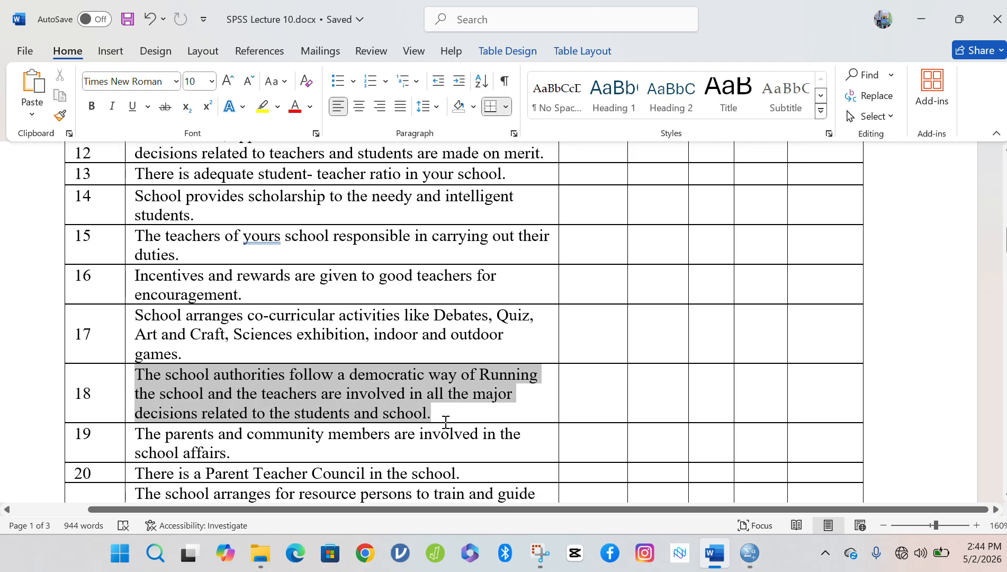
{"action": "key", "text": "ctrl+c"}
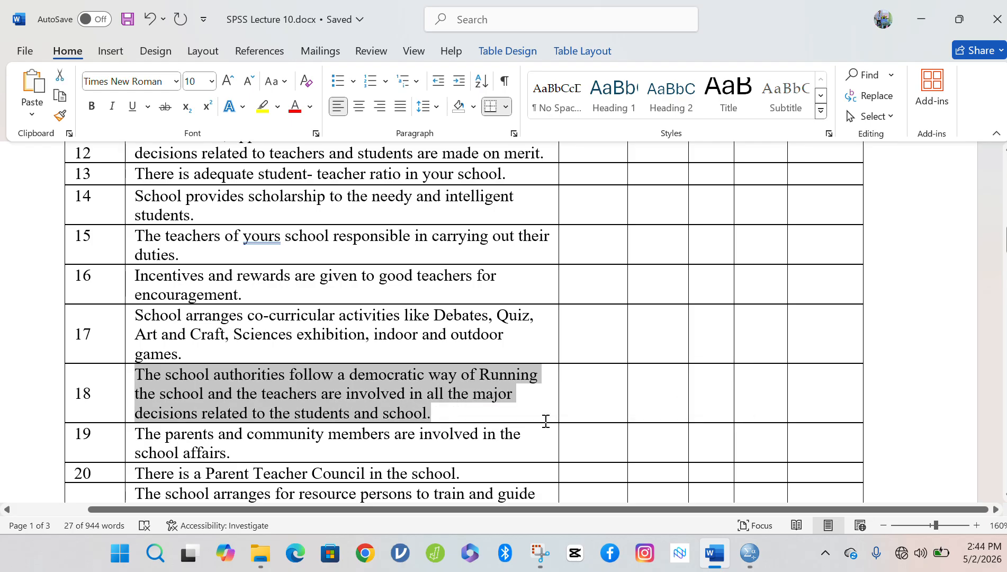
{"action": "mouse_move", "coordinate": [749, 551]}
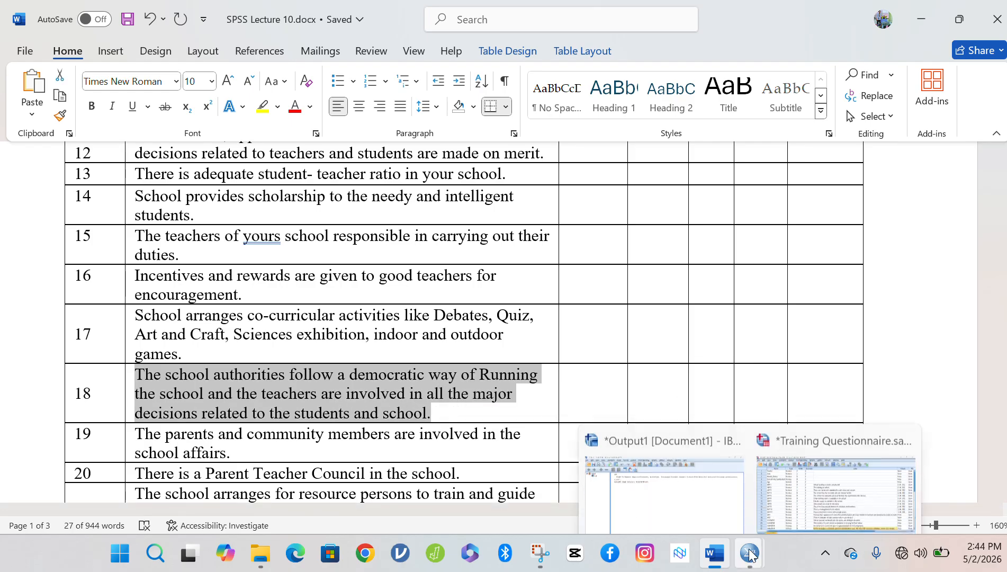
{"action": "left_click", "coordinate": [757, 467]}
{"action": "key", "text": "Down"}
{"action": "key", "text": "Down"}
{"action": "key", "text": "Down"}
{"action": "key", "text": "Down"}
{"action": "key", "text": "Down"}
{"action": "key", "text": "Down"}
{"action": "key", "text": "Down"}
{"action": "key", "text": "Down"}
{"action": "key", "text": "Down"}
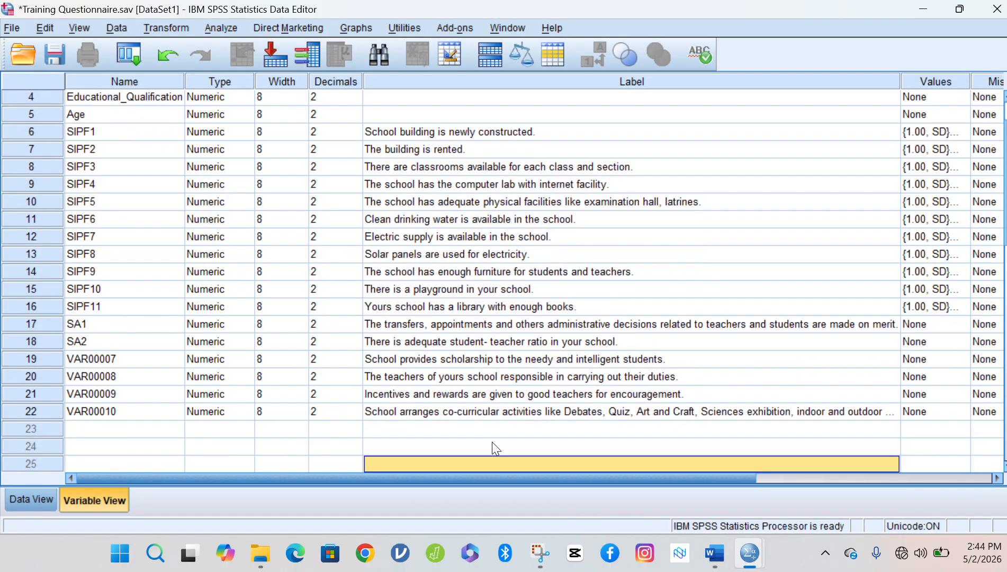
{"action": "left_click", "coordinate": [427, 327]}
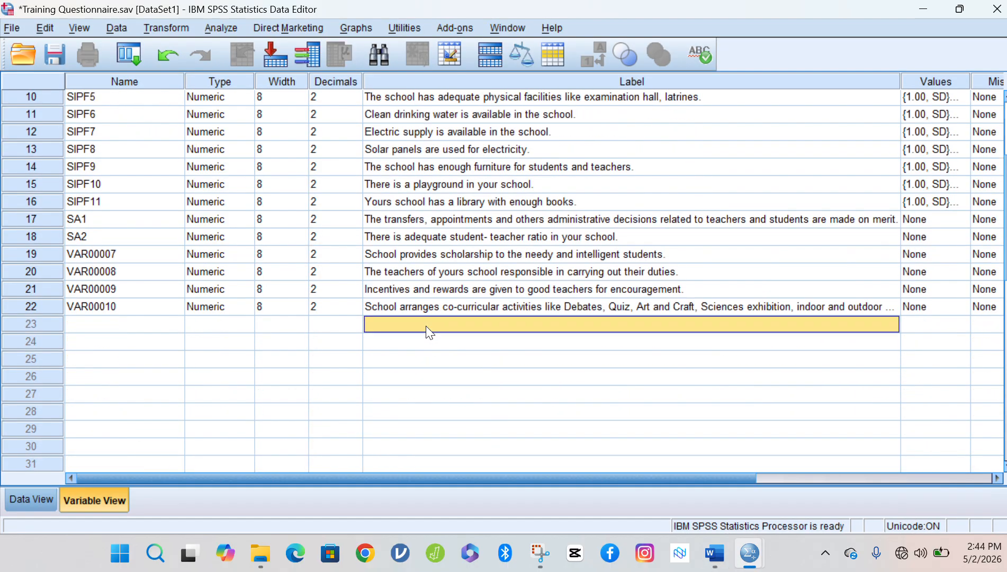
{"action": "key", "text": "ctrl+v"}
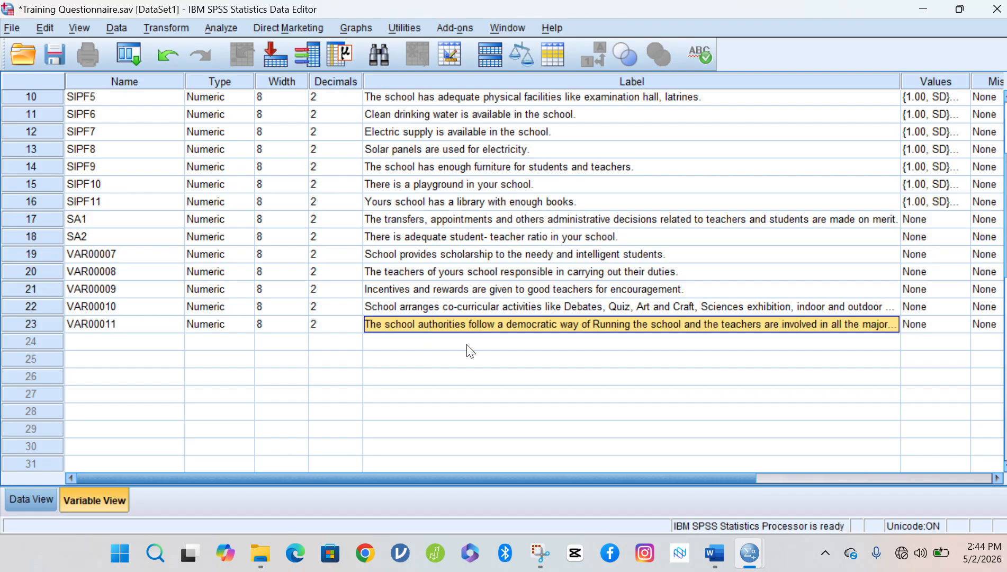
Scroll the questionnaire back up to find the next statement, then check the SPSS editor.
{"action": "left_click", "coordinate": [718, 554]}
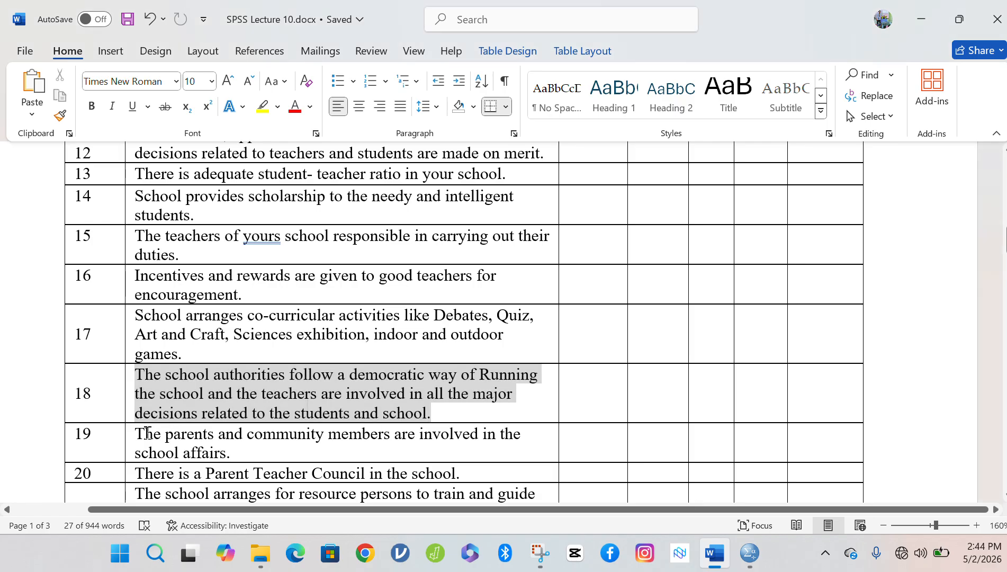
{"action": "key", "text": "Down"}
{"action": "key", "text": "Down"}
{"action": "key", "text": "Down"}
{"action": "key", "text": "Down"}
{"action": "key", "text": "Down"}
{"action": "key", "text": "Down"}
{"action": "key", "text": "Up"}
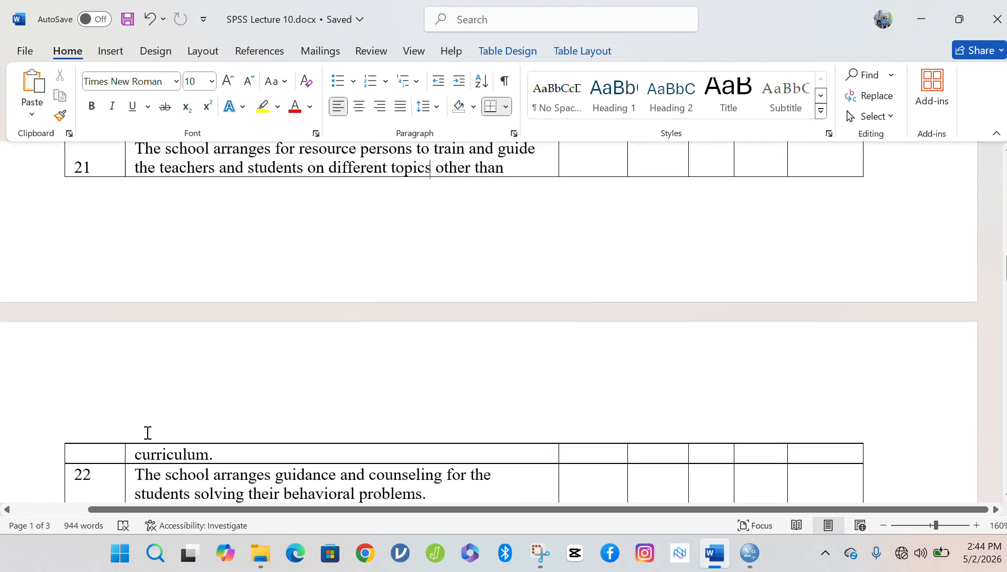
{"action": "scroll", "coordinate": [147, 433], "scroll_direction": "up", "scroll_amount": 3}
{"action": "scroll", "coordinate": [147, 433], "scroll_direction": "up", "scroll_amount": 1}
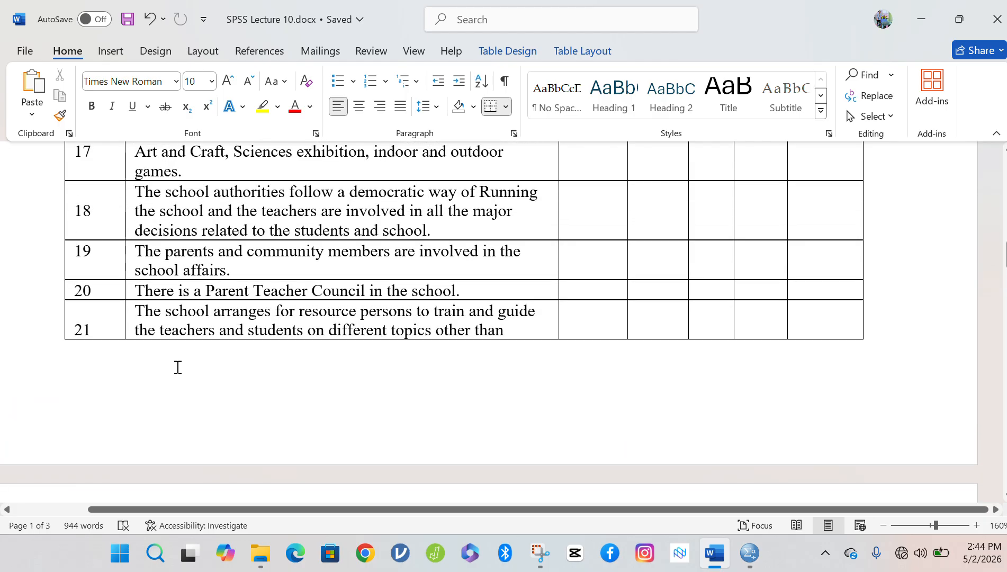
{"action": "left_click", "coordinate": [430, 151]}
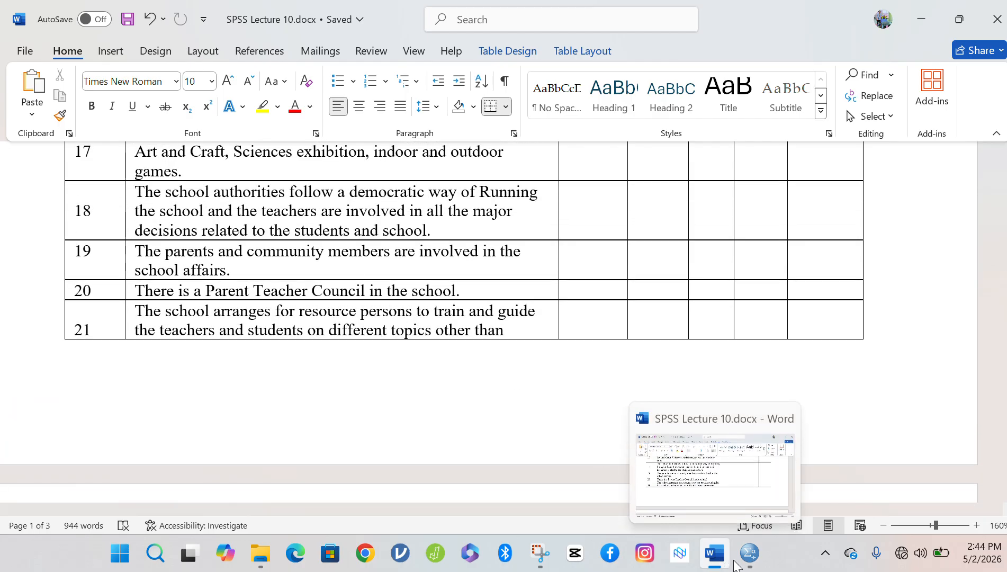
{"action": "mouse_move", "coordinate": [749, 552]}
{"action": "left_click", "coordinate": [800, 482]}
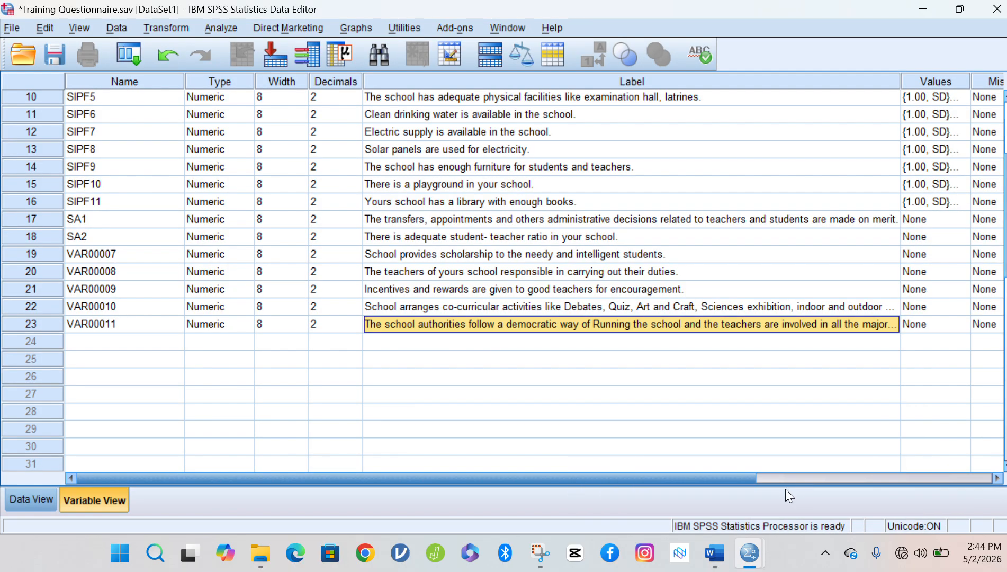
Paste the parents and community involvement statement 19 as row 24's label.
{"action": "mouse_move", "coordinate": [715, 564]}
{"action": "left_click", "coordinate": [678, 495]}
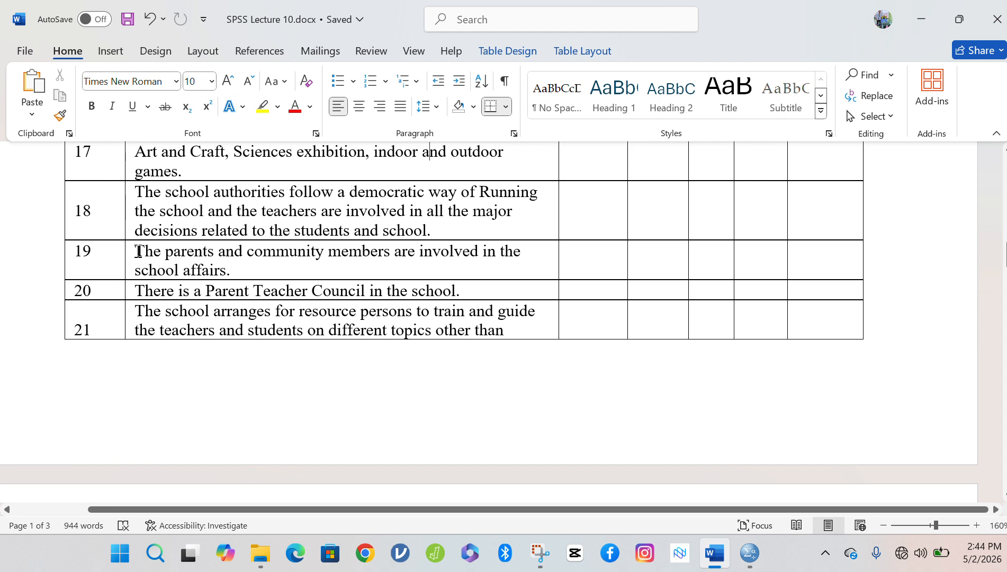
{"action": "left_click_drag", "start_coordinate": [136, 253], "coordinate": [233, 264]}
{"action": "key", "text": "ctrl+c"}
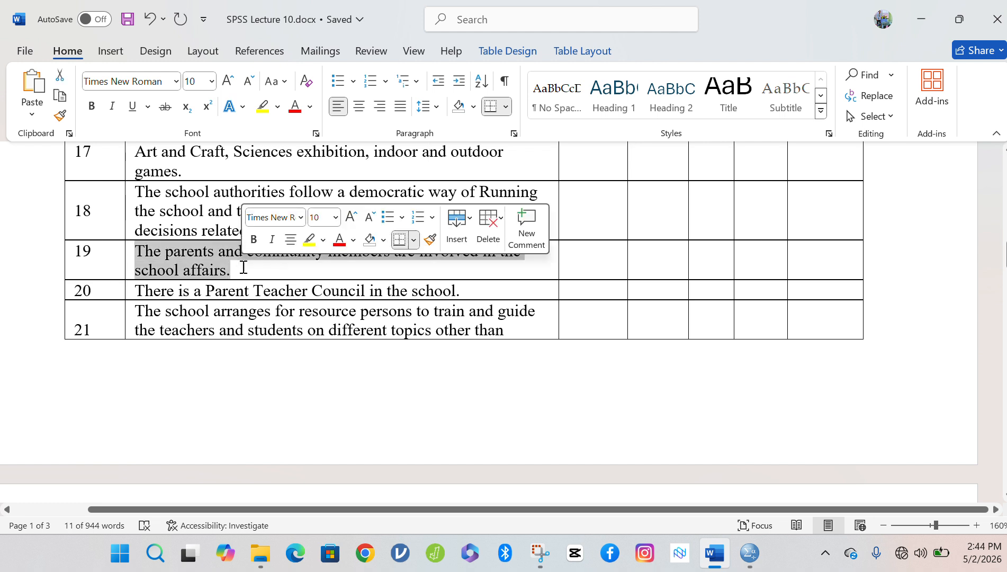
{"action": "left_click", "coordinate": [749, 554]}
{"action": "left_click", "coordinate": [762, 487]}
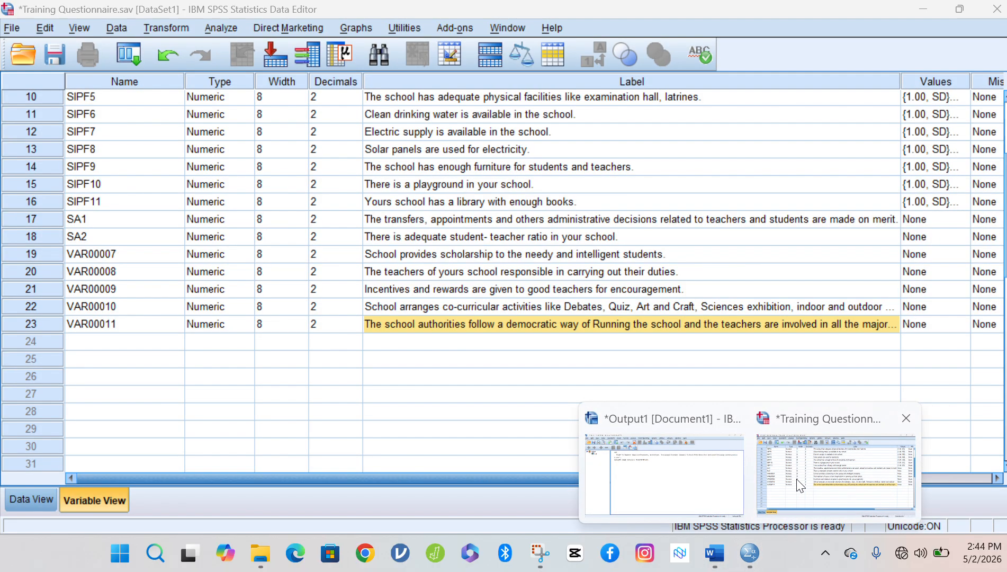
{"action": "left_click", "coordinate": [469, 344]}
{"action": "key", "text": "ctrl+v"}
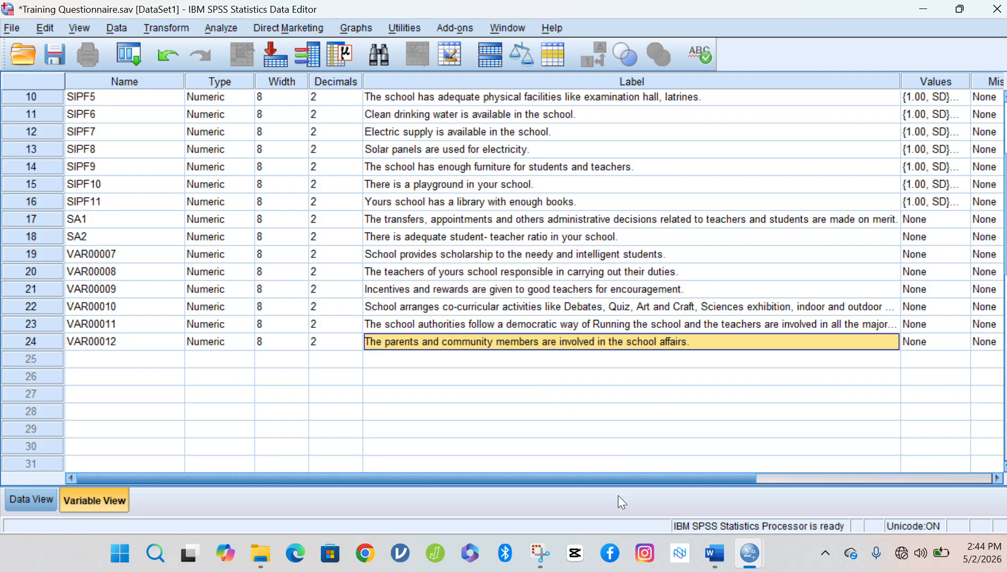
{"action": "left_click", "coordinate": [714, 553]}
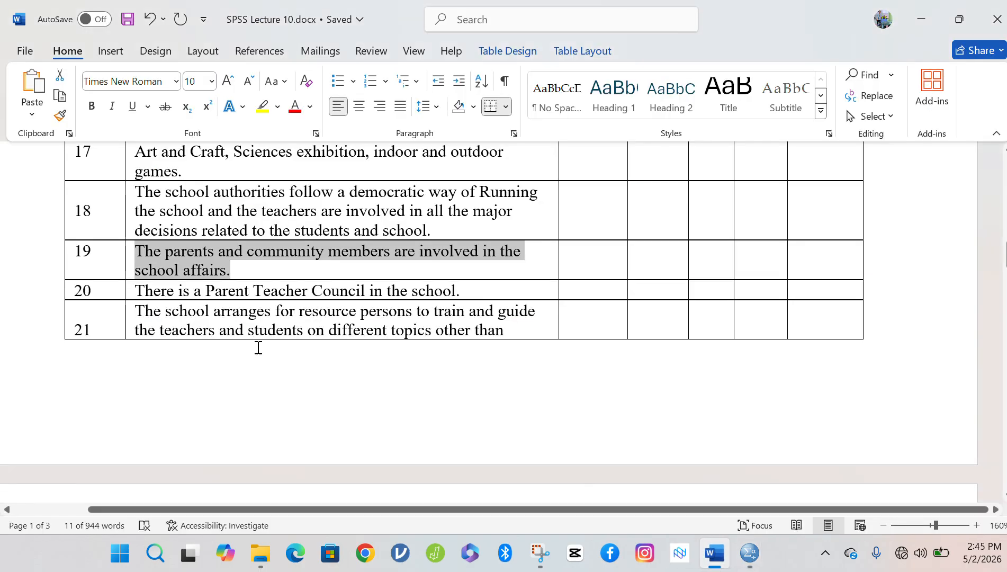
Paste the Parent Teacher Council statement 20 as row 25's label.
{"action": "left_click_drag", "start_coordinate": [158, 290], "coordinate": [462, 288]}
{"action": "key", "text": "ctrl+c"}
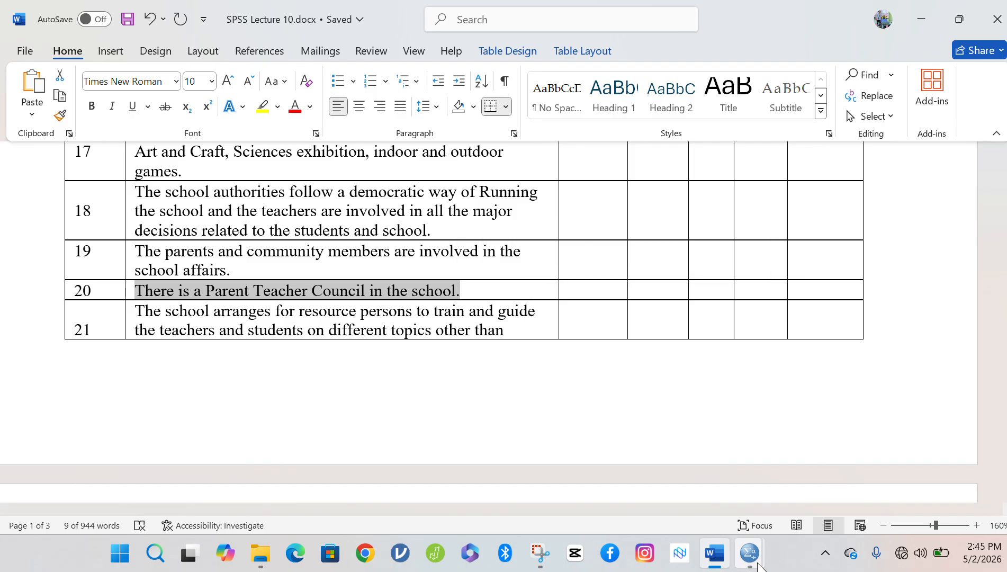
{"action": "mouse_move", "coordinate": [761, 553]}
{"action": "left_click", "coordinate": [836, 466]}
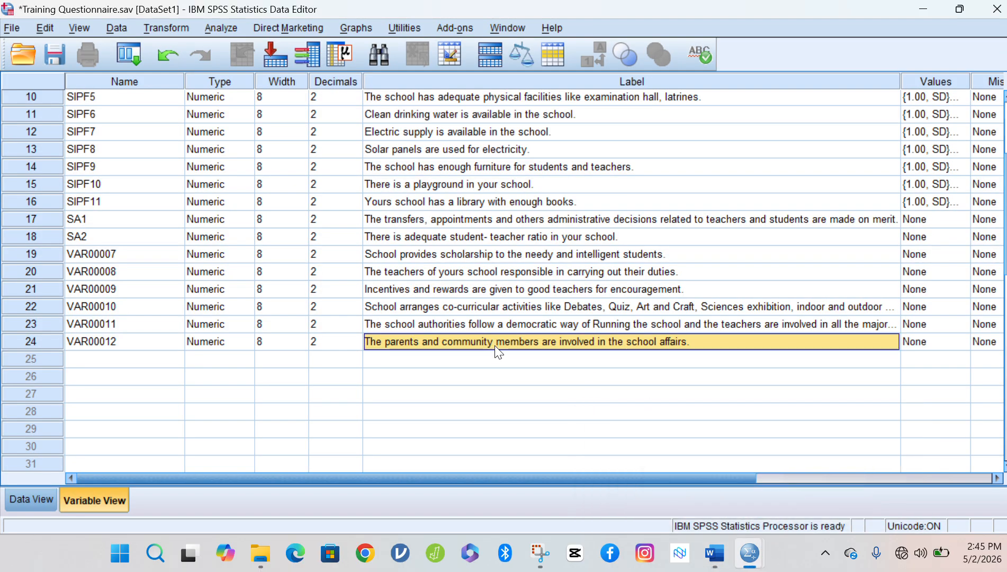
{"action": "left_click", "coordinate": [500, 360]}
{"action": "key", "text": "ctrl+v"}
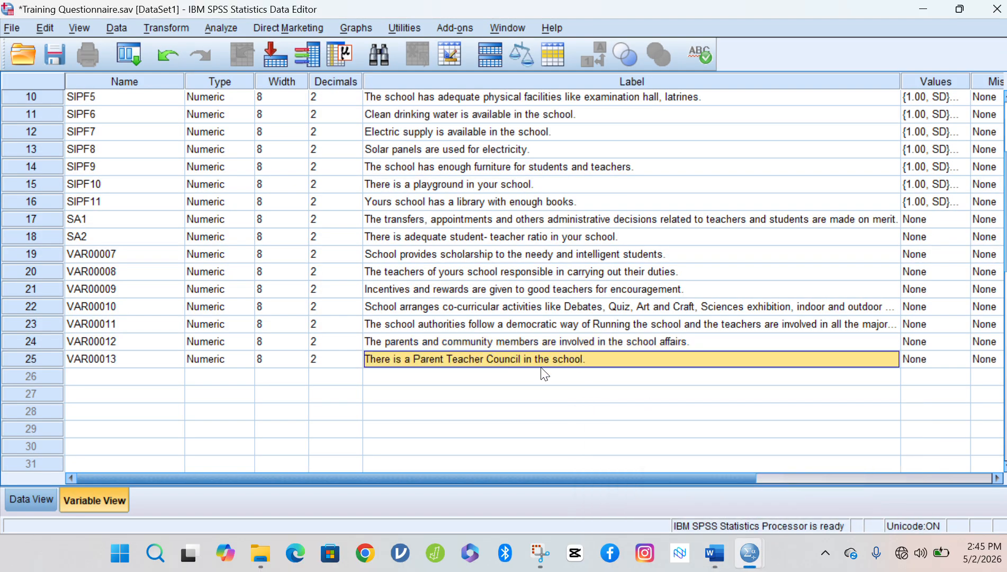
Paste the resource persons statement 21 as row 26's label.
{"action": "left_click", "coordinate": [715, 553]}
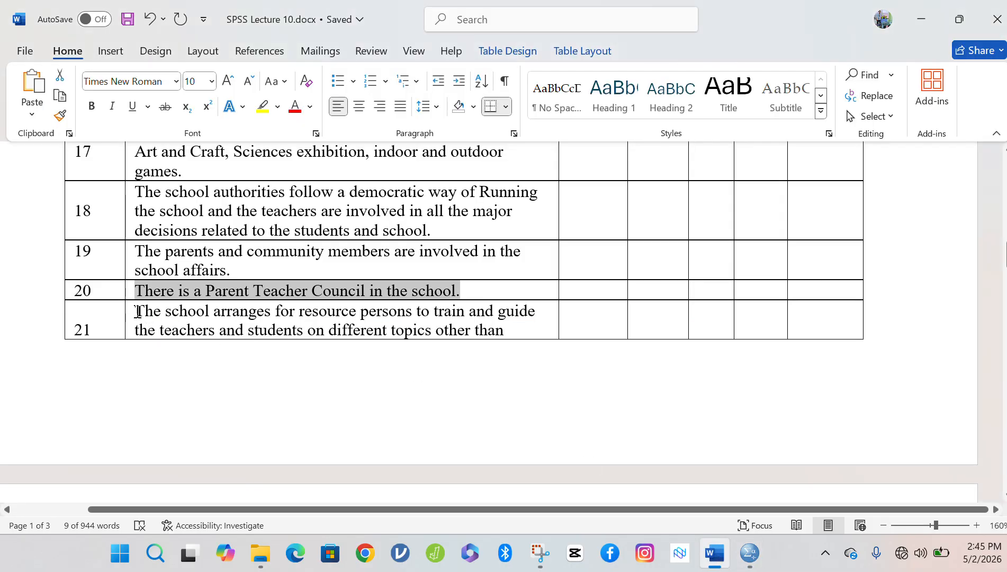
{"action": "left_click_drag", "start_coordinate": [152, 308], "coordinate": [212, 423]}
{"action": "key", "text": "ctrl+c"}
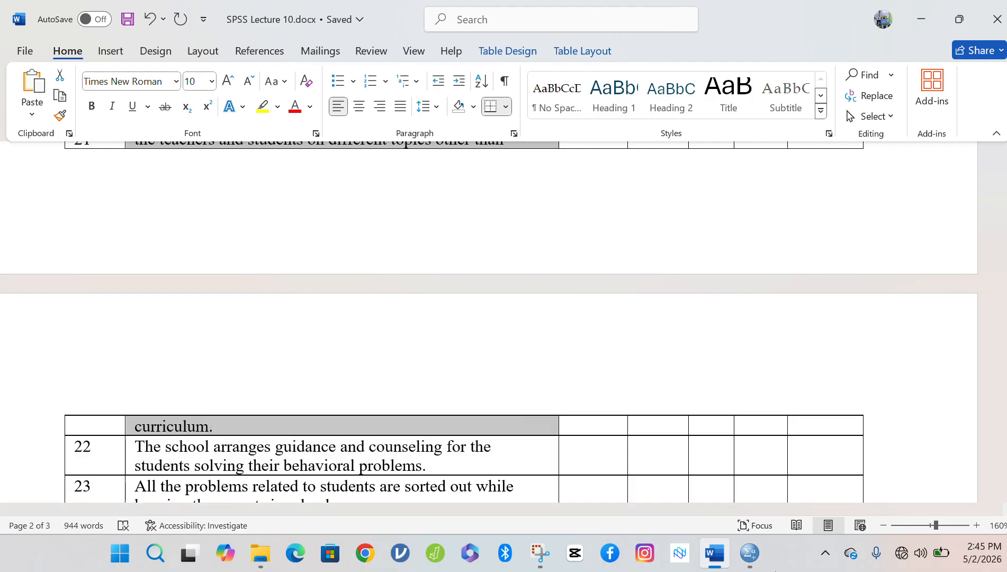
{"action": "mouse_move", "coordinate": [749, 556]}
{"action": "left_click", "coordinate": [790, 476]}
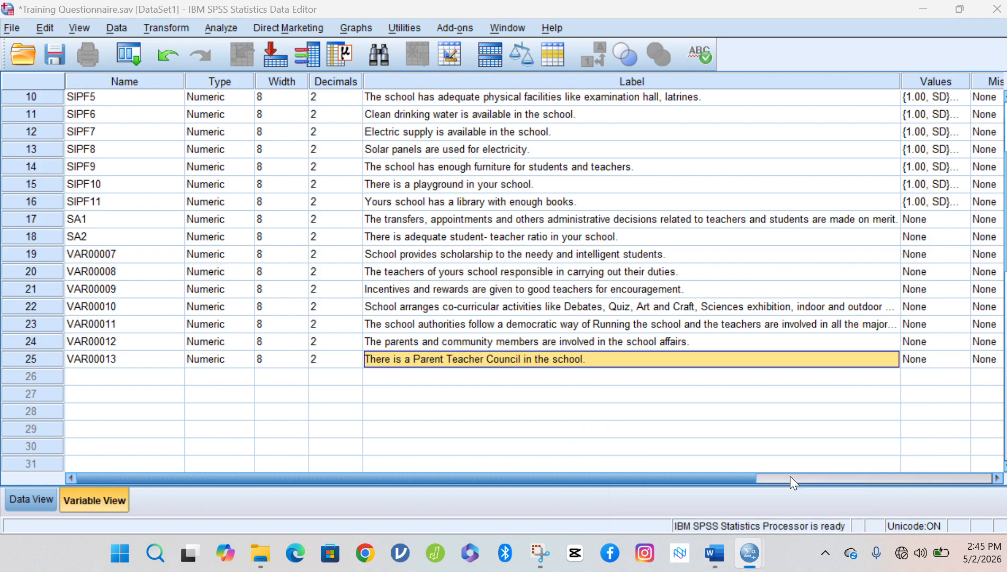
{"action": "left_click", "coordinate": [614, 384]}
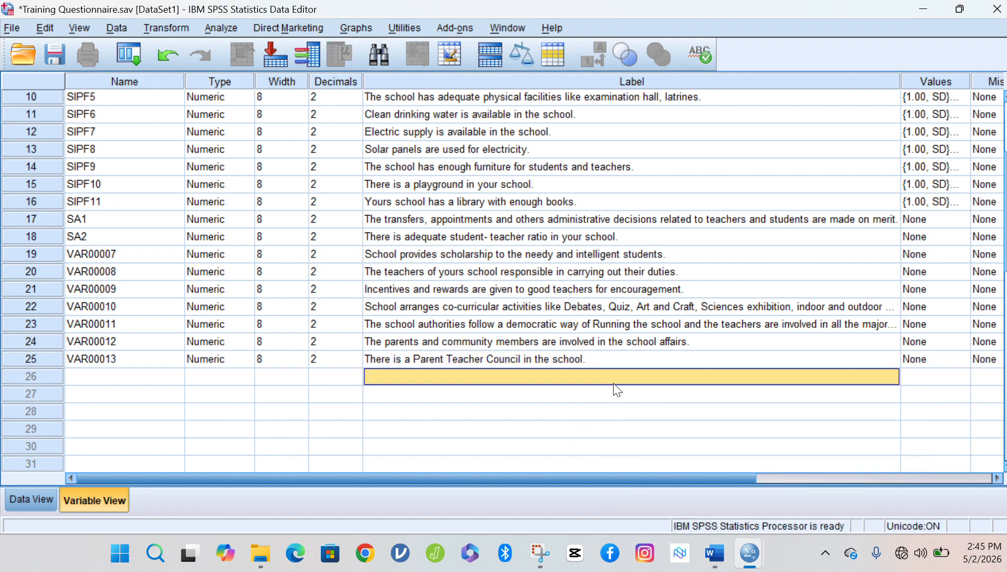
{"action": "key", "text": "ctrl+v"}
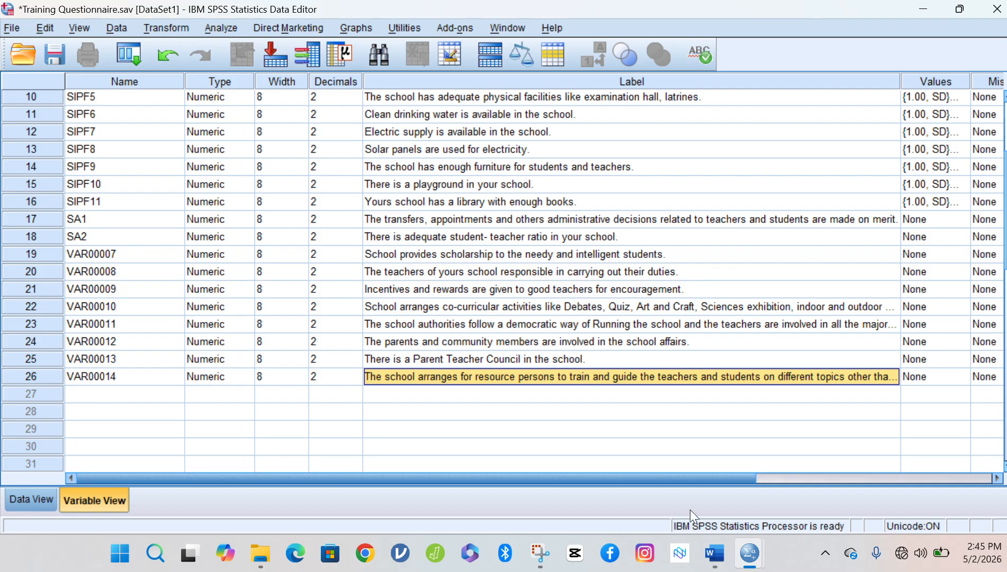
Paste the guidance and counseling statement 22 as row 27's label.
{"action": "mouse_move", "coordinate": [732, 559]}
{"action": "left_click", "coordinate": [694, 487]}
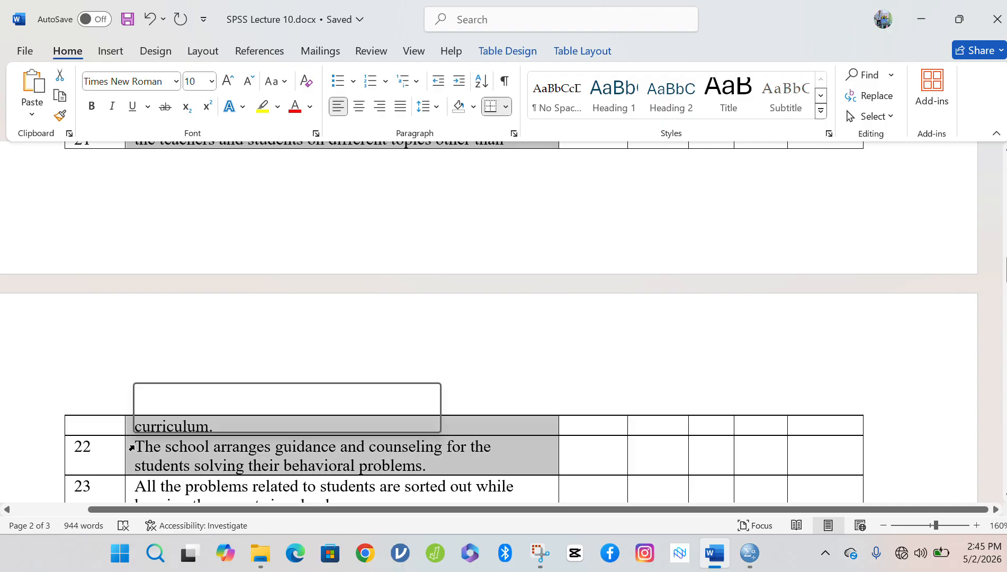
{"action": "left_click", "coordinate": [131, 448]}
{"action": "key", "text": "ctrl+c"}
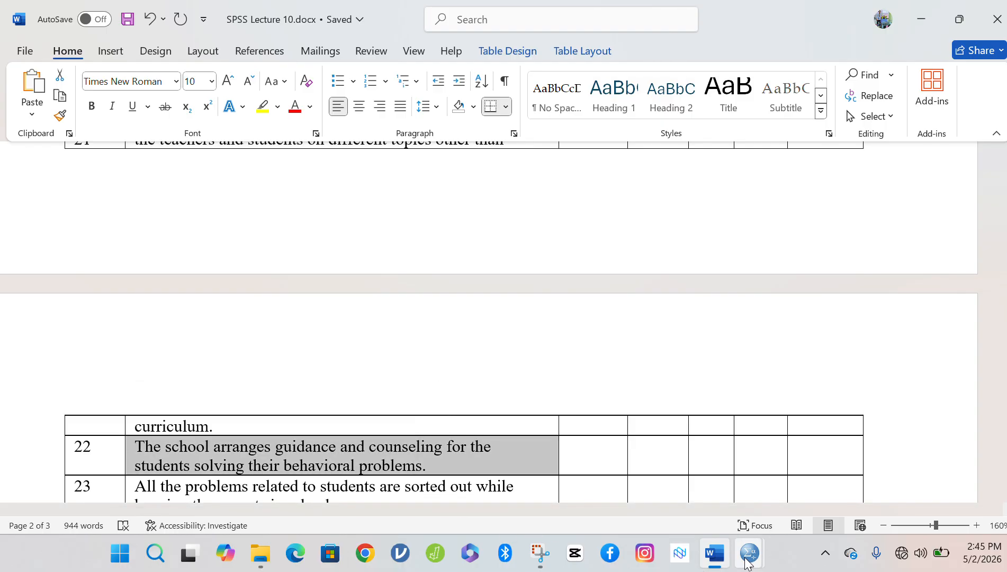
{"action": "mouse_move", "coordinate": [747, 563]}
{"action": "left_click", "coordinate": [805, 468]}
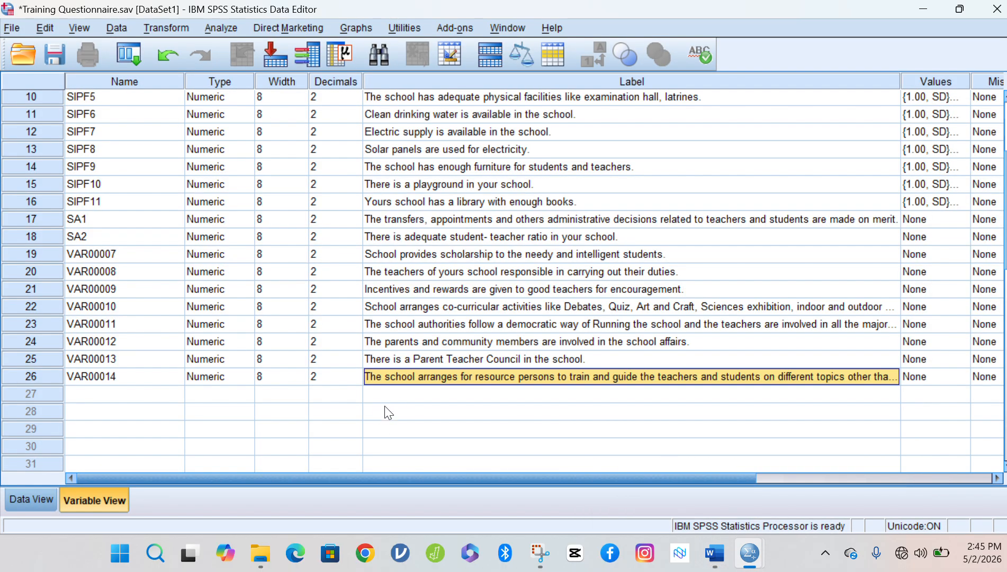
{"action": "left_click", "coordinate": [392, 394]}
{"action": "key", "text": "ctrl+v"}
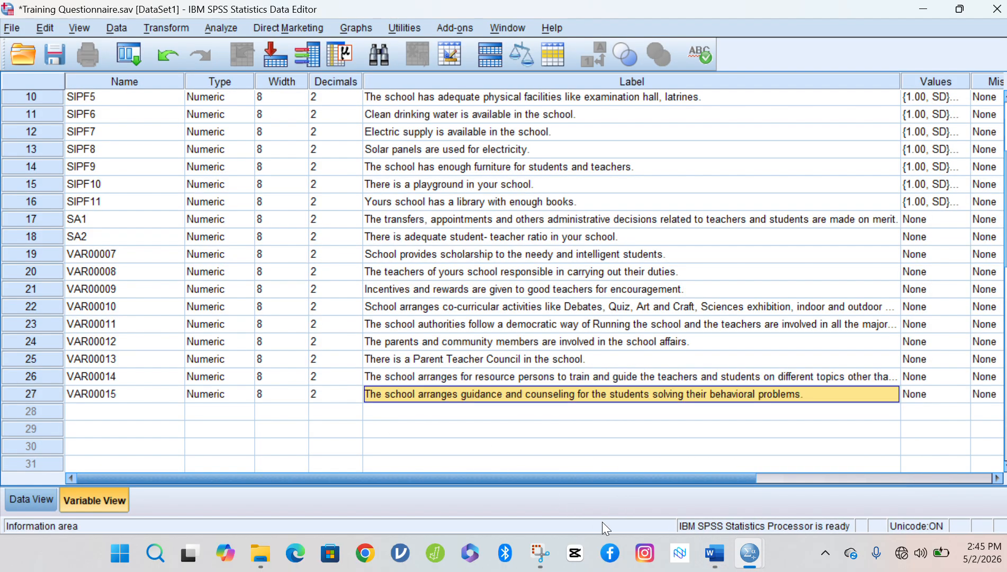
Paste statement 23 about sorting out students' problems as row 28's label.
{"action": "left_click", "coordinate": [713, 556]}
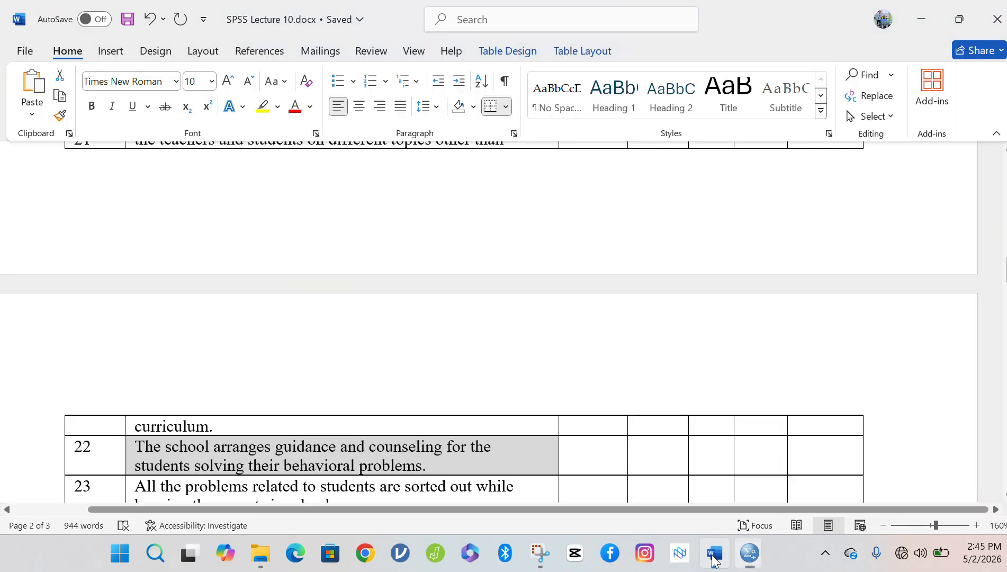
{"action": "left_click", "coordinate": [495, 428]}
{"action": "scroll", "coordinate": [495, 427], "scroll_direction": "down", "scroll_amount": 3}
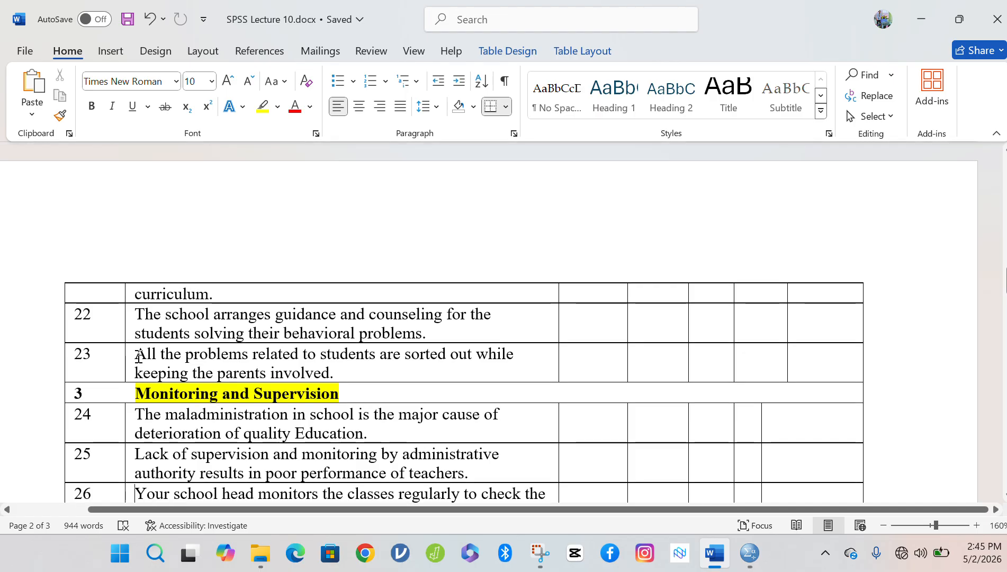
{"action": "left_click_drag", "start_coordinate": [155, 354], "coordinate": [329, 367]}
{"action": "key", "text": "ctrl+c"}
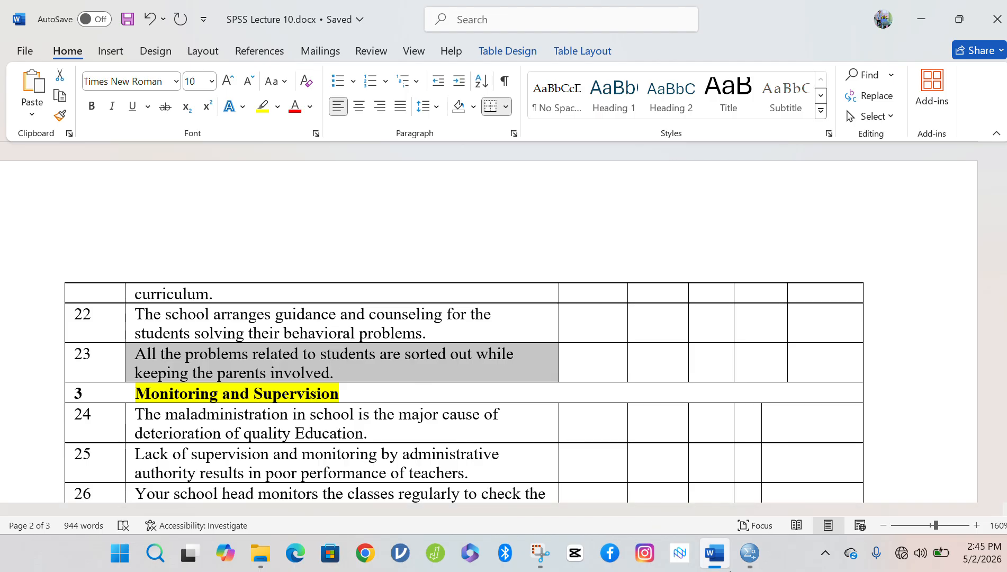
{"action": "mouse_move", "coordinate": [743, 560]}
{"action": "left_click", "coordinate": [797, 508]}
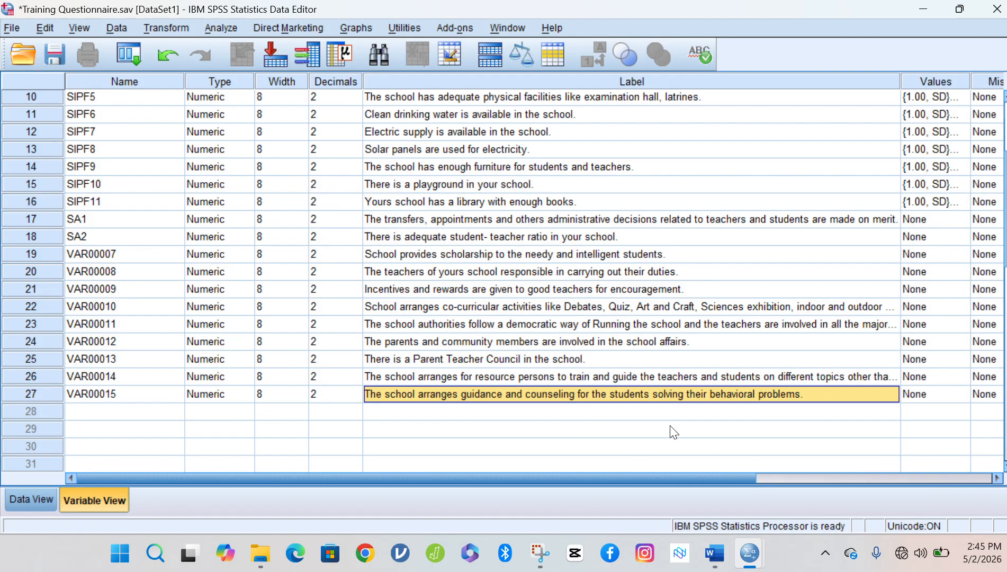
{"action": "left_click", "coordinate": [575, 409]}
{"action": "key", "text": "ctrl+v"}
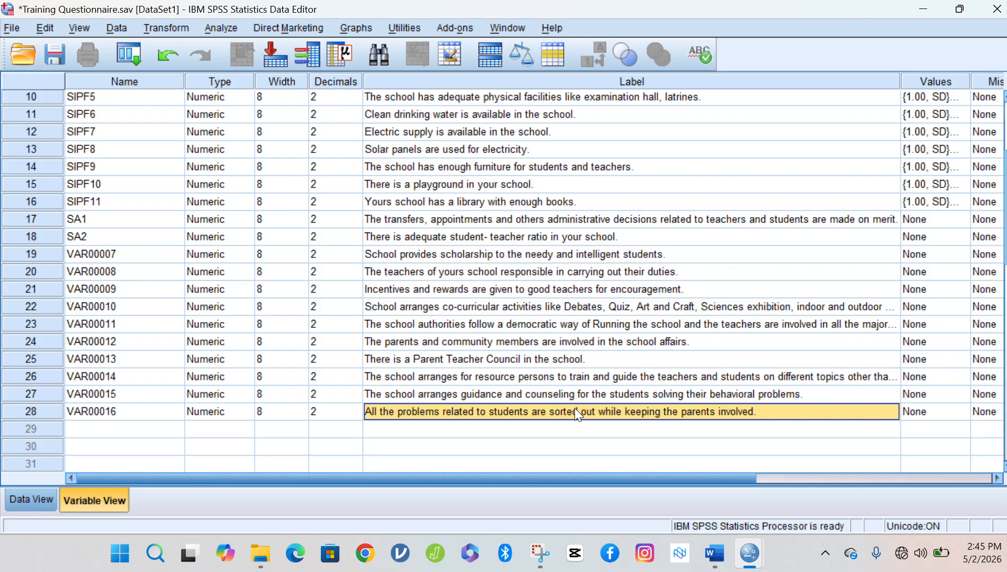
{"action": "left_click", "coordinate": [167, 415]}
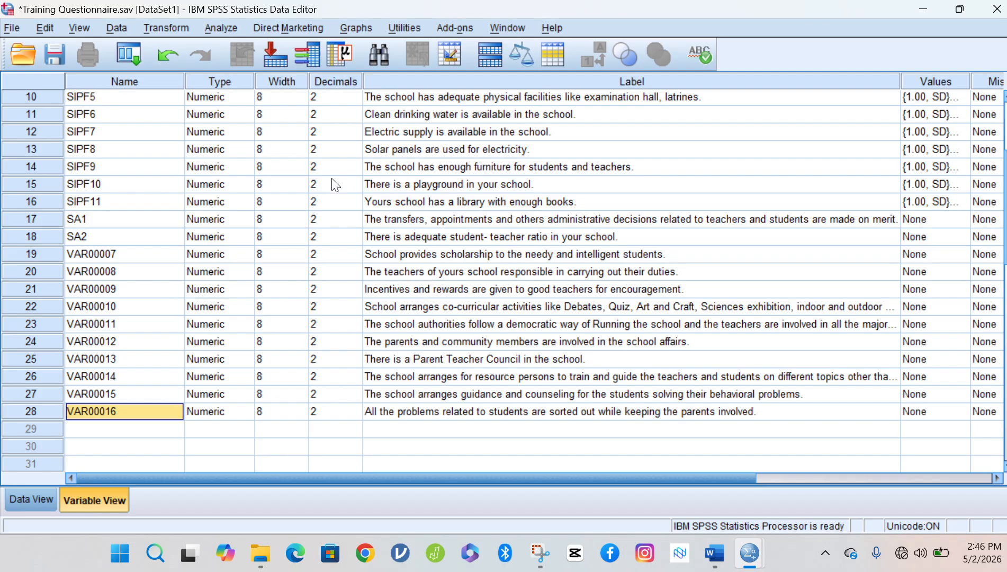
Rename VAR00007 through VAR00010 to SA3, SA4, SA5 and SA6.
{"action": "left_click", "coordinate": [99, 220]}
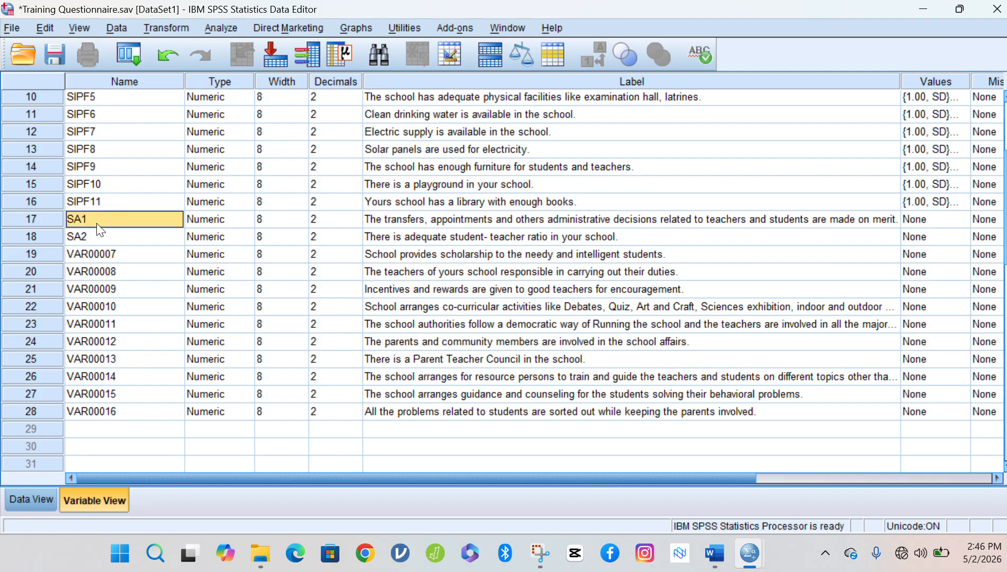
{"action": "left_click", "coordinate": [103, 237]}
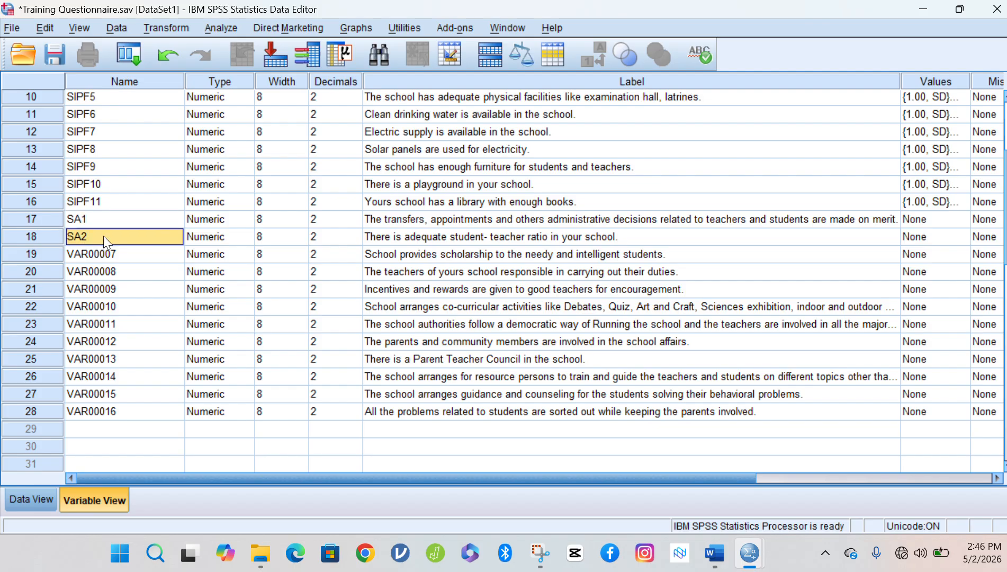
{"action": "left_click", "coordinate": [97, 255]}
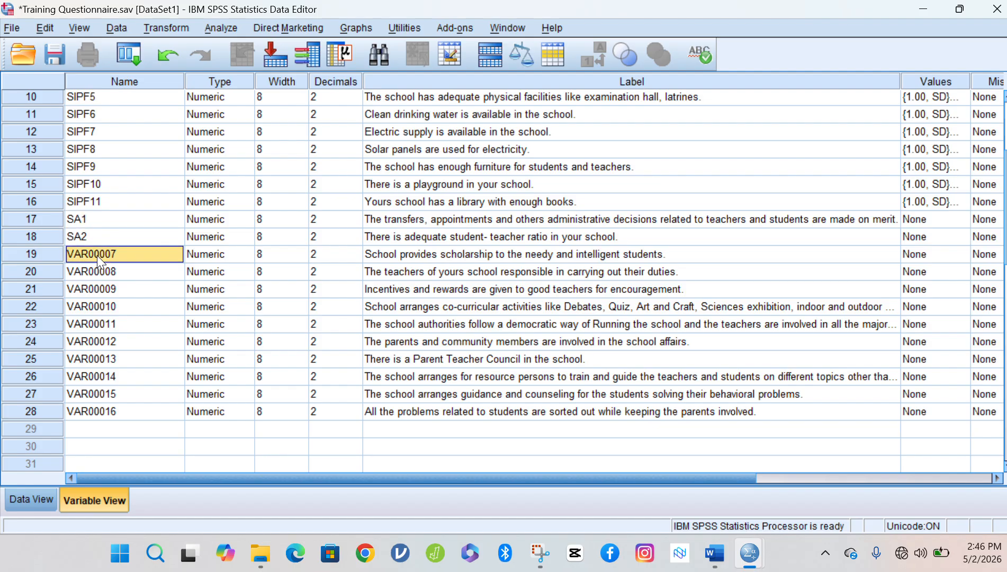
{"action": "type", "text": "SA3"}
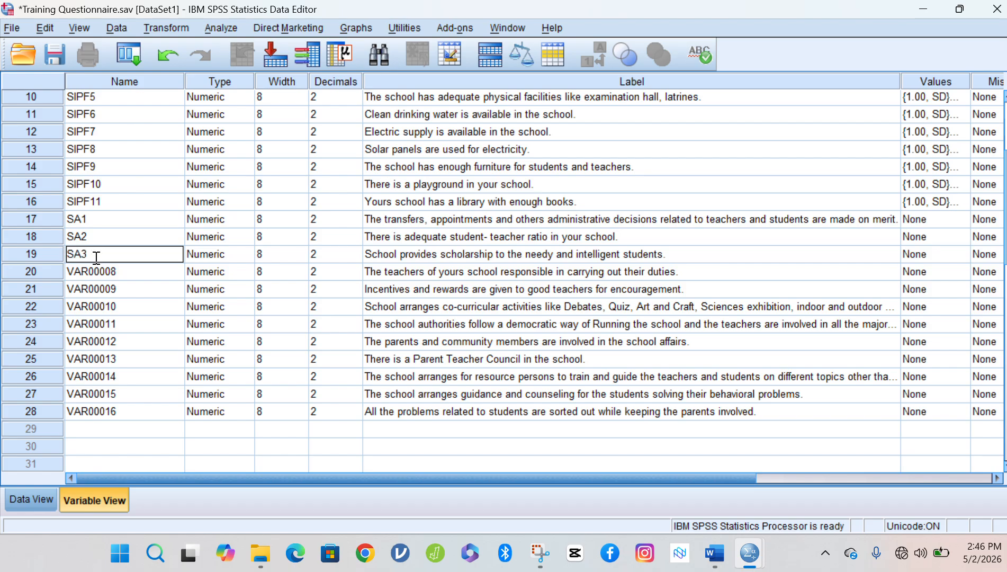
{"action": "left_click", "coordinate": [84, 270]}
{"action": "type", "text": "S"}
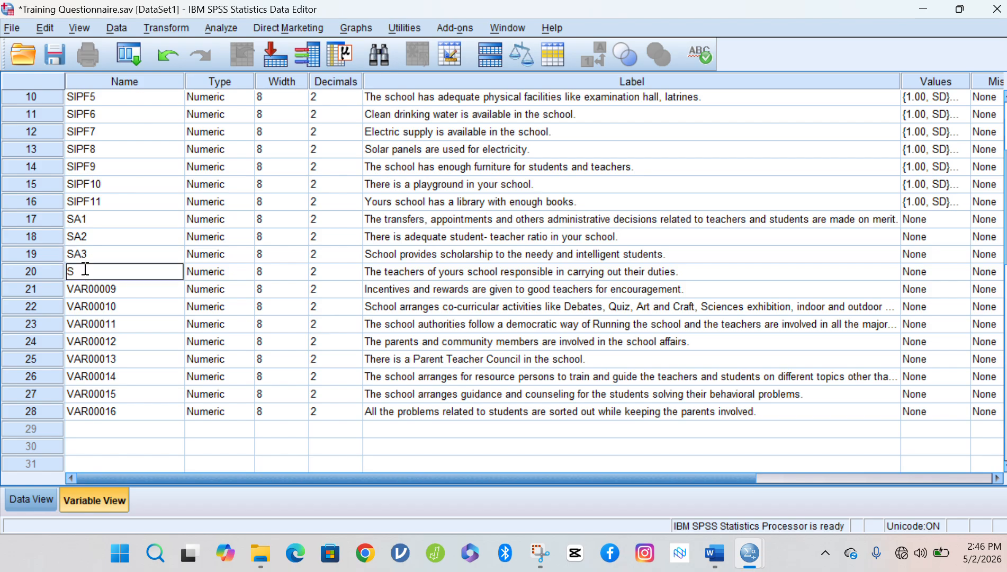
{"action": "type", "text": "A4"}
{"action": "left_click", "coordinate": [91, 287]}
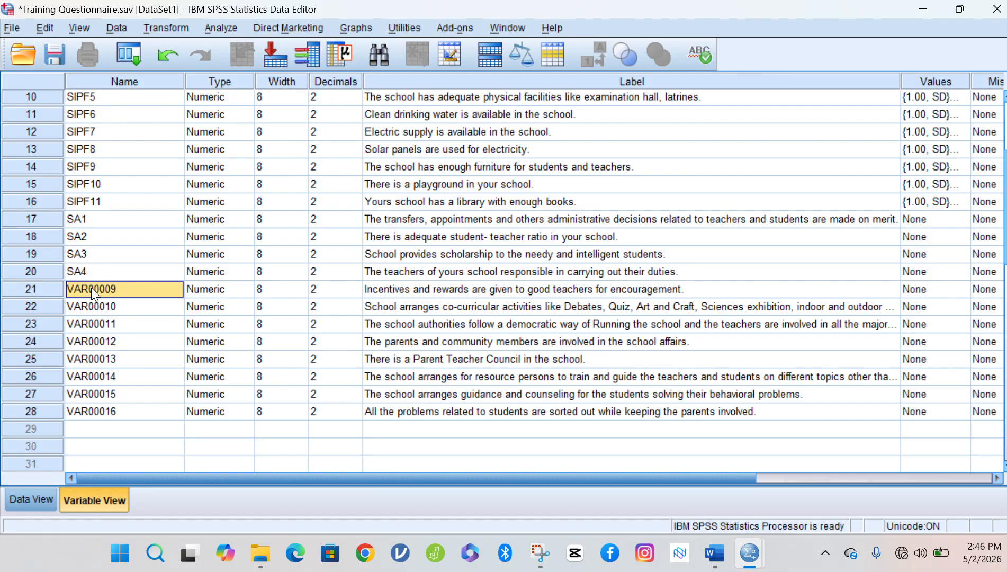
{"action": "type", "text": "SA"}
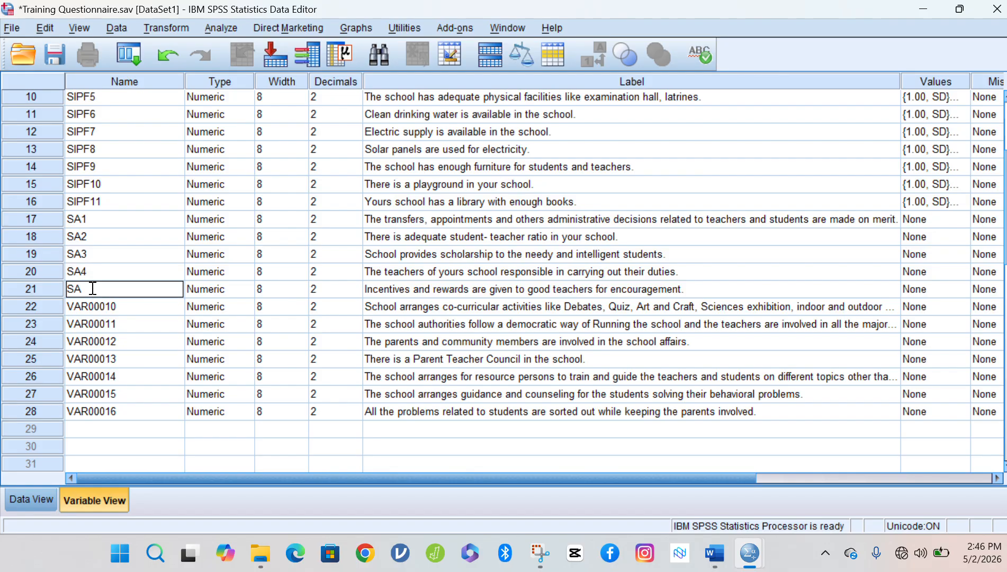
{"action": "type", "text": "5"}
{"action": "left_click", "coordinate": [99, 307]}
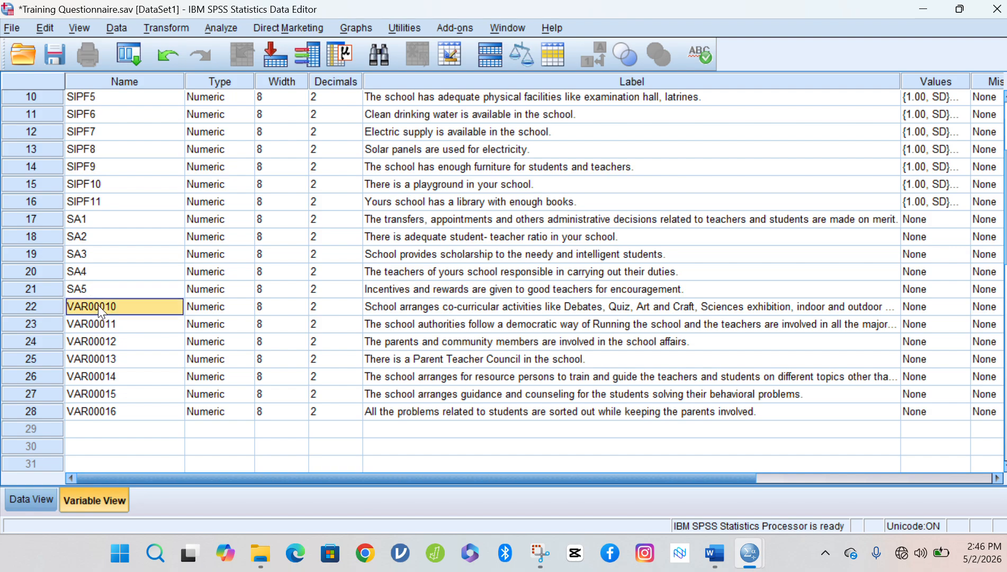
{"action": "type", "text": "SA6"}
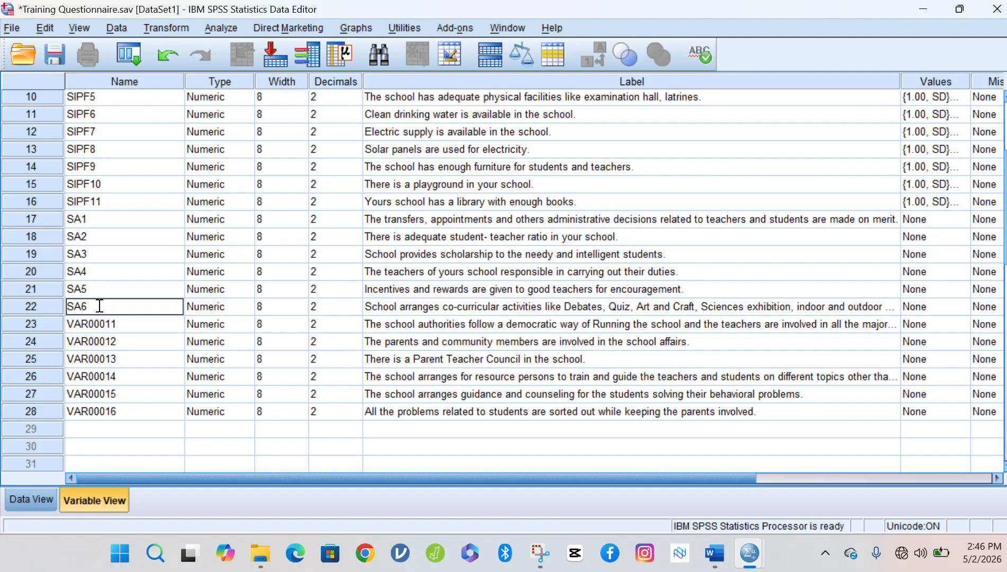
Name the remaining variables SA7, SA8, SA9, SA10, SA11 and SA12.
{"action": "key", "text": "Return"}
{"action": "type", "text": "S"}
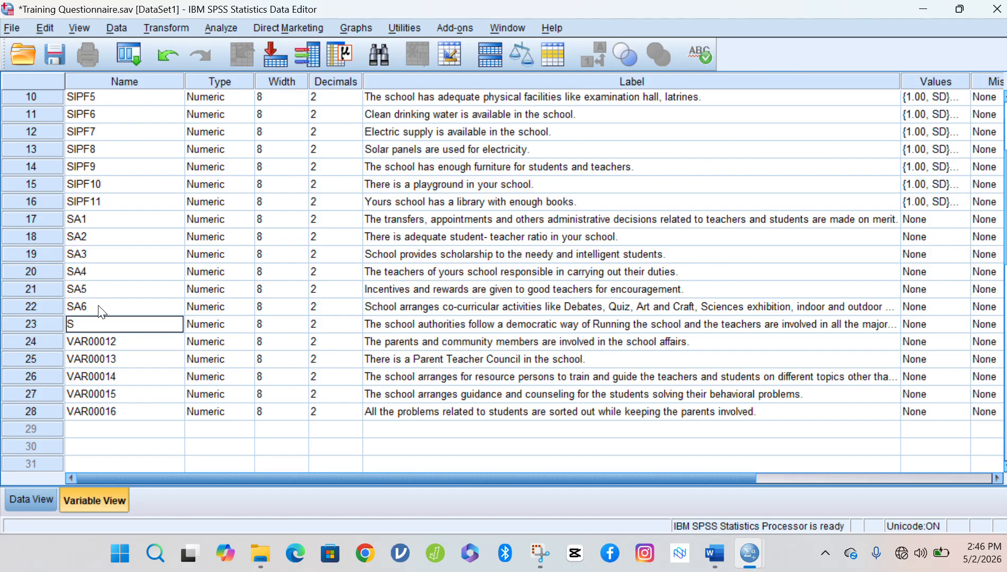
{"action": "type", "text": "A7"}
{"action": "key", "text": "Return"}
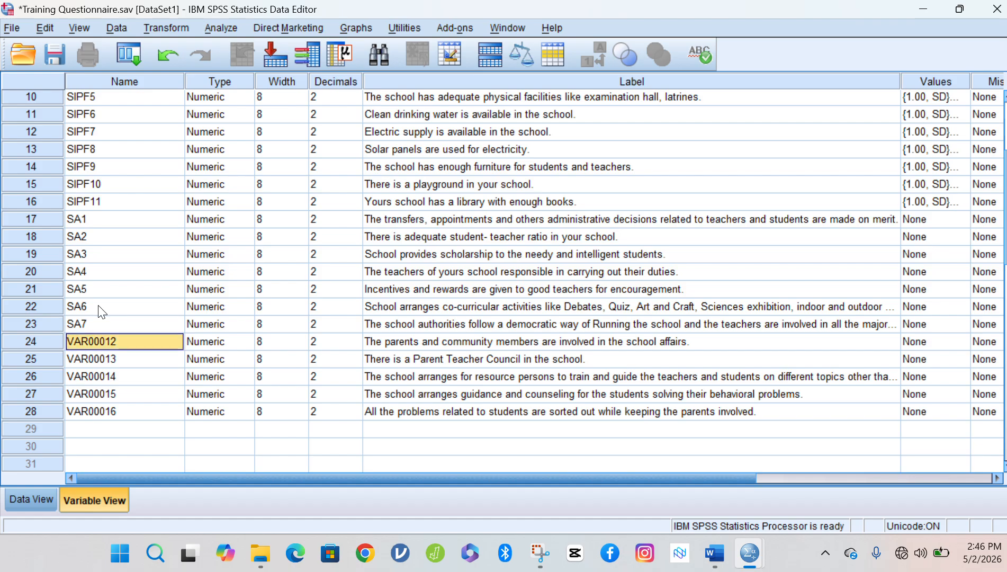
{"action": "type", "text": "SA"}
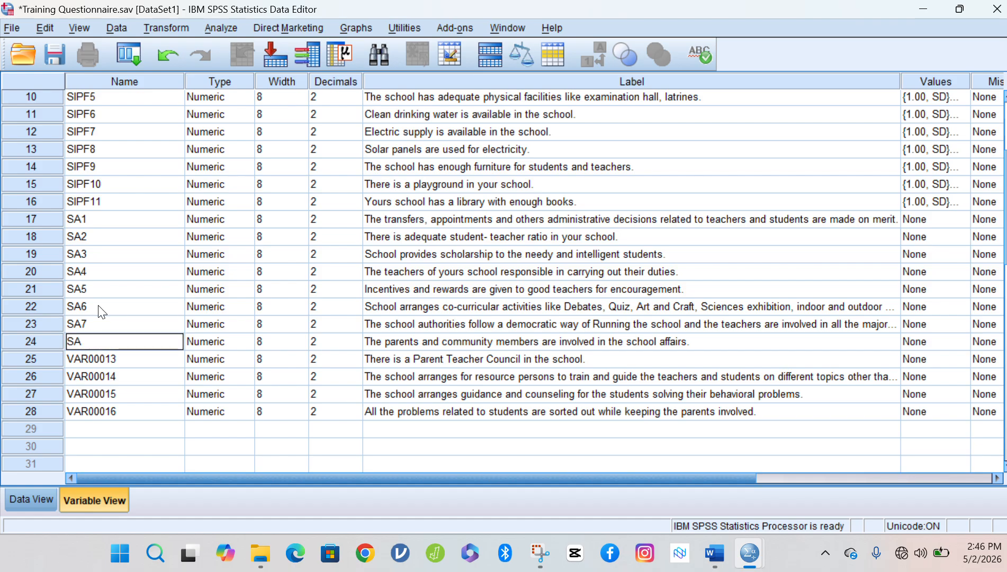
{"action": "type", "text": "8"}
{"action": "key", "text": "Return"}
{"action": "type", "text": "S"}
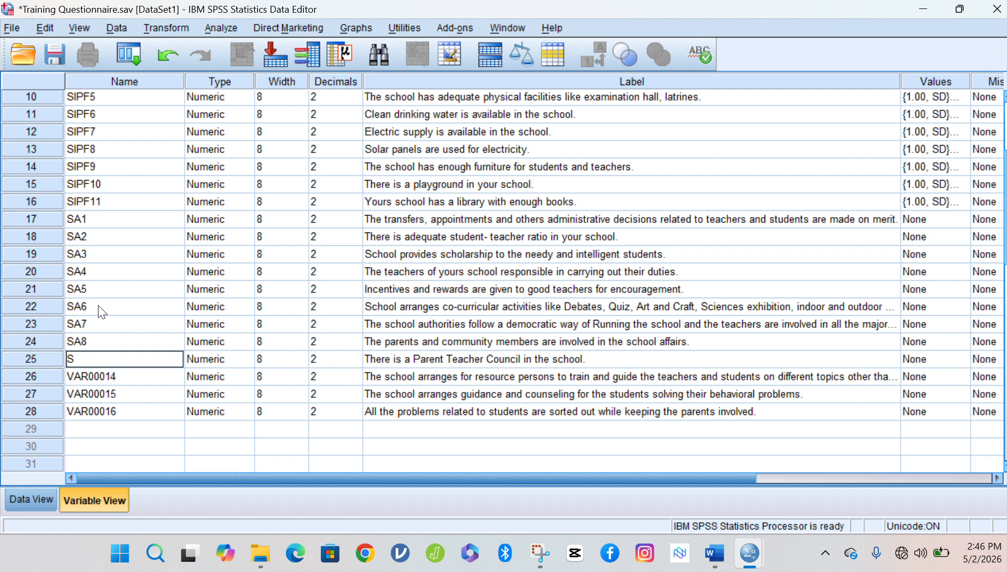
{"action": "type", "text": "A9"}
{"action": "key", "text": "Return"}
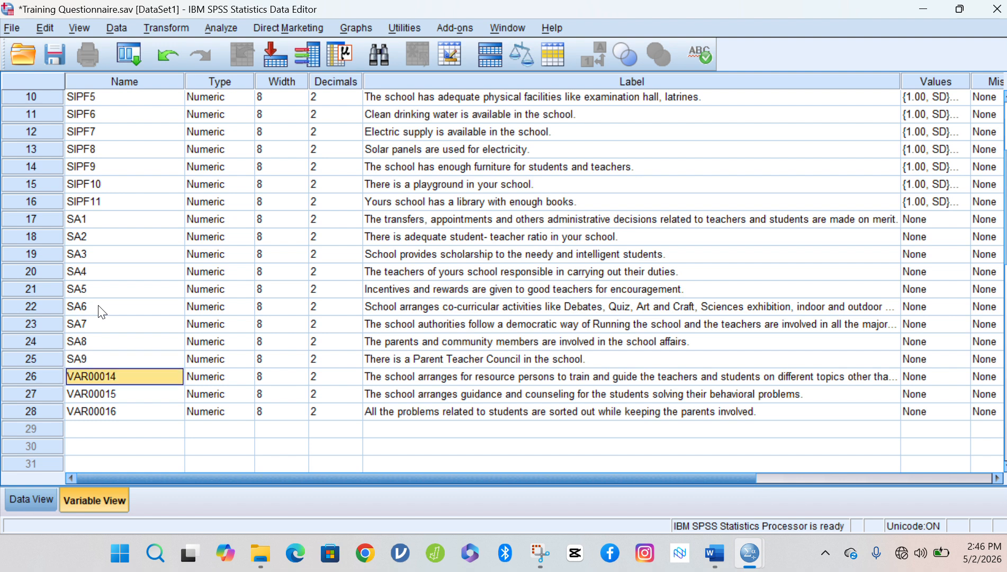
{"action": "type", "text": "SA"}
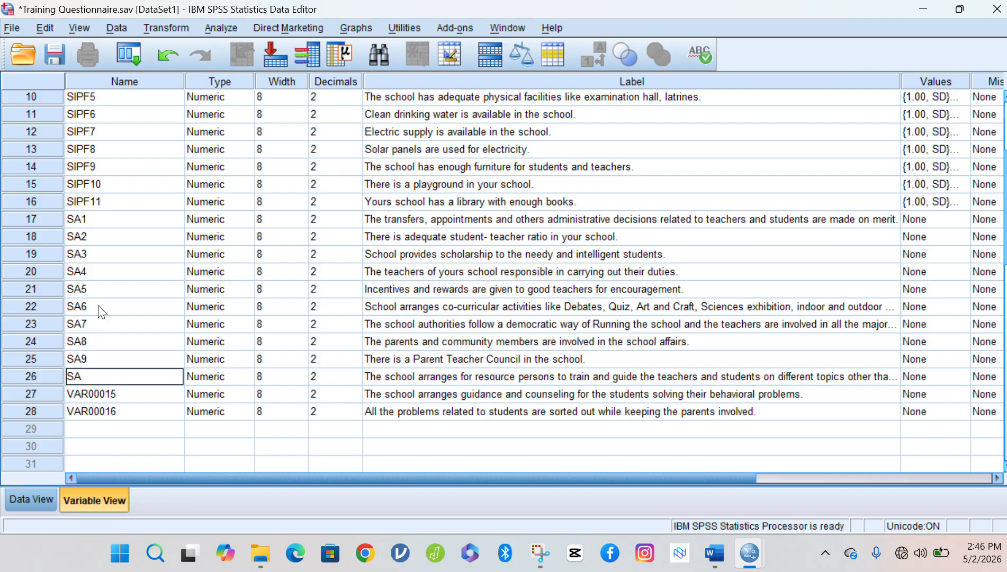
{"action": "type", "text": "10"}
{"action": "key", "text": "Return"}
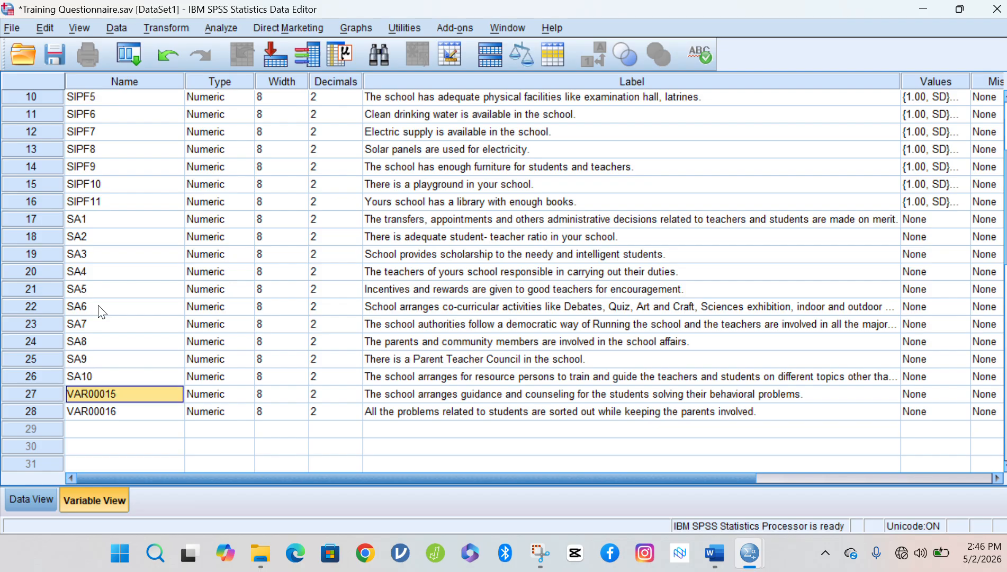
{"action": "type", "text": "SA"}
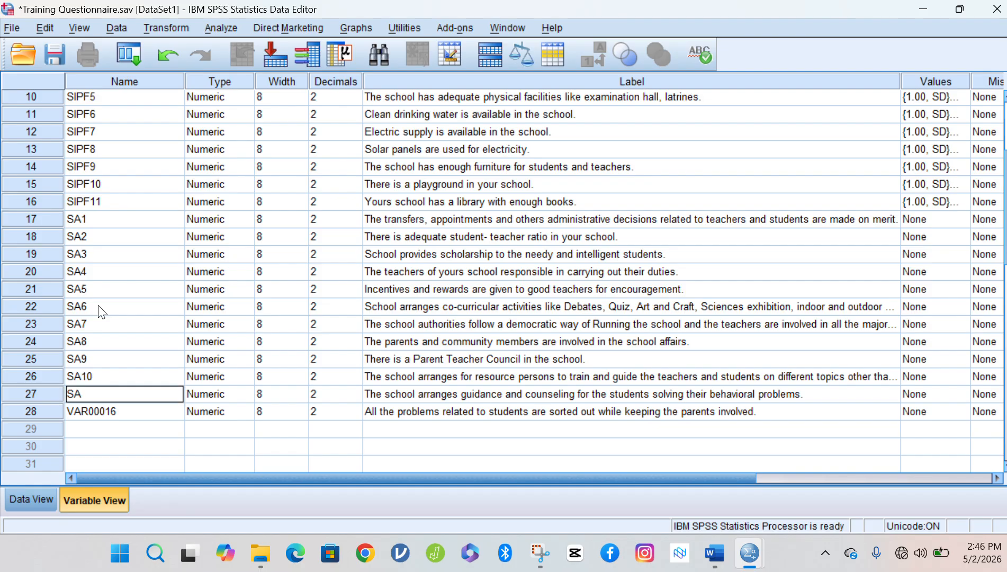
{"action": "type", "text": "11"}
{"action": "key", "text": "Return"}
{"action": "type", "text": "SA"}
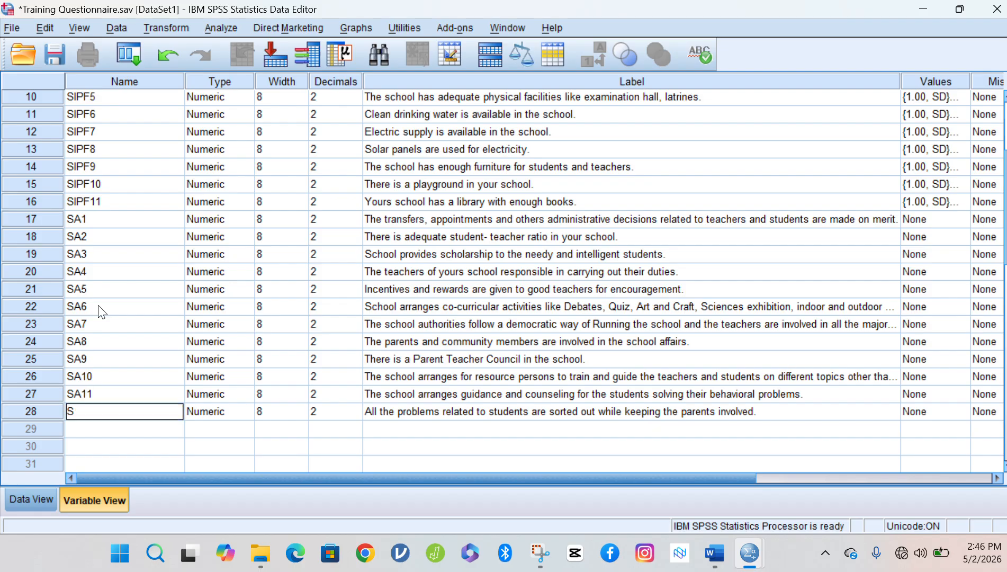
{"action": "type", "text": "12"}
{"action": "key", "text": "Up"}
{"action": "key", "text": "Up"}
{"action": "key", "text": "Up"}
{"action": "key", "text": "Up"}
{"action": "key", "text": "Up"}
{"action": "key", "text": "Up"}
{"action": "key", "text": "Up"}
{"action": "key", "text": "Up"}
{"action": "key", "text": "Up"}
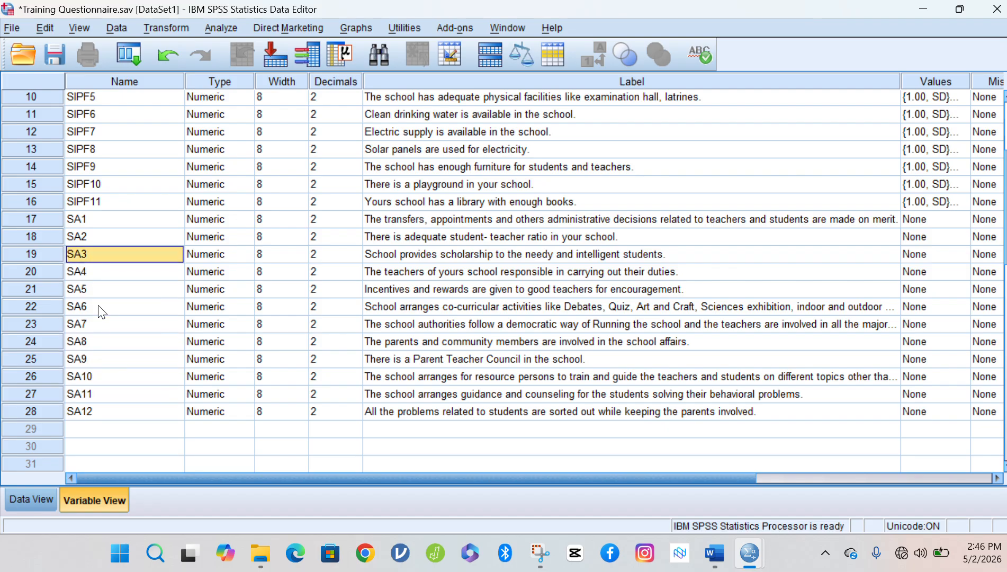
{"action": "key", "text": "Up"}
{"action": "key", "text": "Up"}
{"action": "key", "text": "Up"}
{"action": "key", "text": "Up"}
{"action": "key", "text": "Up"}
{"action": "key", "text": "Up"}
{"action": "key", "text": "Up"}
{"action": "key", "text": "Up"}
{"action": "key", "text": "Up"}
{"action": "key", "text": "Up"}
{"action": "key", "text": "Up"}
{"action": "key", "text": "Up"}
{"action": "key", "text": "Up"}
{"action": "key", "text": "Up"}
{"action": "key", "text": "Up"}
{"action": "key", "text": "Up"}
{"action": "key", "text": "Up"}
{"action": "key", "text": "Up"}
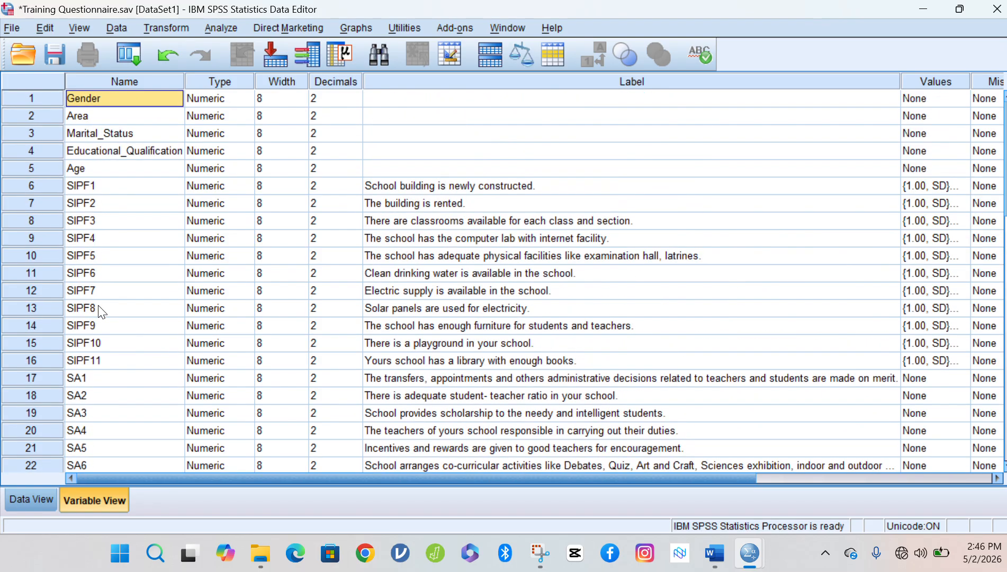
{"action": "key", "text": "Down"}
{"action": "key", "text": "Down"}
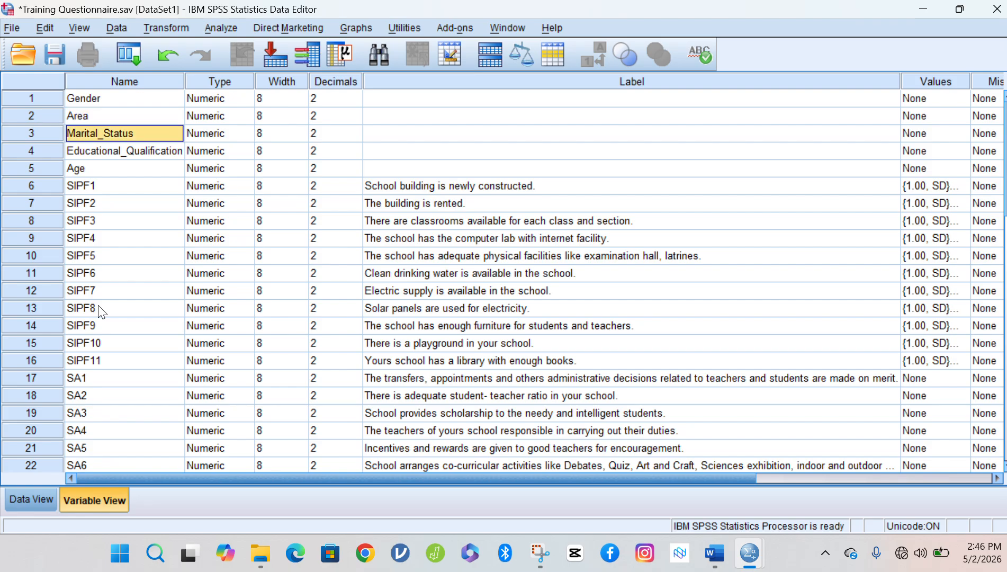
{"action": "key", "text": "Down"}
{"action": "key", "text": "Down"}
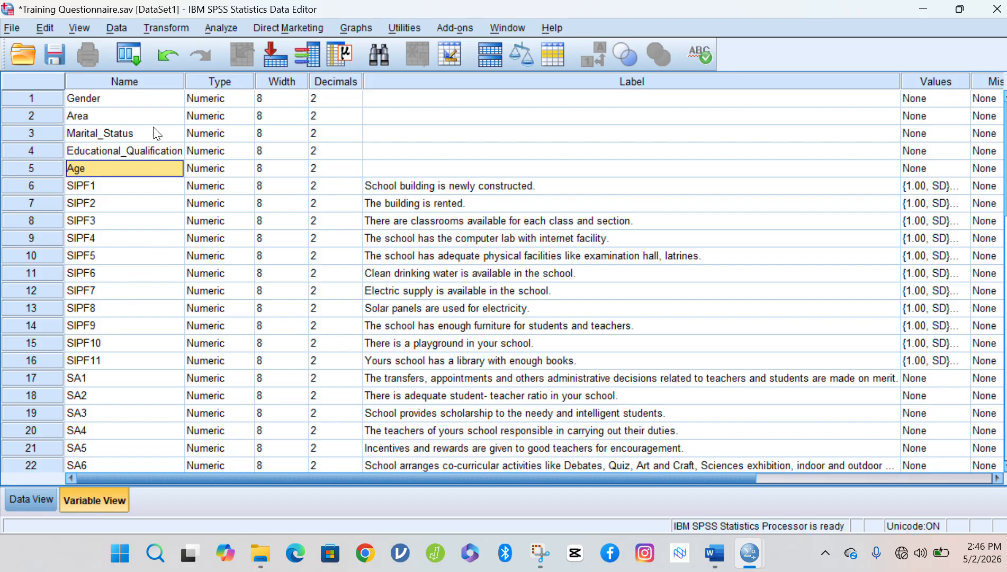
{"action": "left_click", "coordinate": [150, 101]}
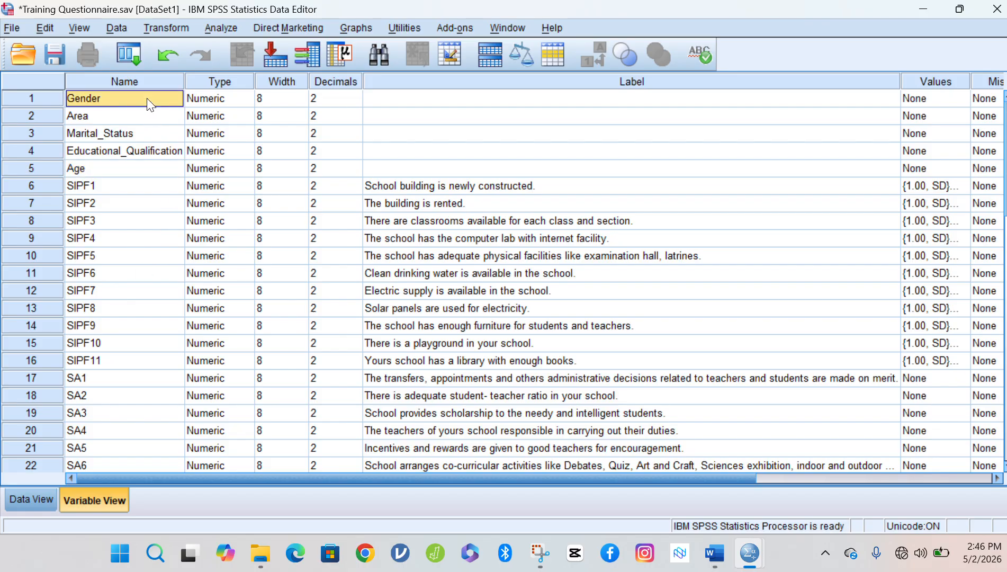
{"action": "key", "text": "shift+Down"}
{"action": "key", "text": "shift+Down"}
{"action": "key", "text": "shift+Down"}
{"action": "key", "text": "shift+Down"}
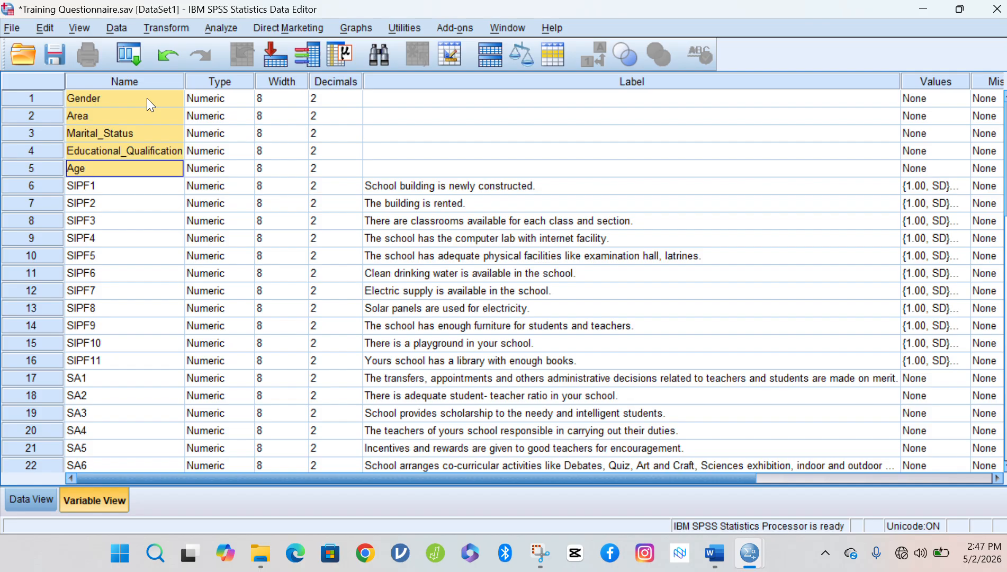
{"action": "key", "text": "Down"}
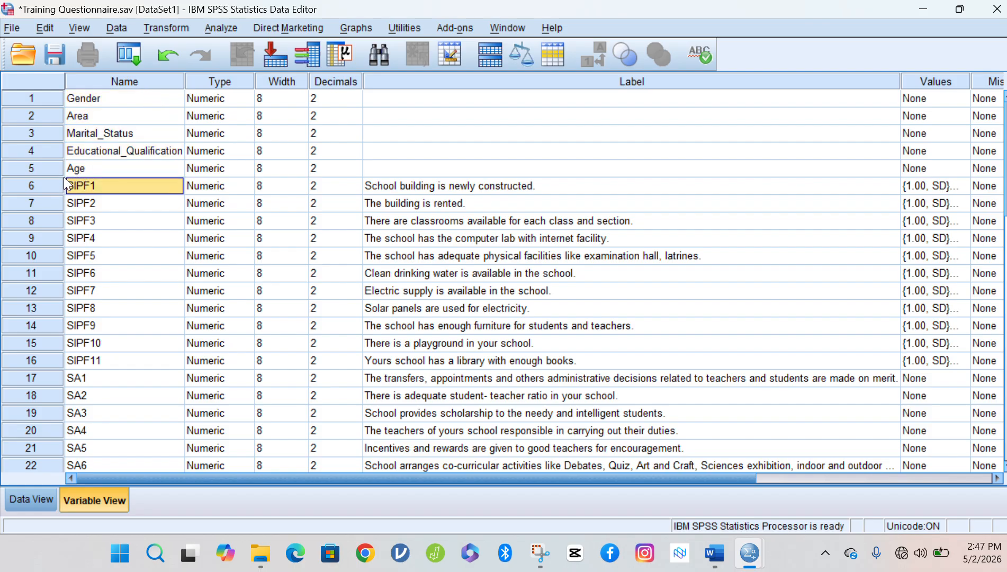
{"action": "left_click", "coordinate": [46, 186]}
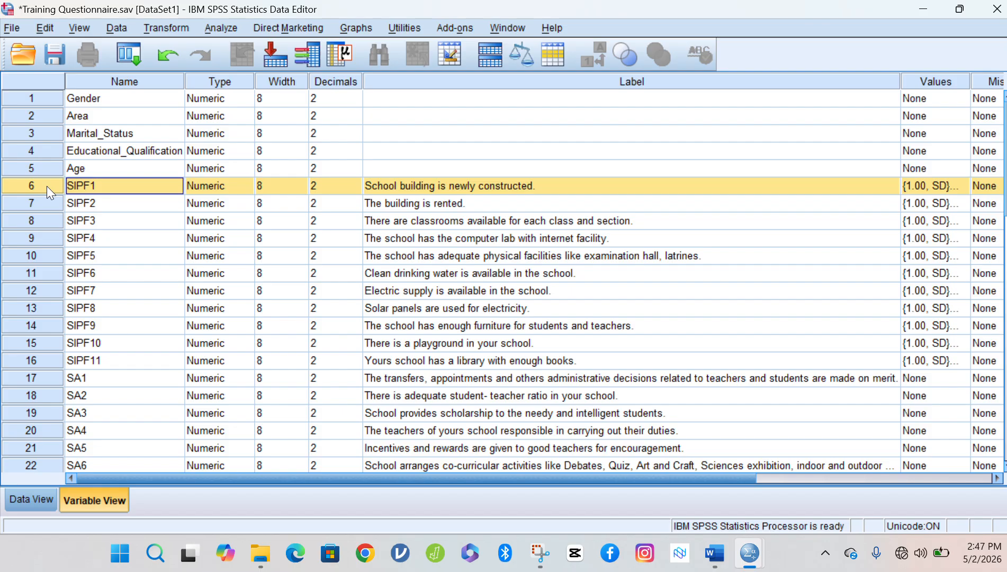
{"action": "key", "text": "shift+Down"}
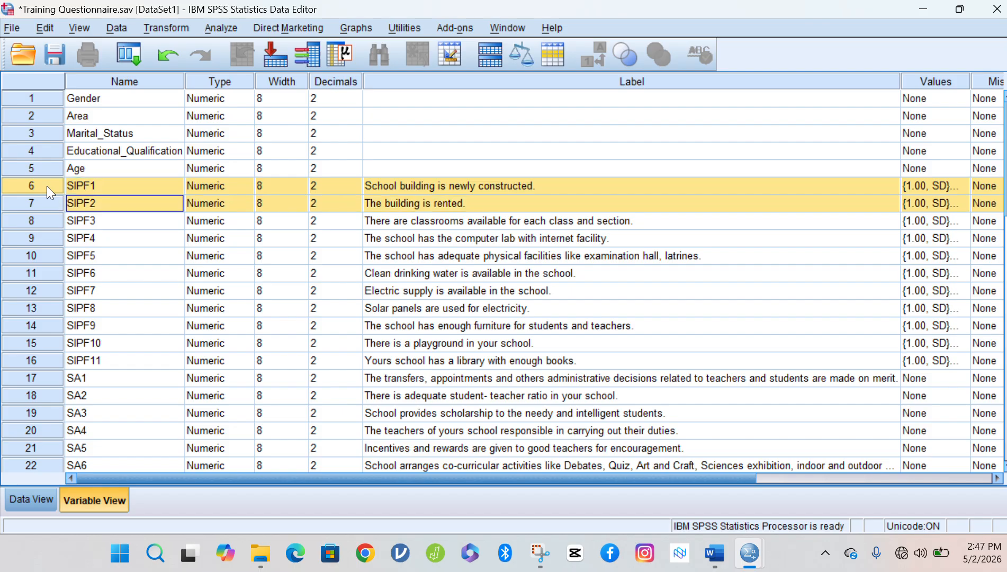
{"action": "key", "text": "shift+Down"}
{"action": "key", "text": "shift+Down"}
{"action": "key", "text": "shift+Down"}
{"action": "key", "text": "shift+Down"}
{"action": "key", "text": "shift+Down"}
{"action": "key", "text": "shift+Down"}
{"action": "key", "text": "shift+Down"}
{"action": "key", "text": "shift+Down"}
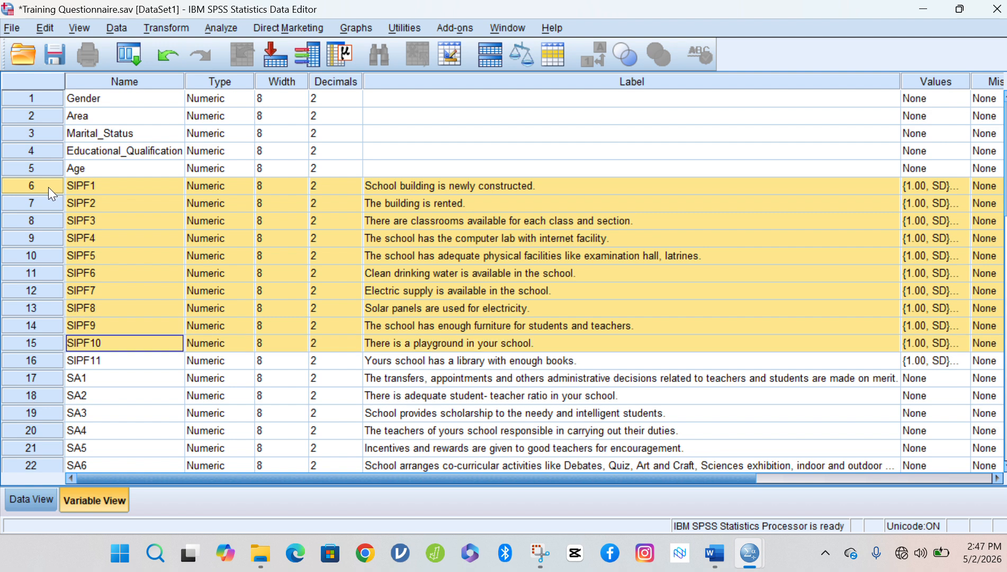
{"action": "left_click", "coordinate": [99, 363]}
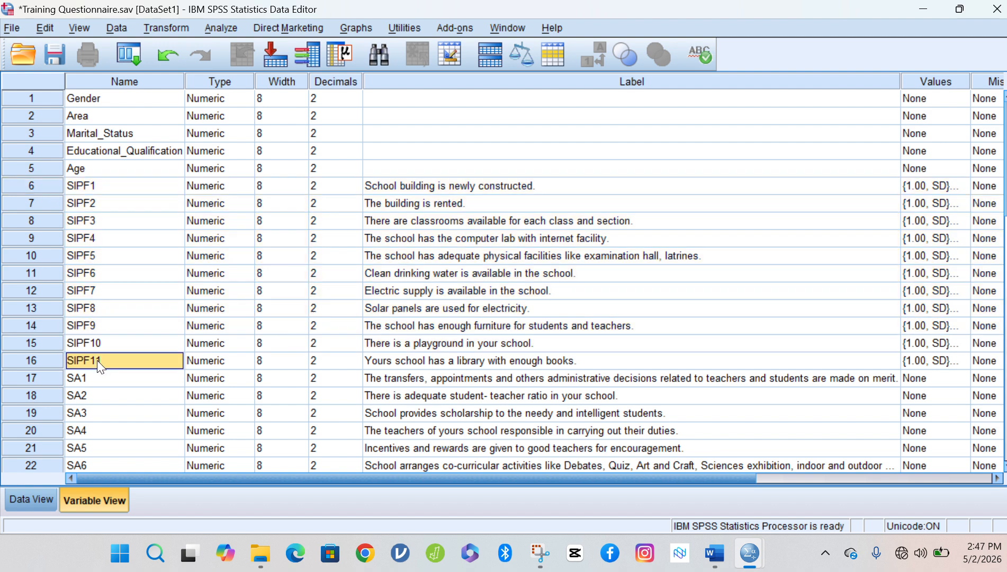
{"action": "left_click", "coordinate": [498, 184]}
{"action": "key", "text": "shift+Down"}
{"action": "key", "text": "shift+Down"}
{"action": "key", "text": "shift+Down"}
{"action": "key", "text": "shift+Down"}
{"action": "key", "text": "shift+Down"}
{"action": "key", "text": "shift+Down"}
{"action": "key", "text": "shift+Down"}
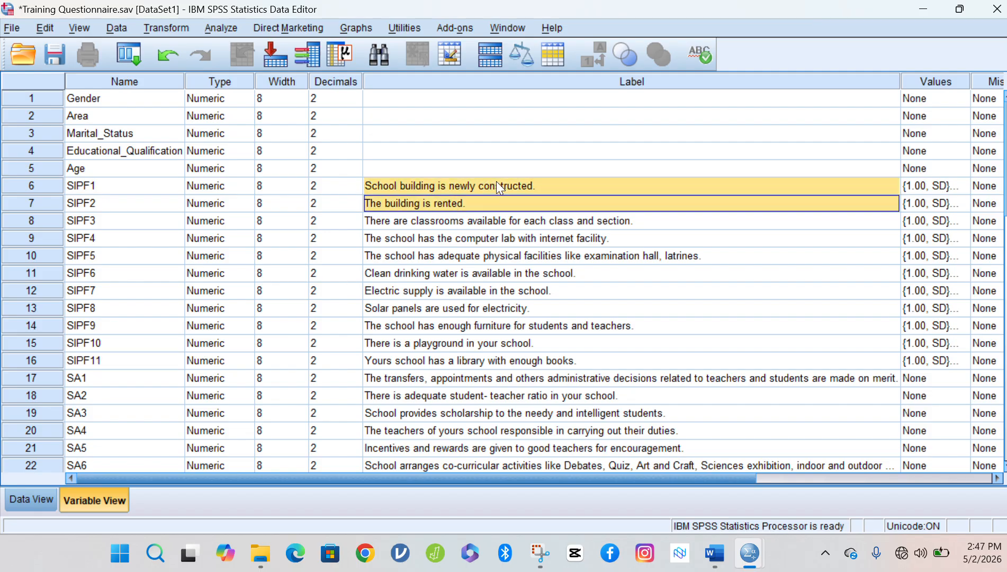
{"action": "key", "text": "shift+Down"}
{"action": "key", "text": "shift+Down"}
{"action": "key", "text": "shift+Down"}
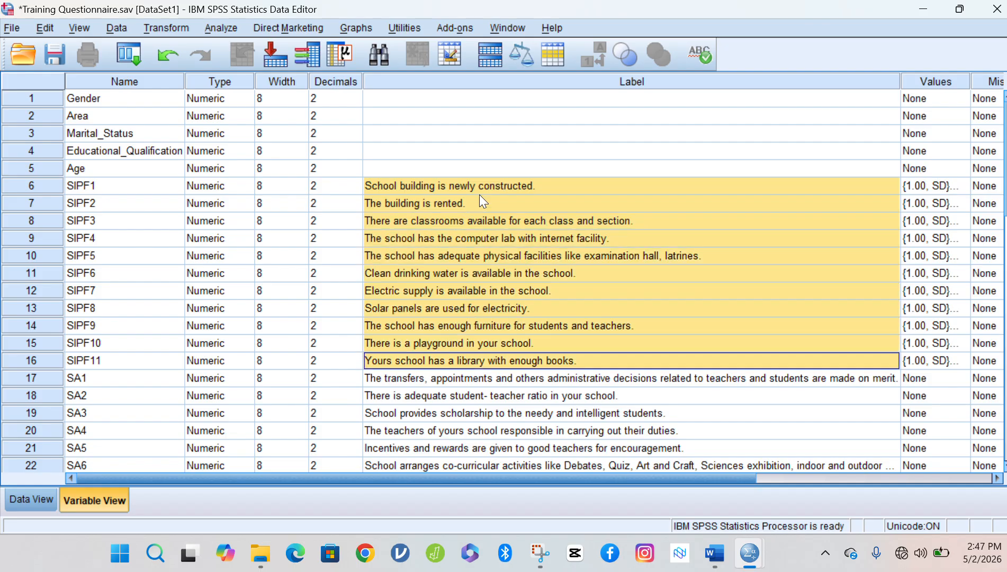
{"action": "left_click", "coordinate": [41, 380]}
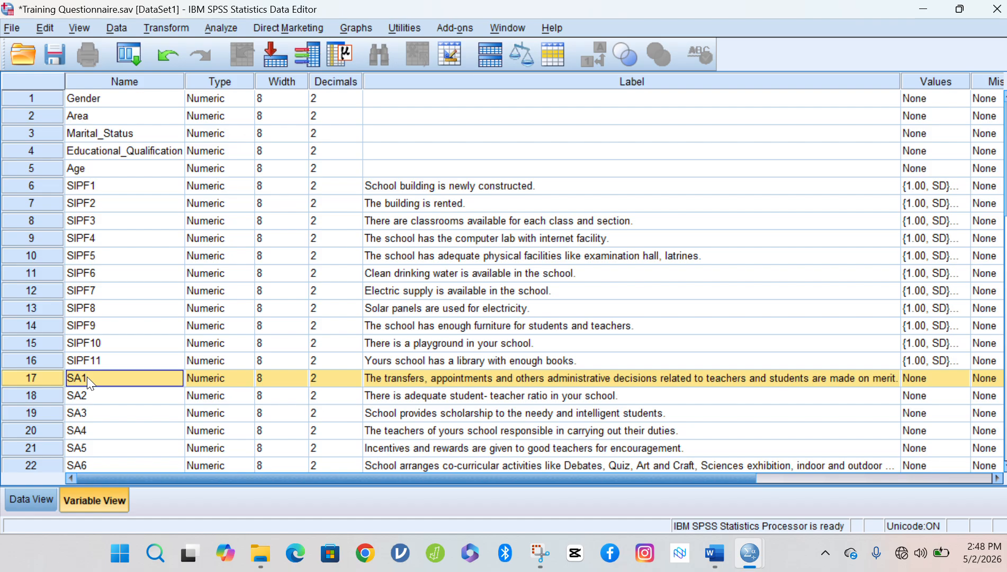
{"action": "key", "text": "shift+Down"}
{"action": "key", "text": "shift+Down"}
{"action": "key", "text": "shift+Down"}
{"action": "key", "text": "shift+Down"}
{"action": "key", "text": "shift+Down"}
{"action": "key", "text": "shift+Down"}
{"action": "key", "text": "shift+Down"}
{"action": "key", "text": "shift+Down"}
{"action": "key", "text": "shift+Down"}
{"action": "key", "text": "shift+Down"}
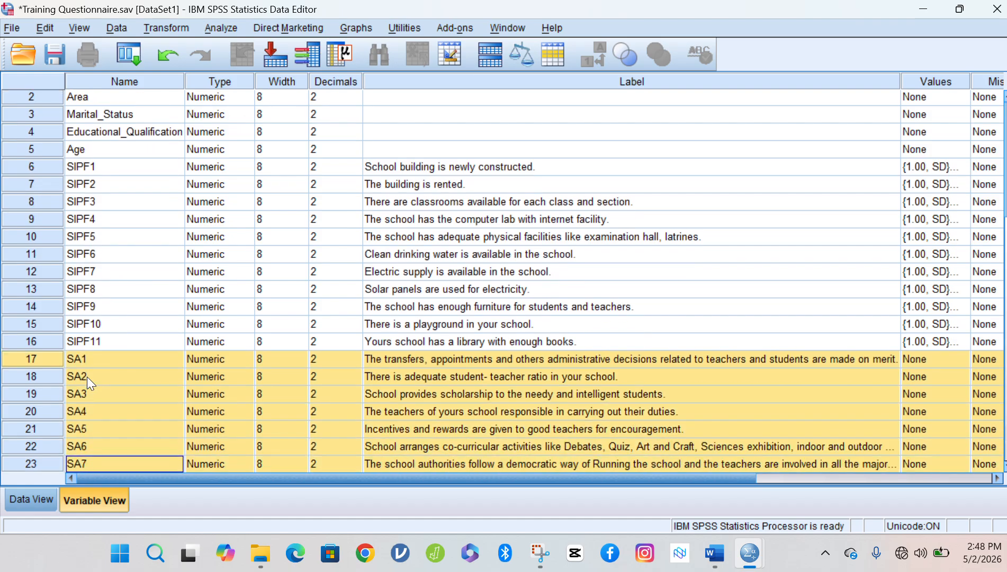
{"action": "key", "text": "shift+Down"}
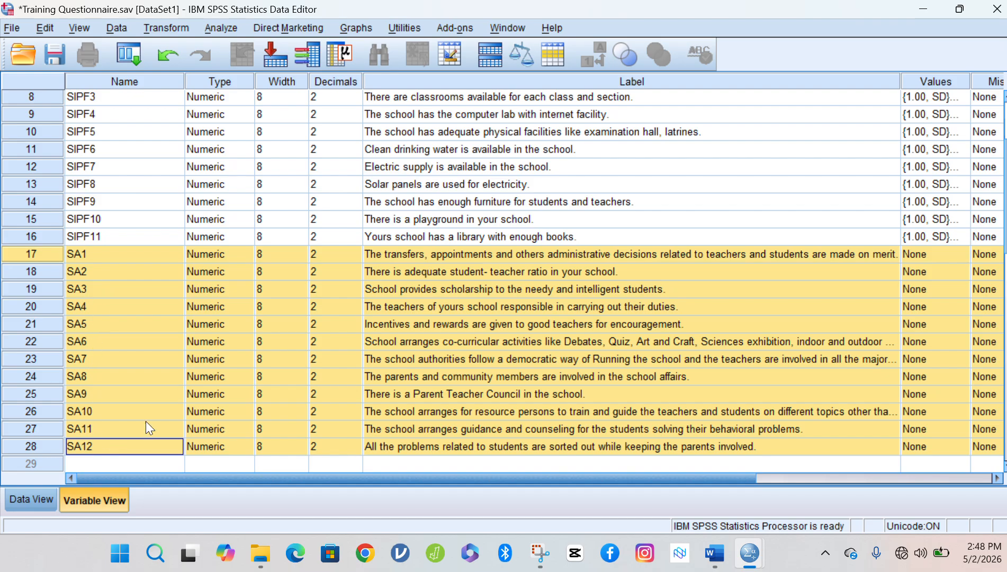
{"action": "left_click", "coordinate": [560, 252]}
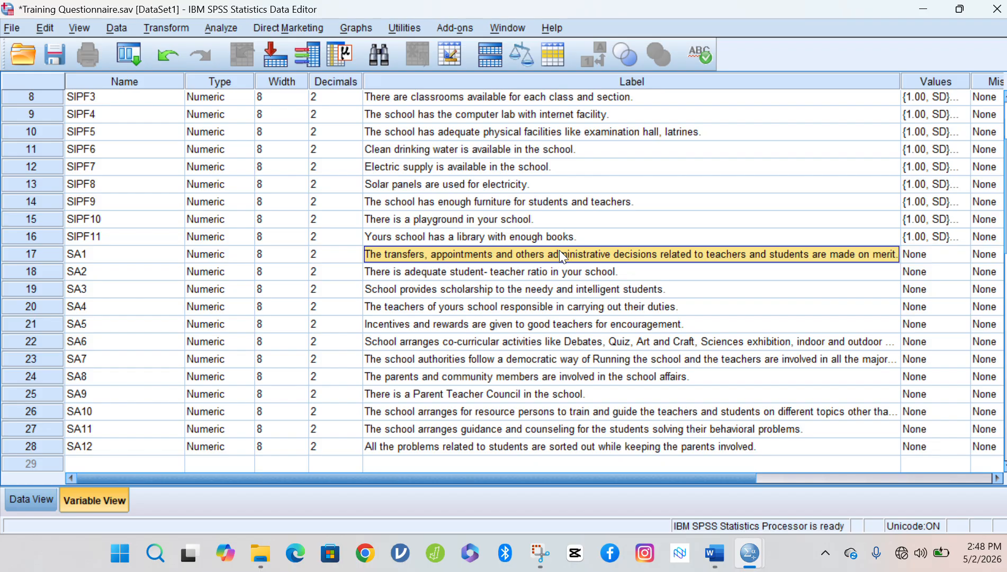
{"action": "key", "text": "shift+Down"}
{"action": "key", "text": "shift+Down"}
{"action": "key", "text": "shift+Down"}
{"action": "key", "text": "shift+Down"}
{"action": "key", "text": "shift+Down"}
{"action": "key", "text": "shift+Down"}
{"action": "key", "text": "shift+Down"}
{"action": "key", "text": "shift+Down"}
{"action": "key", "text": "shift+Down"}
{"action": "key", "text": "shift+Down"}
{"action": "key", "text": "shift+Down"}
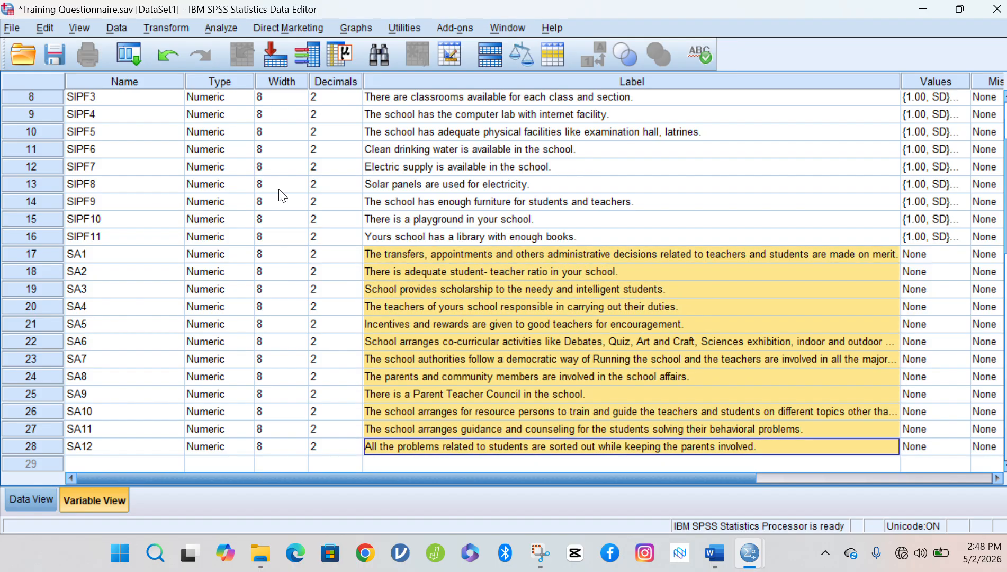
{"action": "left_click", "coordinate": [89, 254]}
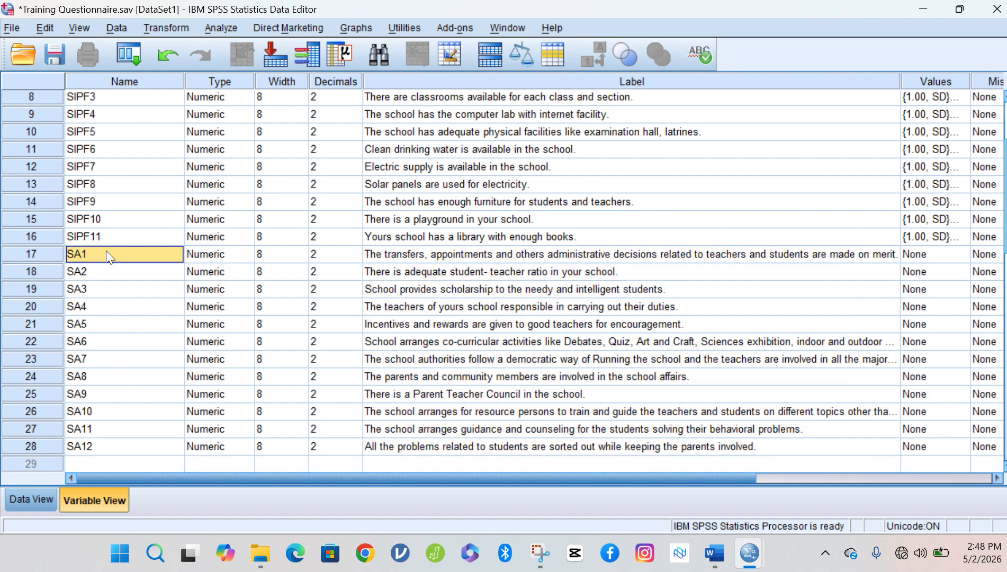
{"action": "left_click", "coordinate": [443, 255]}
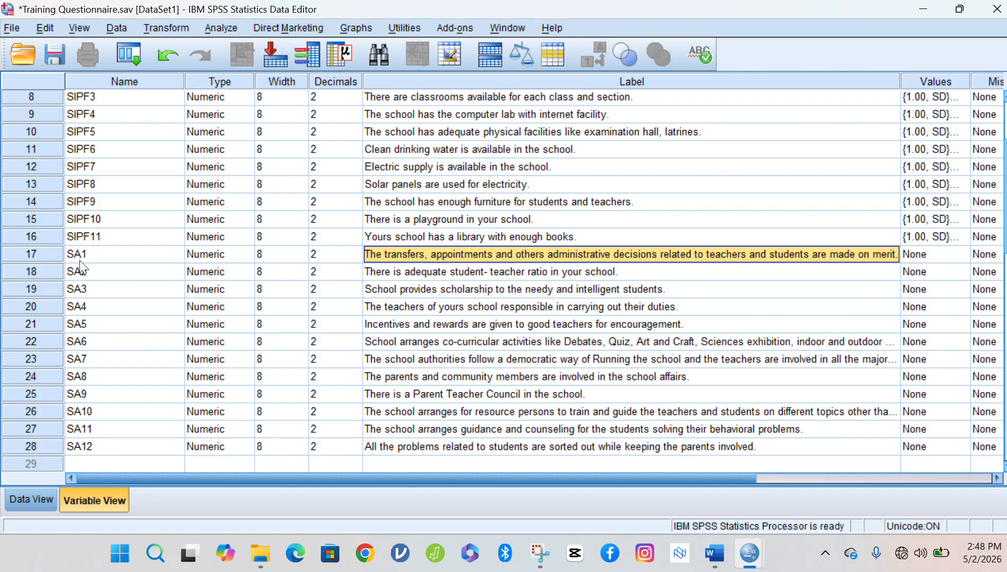
{"action": "left_click", "coordinate": [92, 255]}
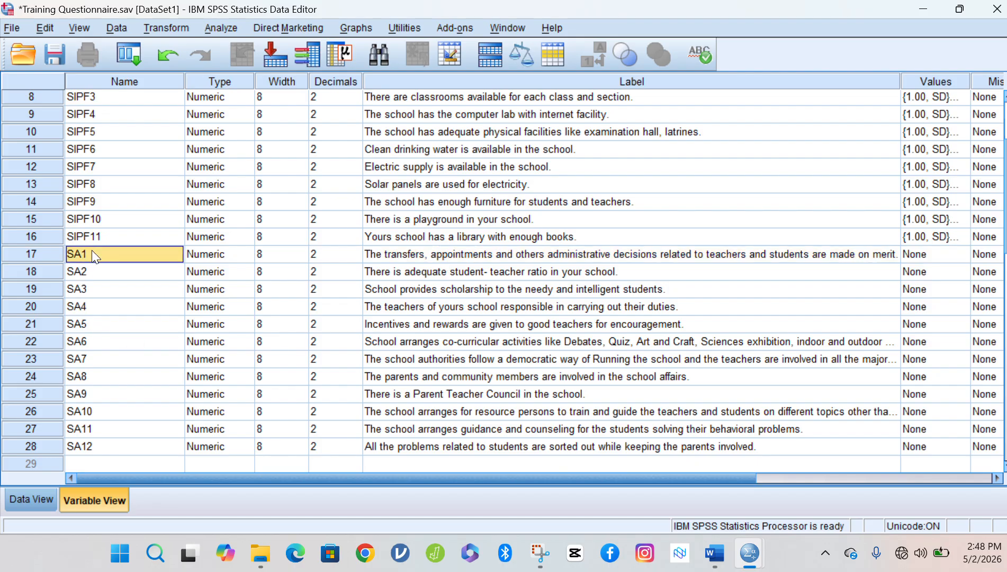
{"action": "left_click", "coordinate": [480, 255]}
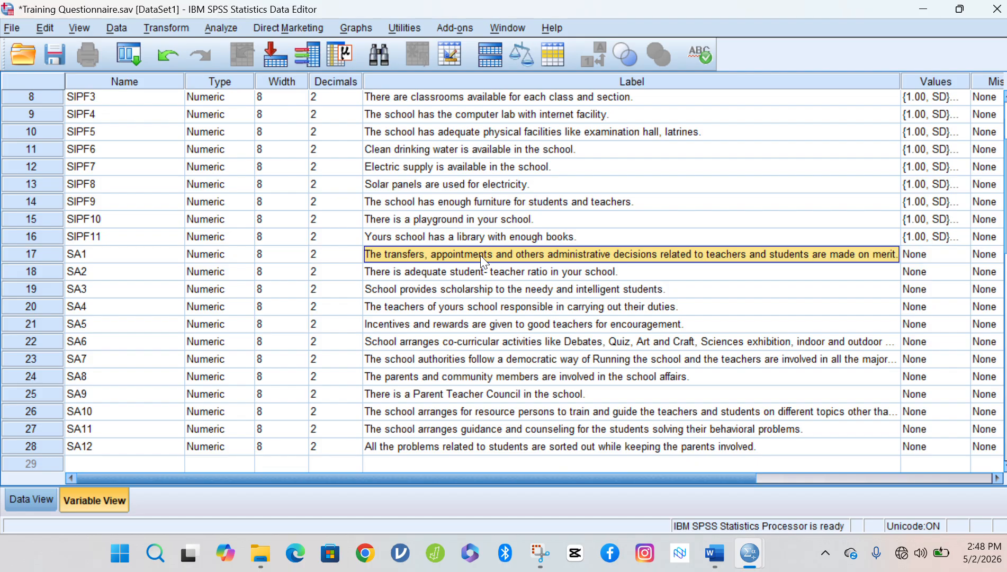
{"action": "key", "text": "Right"}
{"action": "key", "text": "Right"}
{"action": "key", "text": "Right"}
{"action": "key", "text": "Right"}
{"action": "key", "text": "Right"}
{"action": "key", "text": "Right"}
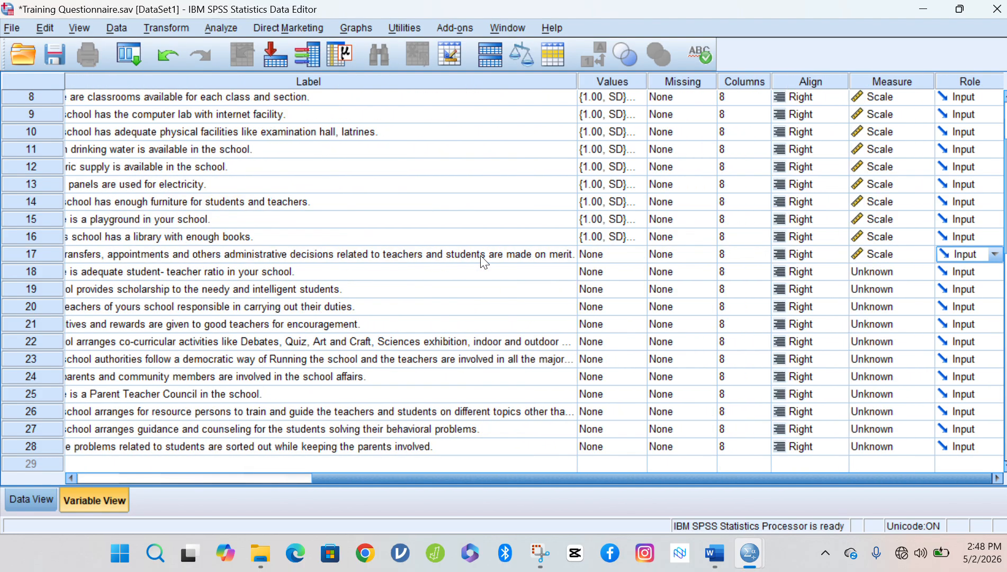
Inspect the Values column entries for SIPF1 through SIPF11.
{"action": "left_click", "coordinate": [635, 81]}
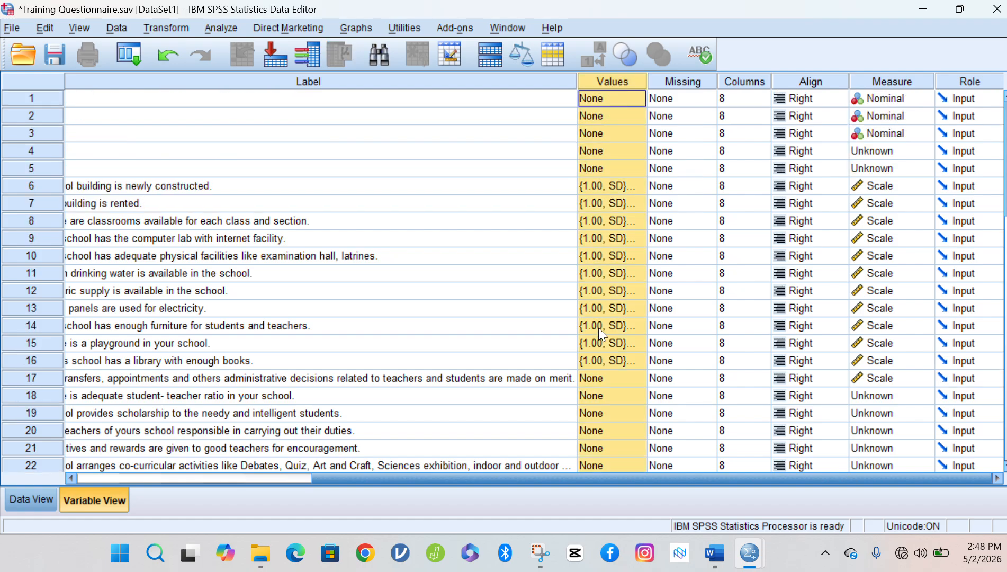
{"action": "left_click", "coordinate": [612, 185]}
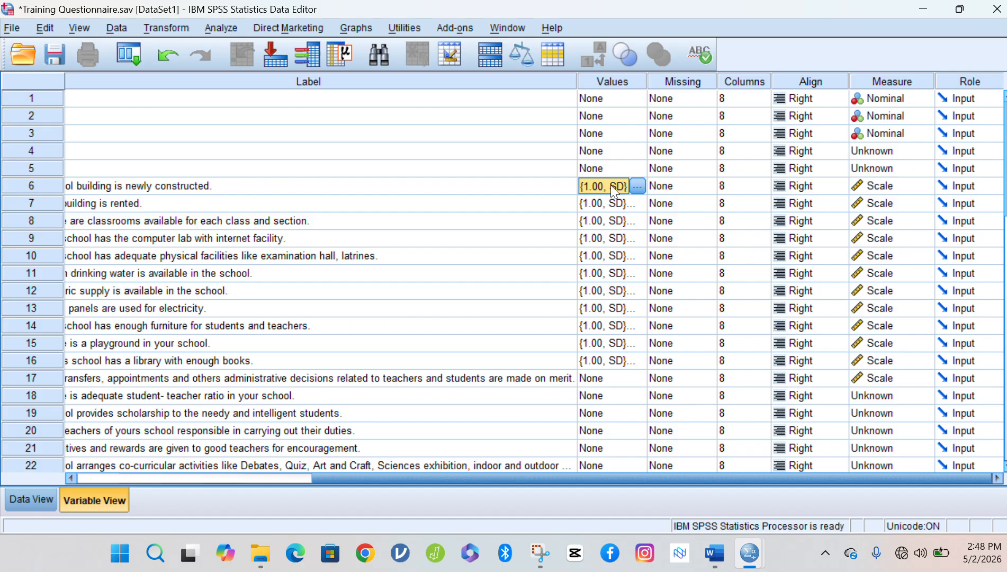
{"action": "key", "text": "shift+Down"}
{"action": "key", "text": "shift+Down"}
{"action": "key", "text": "shift+Down"}
{"action": "key", "text": "shift+Down"}
{"action": "key", "text": "shift+Down"}
{"action": "key", "text": "shift+Down"}
{"action": "key", "text": "shift+Down"}
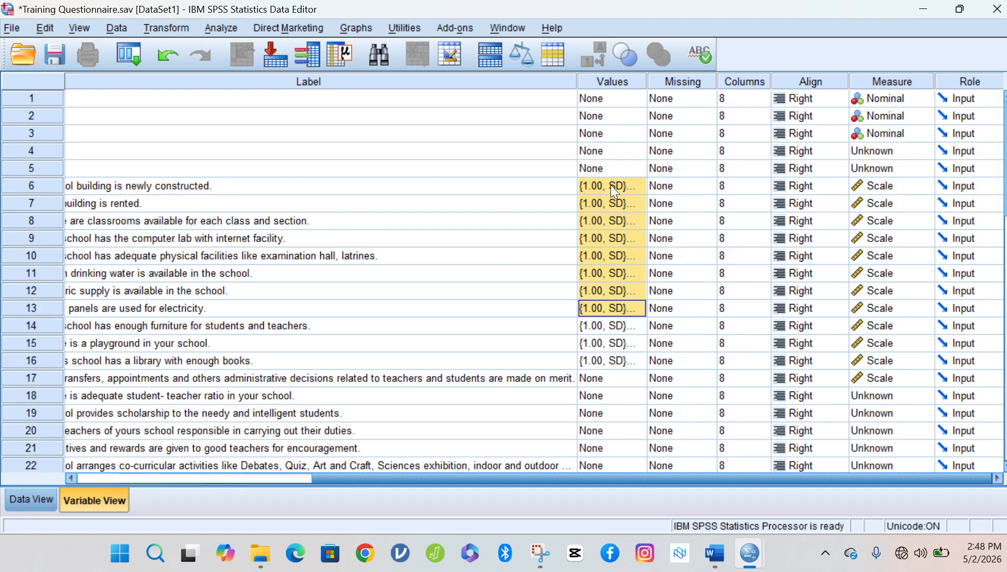
{"action": "key", "text": "shift+Down"}
{"action": "key", "text": "shift+Down"}
{"action": "key", "text": "shift+Down"}
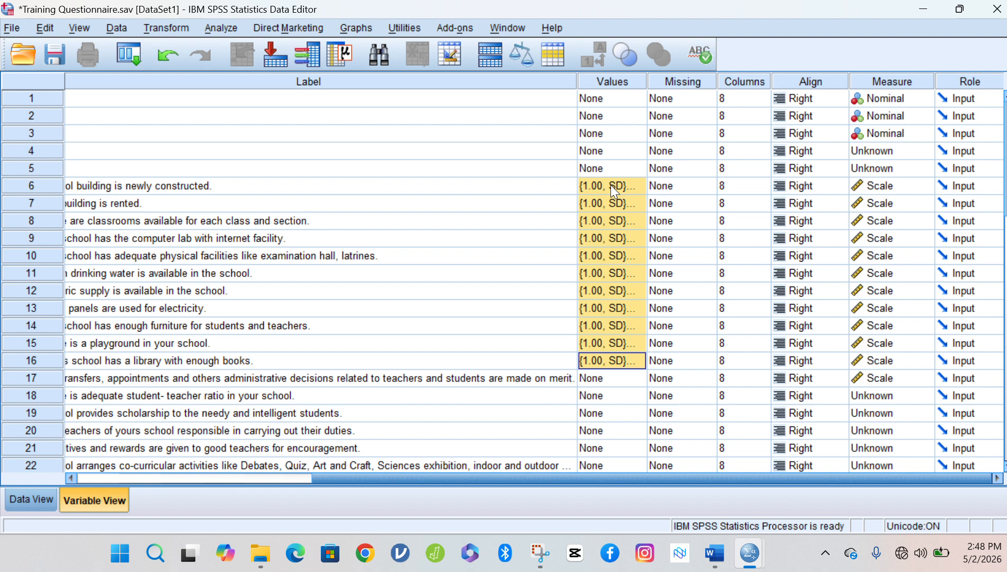
{"action": "key", "text": "Down"}
{"action": "key", "text": "Down"}
{"action": "key", "text": "Down"}
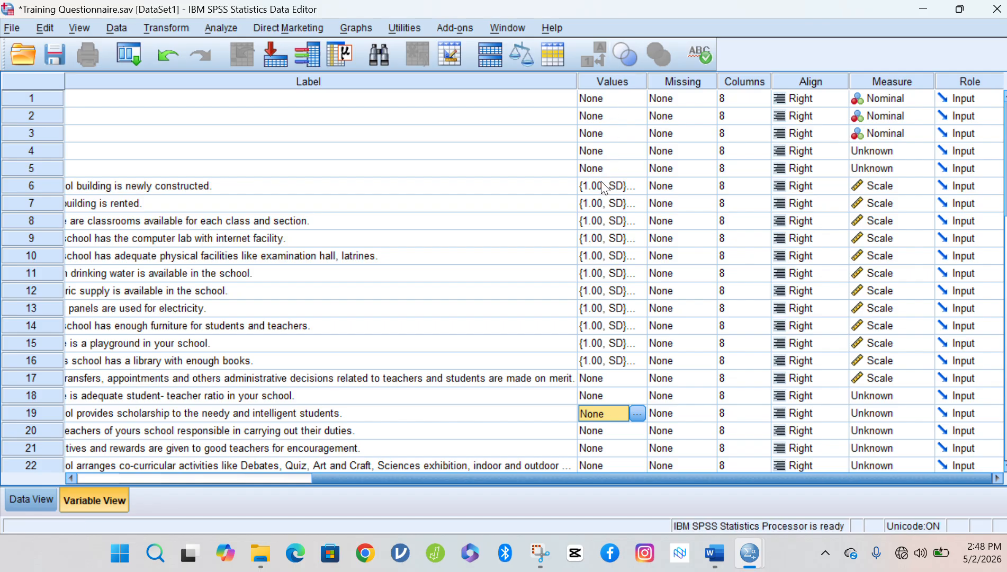
{"action": "left_click", "coordinate": [603, 183]}
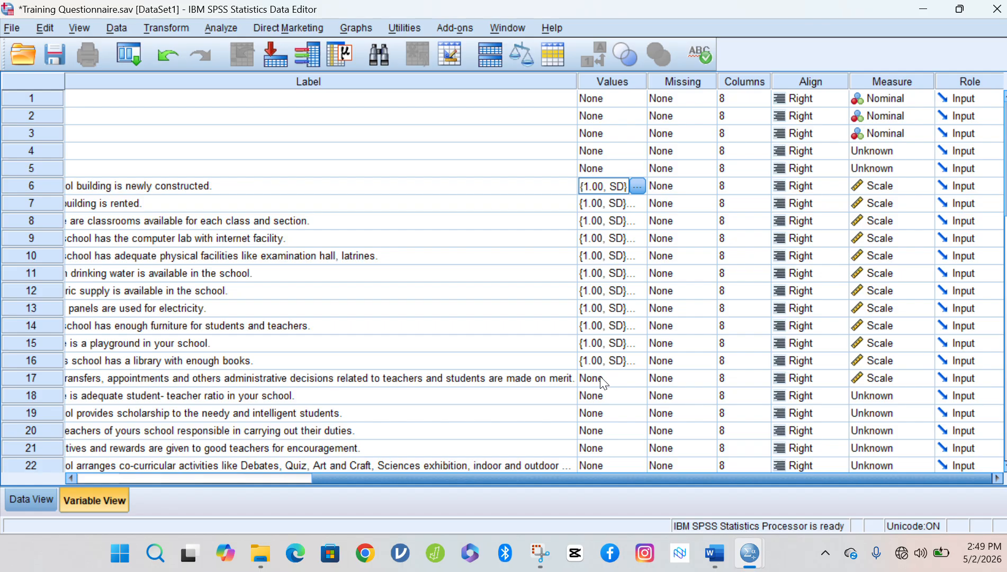
Drag the Label column narrower, then select SA1's Values cell.
{"action": "left_click_drag", "start_coordinate": [577, 81], "coordinate": [432, 105]}
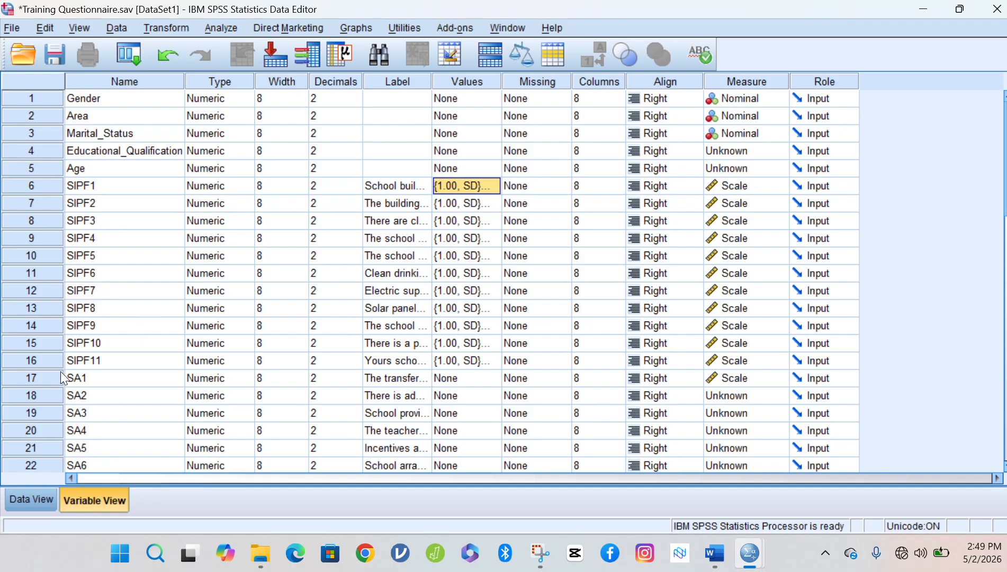
{"action": "left_click", "coordinate": [39, 364]}
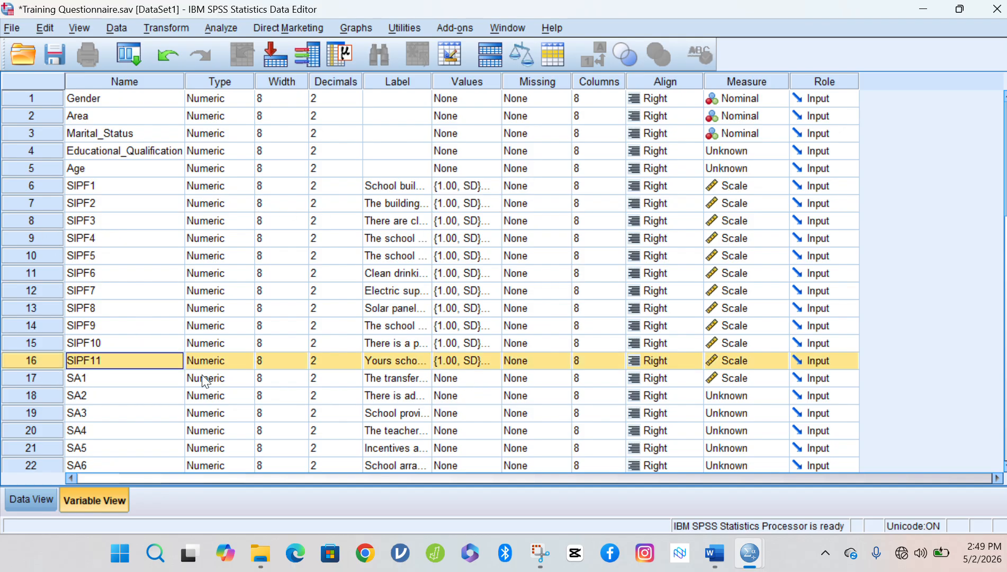
{"action": "left_click", "coordinate": [56, 384]}
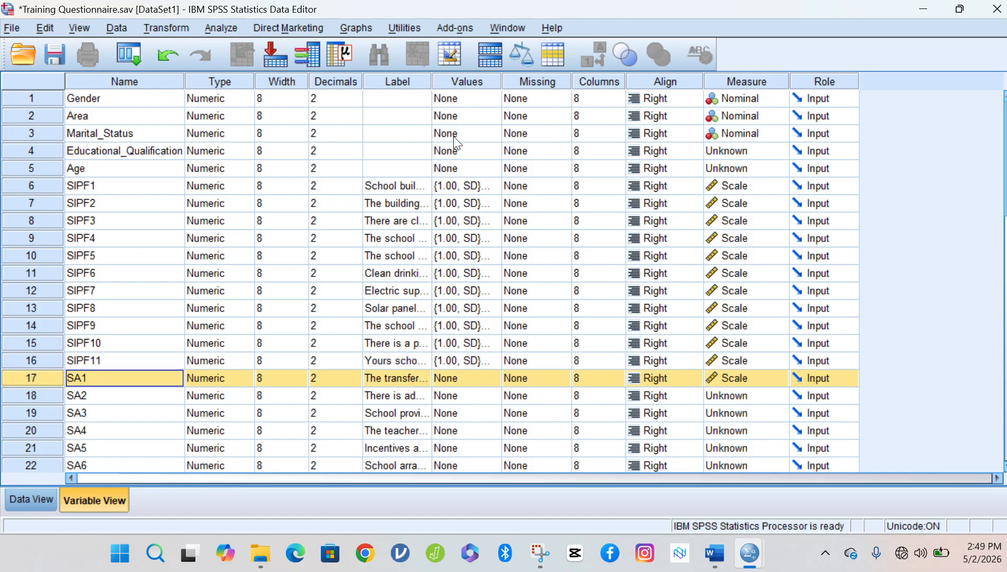
{"action": "left_click", "coordinate": [468, 82]}
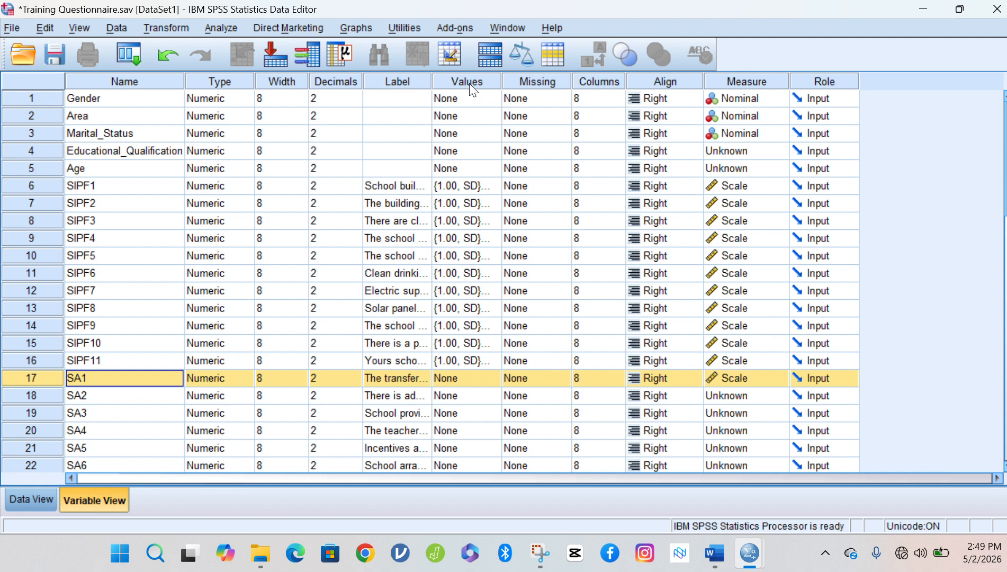
{"action": "left_click", "coordinate": [476, 377]}
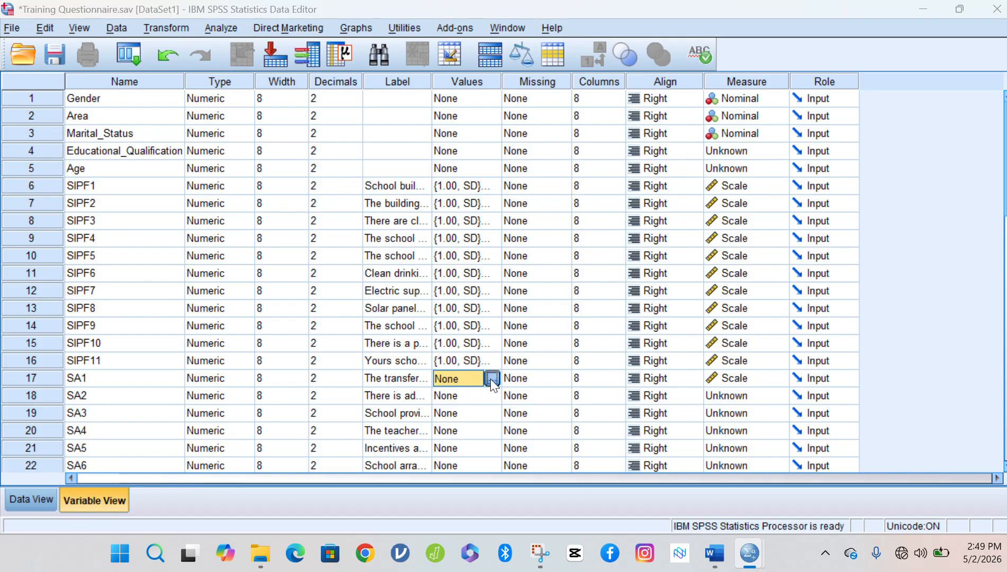
In SA1's Values dialog, add the value label 1 = SD.
{"action": "left_click", "coordinate": [490, 378]}
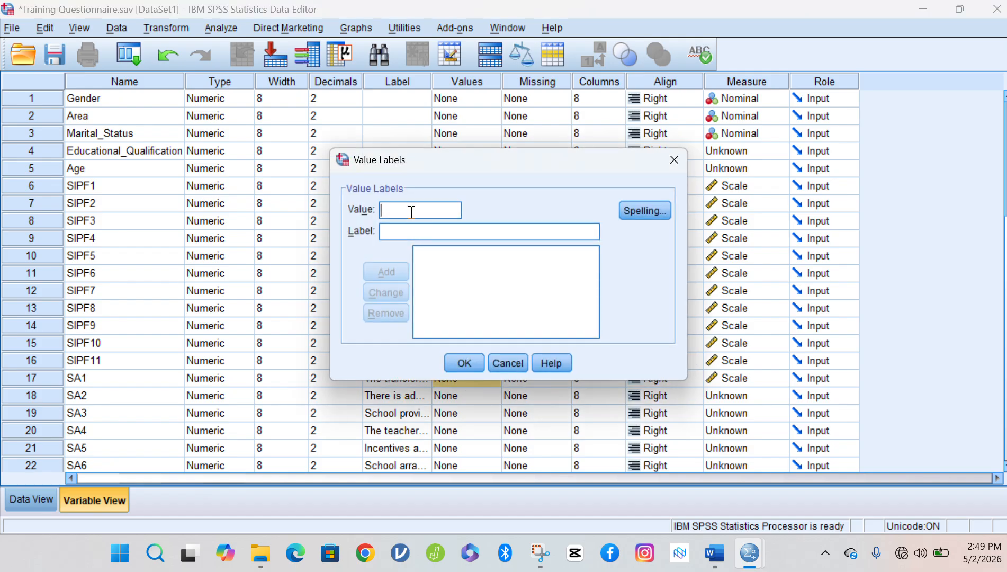
{"action": "type", "text": "1"}
{"action": "left_click", "coordinate": [410, 238]}
{"action": "type", "text": "St"}
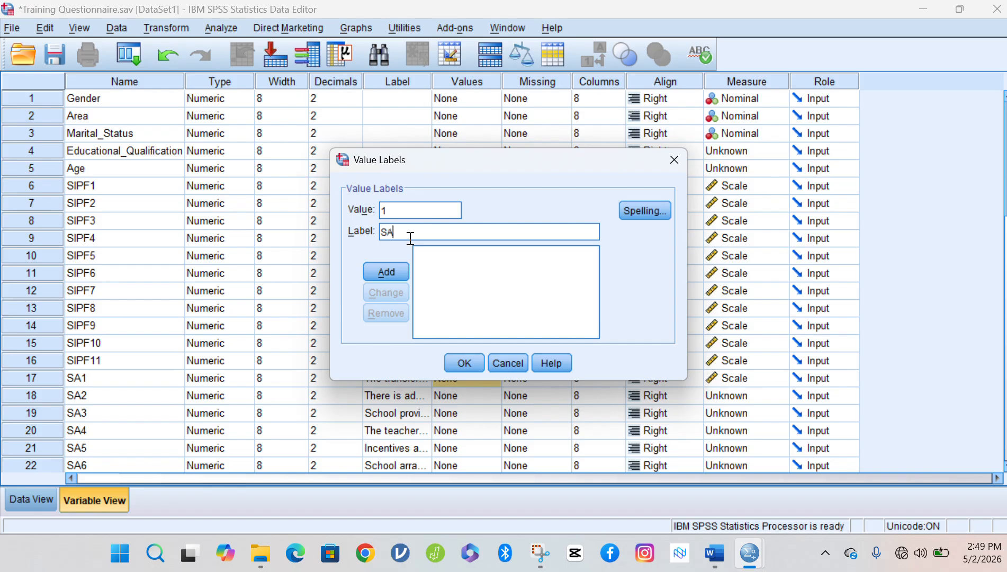
{"action": "key", "text": "BackSpace"}
{"action": "type", "text": "D"}
{"action": "left_click", "coordinate": [399, 211]}
{"action": "left_click", "coordinate": [406, 226]}
{"action": "left_click", "coordinate": [400, 268]}
{"action": "left_click", "coordinate": [398, 274]}
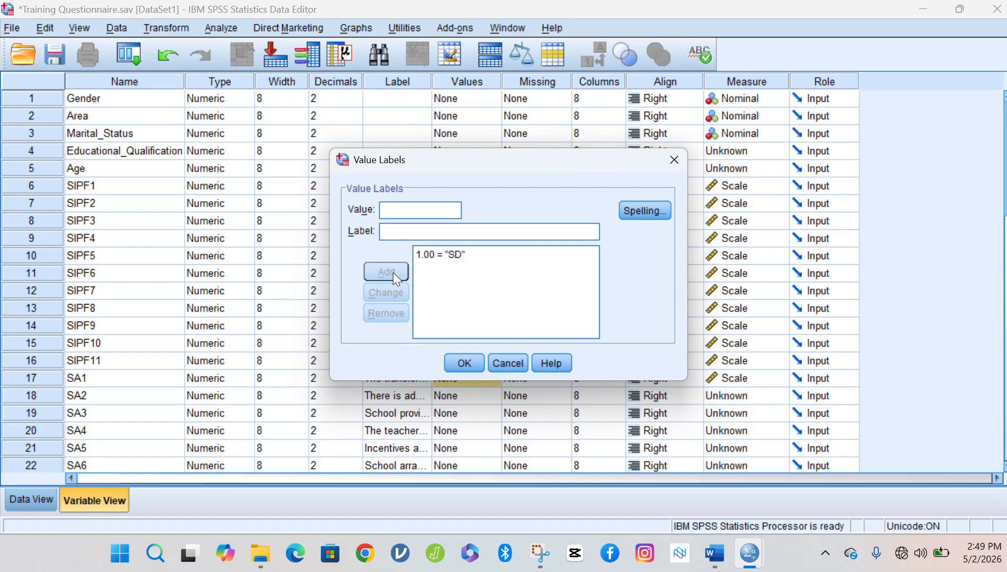
Add the value labels 2 = D and 3 = N to SA1.
{"action": "left_click", "coordinate": [398, 211]}
{"action": "type", "text": "2"}
{"action": "left_click", "coordinate": [400, 231]}
{"action": "type", "text": "D"}
{"action": "left_click", "coordinate": [402, 273]}
{"action": "left_click", "coordinate": [408, 212]}
{"action": "type", "text": "3"}
{"action": "left_click", "coordinate": [409, 231]}
{"action": "type", "text": "N"}
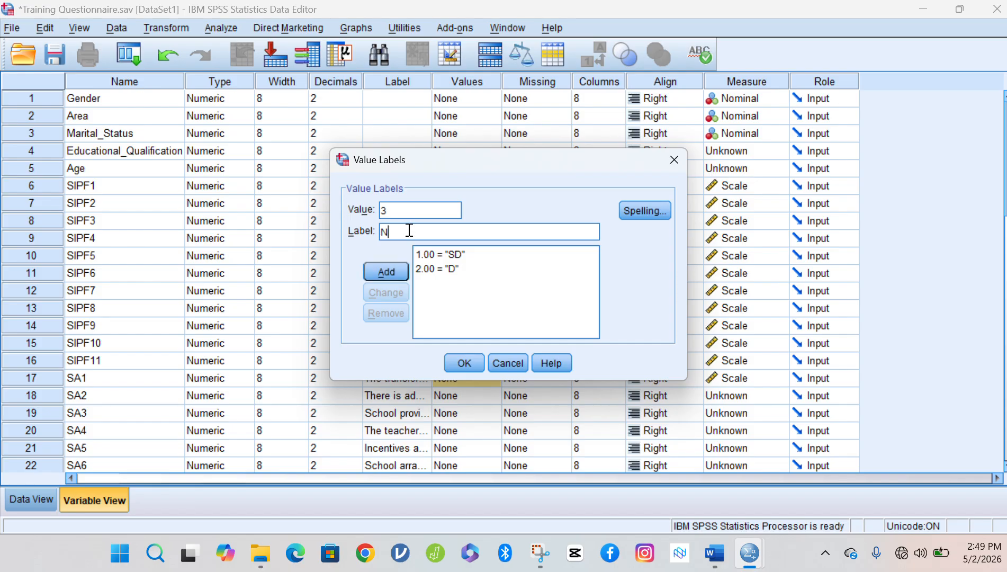
{"action": "left_click", "coordinate": [389, 280]}
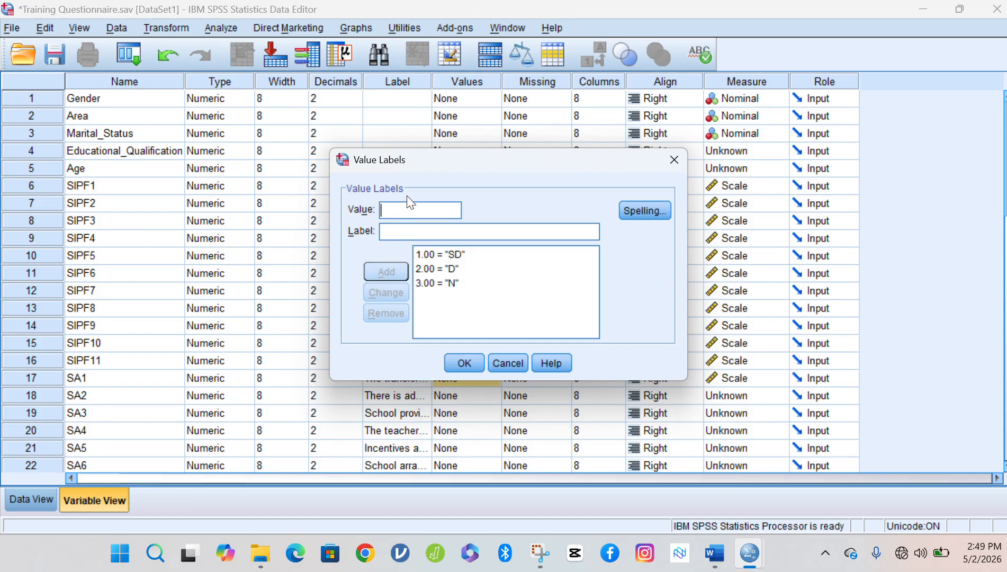
Add 4 = A and 5 = SA to SA1 and apply the five labels.
{"action": "left_click", "coordinate": [408, 214]}
{"action": "type", "text": "4"}
{"action": "left_click", "coordinate": [404, 232]}
{"action": "type", "text": "A"}
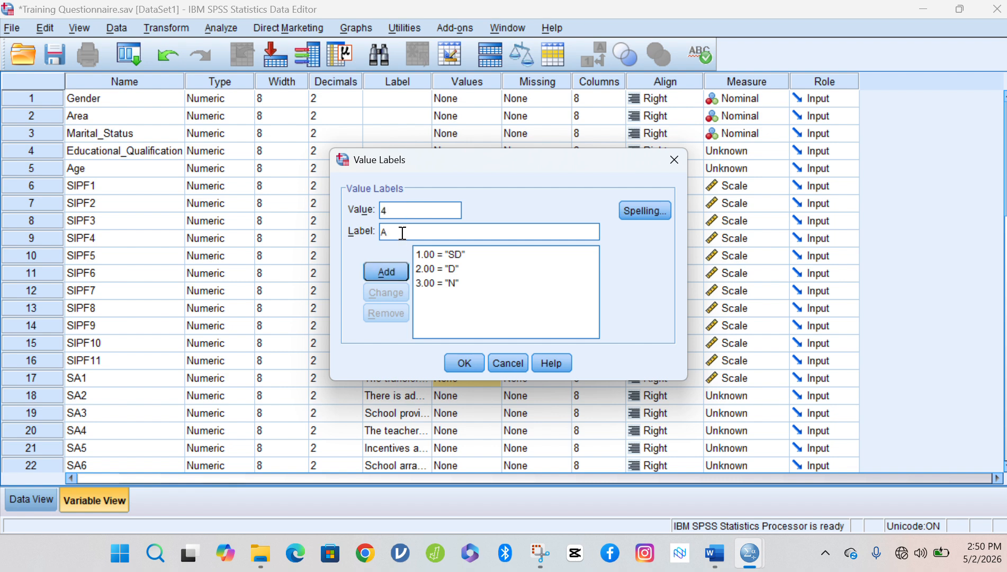
{"action": "left_click", "coordinate": [388, 271]}
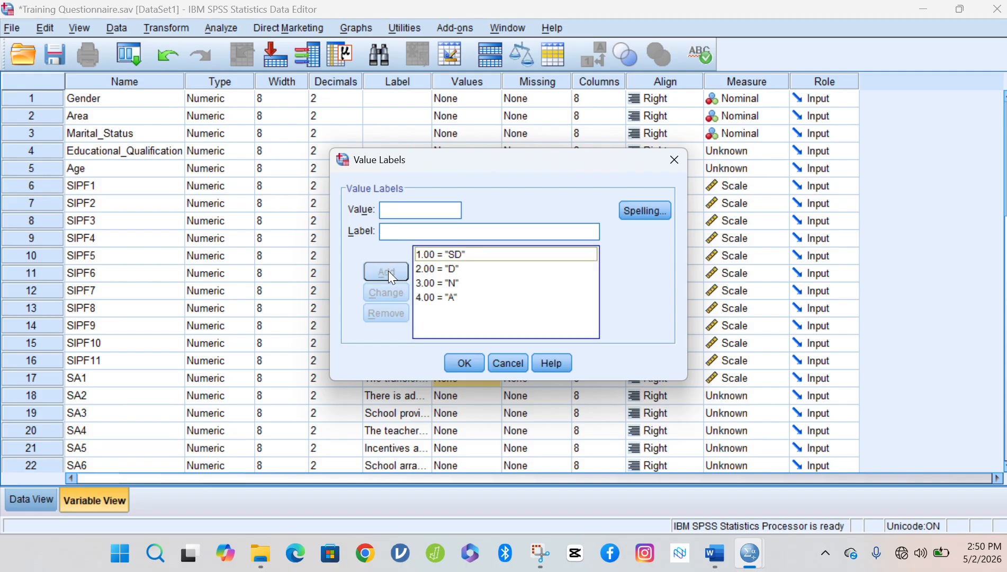
{"action": "left_click", "coordinate": [412, 209]}
{"action": "type", "text": "5"}
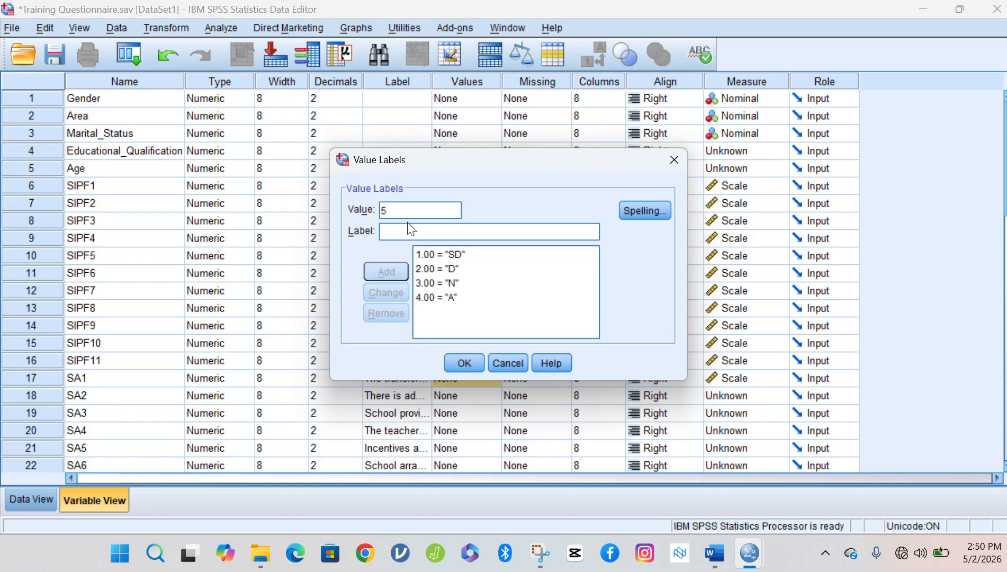
{"action": "left_click", "coordinate": [407, 229]}
{"action": "type", "text": "SA"}
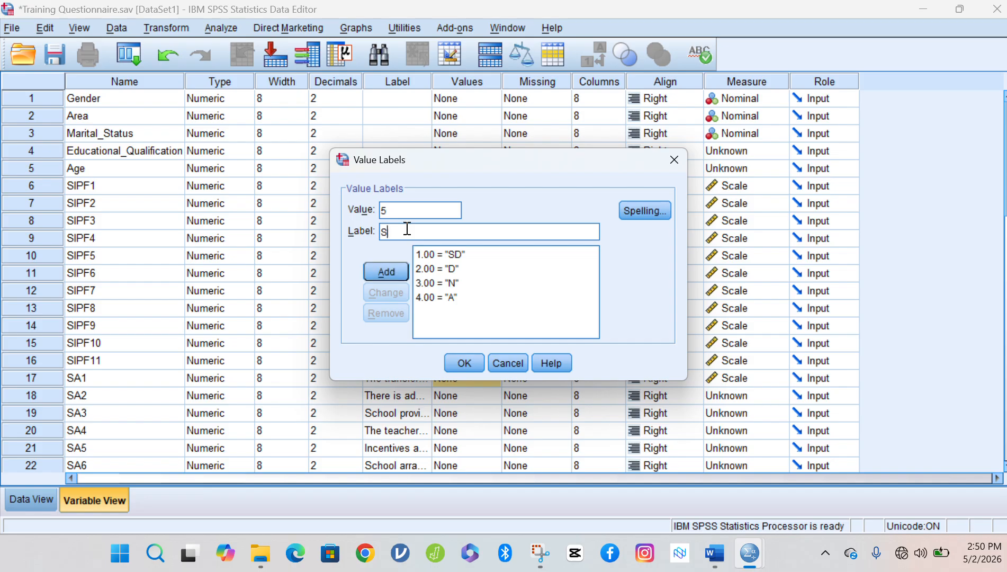
{"action": "left_click", "coordinate": [389, 270]}
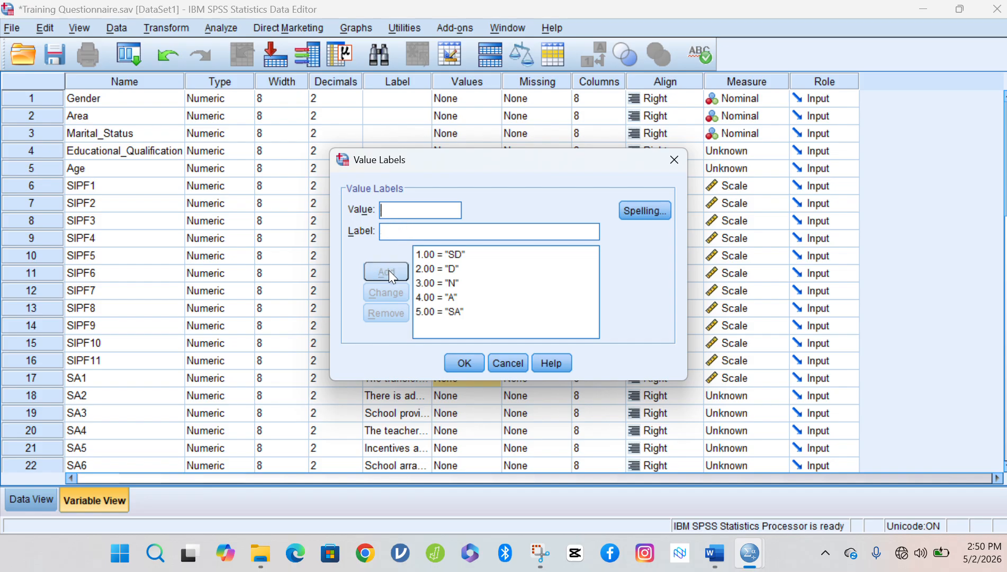
{"action": "left_click", "coordinate": [462, 367]}
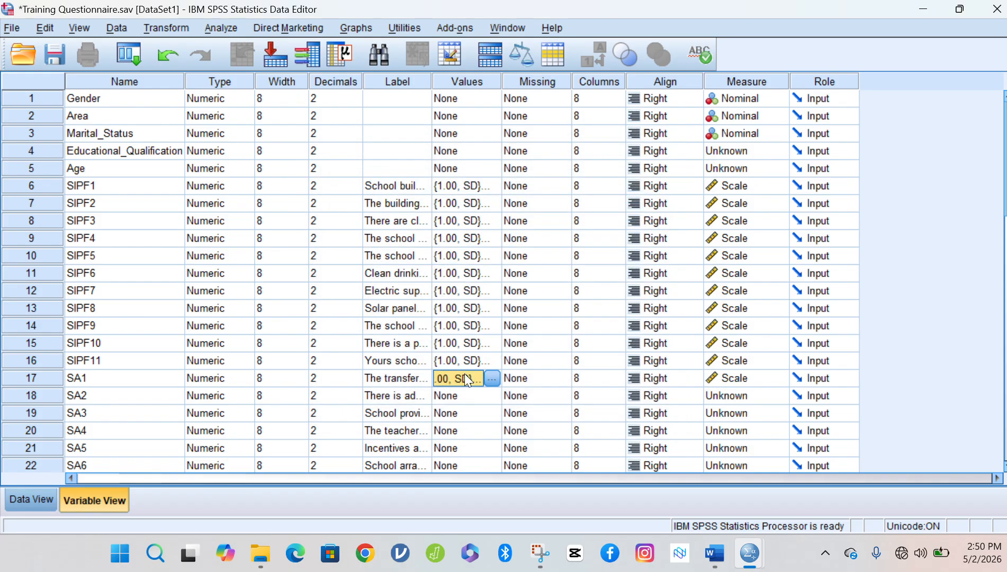
In SA2's Values dialog, add the value labels 1 = SD and 2 = D.
{"action": "left_click", "coordinate": [460, 399]}
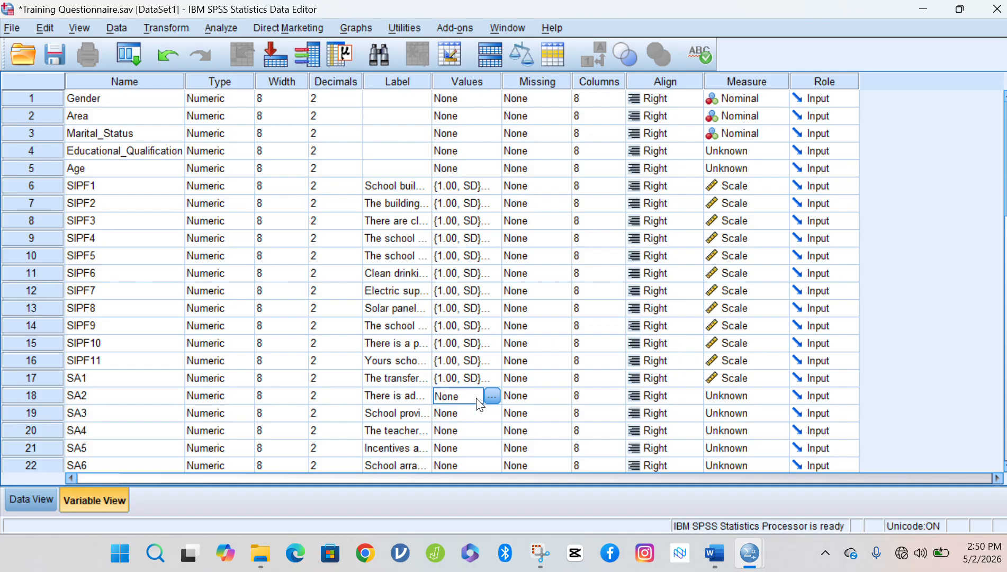
{"action": "left_click", "coordinate": [490, 399]}
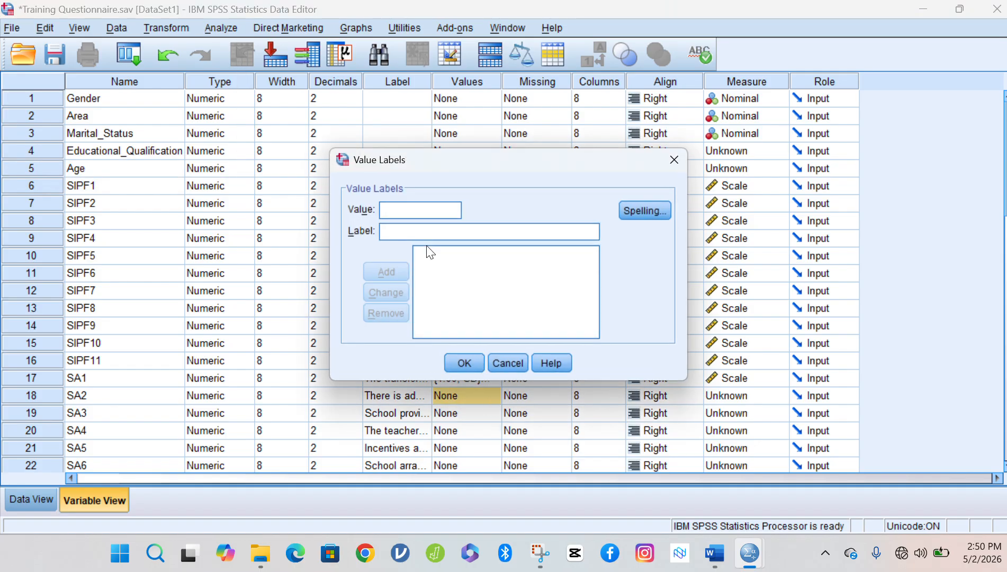
{"action": "type", "text": "1"}
{"action": "left_click", "coordinate": [423, 233]}
{"action": "type", "text": "SD"}
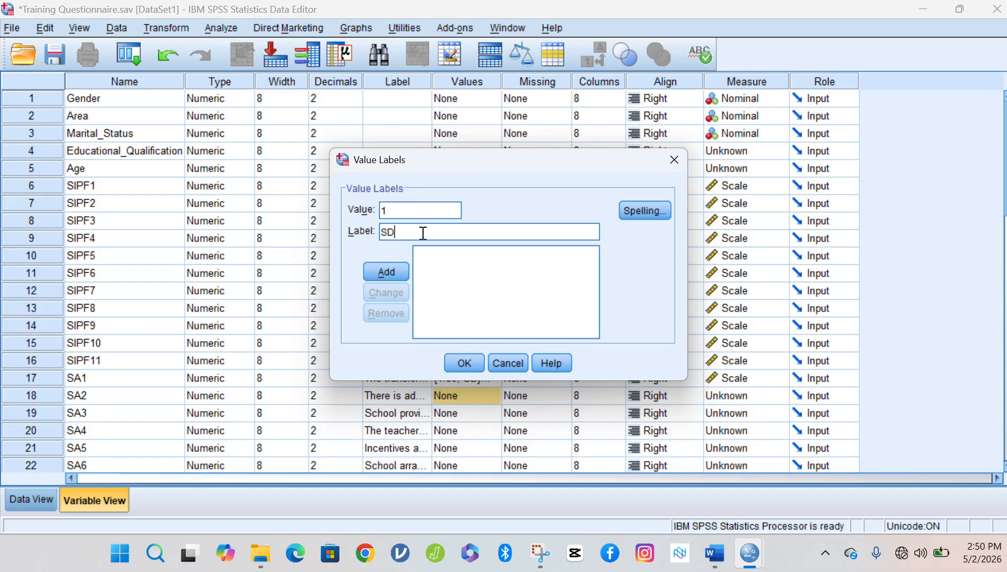
{"action": "left_click", "coordinate": [404, 268]}
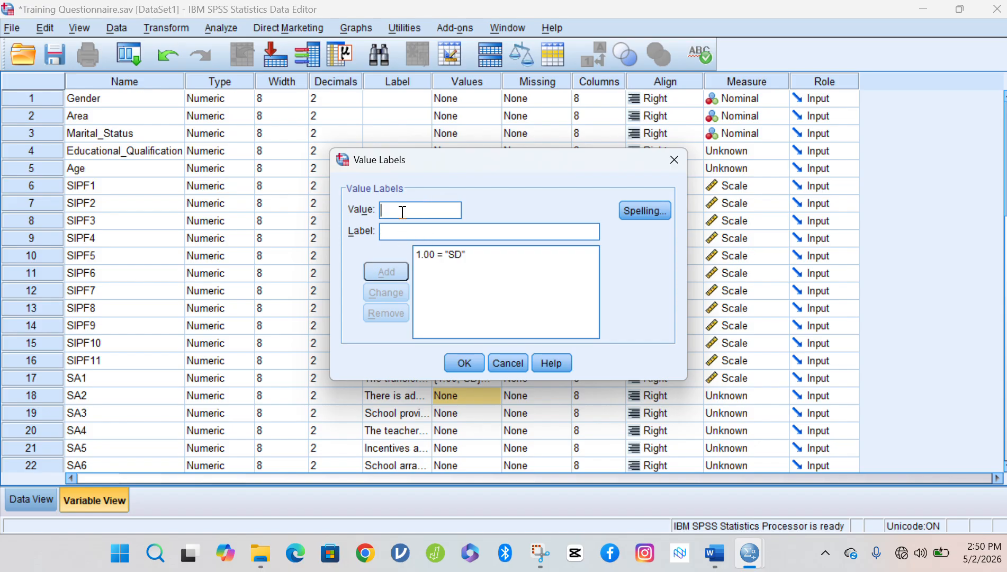
{"action": "type", "text": "2"}
{"action": "left_click", "coordinate": [404, 229]}
{"action": "type", "text": "D"}
{"action": "left_click", "coordinate": [399, 269]}
Add 3 = N, 4 = A and 5 = SA to SA2 and apply the labels.
{"action": "type", "text": "3"}
{"action": "left_click", "coordinate": [403, 233]}
{"action": "type", "text": "N"}
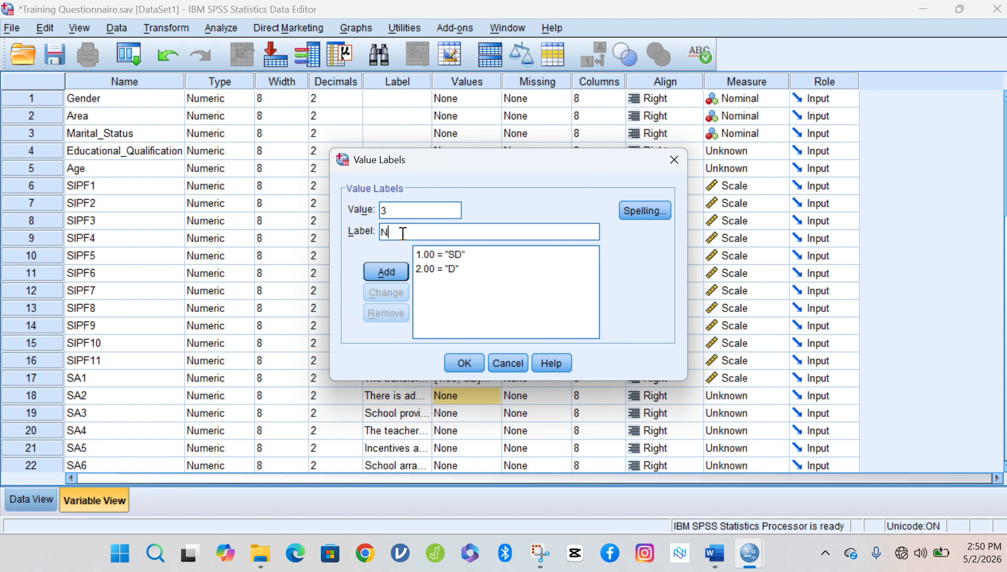
{"action": "left_click", "coordinate": [394, 271]}
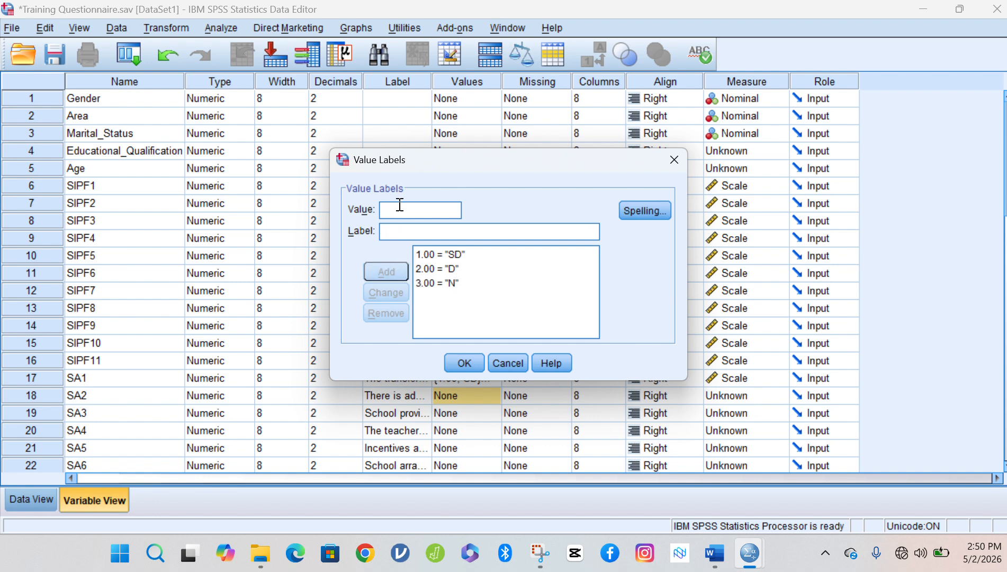
{"action": "type", "text": "4"}
{"action": "left_click", "coordinate": [401, 231]}
{"action": "type", "text": "A"}
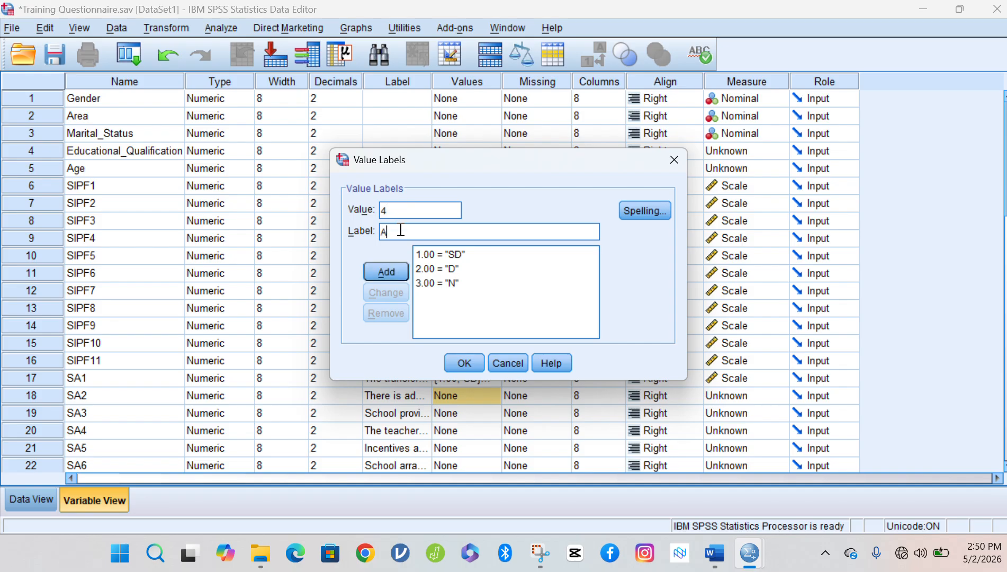
{"action": "left_click", "coordinate": [400, 278]}
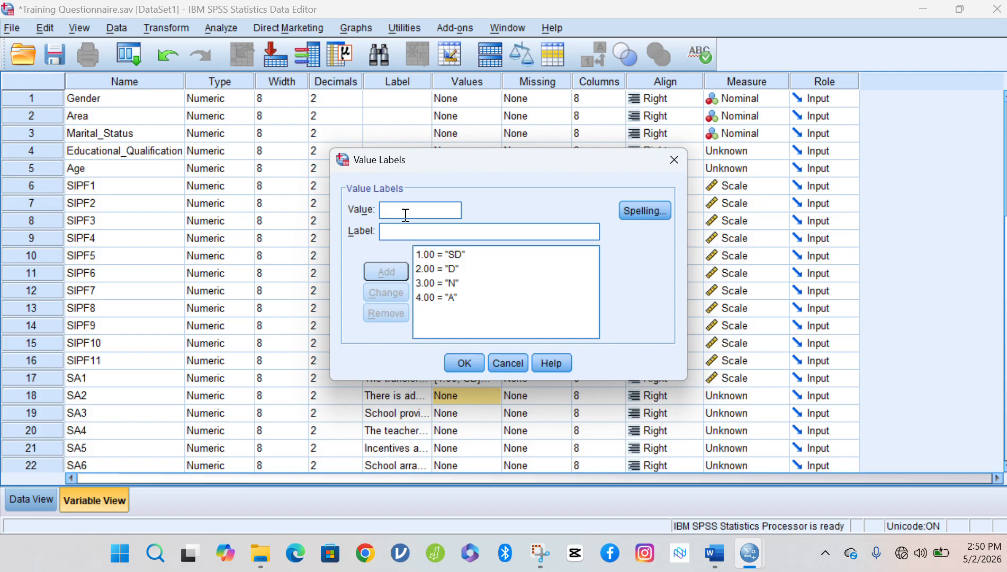
{"action": "type", "text": "5"}
{"action": "left_click", "coordinate": [404, 231]}
{"action": "type", "text": "SA"}
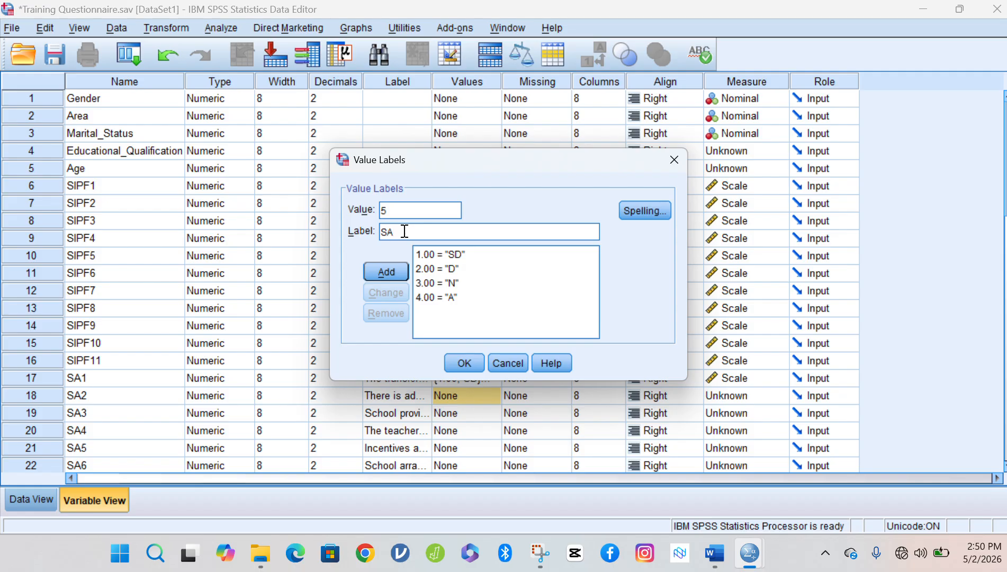
{"action": "left_click", "coordinate": [386, 274]}
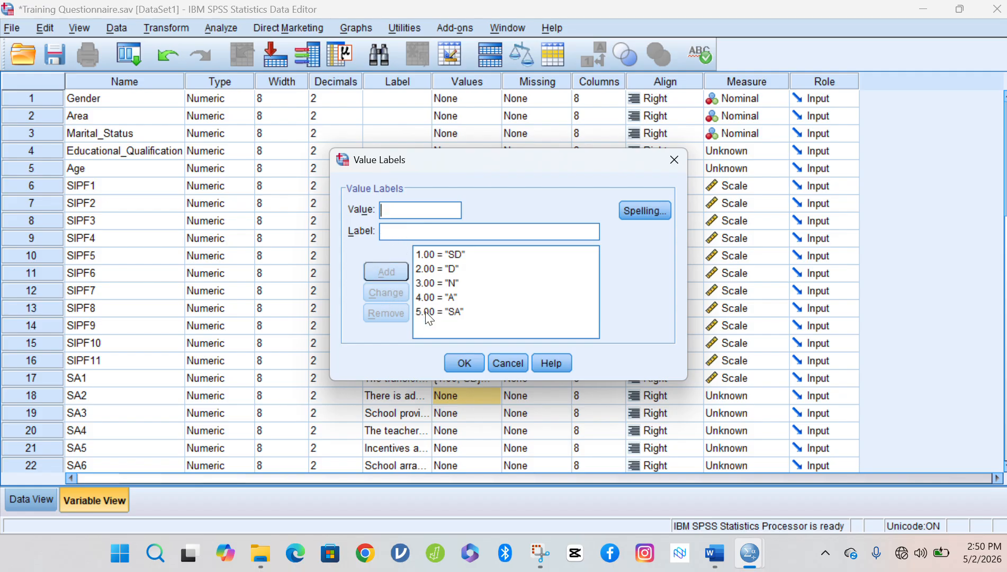
{"action": "left_click", "coordinate": [463, 364]}
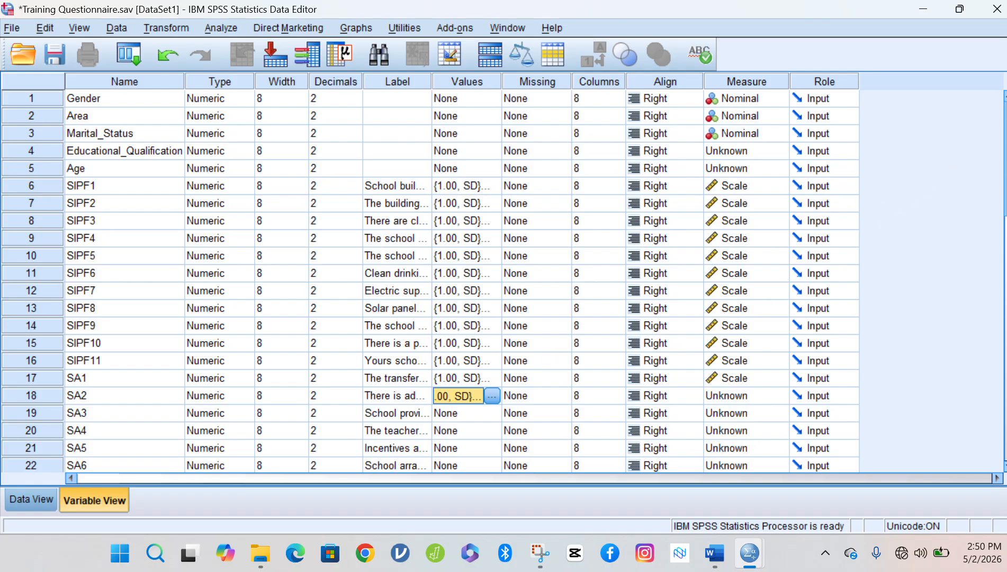
Copy SA2's value labels and paste them into SA3, SA4, SA5 and the SA6–SA12 range.
{"action": "scroll", "coordinate": [430, 281], "scroll_direction": "down", "scroll_amount": 4}
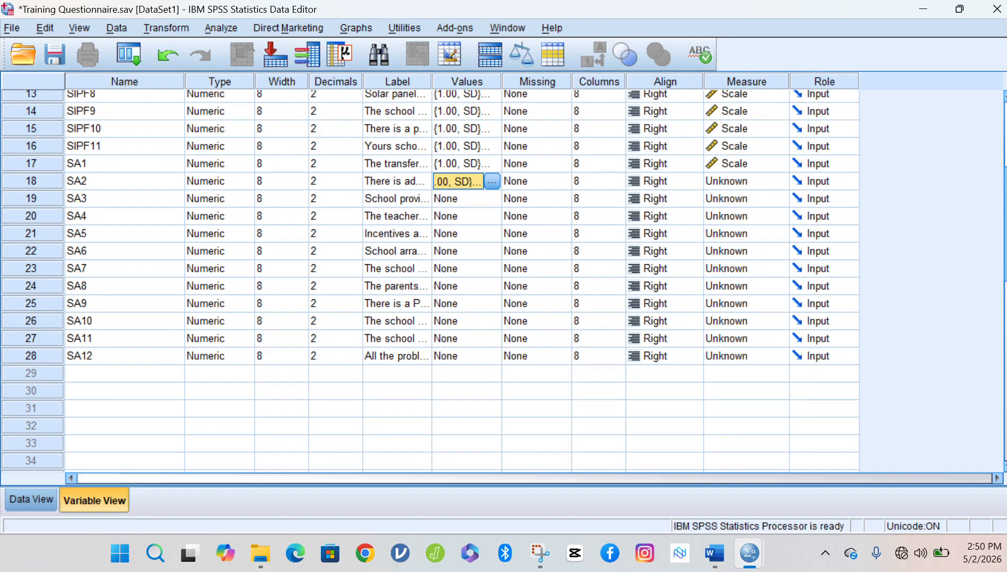
{"action": "right_click", "coordinate": [456, 184]}
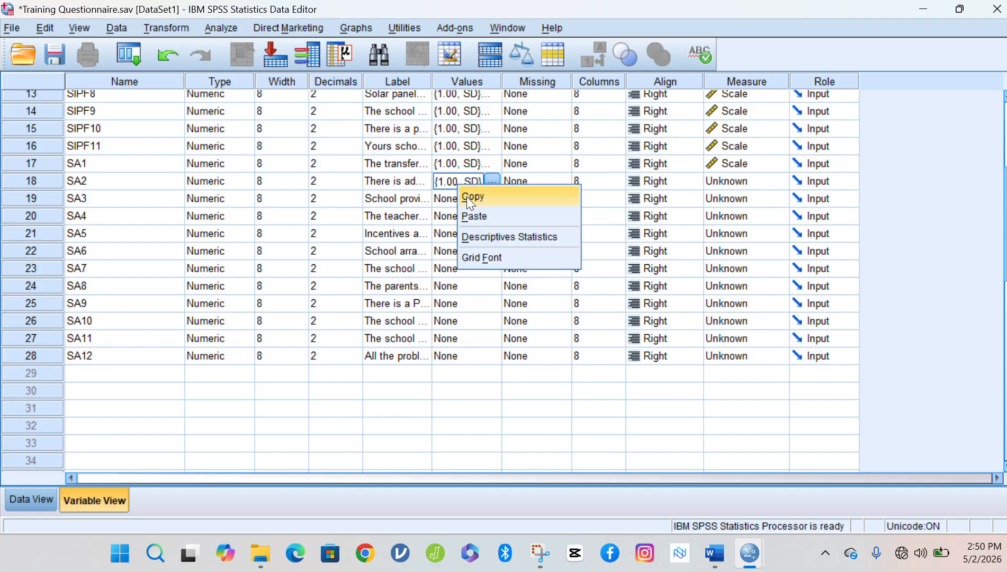
{"action": "left_click", "coordinate": [466, 197]}
{"action": "left_click", "coordinate": [456, 202]}
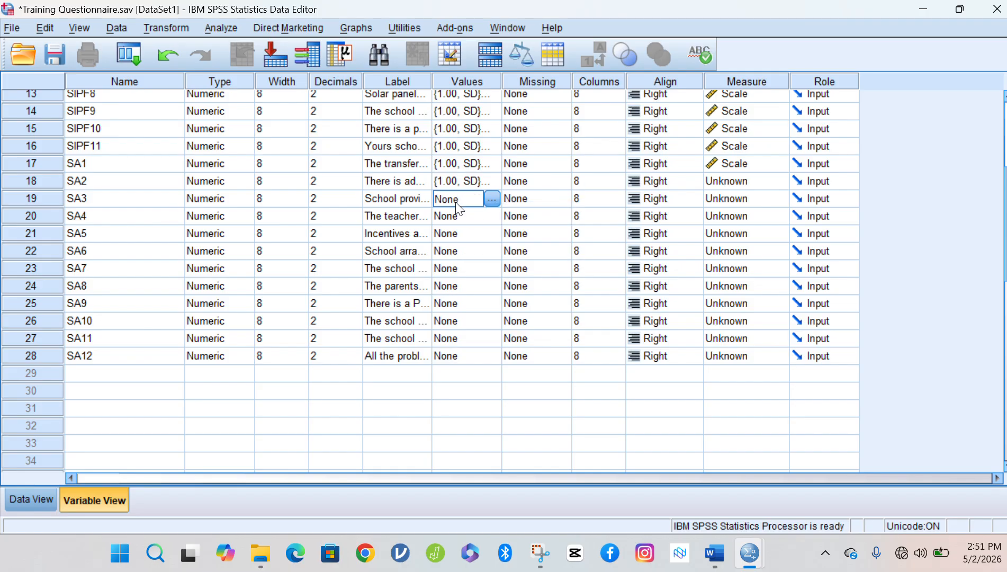
{"action": "key", "text": "ctrl+v"}
{"action": "left_click", "coordinate": [459, 211]}
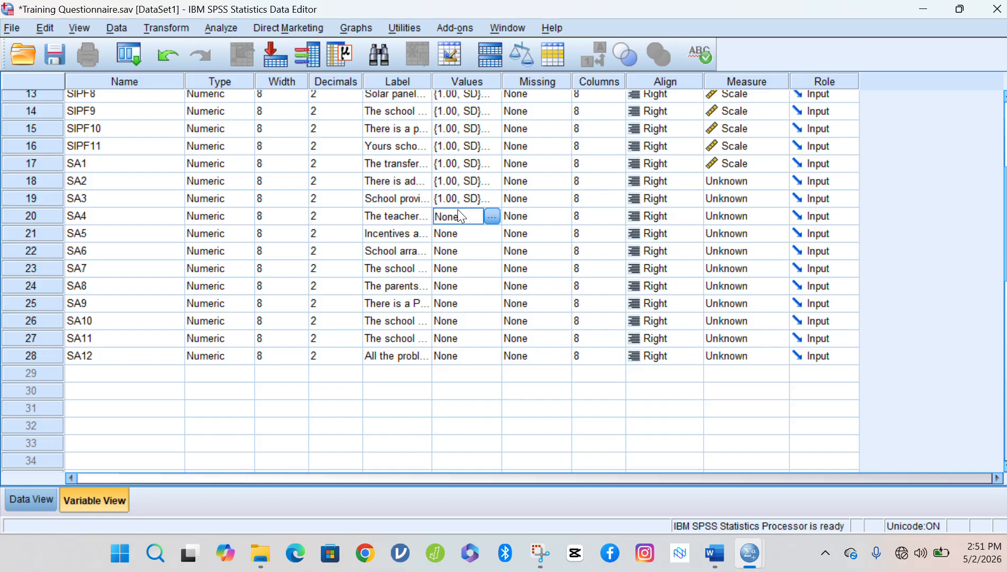
{"action": "key", "text": "ctrl+v"}
{"action": "left_click", "coordinate": [463, 236]}
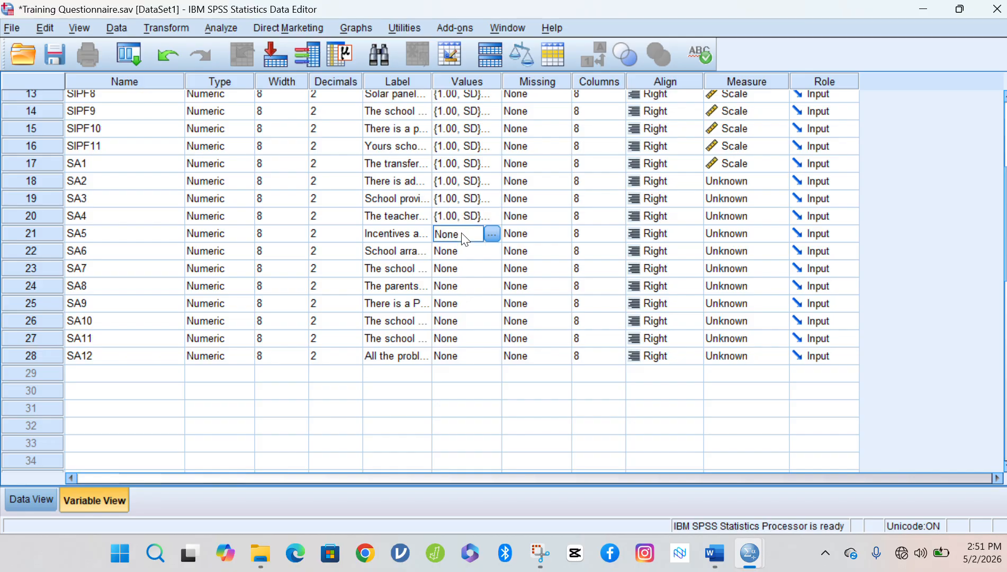
{"action": "key", "text": "ctrl+v"}
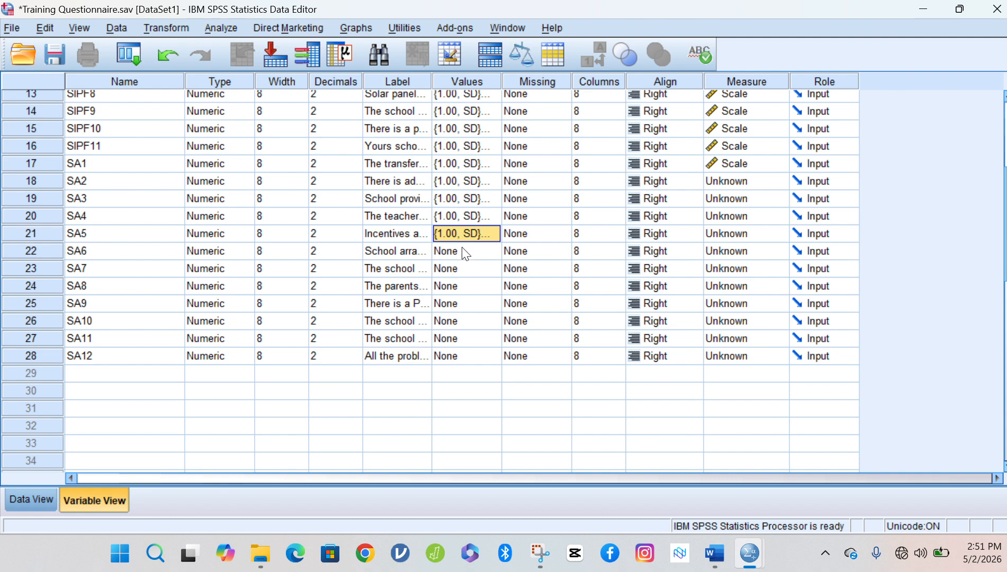
{"action": "left_click", "coordinate": [465, 254]}
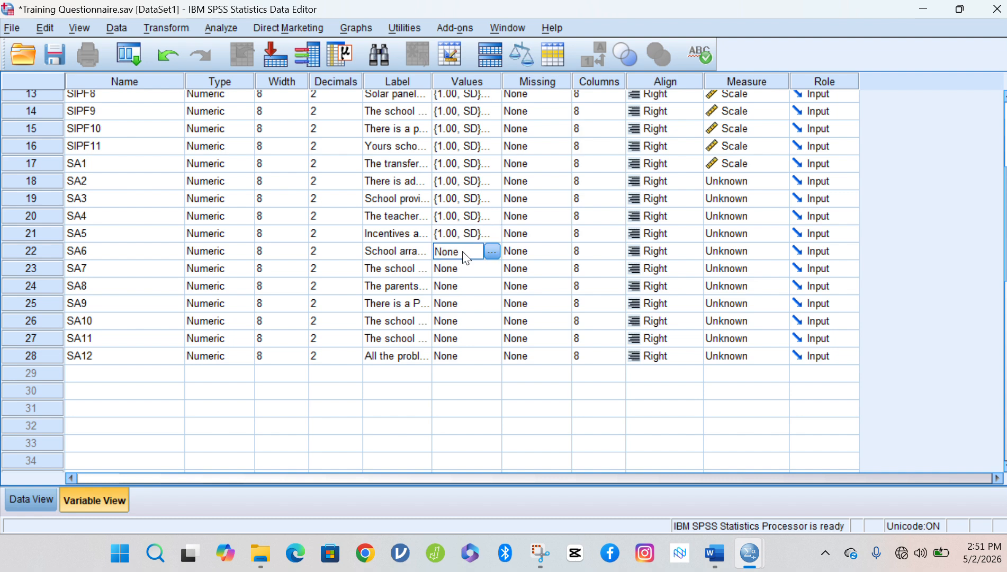
{"action": "key", "text": "shift+Down"}
{"action": "key", "text": "shift+Down"}
{"action": "key", "text": "shift+Down"}
{"action": "key", "text": "shift+Down"}
{"action": "key", "text": "shift+Down"}
{"action": "key", "text": "shift+Down"}
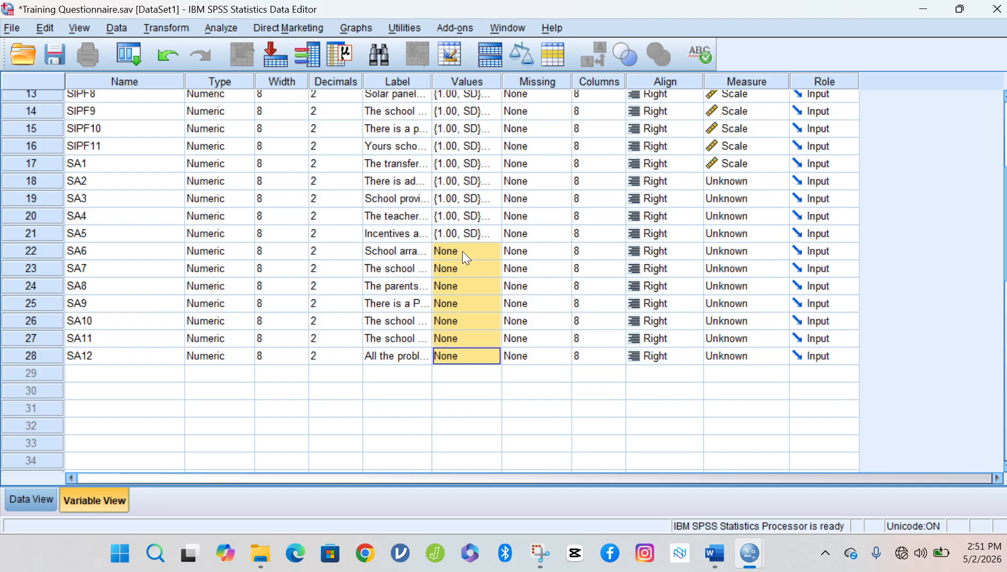
{"action": "key", "text": "ctrl+v"}
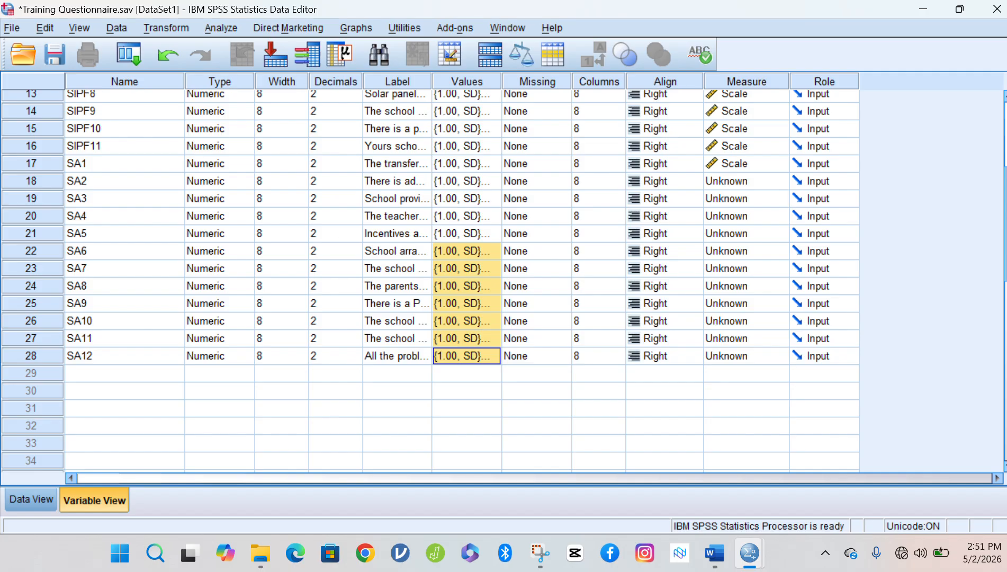
Select the Values cells from SIPF1 down to SA12.
{"action": "scroll", "coordinate": [391, 254], "scroll_direction": "up", "scroll_amount": 4}
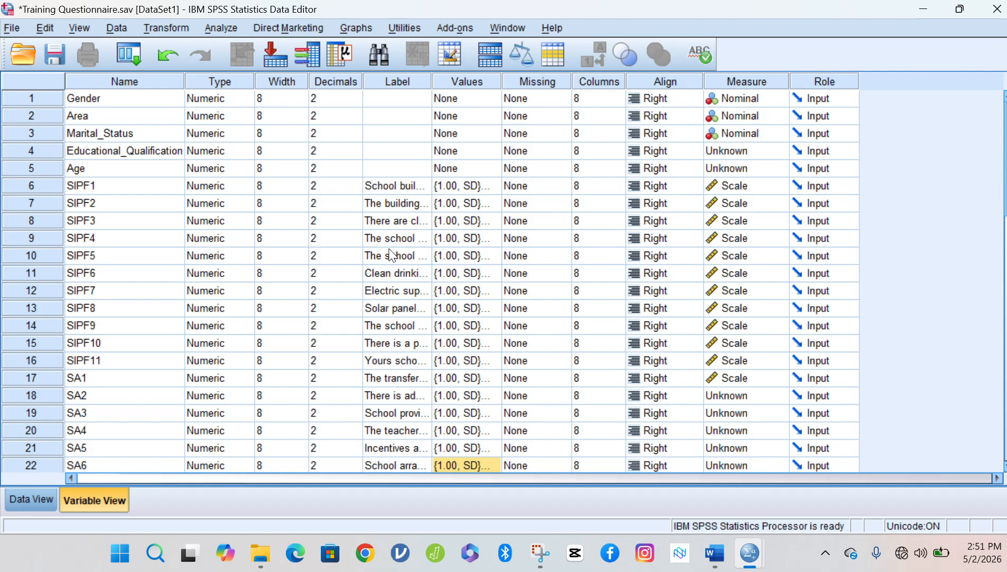
{"action": "left_click", "coordinate": [448, 187]}
{"action": "key", "text": "shift+Down"}
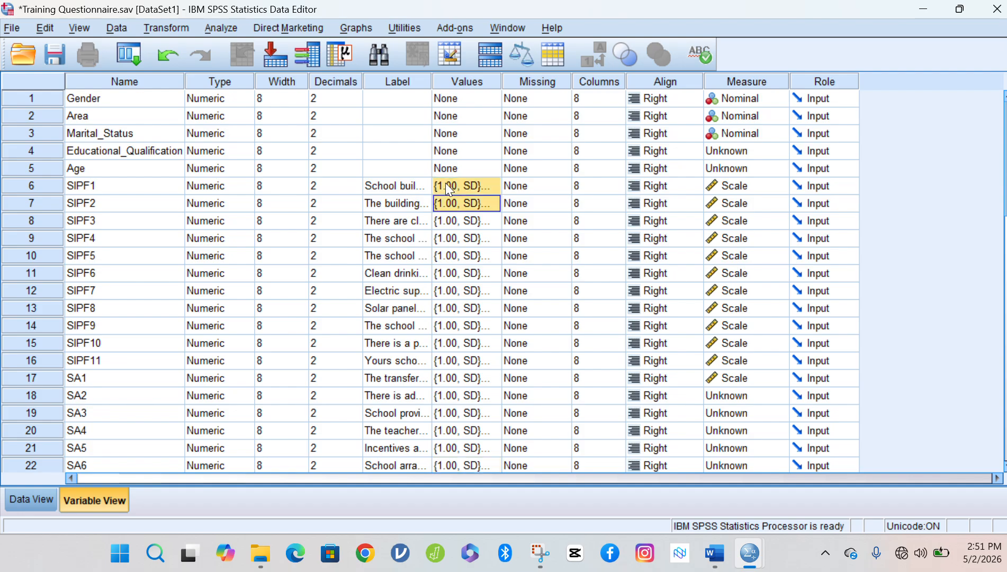
{"action": "key", "text": "shift+Down"}
{"action": "key", "text": "shift+Down"}
{"action": "key", "text": "shift+Down"}
{"action": "key", "text": "shift+Down"}
{"action": "key", "text": "shift+Down"}
{"action": "key", "text": "shift+Down"}
{"action": "key", "text": "shift+Down"}
{"action": "key", "text": "shift+Down"}
{"action": "key", "text": "shift+Down"}
{"action": "key", "text": "shift+Down"}
{"action": "key", "text": "shift+Down"}
{"action": "key", "text": "shift+Down"}
{"action": "key", "text": "shift+Down"}
{"action": "key", "text": "shift+Down"}
{"action": "key", "text": "shift+Down"}
{"action": "key", "text": "shift+Down"}
{"action": "key", "text": "shift+Down"}
{"action": "key", "text": "shift+Down"}
{"action": "key", "text": "shift+Down"}
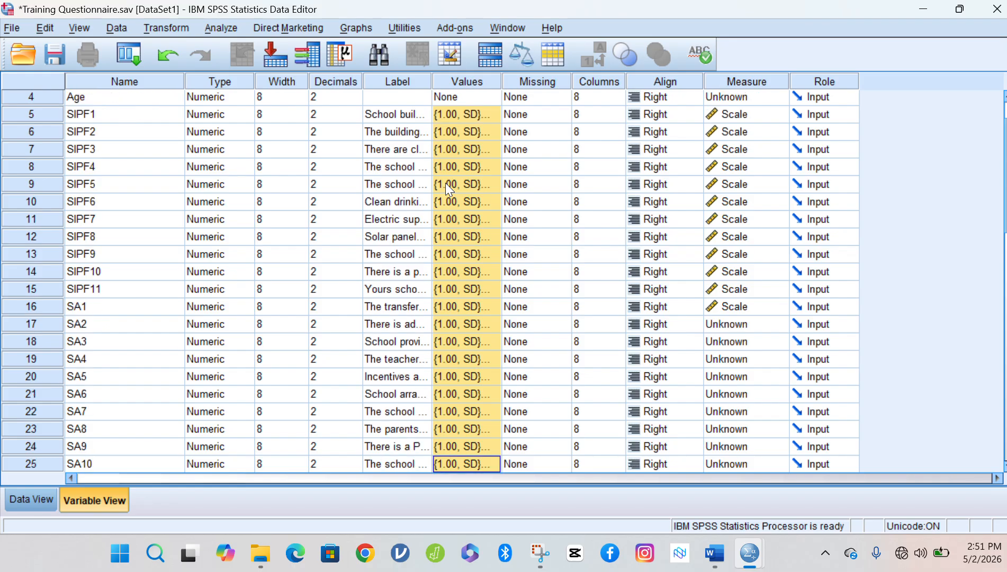
{"action": "key", "text": "shift+Down"}
{"action": "key", "text": "shift+Down"}
{"action": "key", "text": "shift+Down"}
{"action": "key", "text": "shift+Down"}
{"action": "key", "text": "shift+Down"}
{"action": "key", "text": "shift+Up"}
{"action": "key", "text": "shift+Up"}
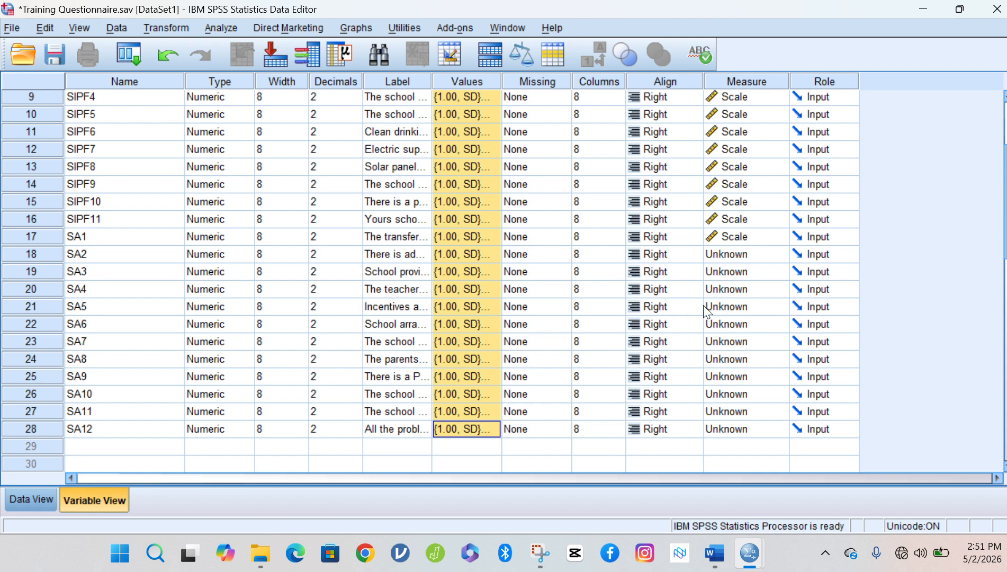
Change the Measure of SA2, SA3, SA4 and SA5 to Scale.
{"action": "left_click", "coordinate": [54, 254]}
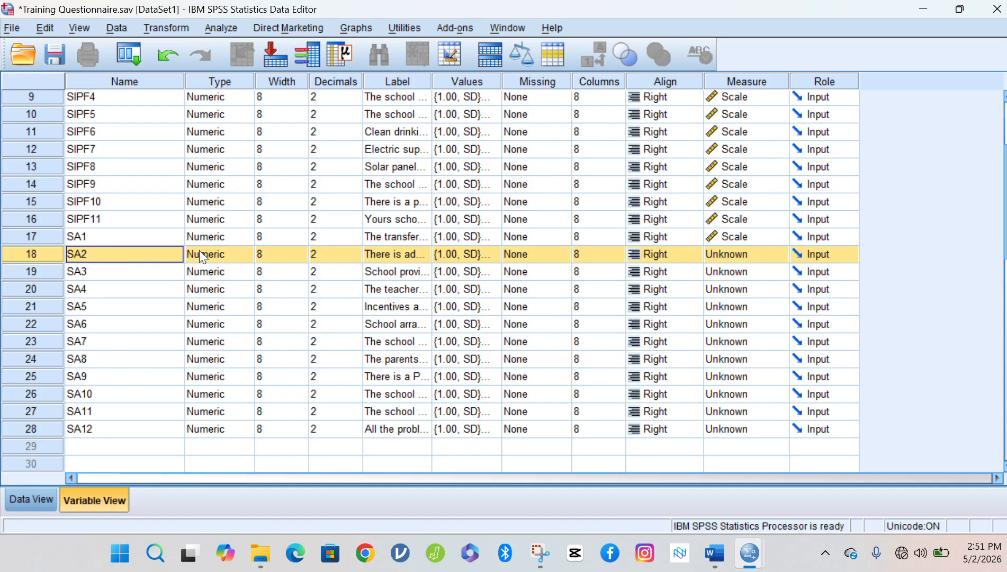
{"action": "left_click", "coordinate": [779, 256]}
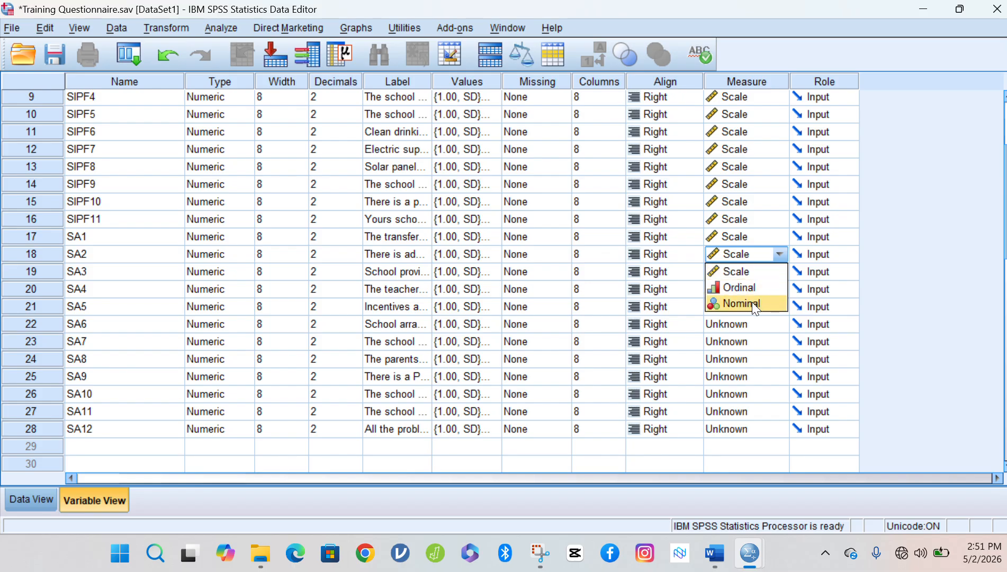
{"action": "left_click", "coordinate": [748, 272]}
{"action": "left_click", "coordinate": [777, 272]}
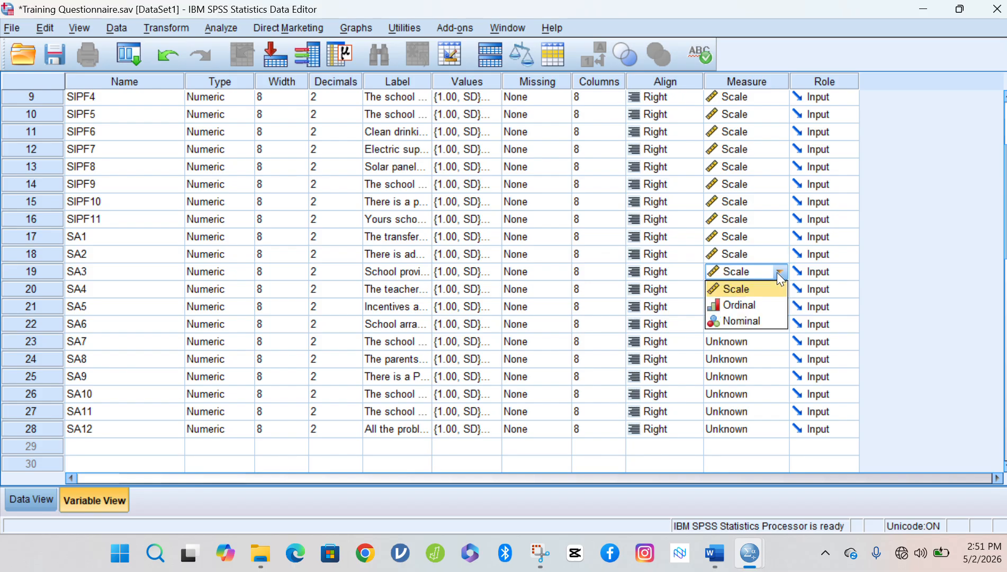
{"action": "left_click", "coordinate": [740, 79]}
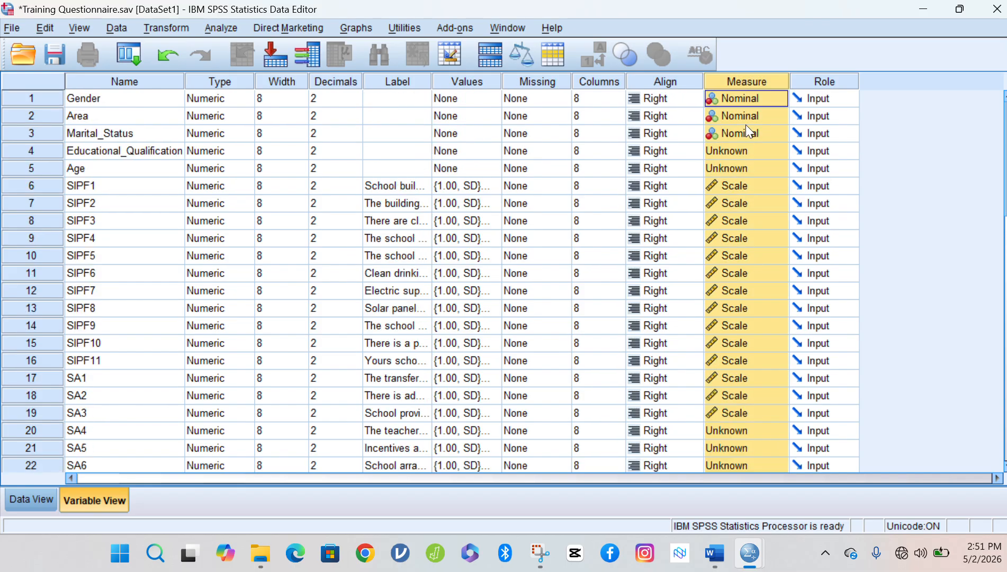
{"action": "scroll", "coordinate": [431, 280], "scroll_direction": "down", "scroll_amount": 7}
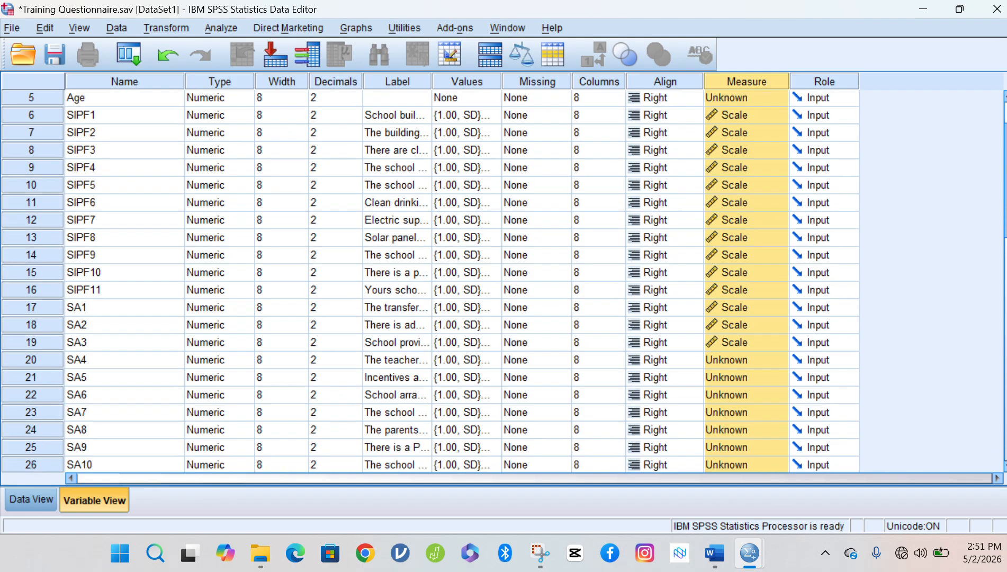
{"action": "scroll", "coordinate": [460, 281], "scroll_direction": "up", "scroll_amount": 2}
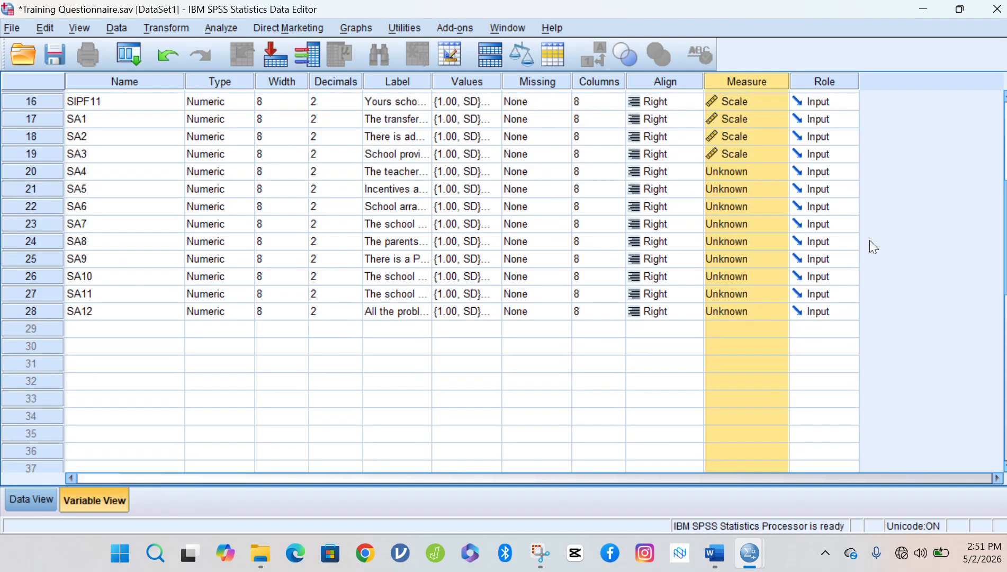
{"action": "left_click", "coordinate": [749, 166]}
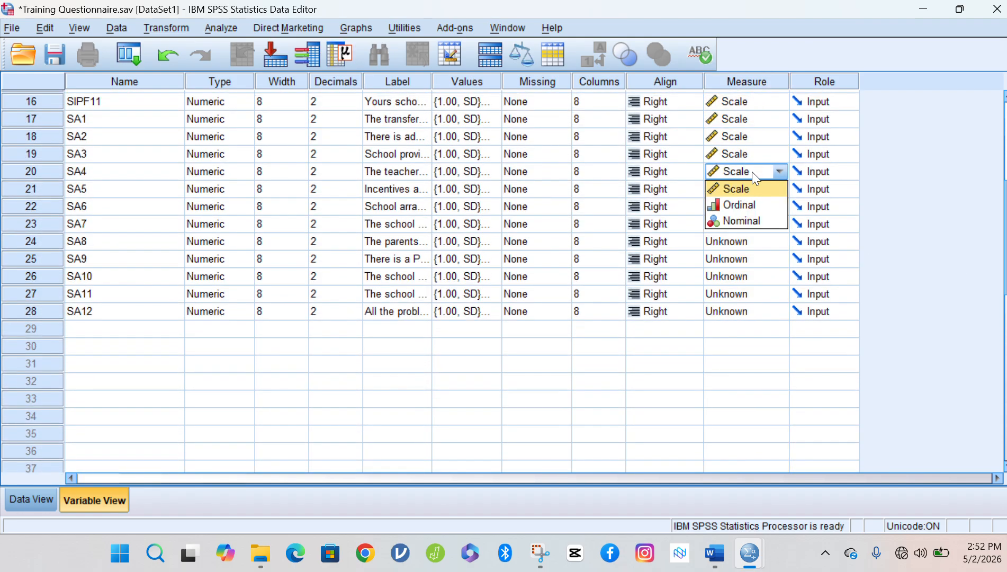
{"action": "left_click", "coordinate": [737, 191]}
{"action": "left_click", "coordinate": [737, 191]}
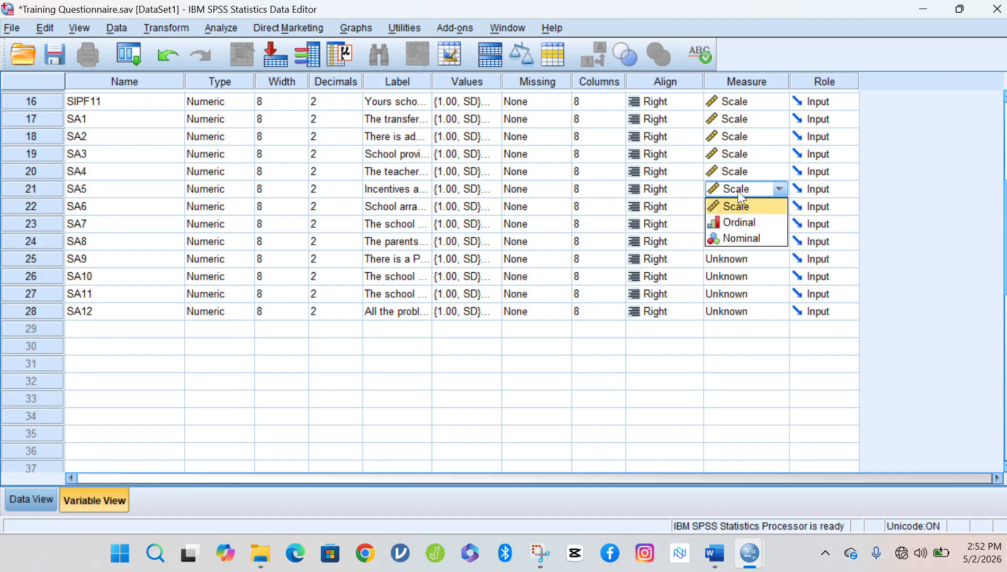
{"action": "left_click", "coordinate": [737, 205]}
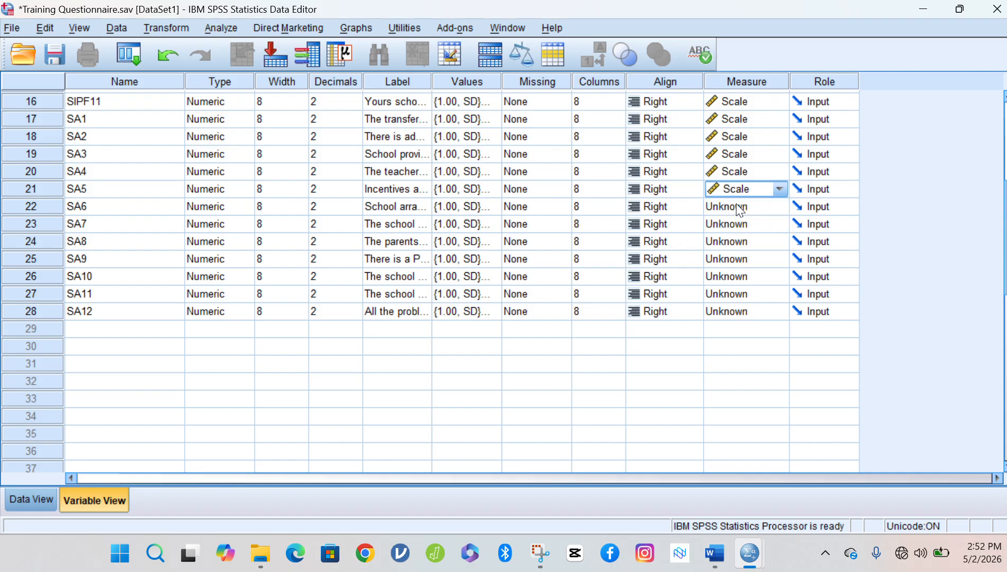
Change the Measure of SA6 through SA12 to Scale, then return to the top of the list.
{"action": "left_click", "coordinate": [740, 210]}
{"action": "left_click", "coordinate": [744, 223]}
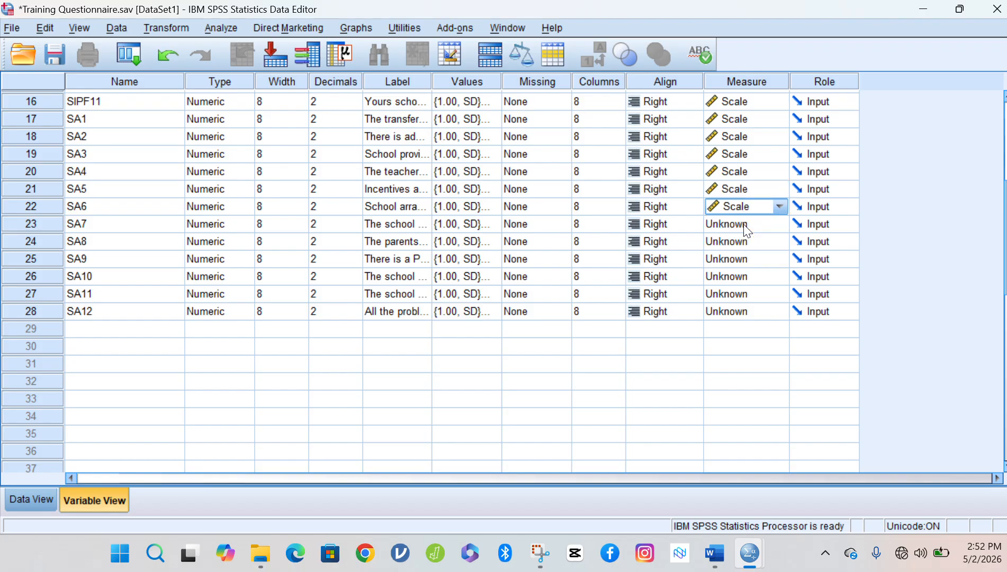
{"action": "left_click", "coordinate": [744, 225]}
{"action": "left_click", "coordinate": [747, 242]}
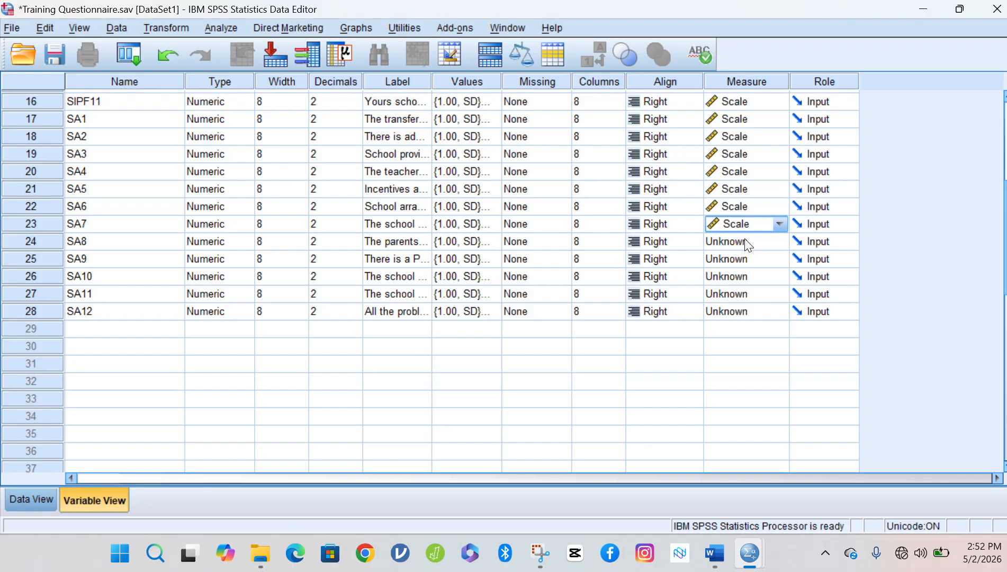
{"action": "left_click", "coordinate": [746, 242]}
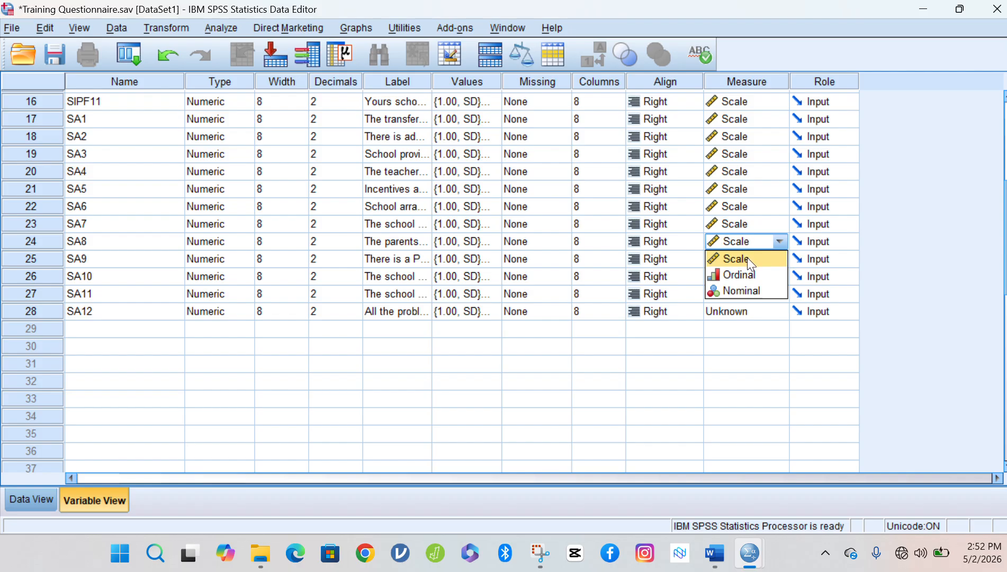
{"action": "left_click", "coordinate": [749, 259]}
{"action": "left_click", "coordinate": [748, 259]}
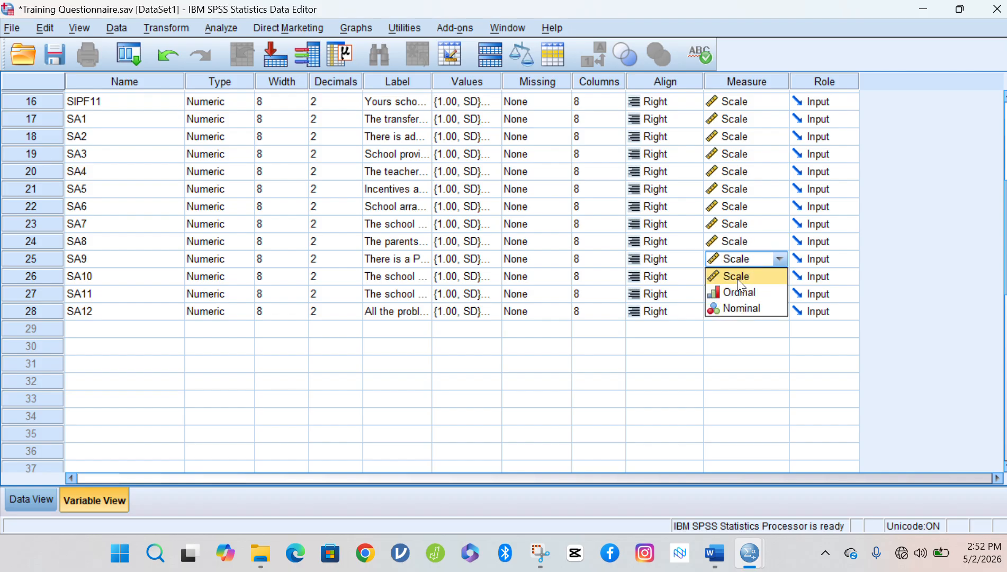
{"action": "left_click", "coordinate": [737, 276]}
{"action": "left_click", "coordinate": [738, 277]}
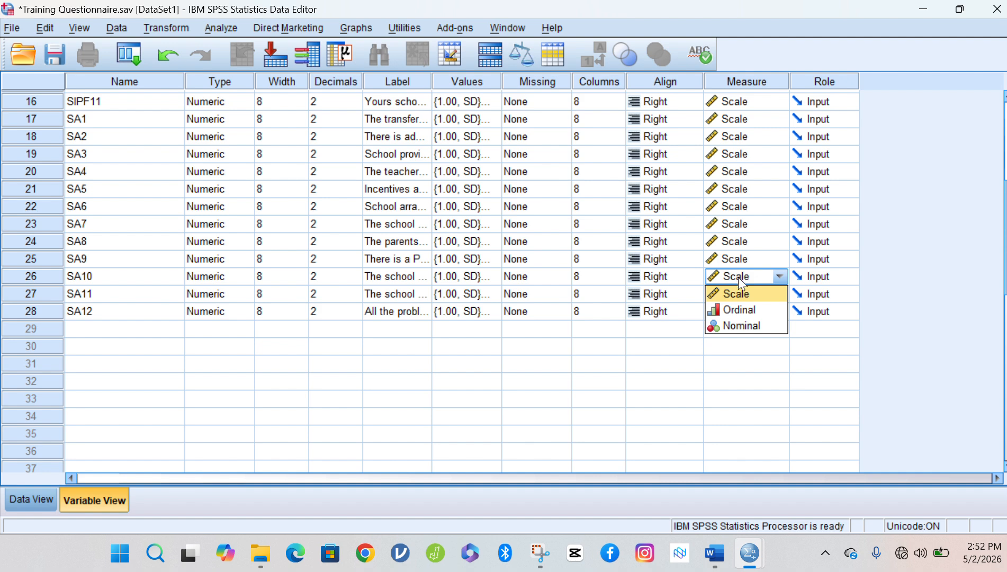
{"action": "left_click", "coordinate": [742, 290]}
{"action": "left_click", "coordinate": [745, 295]}
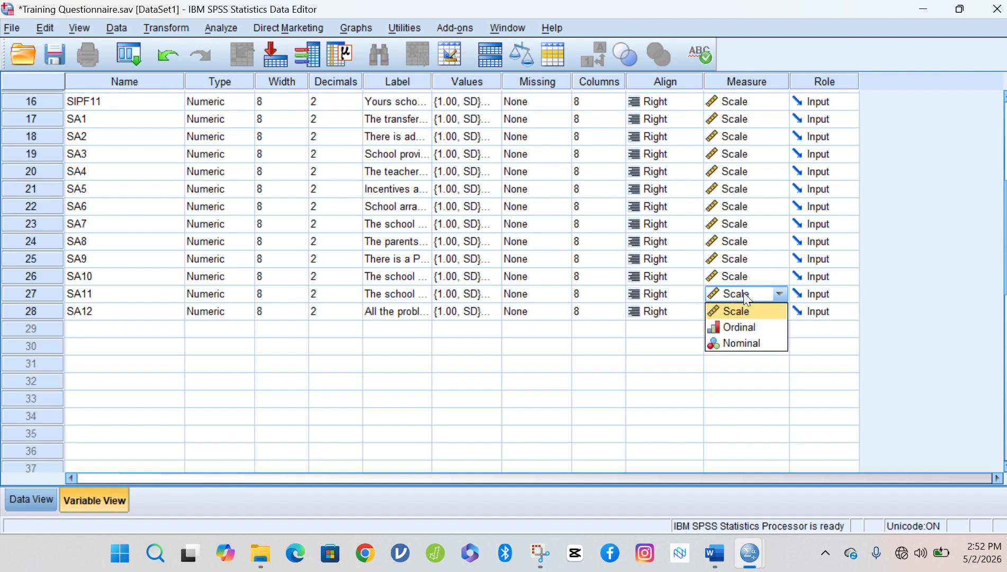
{"action": "left_click", "coordinate": [746, 307]}
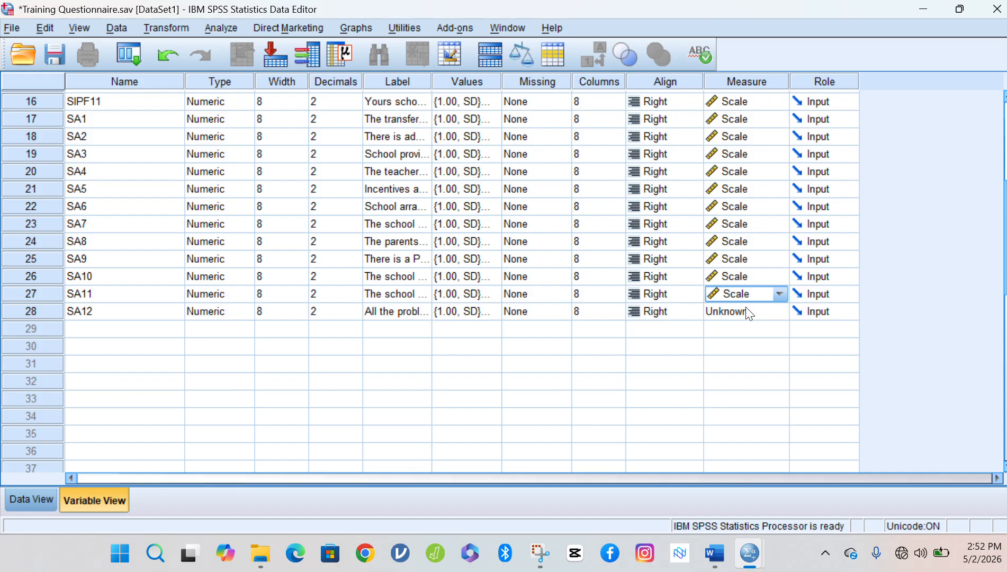
{"action": "left_click", "coordinate": [747, 311]}
{"action": "left_click", "coordinate": [750, 328]}
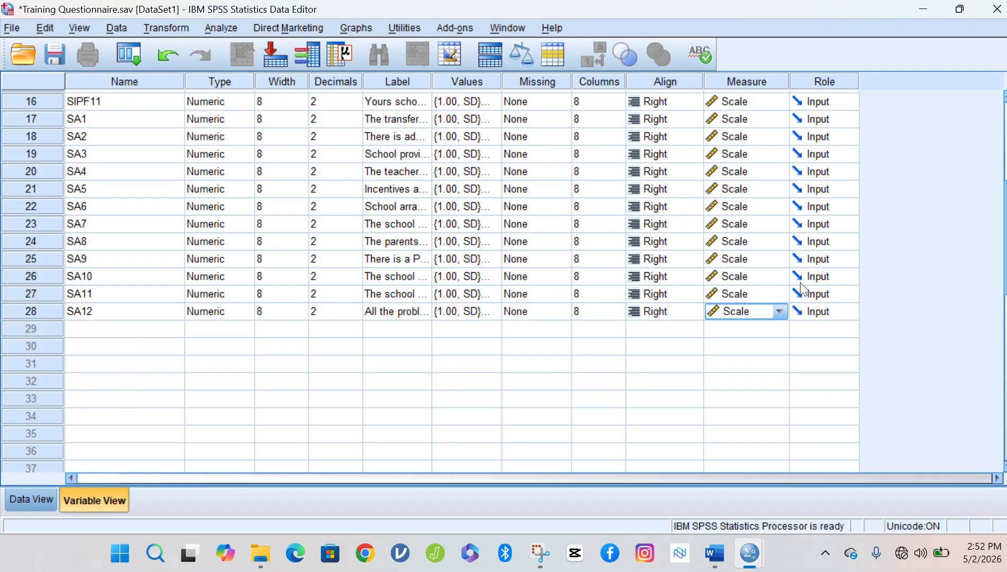
{"action": "left_click_drag", "start_coordinate": [1003, 238], "coordinate": [955, 97]}
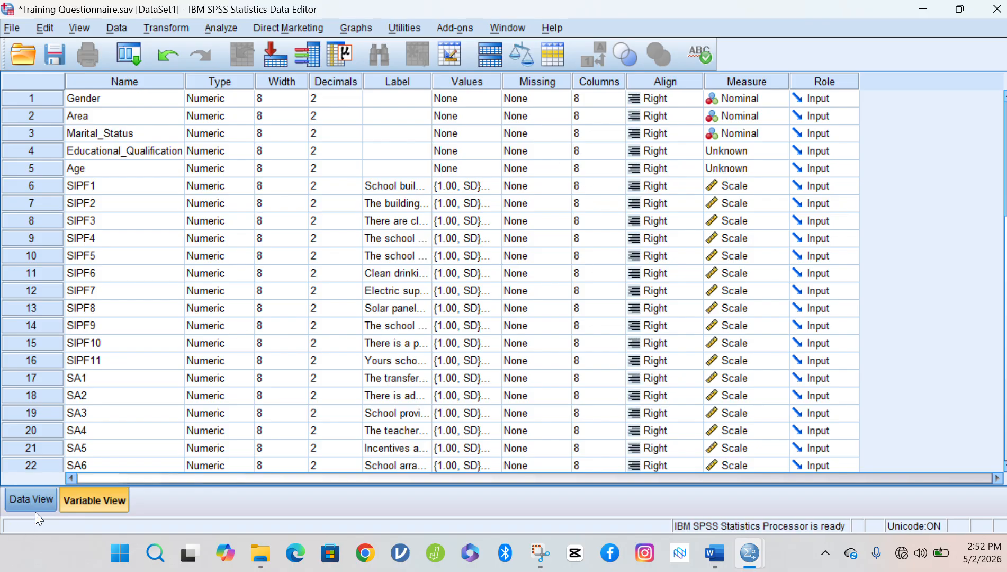
Switch to Data View and step through the first five case rows.
{"action": "left_click", "coordinate": [17, 506]}
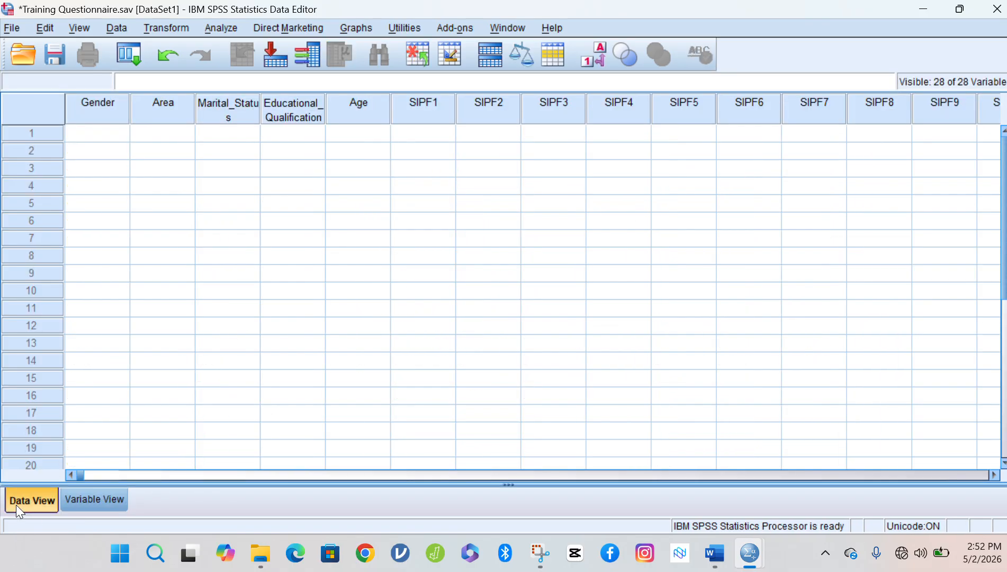
{"action": "left_click", "coordinate": [29, 136]}
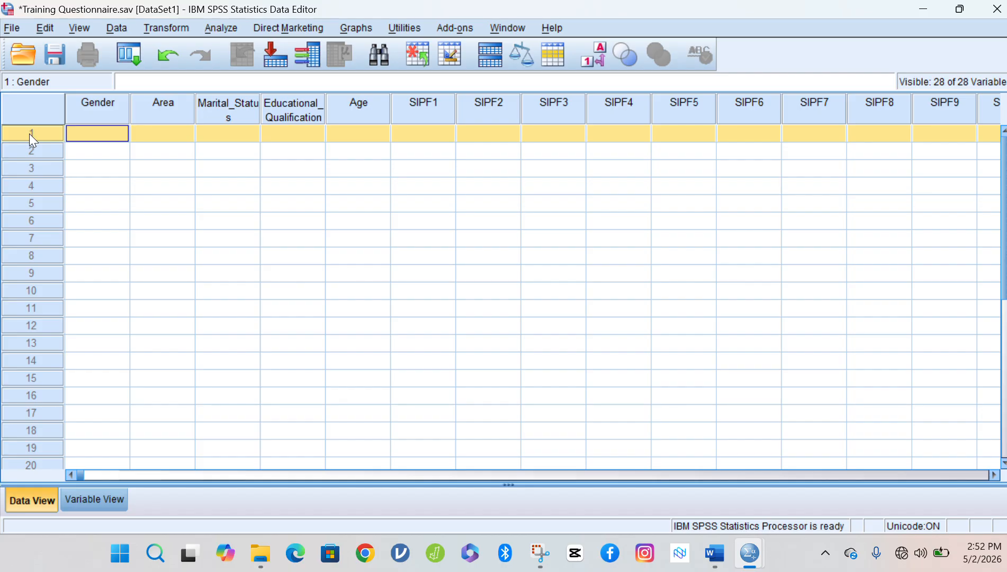
{"action": "left_click", "coordinate": [45, 144]}
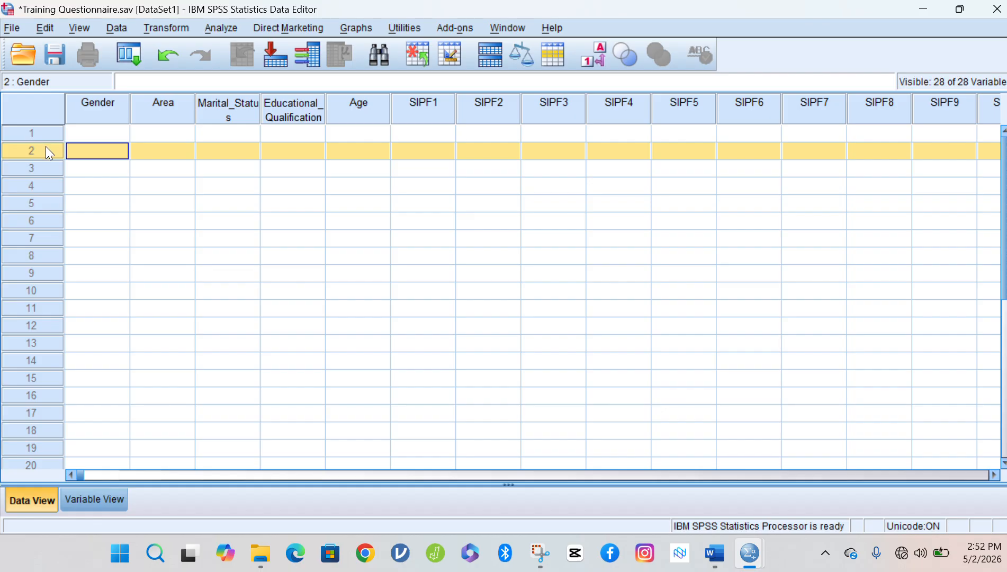
{"action": "left_click", "coordinate": [46, 168]}
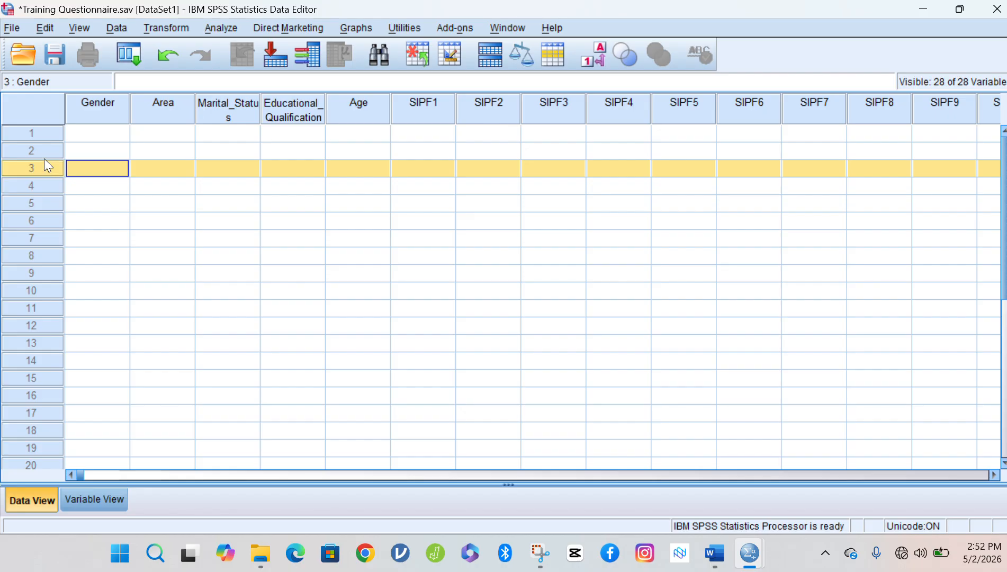
{"action": "left_click", "coordinate": [46, 130]}
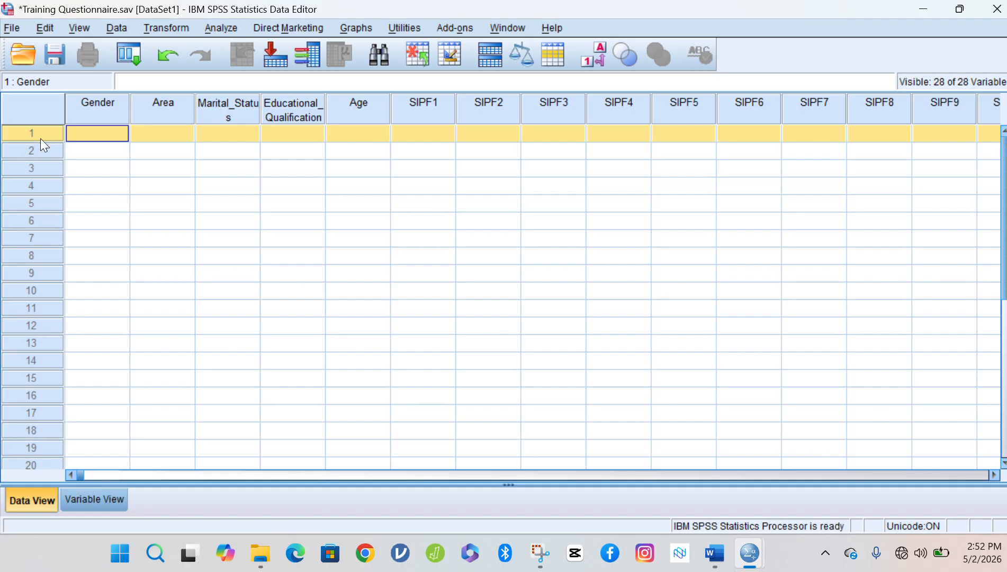
{"action": "left_click", "coordinate": [39, 149]}
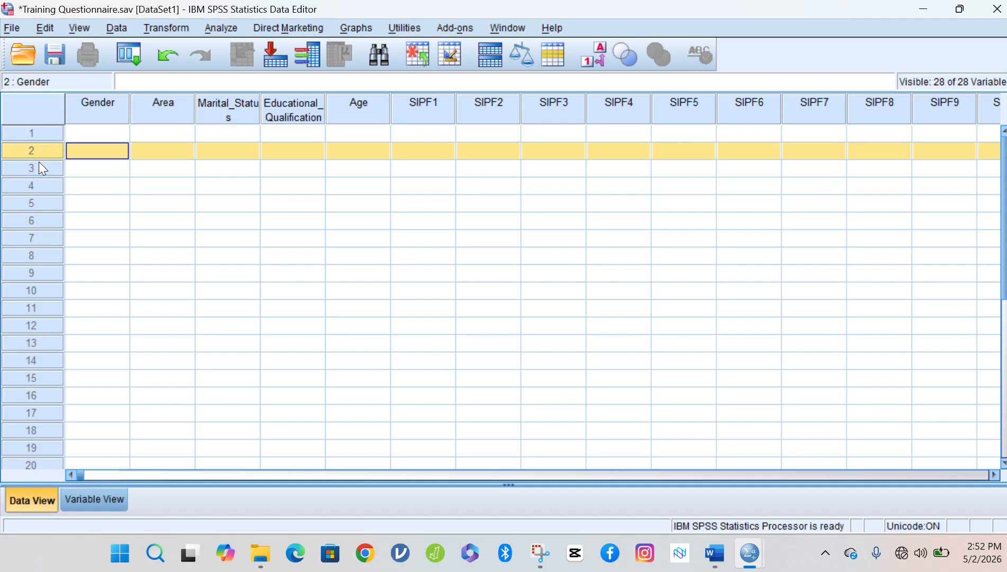
{"action": "left_click", "coordinate": [42, 171]}
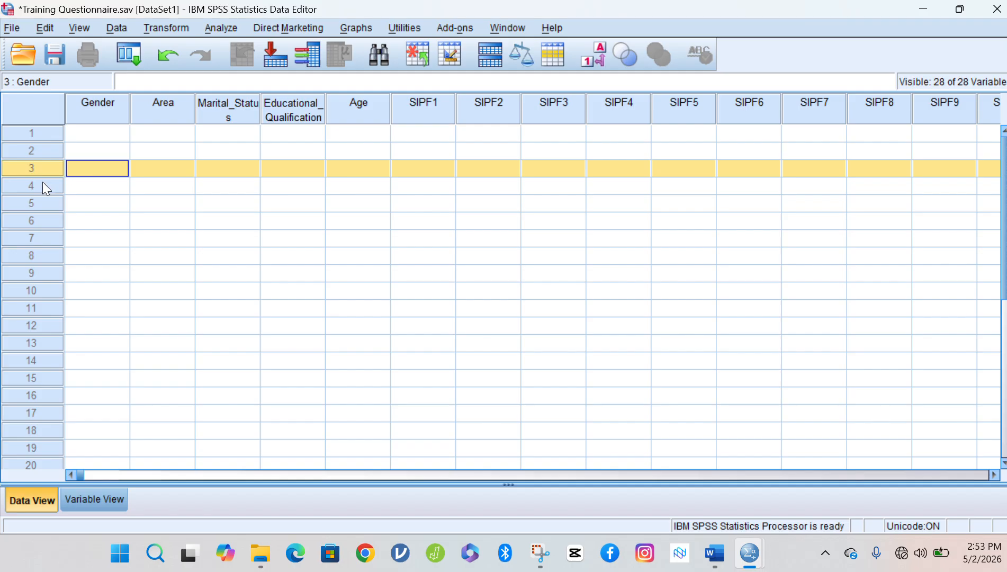
{"action": "left_click", "coordinate": [42, 182]}
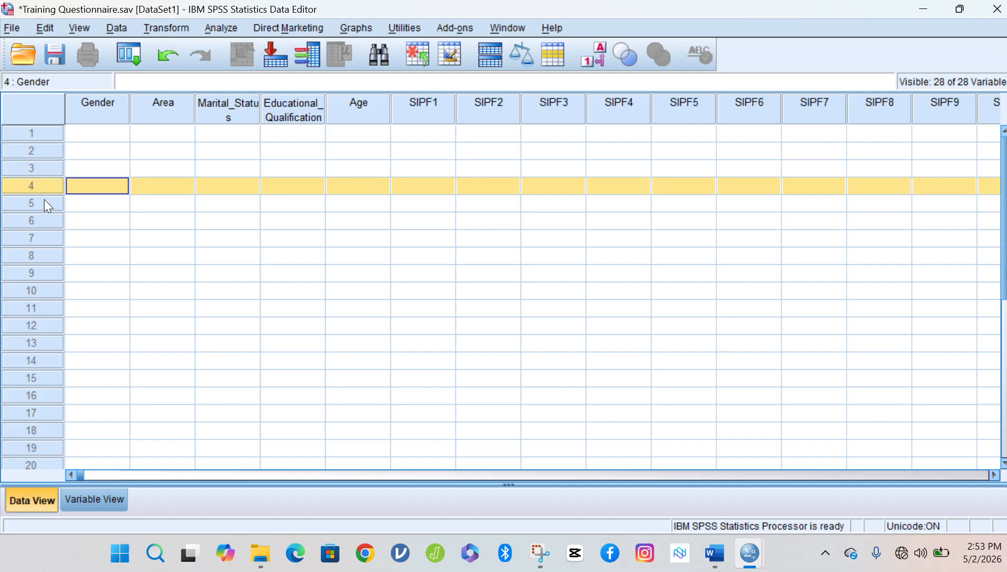
{"action": "left_click", "coordinate": [44, 202]}
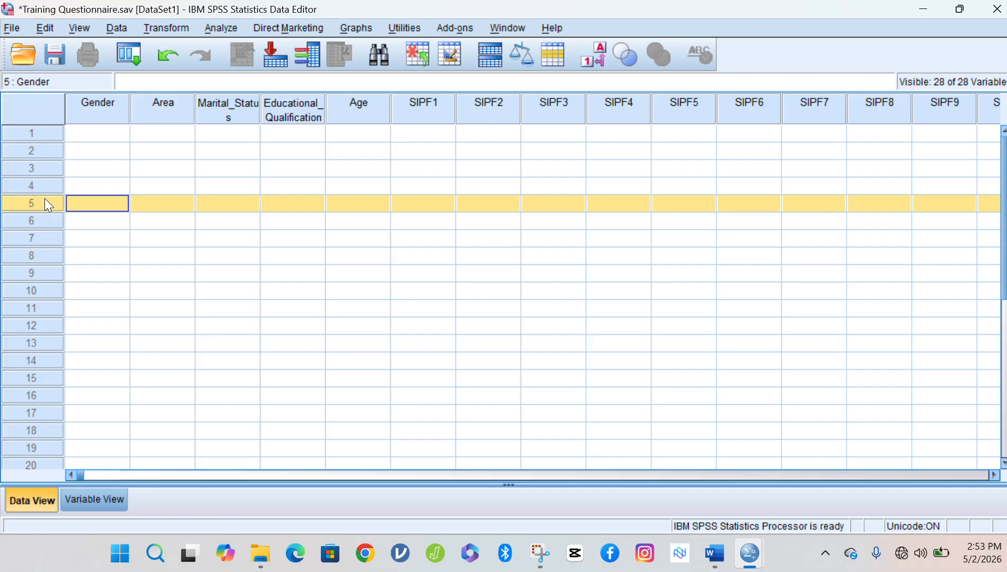
Enter 2 in case 1's Gender cell and go back to Variable View.
{"action": "left_click", "coordinate": [95, 133]}
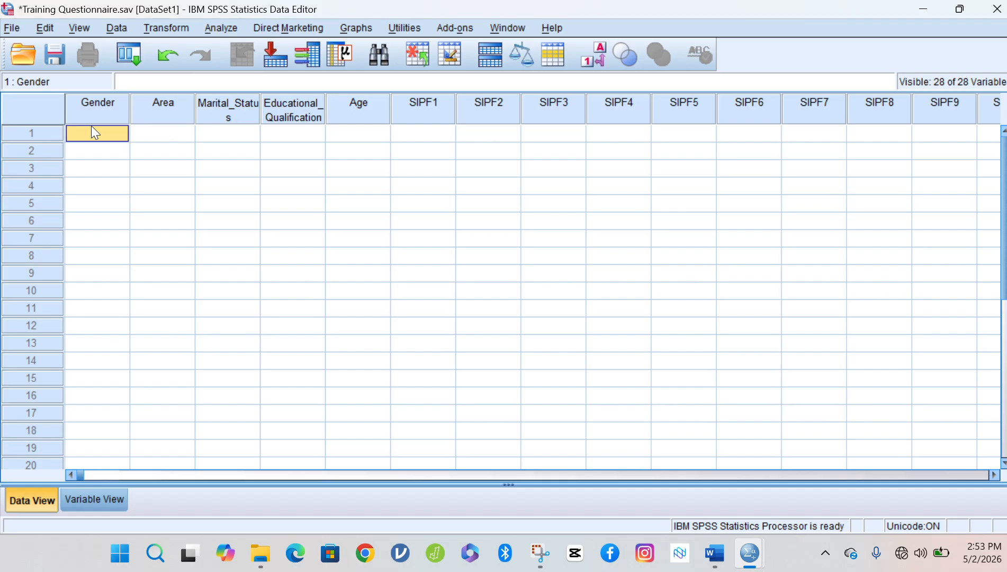
{"action": "type", "text": "2"}
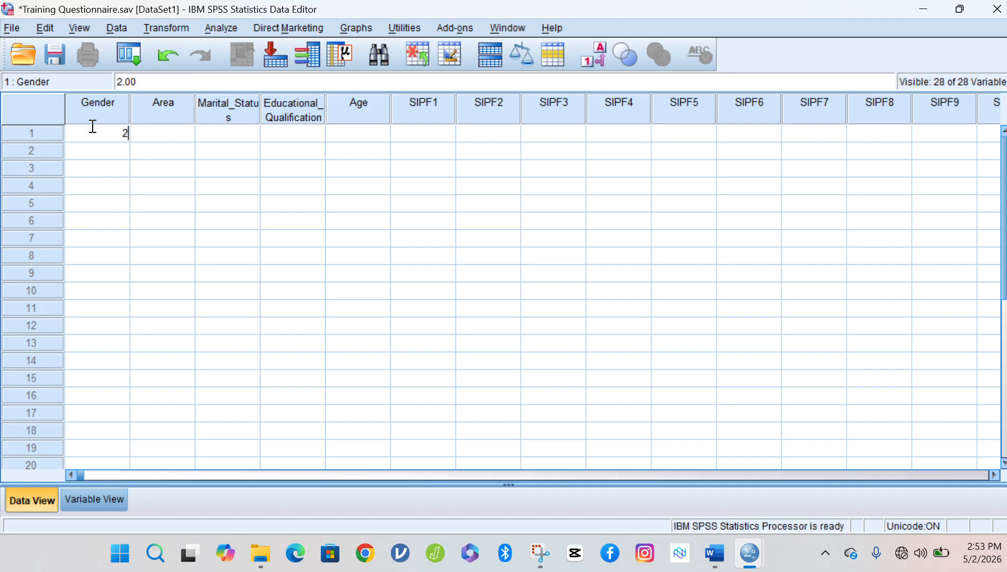
{"action": "left_click", "coordinate": [110, 505]}
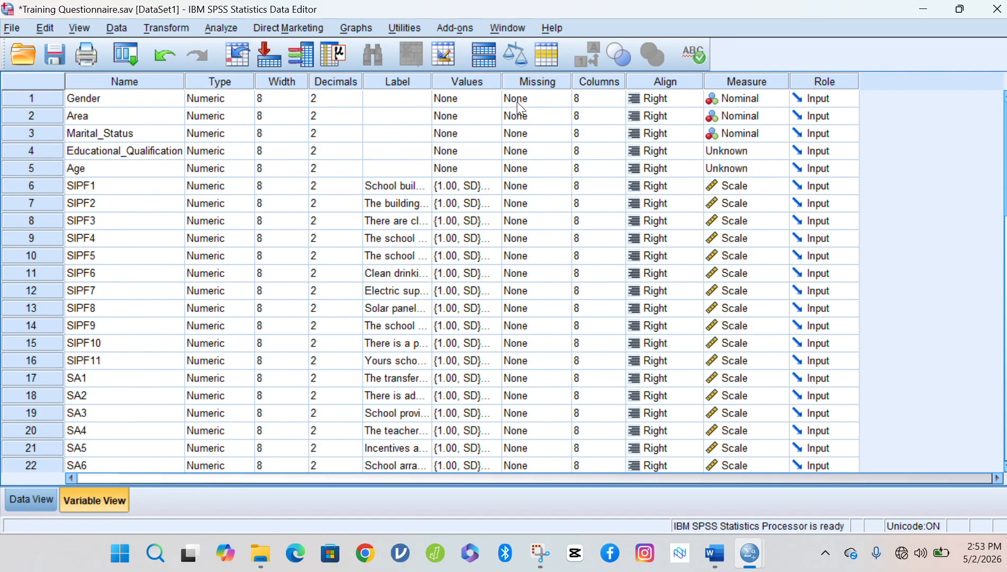
Give Gender the value labels 1 = m and 2 = f.
{"action": "left_click", "coordinate": [488, 98]}
{"action": "left_click", "coordinate": [487, 99]}
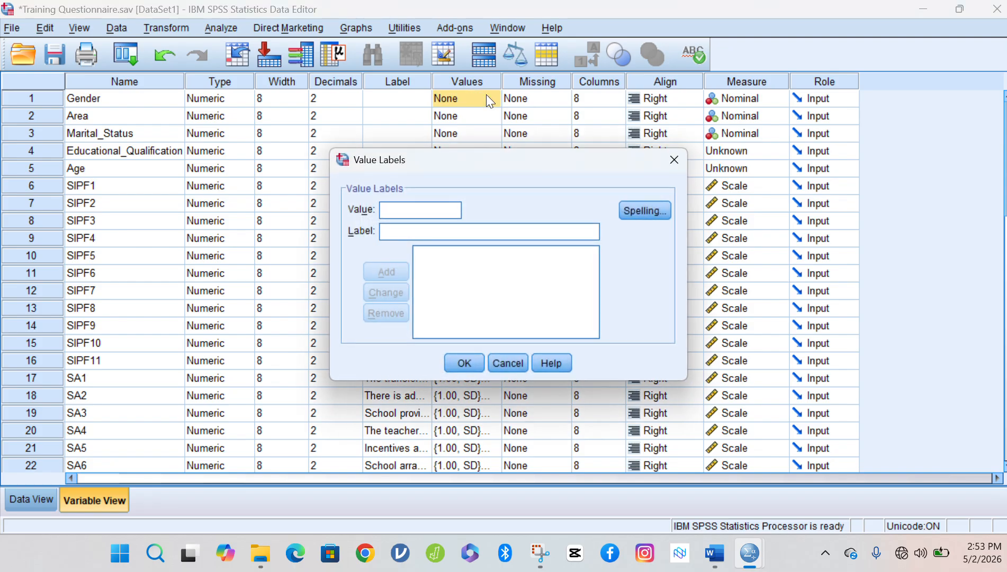
{"action": "type", "text": "1"}
{"action": "left_click", "coordinate": [412, 233]}
{"action": "type", "text": "m"}
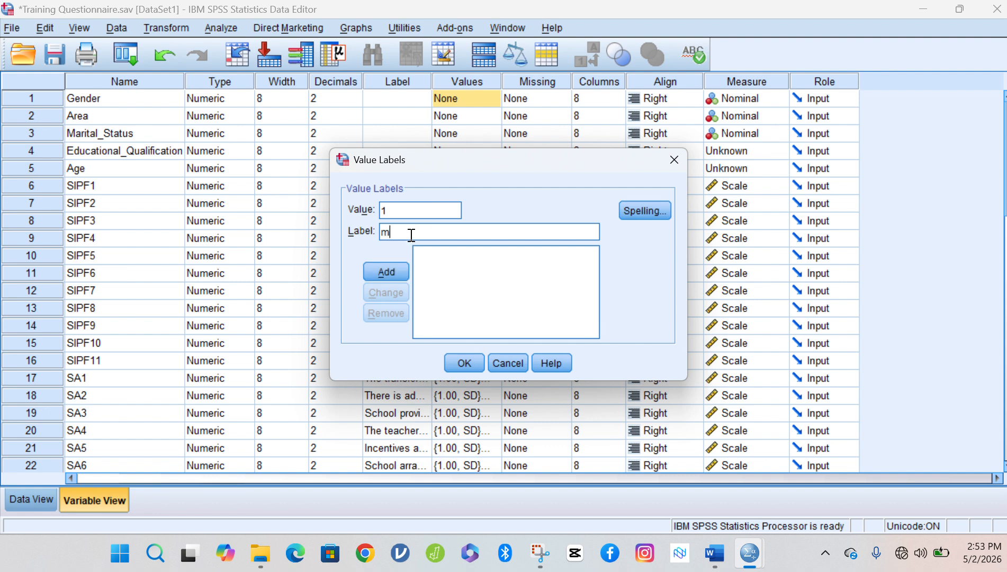
{"action": "left_click", "coordinate": [388, 269]}
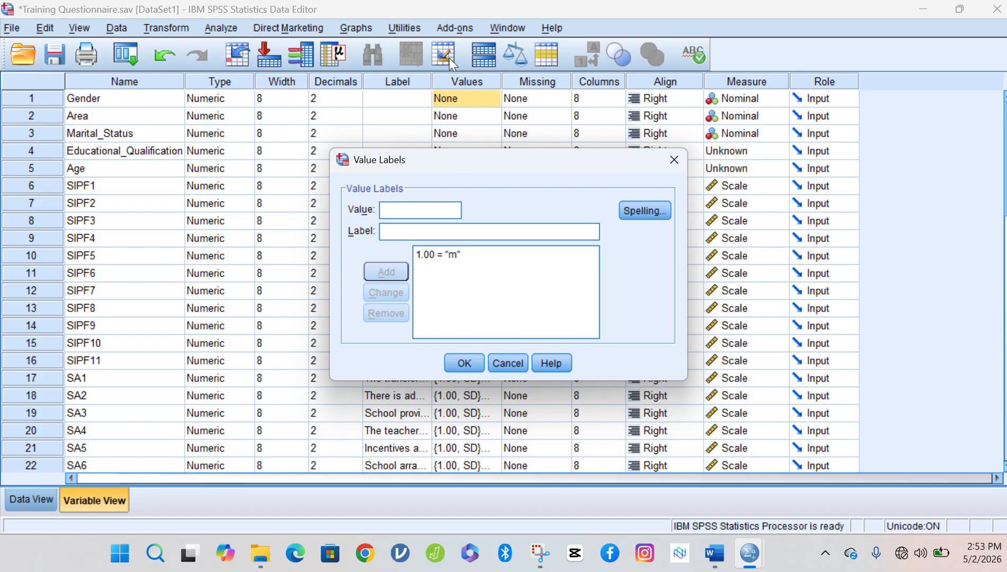
{"action": "left_click", "coordinate": [418, 210]}
{"action": "type", "text": "2"}
{"action": "left_click", "coordinate": [394, 233]}
{"action": "type", "text": "f"}
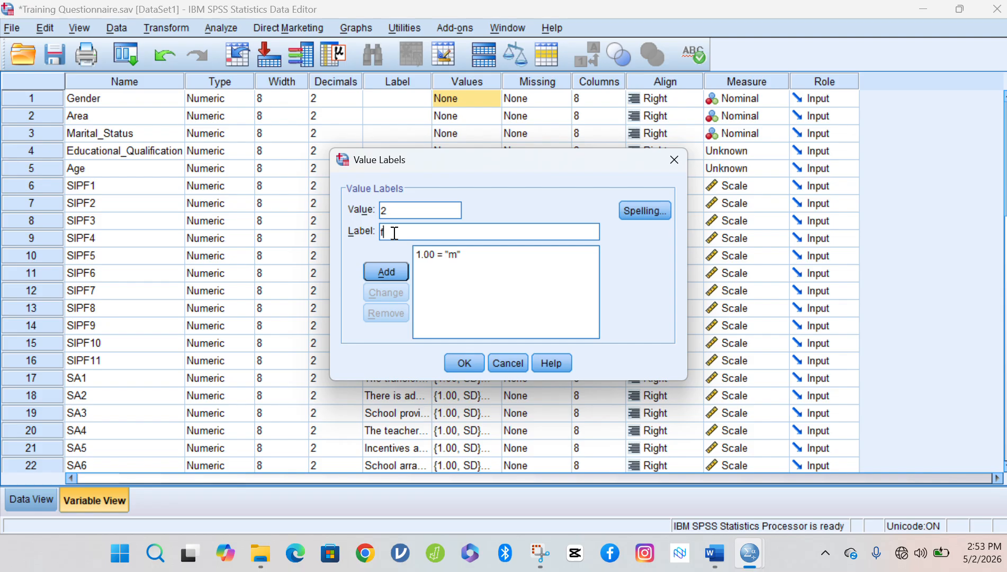
{"action": "left_click", "coordinate": [374, 272]}
{"action": "left_click", "coordinate": [463, 365]}
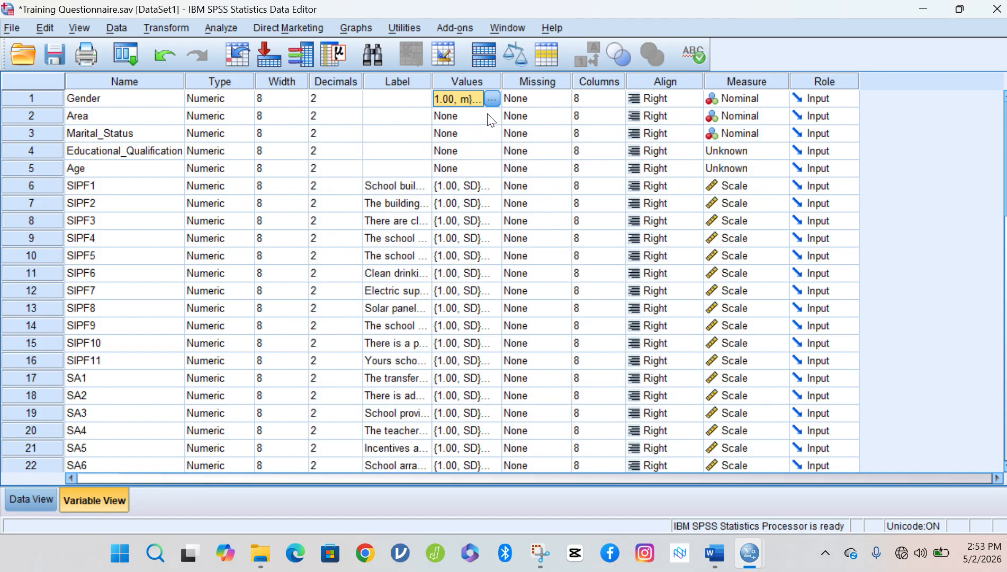
Give Area the value labels 1 = urban and 2 = rural.
{"action": "left_click", "coordinate": [492, 117]}
{"action": "left_click", "coordinate": [492, 117]}
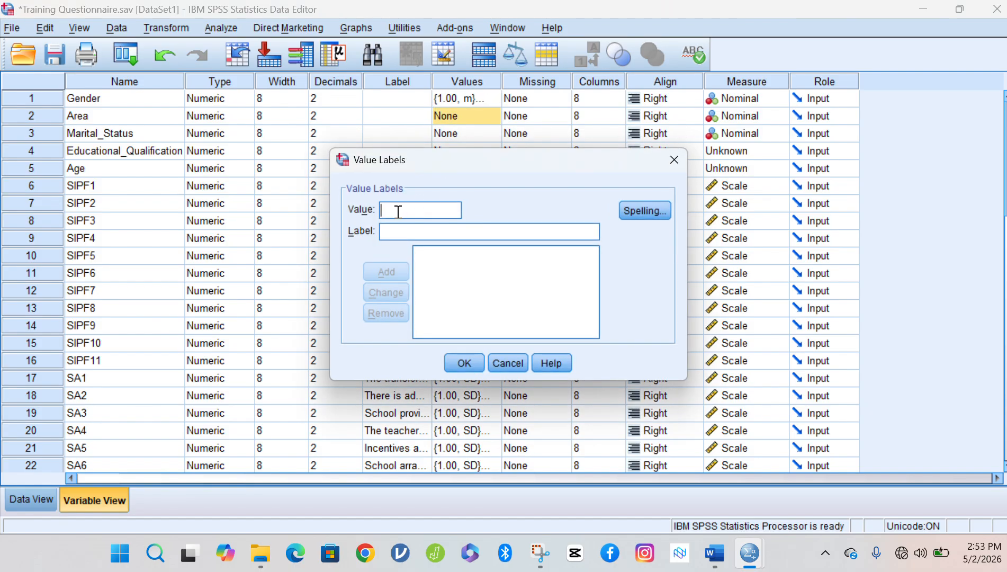
{"action": "type", "text": "1"}
{"action": "left_click", "coordinate": [397, 230]}
{"action": "type", "text": "urban"}
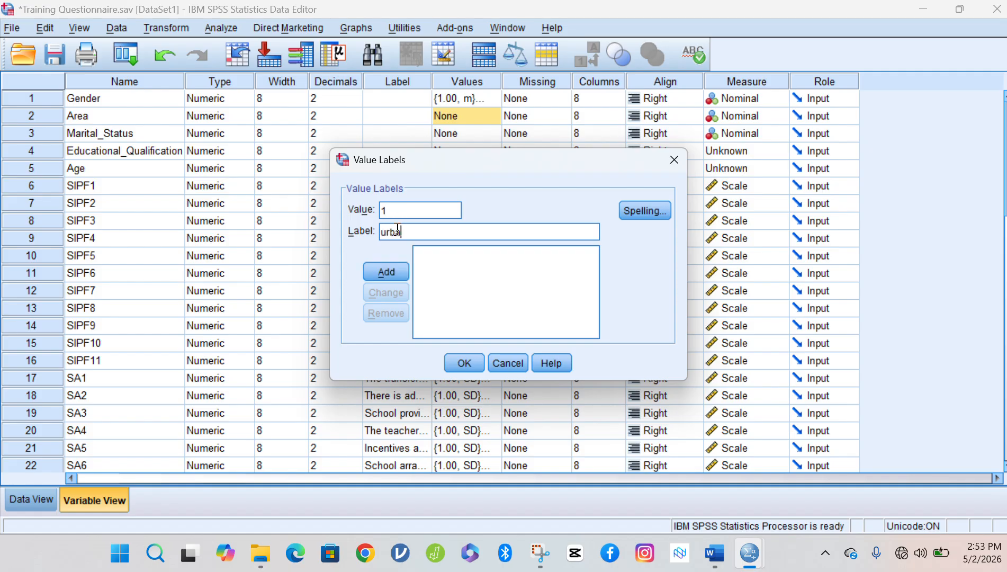
{"action": "left_click", "coordinate": [395, 270]}
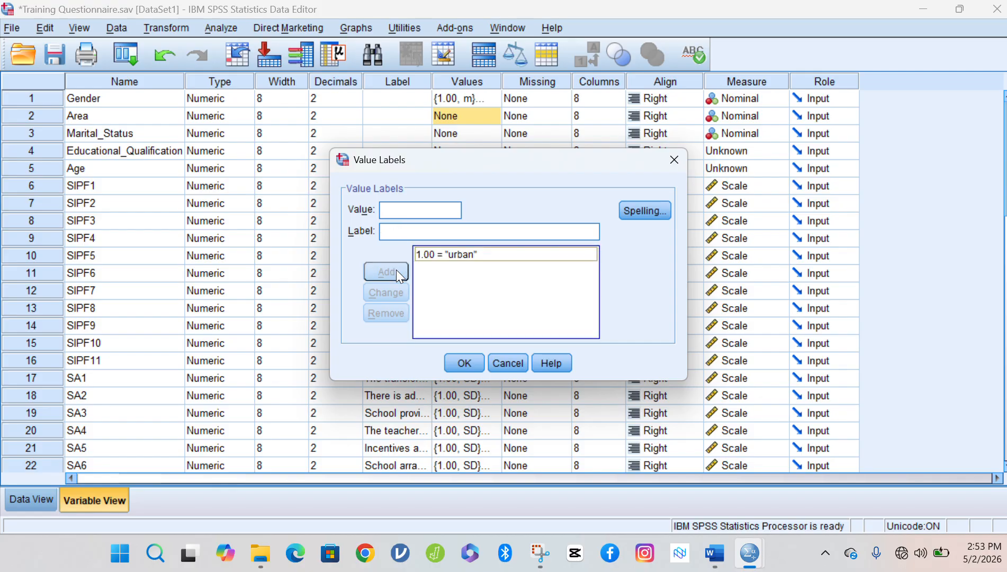
{"action": "type", "text": "2"}
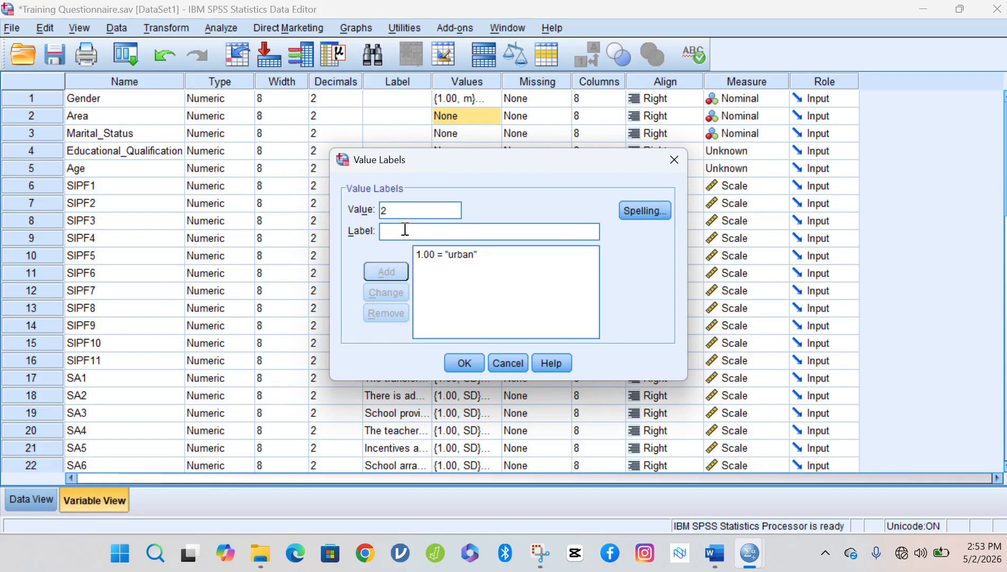
{"action": "left_click", "coordinate": [404, 233]}
{"action": "type", "text": "rural"}
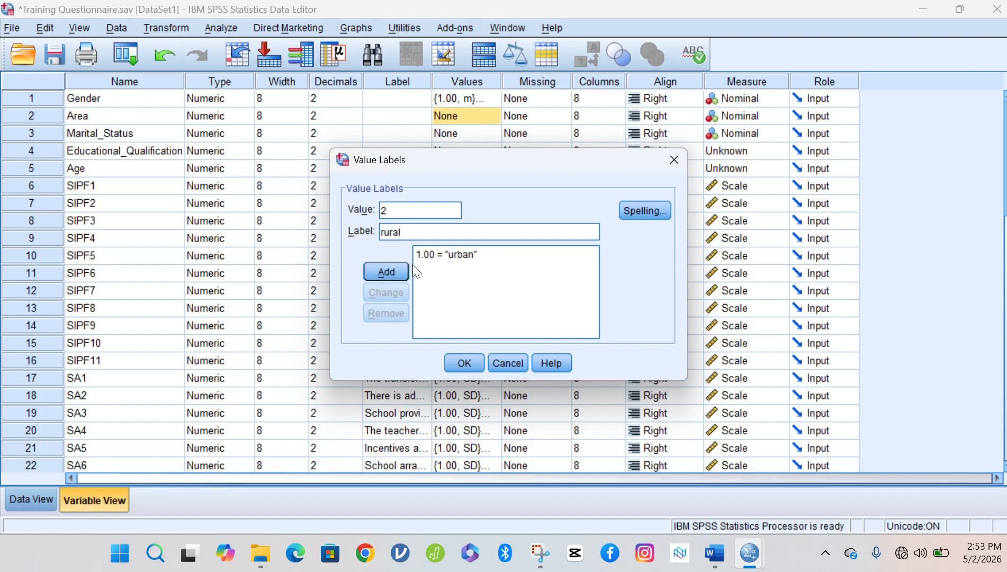
{"action": "left_click", "coordinate": [395, 274]}
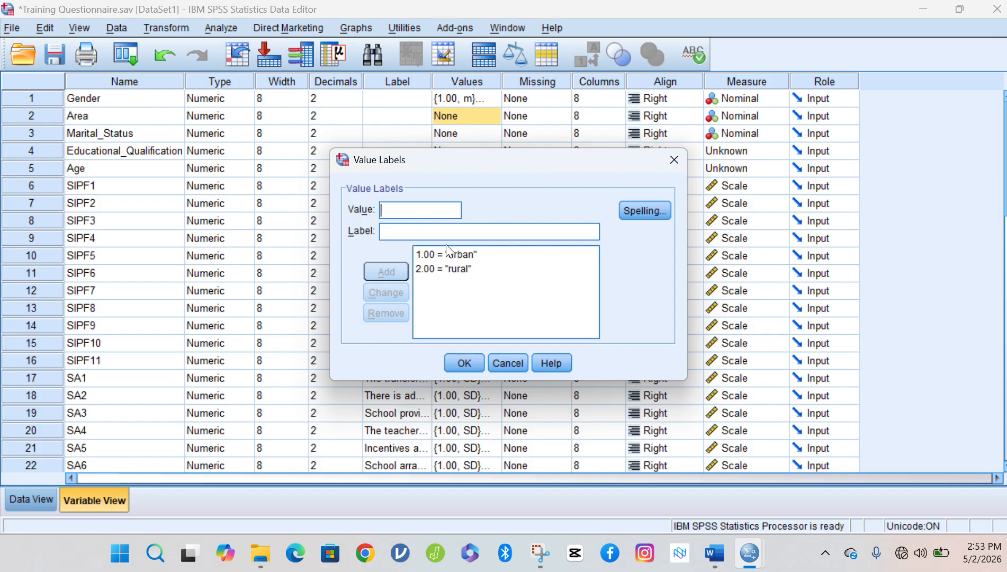
{"action": "left_click", "coordinate": [464, 363]}
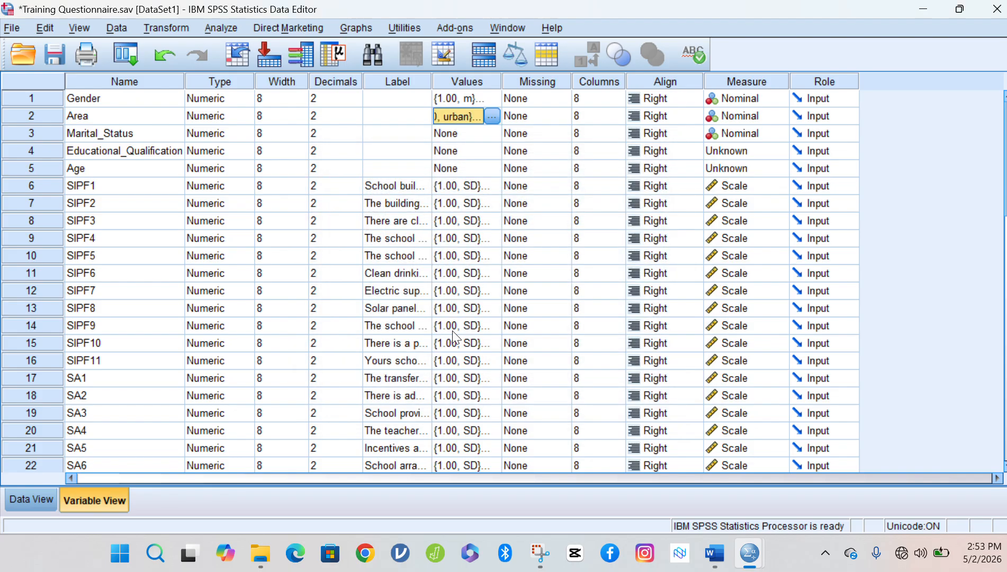
{"action": "left_click", "coordinate": [460, 134]}
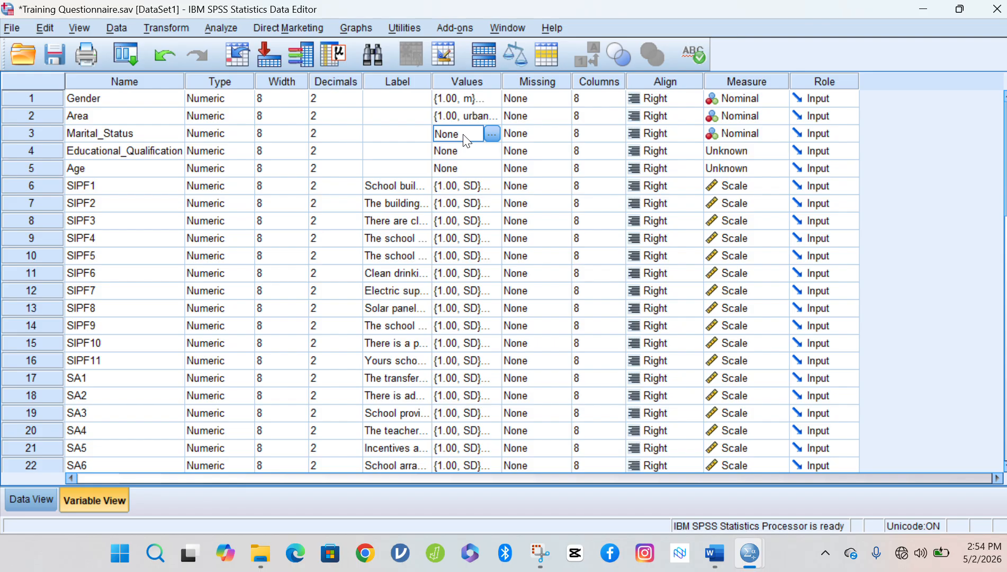
Add value labels 1.00 = 'single' and 2.00 = 'married' to Marital_Status and confirm.
{"action": "left_click", "coordinate": [489, 135]}
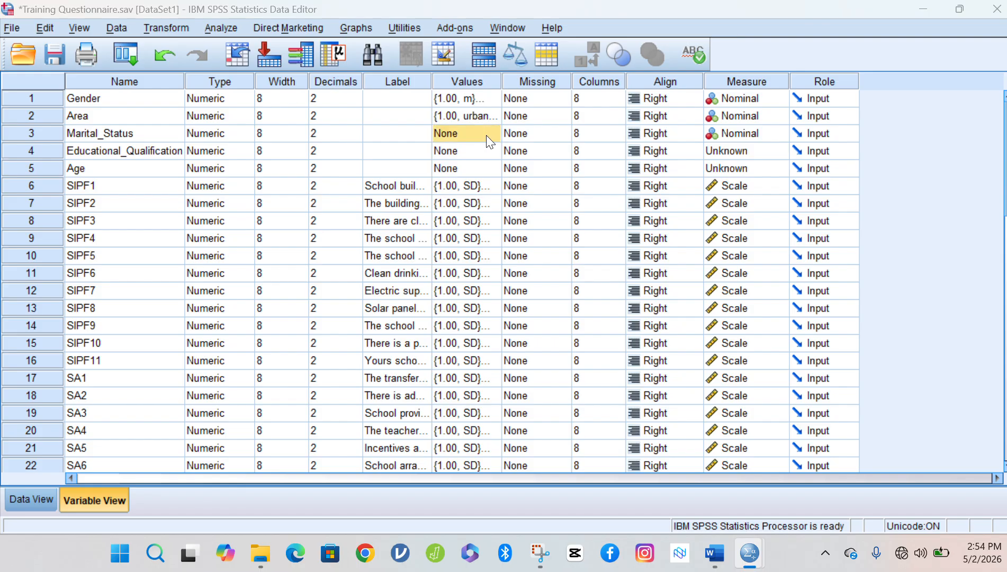
{"action": "type", "text": "1"}
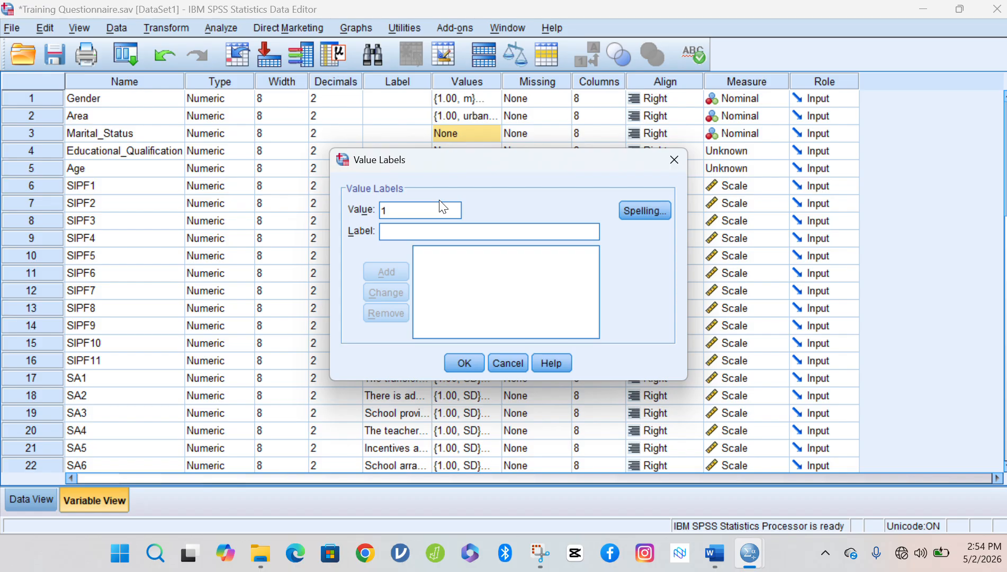
{"action": "left_click", "coordinate": [420, 232]}
{"action": "type", "text": "s"}
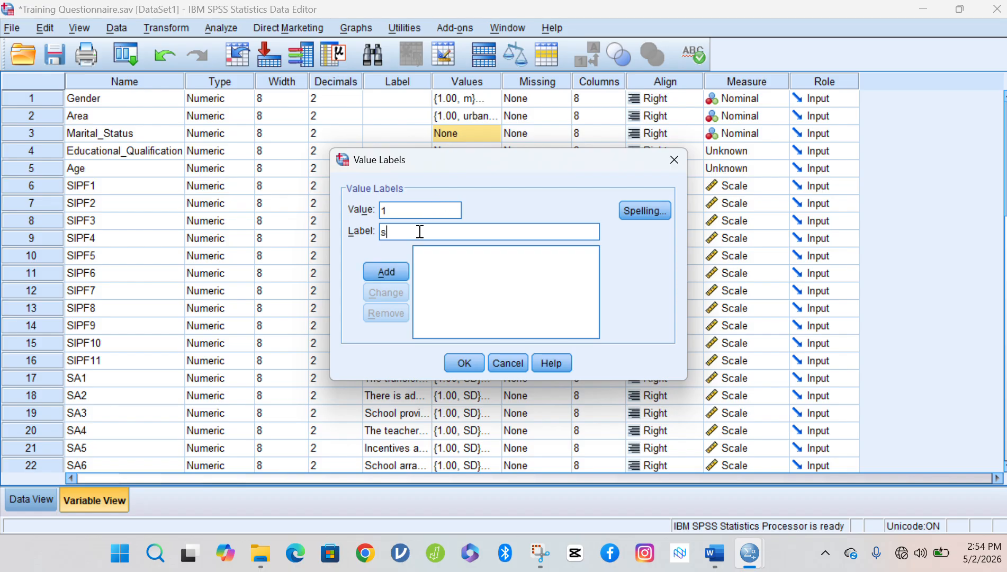
{"action": "type", "text": "ingle"}
{"action": "left_click", "coordinate": [398, 270]}
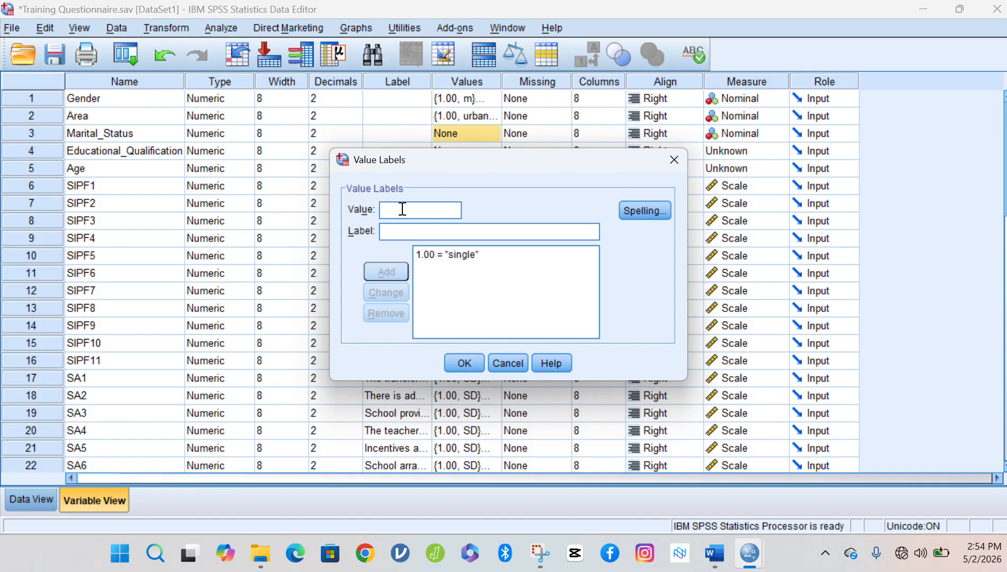
{"action": "type", "text": "2"}
{"action": "left_click", "coordinate": [398, 229]}
{"action": "type", "text": "marri"}
{"action": "type", "text": "ed"}
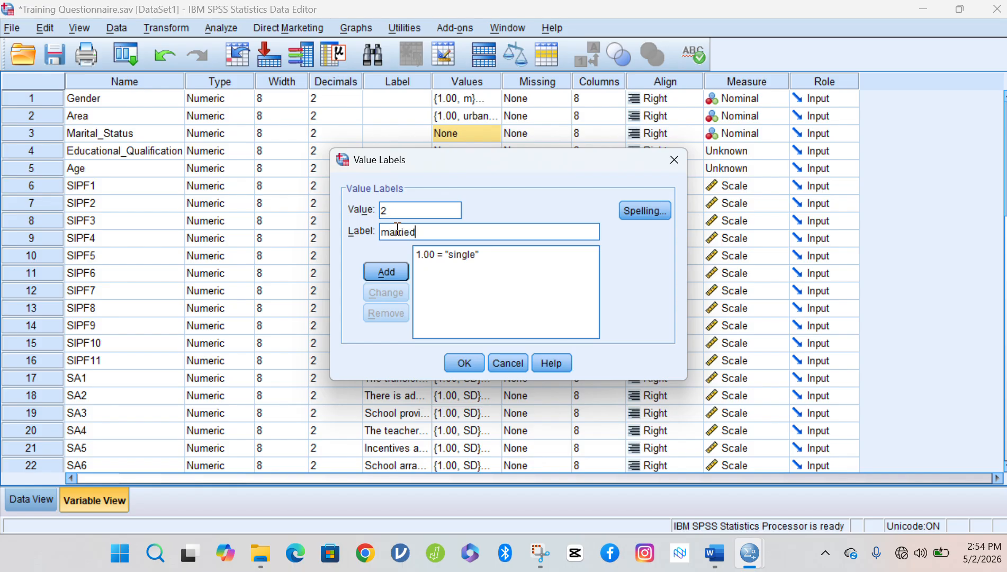
{"action": "left_click", "coordinate": [387, 273]}
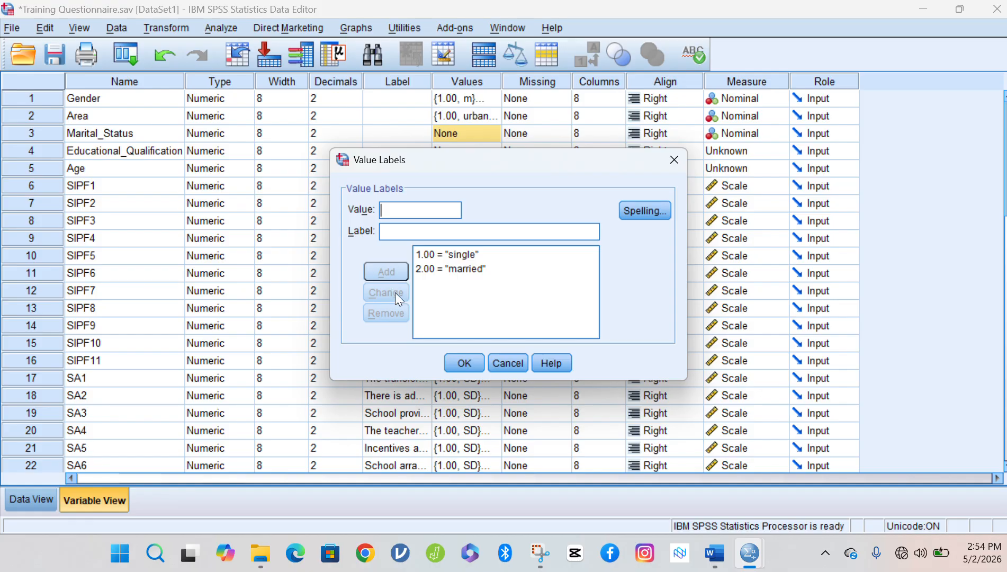
{"action": "left_click", "coordinate": [457, 365]}
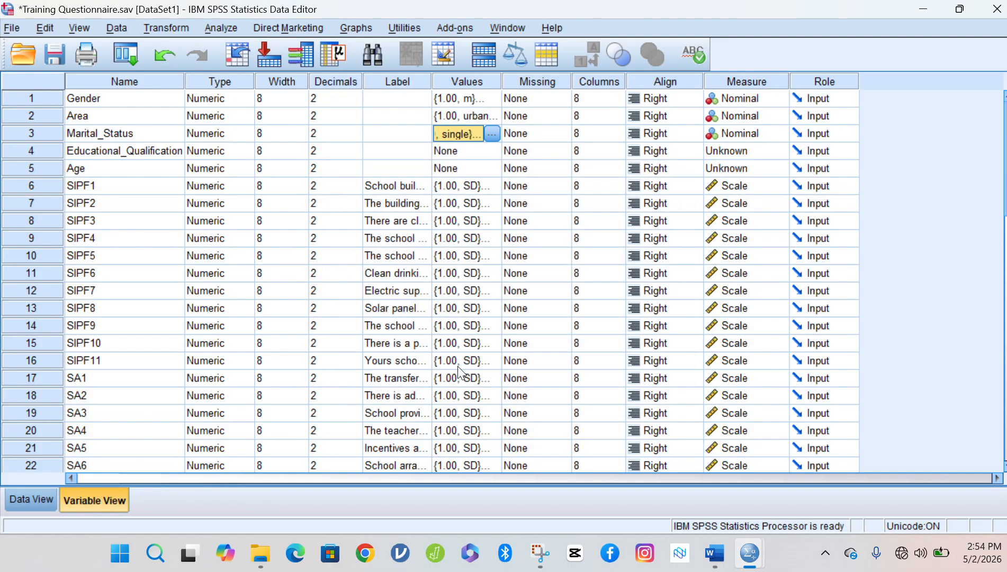
Add value labels 1 = 'BS', 2 = 'MS/Mphil' and 3 = 'PhD' to Educational_Qualification and confirm.
{"action": "left_click", "coordinate": [459, 153]}
{"action": "left_click", "coordinate": [491, 151]}
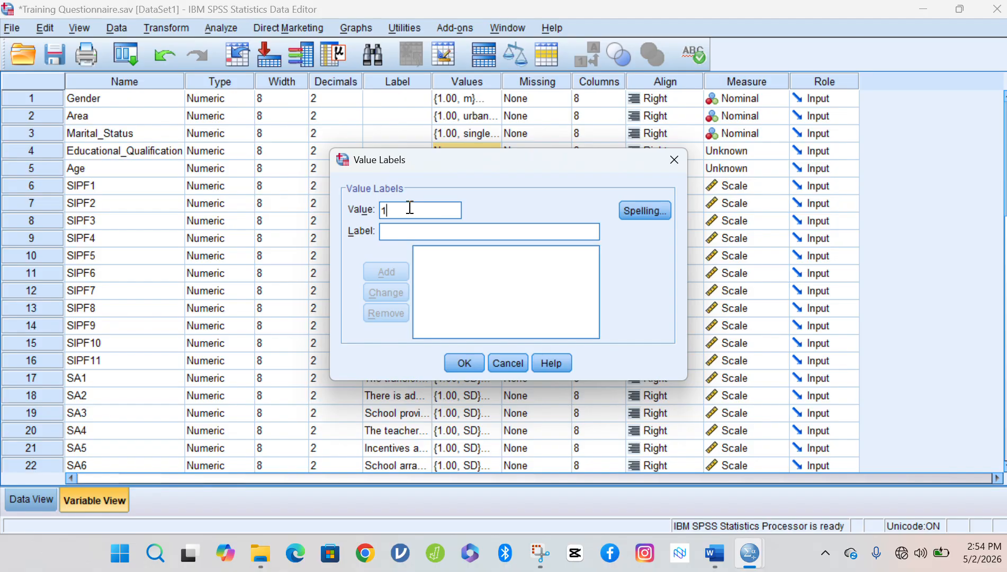
{"action": "left_click", "coordinate": [390, 234]}
{"action": "type", "text": "BS"}
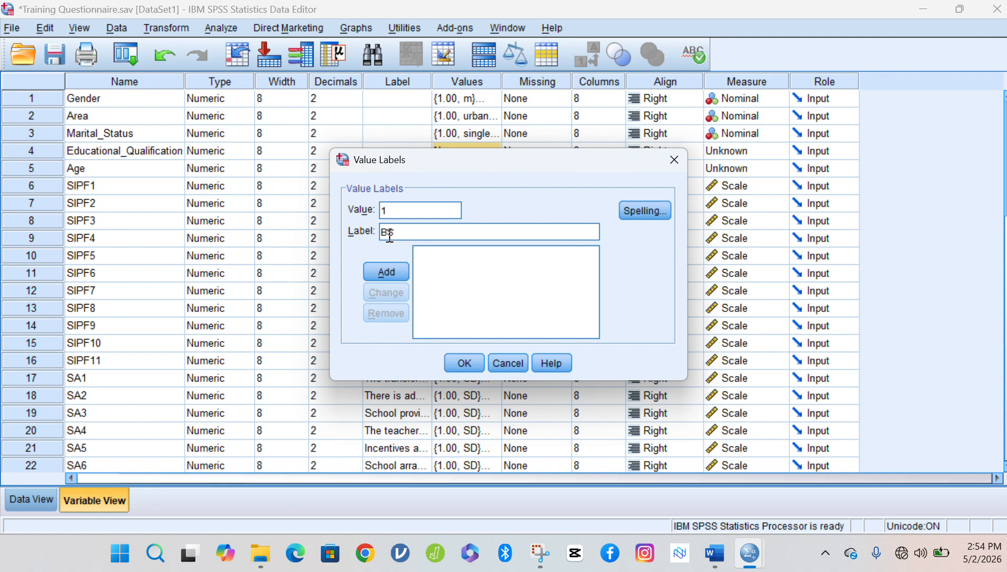
{"action": "left_click", "coordinate": [387, 268]}
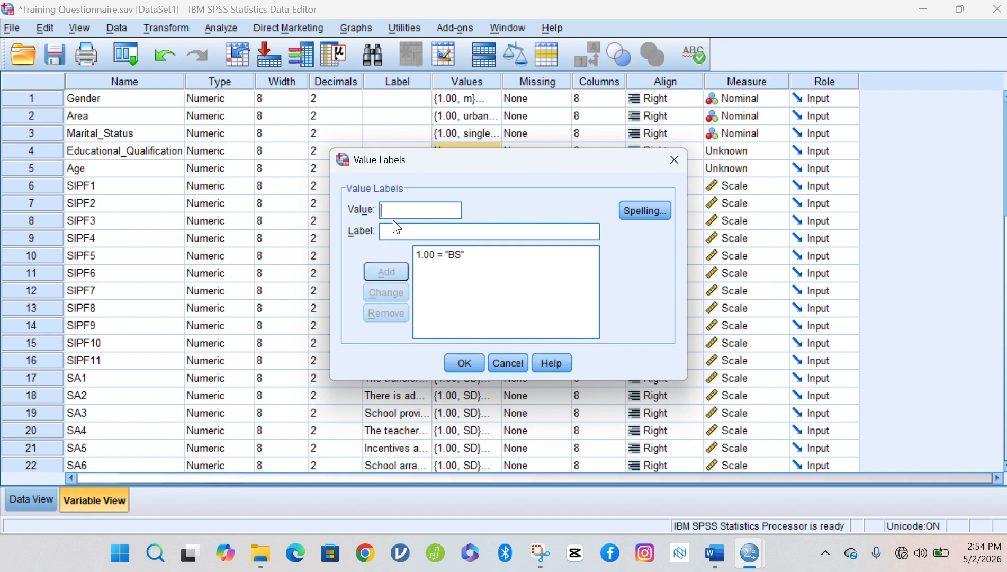
{"action": "left_click", "coordinate": [411, 208]}
{"action": "type", "text": "2"}
{"action": "left_click", "coordinate": [402, 234]}
{"action": "type", "text": "MS"}
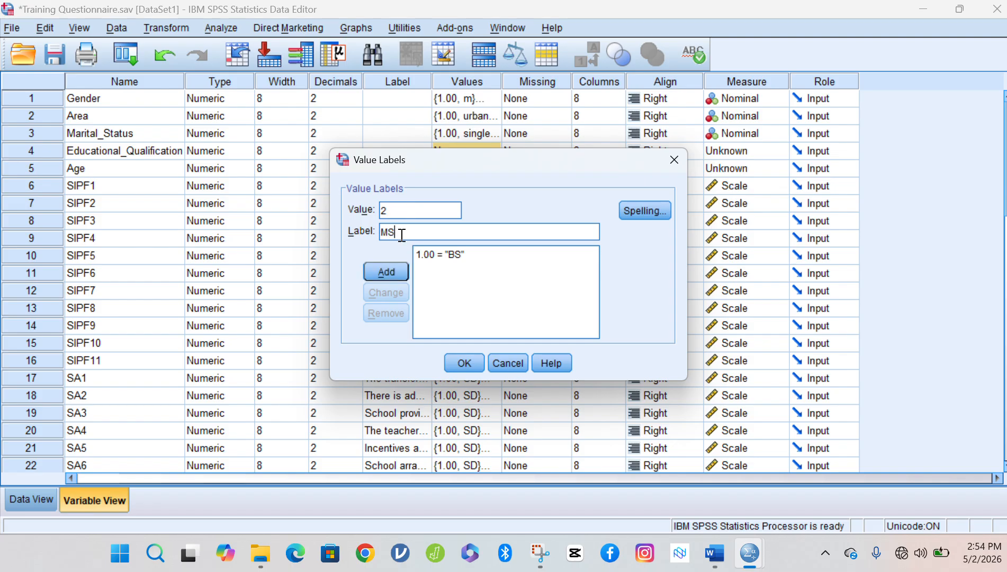
{"action": "type", "text": "/Mphil"}
{"action": "left_click", "coordinate": [397, 269]}
{"action": "type", "text": "3"}
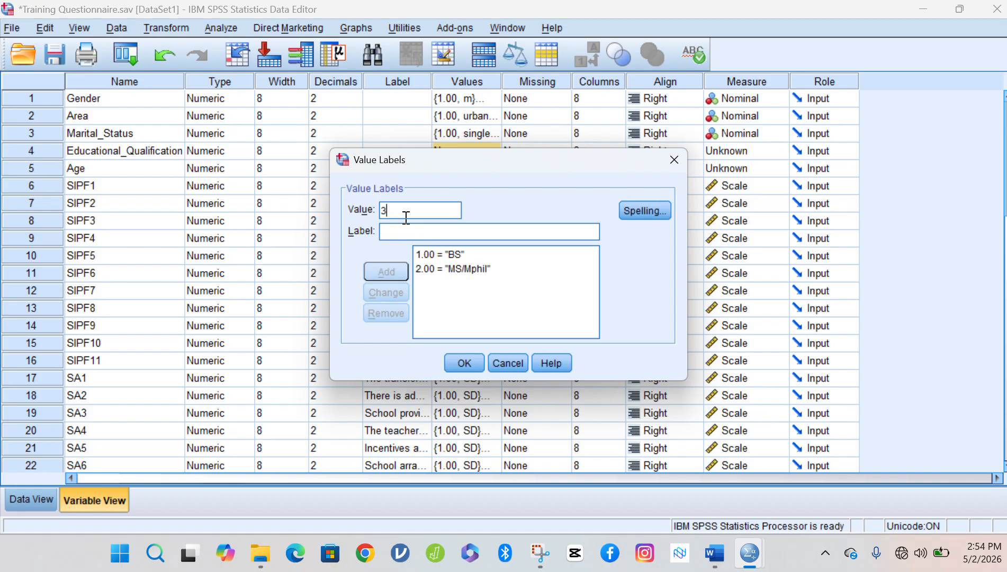
{"action": "left_click", "coordinate": [407, 227]}
{"action": "type", "text": "PhD"}
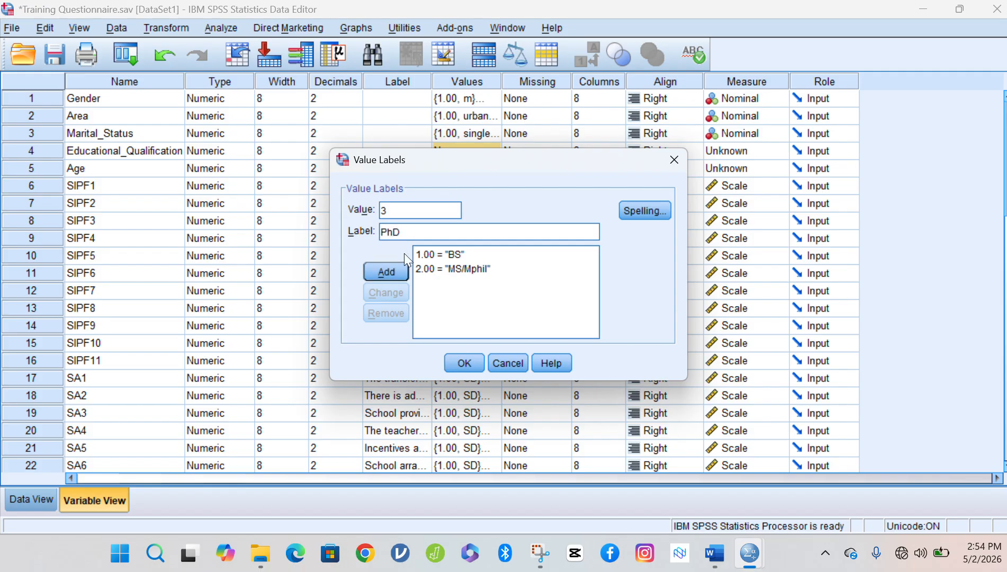
{"action": "left_click", "coordinate": [383, 273]}
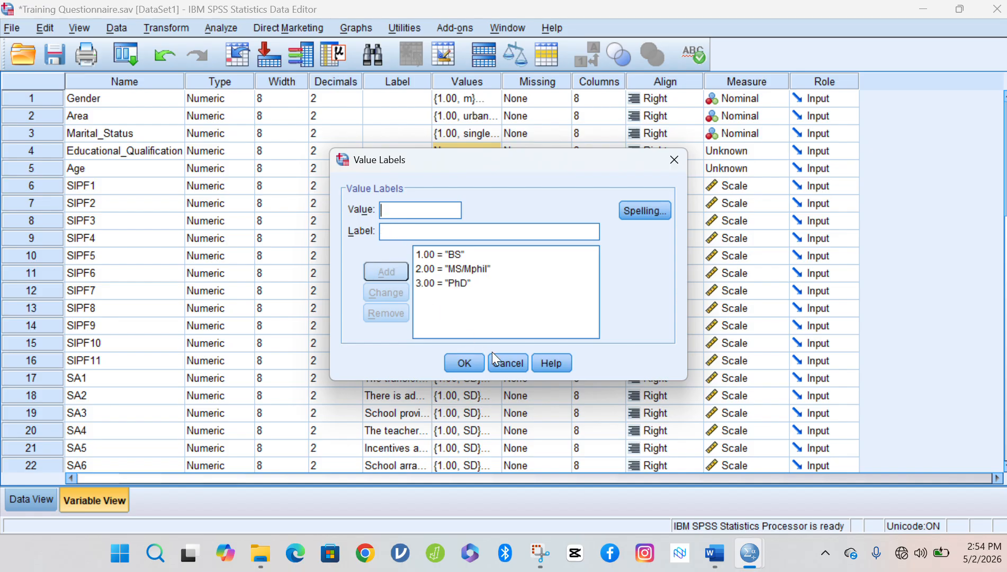
{"action": "left_click", "coordinate": [464, 364]}
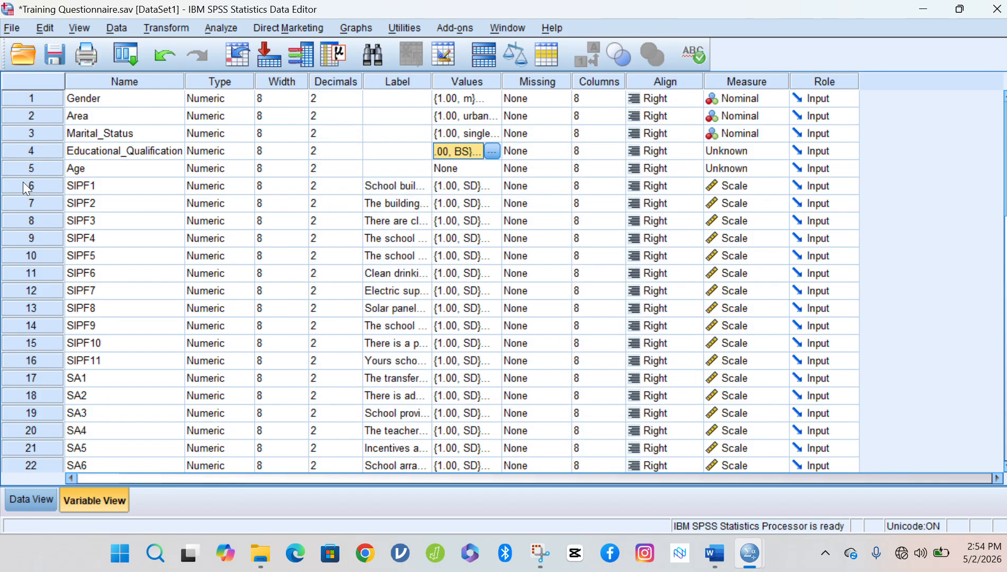
Delete the Age variable (row 5) using Clear from its row menu.
{"action": "left_click", "coordinate": [22, 167]}
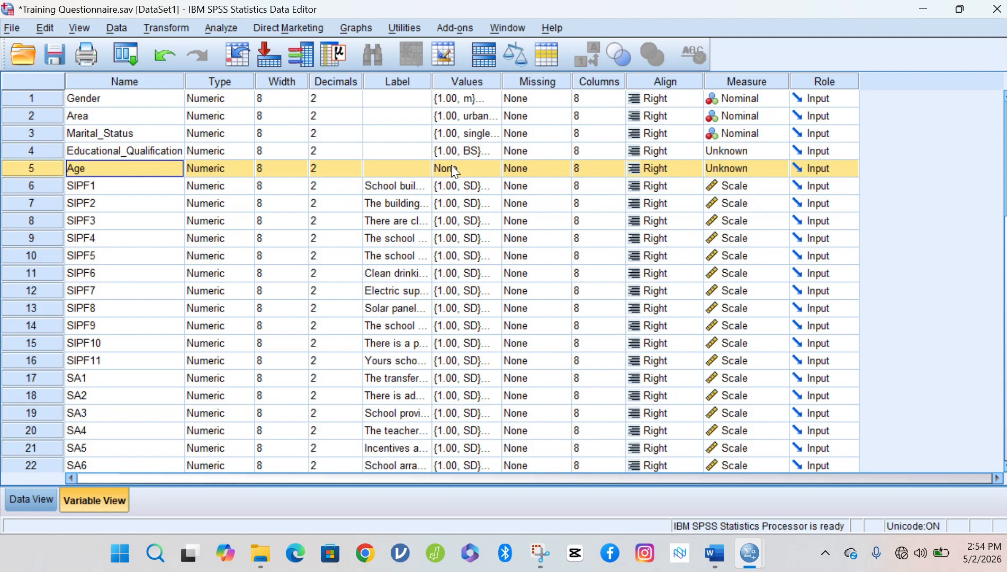
{"action": "right_click", "coordinate": [23, 169]}
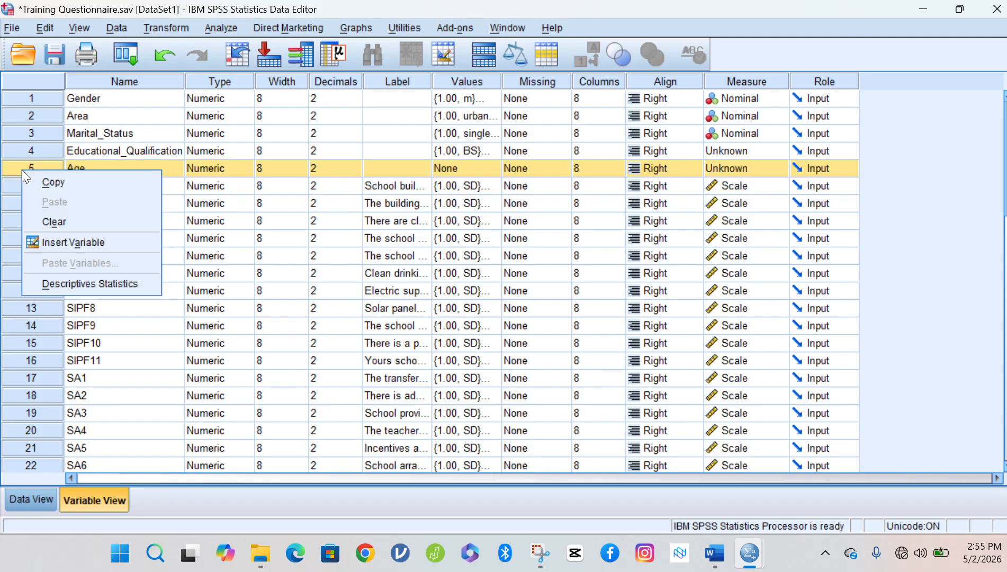
{"action": "left_click", "coordinate": [64, 221]}
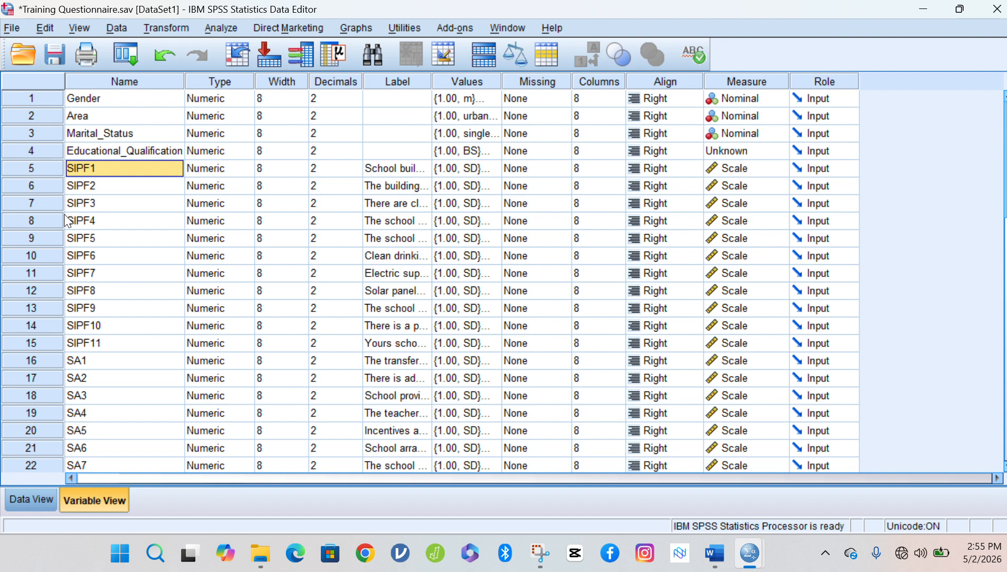
In Data View, enter row 1's demographics: Area 1, Marital_Status 2, Educational_Qualification 1.
{"action": "left_click", "coordinate": [27, 496]}
{"action": "left_click", "coordinate": [47, 132]}
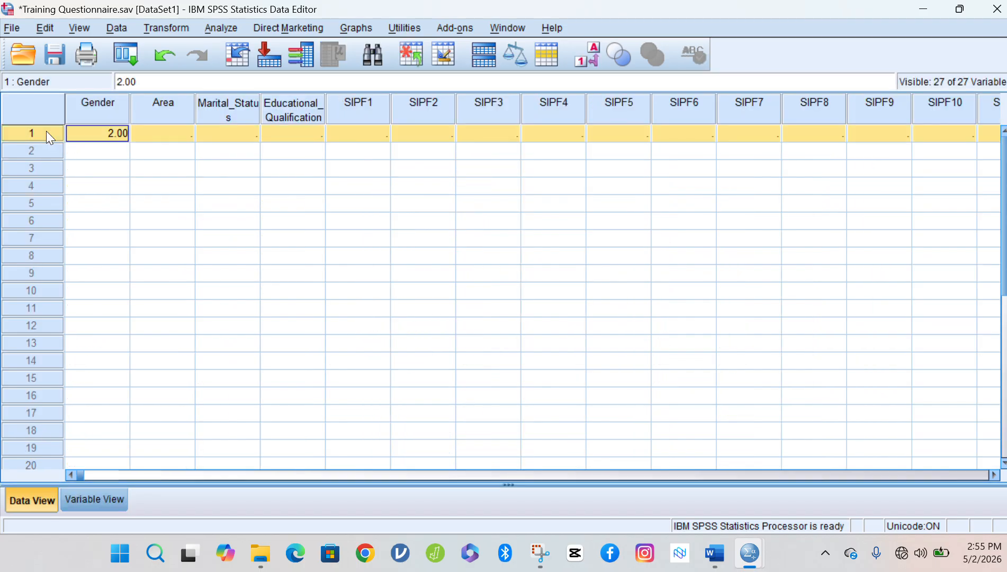
{"action": "left_click", "coordinate": [118, 133]}
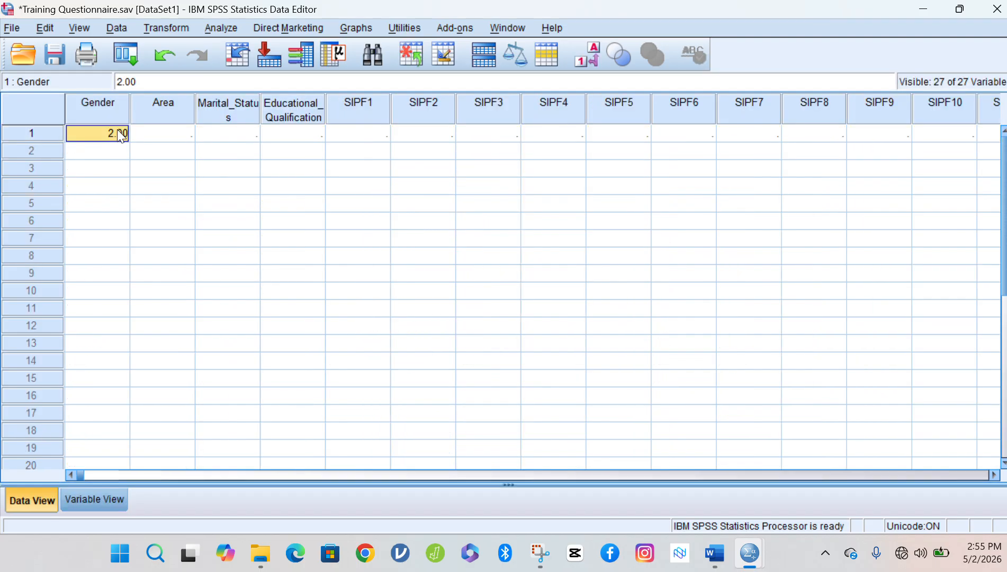
{"action": "left_click", "coordinate": [161, 138]}
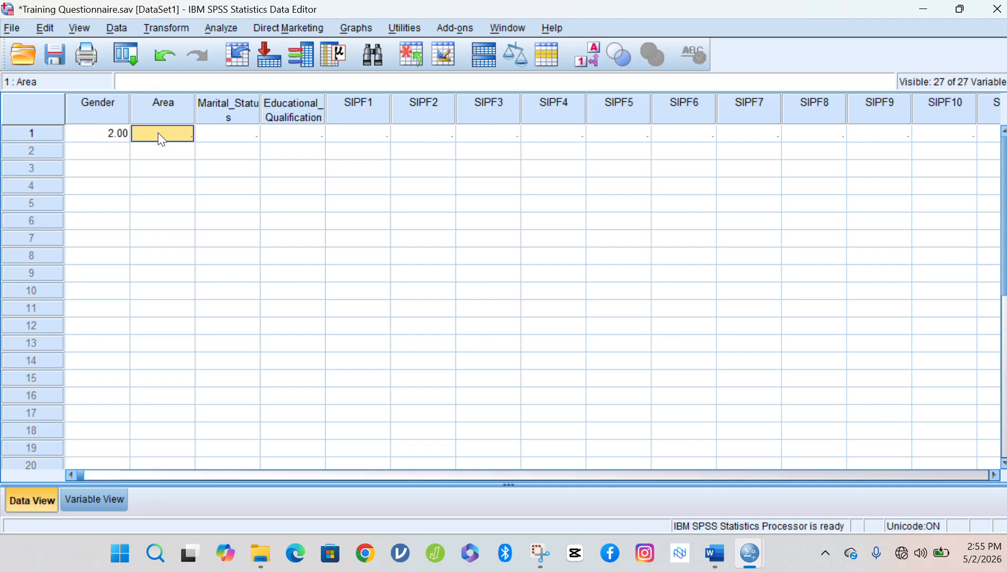
{"action": "type", "text": "1"}
{"action": "key", "text": "Tab"}
{"action": "type", "text": "2"}
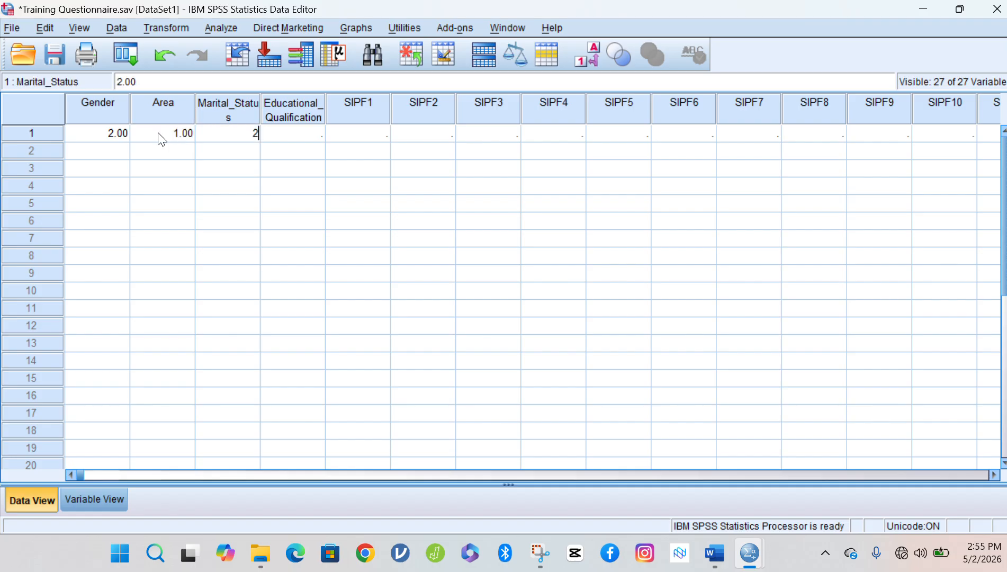
{"action": "key", "text": "Tab"}
{"action": "type", "text": "1"}
{"action": "key", "text": "Tab"}
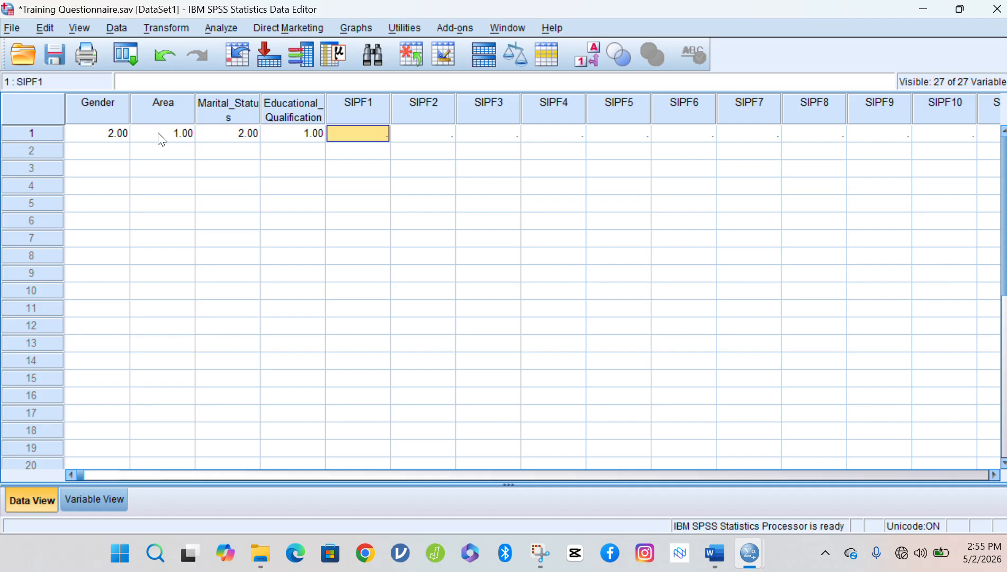
Enter respondent 1's SIPF1–SIPF6 answers as 3, 2, 3, 4, 5, 1.
{"action": "type", "text": "3"}
{"action": "key", "text": "Tab"}
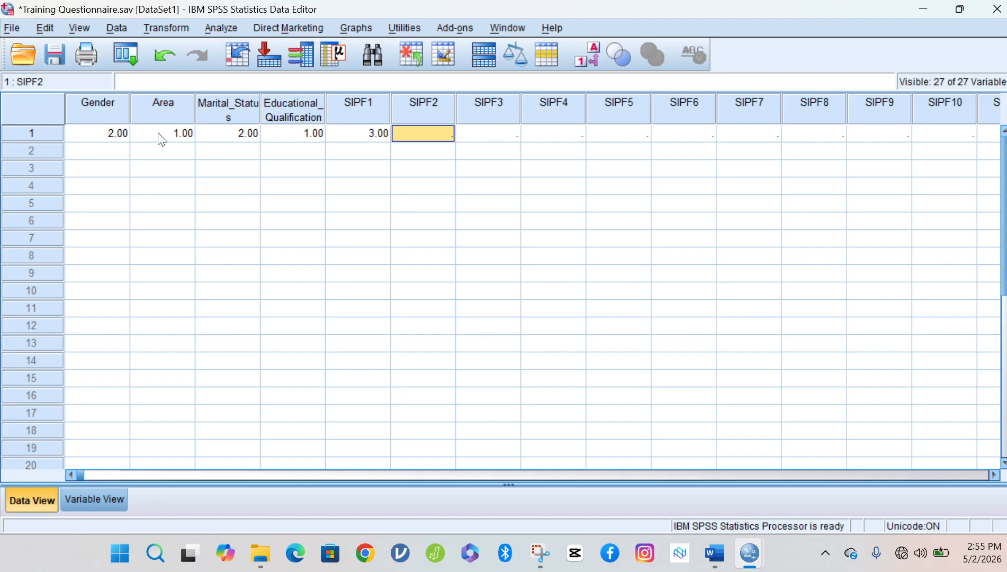
{"action": "type", "text": "2"}
{"action": "key", "text": "Tab"}
{"action": "type", "text": "3"}
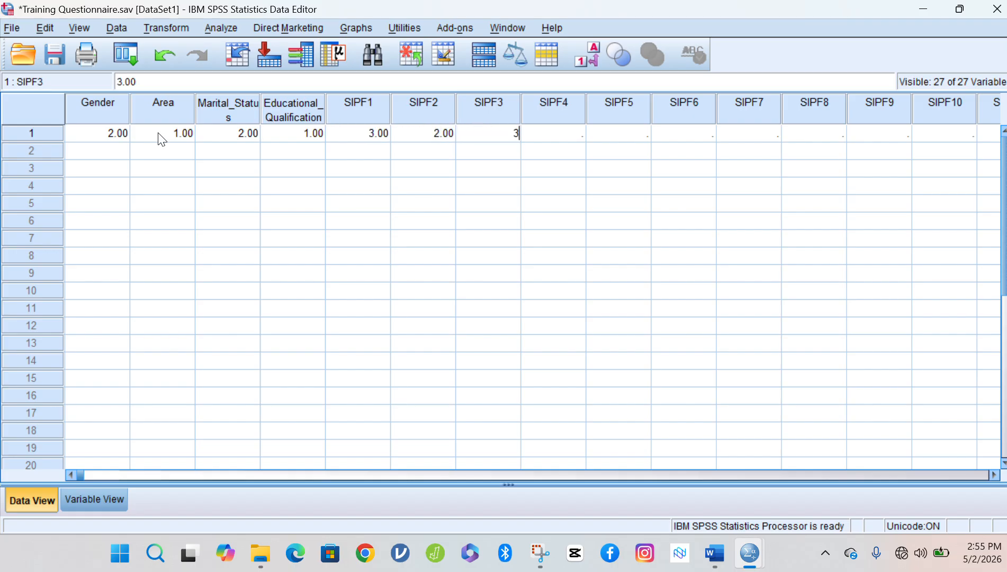
{"action": "key", "text": "Tab"}
{"action": "type", "text": "4"}
{"action": "key", "text": "Tab"}
{"action": "type", "text": "5"}
{"action": "key", "text": "Tab"}
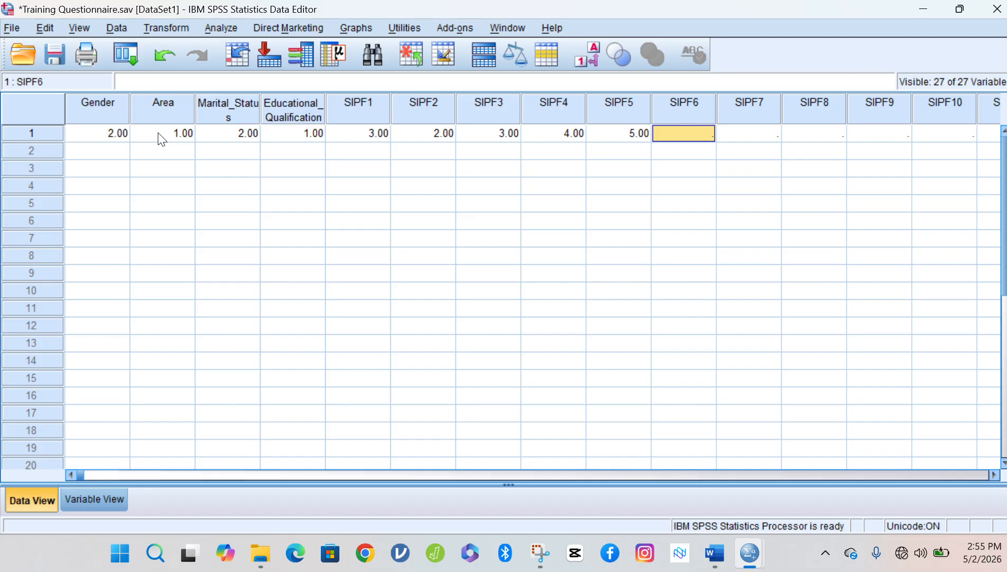
{"action": "type", "text": "1"}
{"action": "key", "text": "Return"}
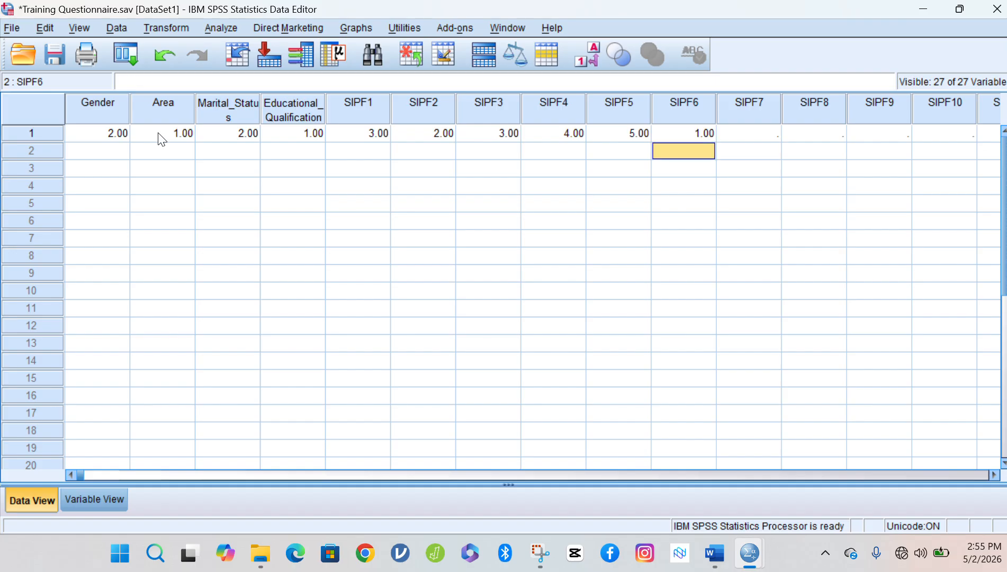
Enter respondent 1's SIPF7–SIPF11 answers as 2, 3, 4, 4, 5.
{"action": "key", "text": "Up"}
{"action": "key", "text": "Right"}
{"action": "type", "text": "2"}
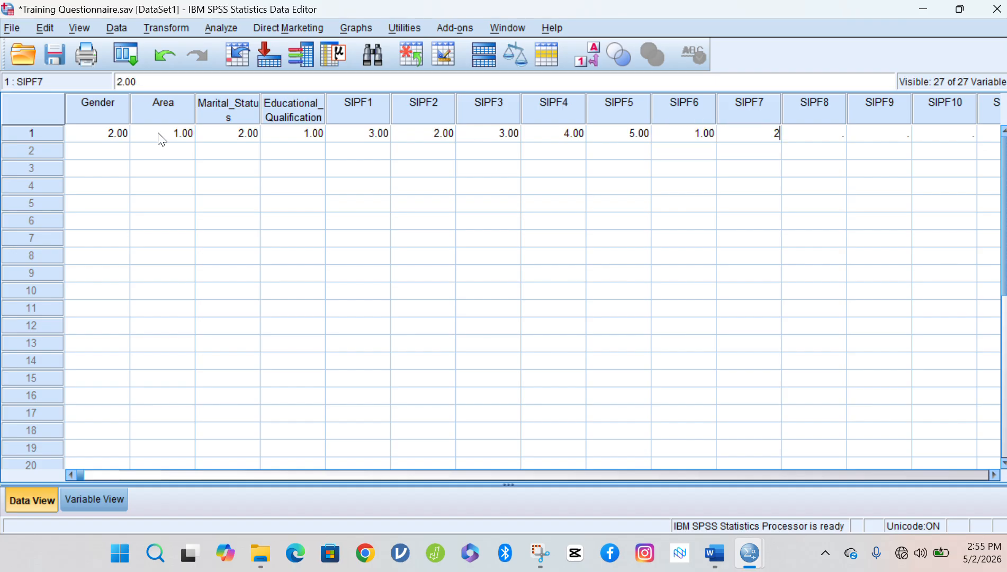
{"action": "key", "text": "Tab"}
{"action": "type", "text": "3"}
{"action": "key", "text": "Tab"}
{"action": "type", "text": "4"}
{"action": "key", "text": "Tab"}
{"action": "type", "text": "4"}
{"action": "key", "text": "Tab"}
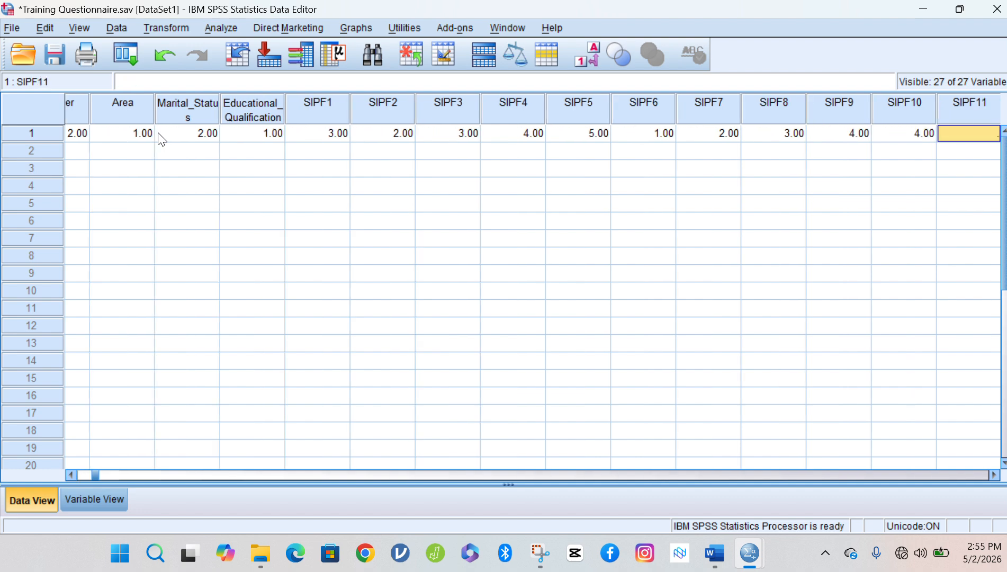
{"action": "type", "text": "5"}
{"action": "key", "text": "Tab"}
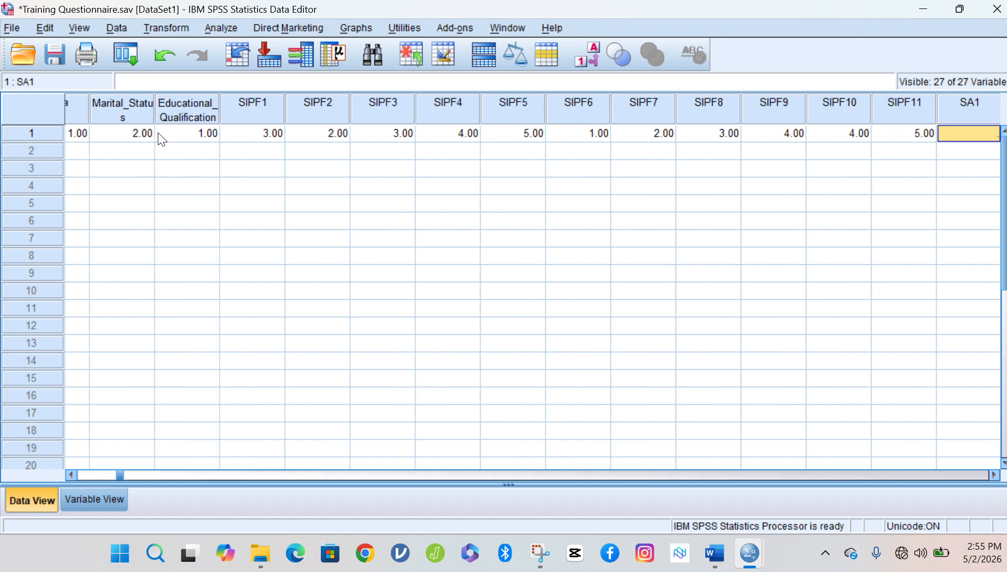
Enter respondent 1's SA1–SA6 answers as 4, 5, 3, 2, 3, 4.
{"action": "type", "text": "4"}
{"action": "key", "text": "Tab"}
{"action": "type", "text": "5"}
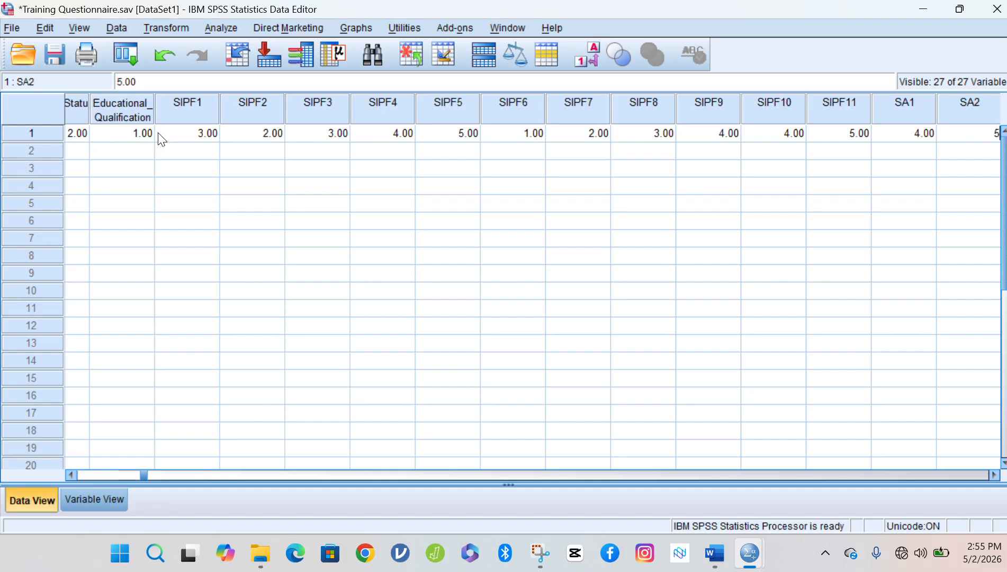
{"action": "key", "text": "Tab"}
{"action": "type", "text": "3"}
{"action": "key", "text": "Tab"}
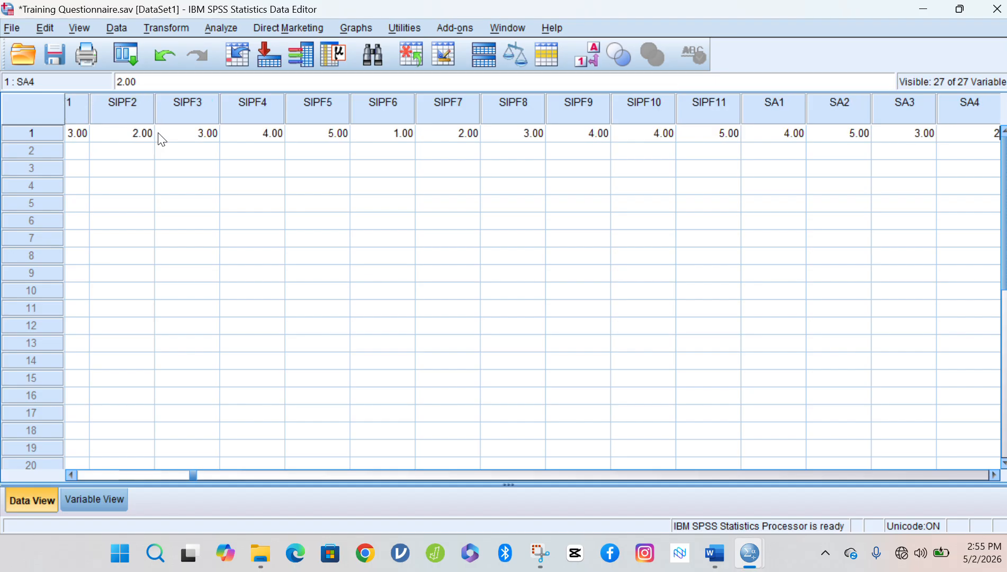
{"action": "type", "text": "2"}
{"action": "key", "text": "Tab"}
{"action": "type", "text": "3"}
{"action": "key", "text": "Tab"}
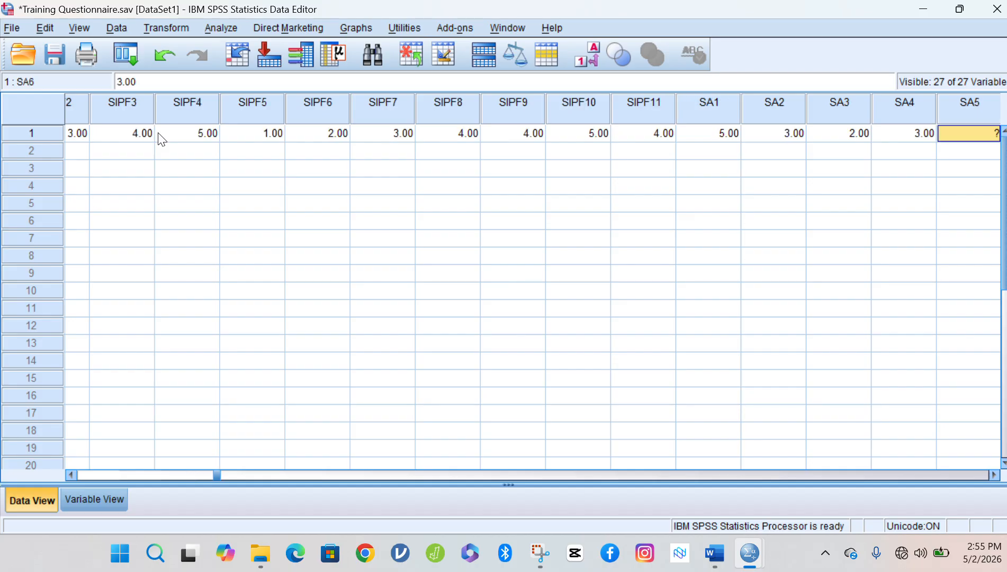
{"action": "type", "text": "4"}
{"action": "key", "text": "Tab"}
Enter 4 for respondent 1's SA7–SA12 answers, discarding the extra value typed past SA12.
{"action": "type", "text": "4"}
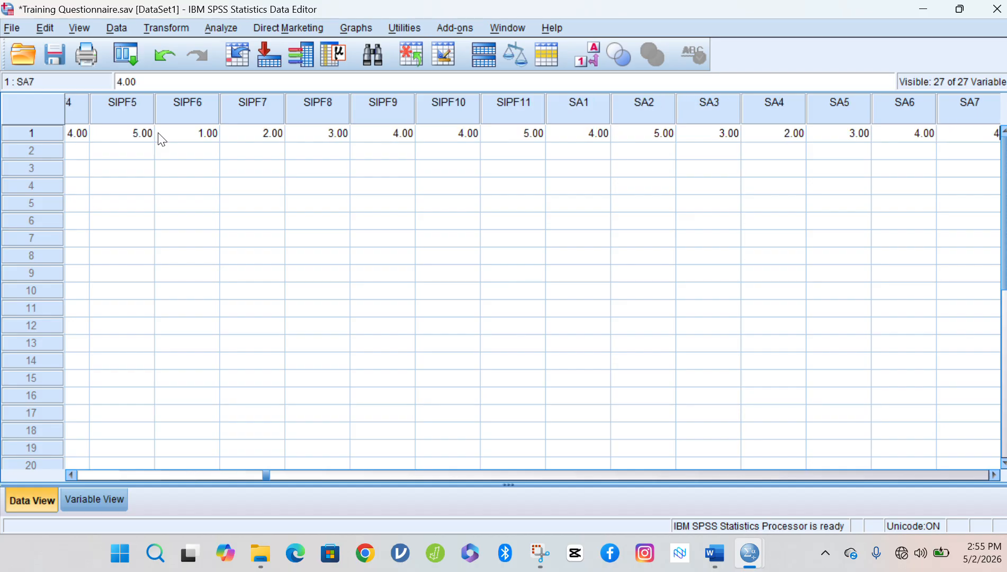
{"action": "key", "text": "Tab"}
{"action": "type", "text": "4"}
{"action": "key", "text": "Tab"}
{"action": "type", "text": "4"}
{"action": "key", "text": "Tab"}
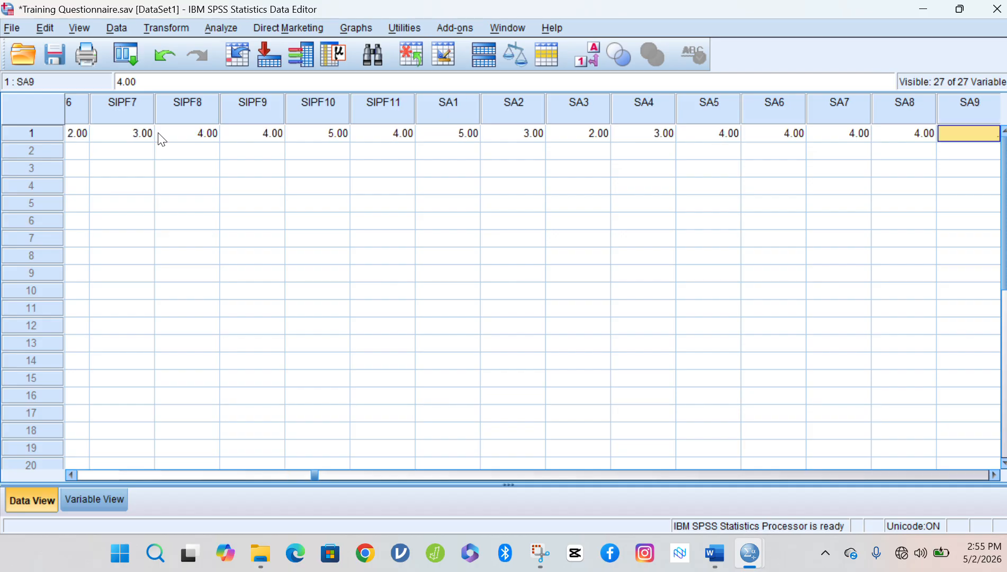
{"action": "type", "text": "4"}
{"action": "key", "text": "Tab"}
{"action": "type", "text": "4"}
{"action": "key", "text": "Tab"}
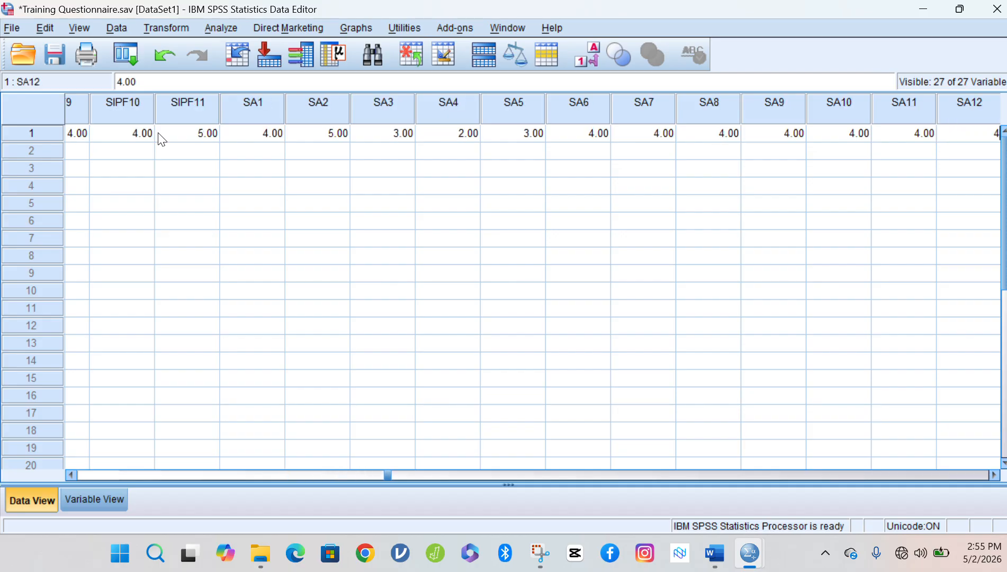
{"action": "type", "text": "4"}
{"action": "key", "text": "Tab"}
{"action": "type", "text": "4"}
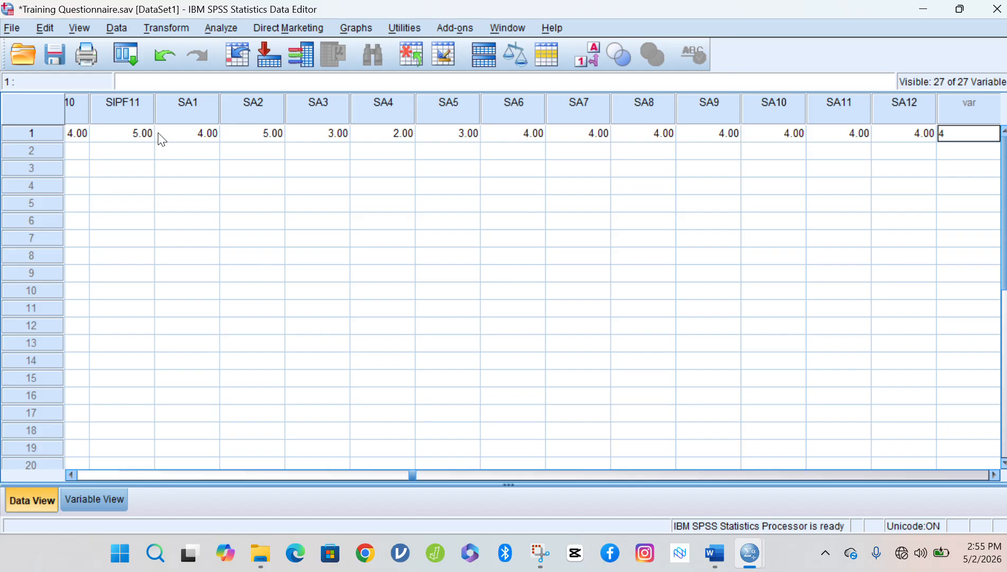
{"action": "key", "text": "BackSpace"}
{"action": "left_click", "coordinate": [43, 148]}
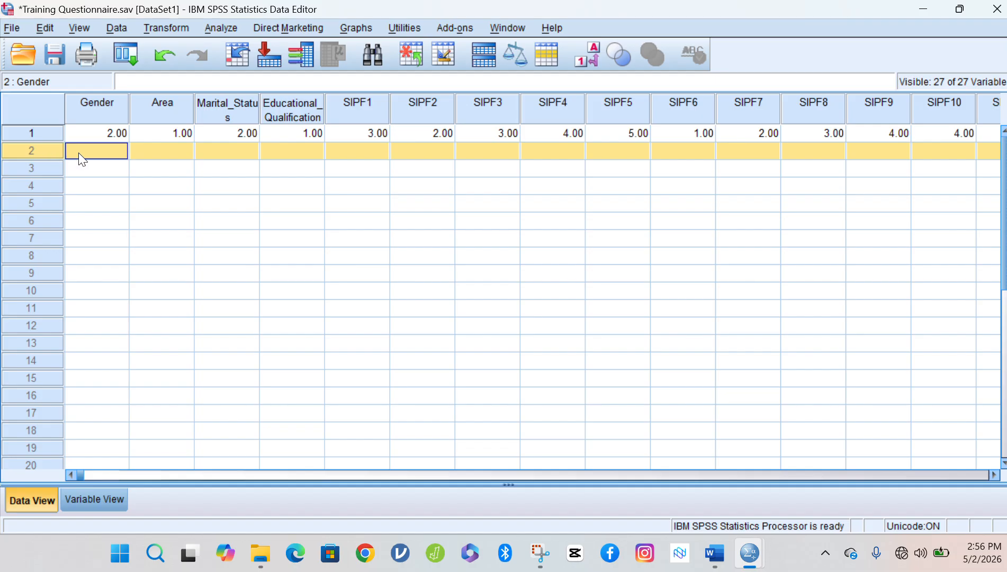
Enter respondent 2's demographics: Gender 1, Area 2, Educational_Qualification 1.
{"action": "type", "text": "1"}
{"action": "key", "text": "Return"}
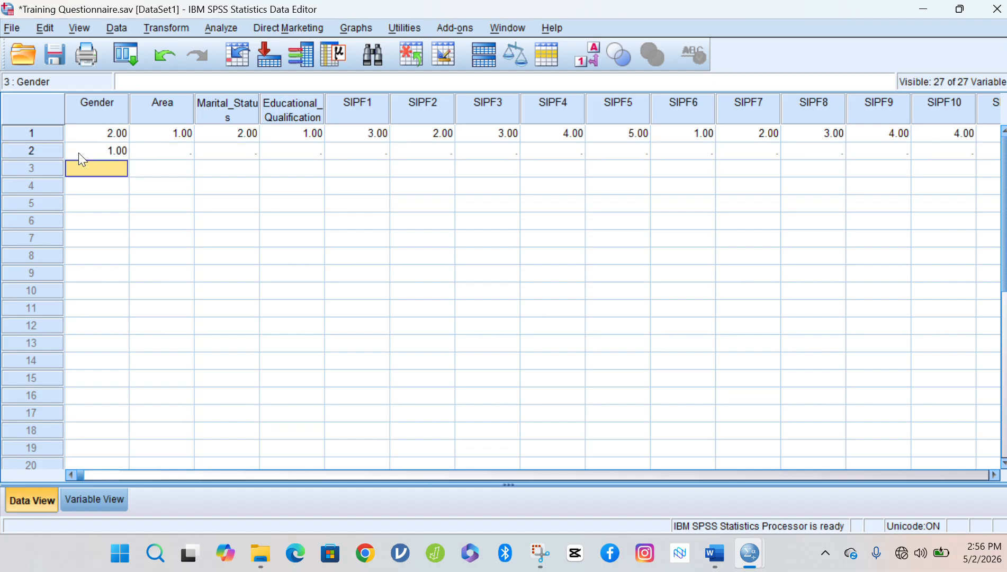
{"action": "left_click", "coordinate": [80, 154]}
{"action": "key", "text": "Tab"}
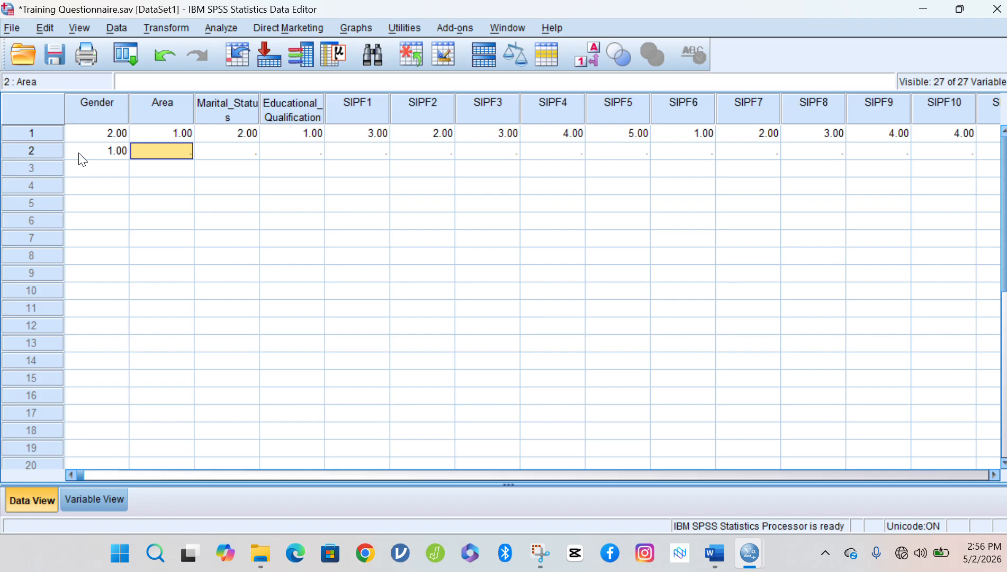
{"action": "type", "text": "2"}
{"action": "key", "text": "Tab"}
{"action": "type", "text": "2"}
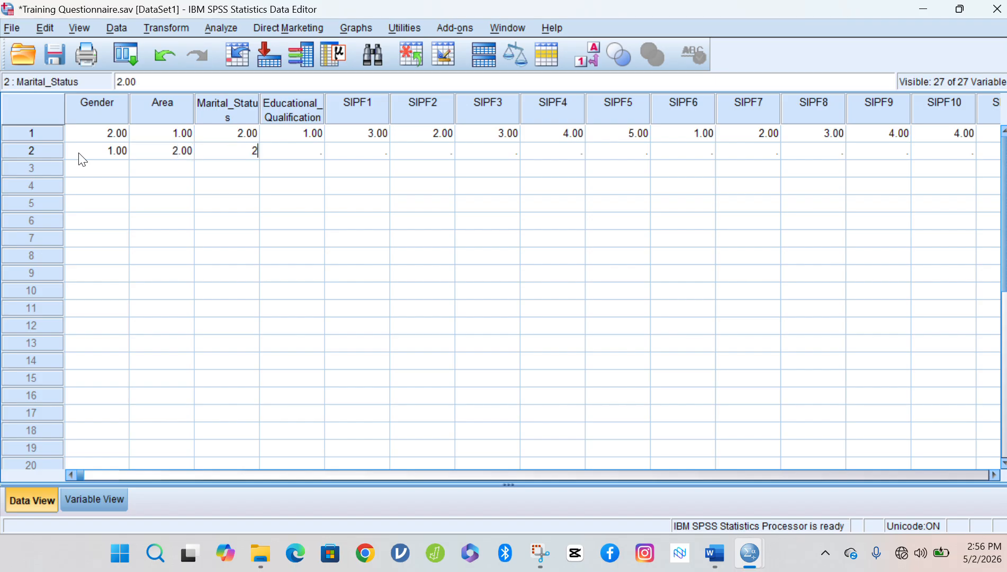
{"action": "key", "text": "Tab"}
{"action": "type", "text": "1"}
{"action": "key", "text": "Tab"}
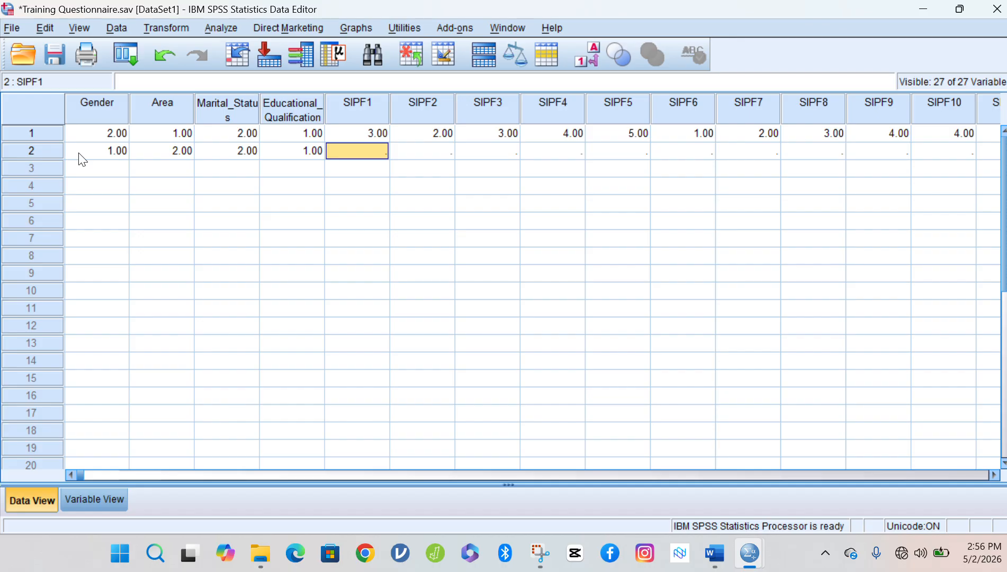
Enter respondent 2's SIPF1–SIPF5 answers as 2, 2, 2, 2, 3.
{"action": "type", "text": "2"}
{"action": "key", "text": "Tab"}
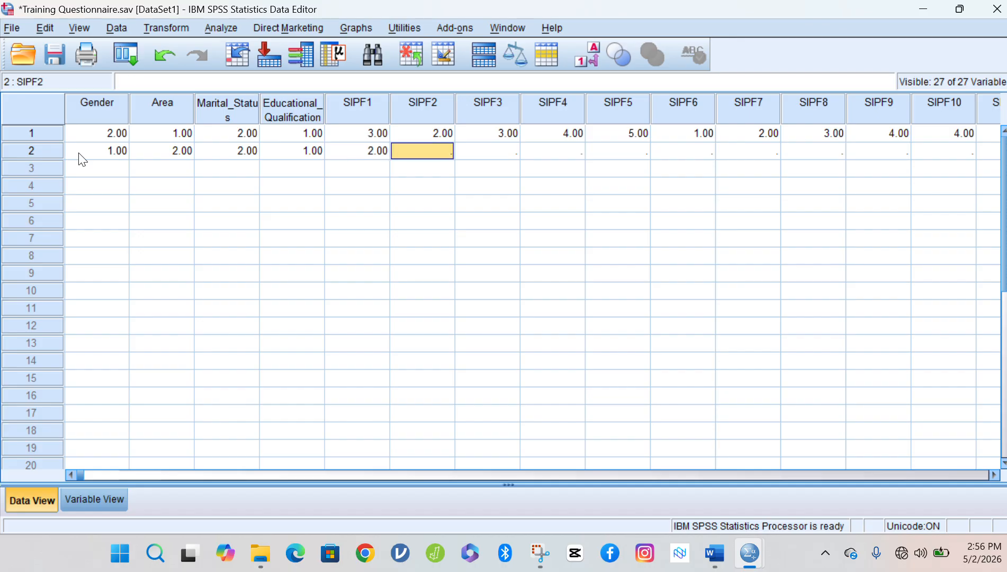
{"action": "type", "text": "2"}
{"action": "key", "text": "Tab"}
{"action": "type", "text": "2"}
{"action": "key", "text": "Tab"}
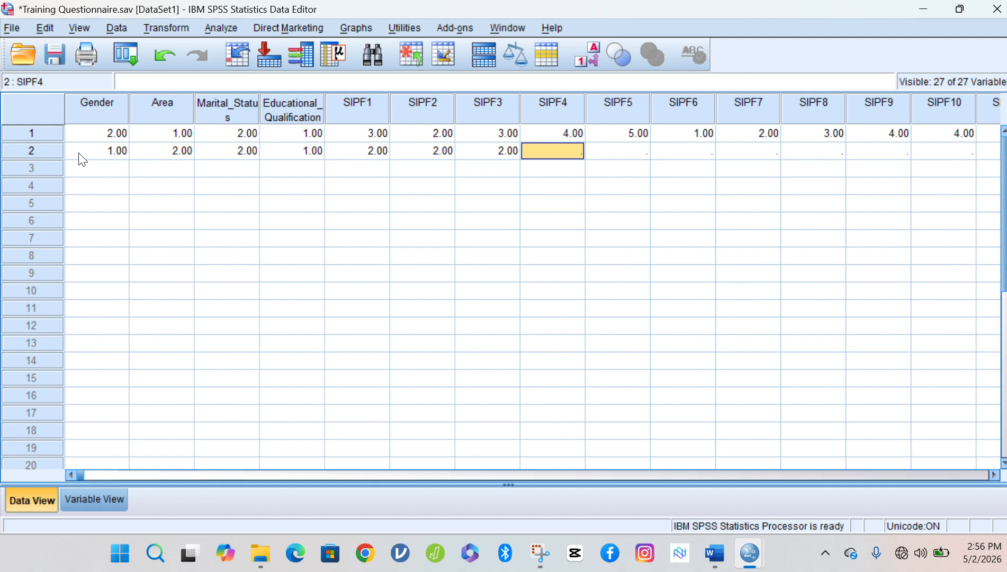
{"action": "type", "text": "2"}
{"action": "key", "text": "Tab"}
{"action": "type", "text": "3"}
{"action": "key", "text": "Tab"}
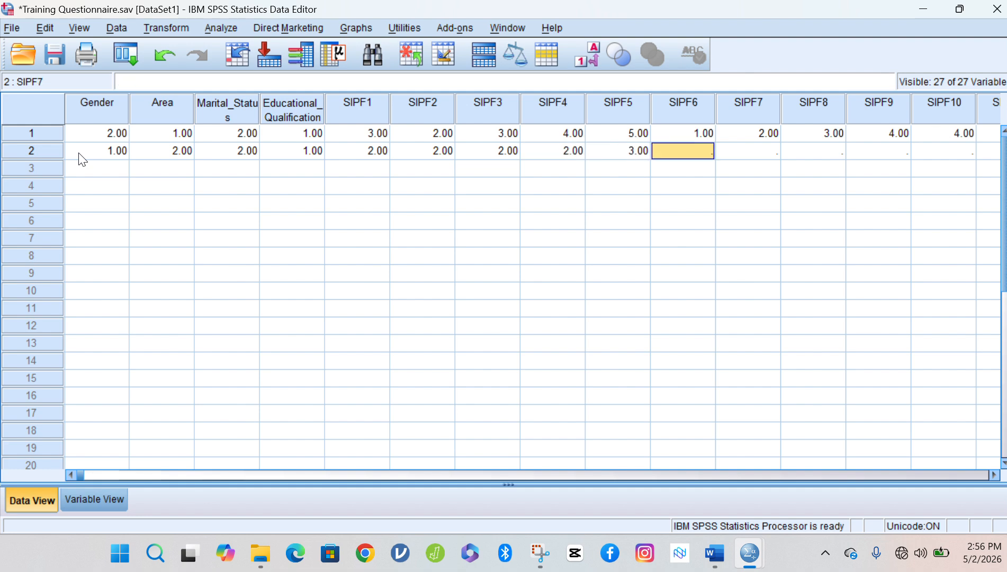
{"action": "key", "text": "Tab"}
Enter respondent 2's SIPF6–SIPF11 answers as 3, 3, 3, 3, 2, 4.
{"action": "type", "text": "3"}
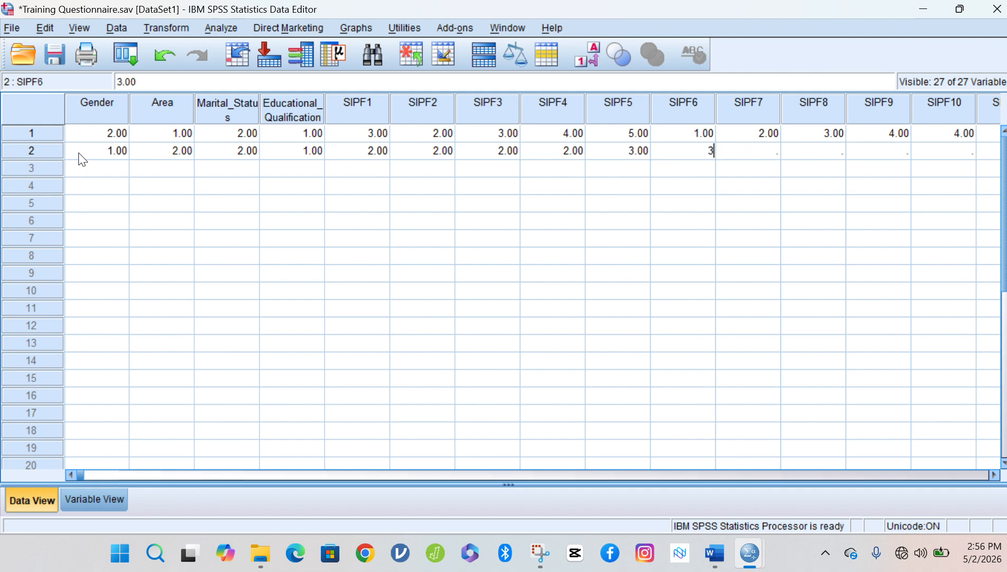
{"action": "key", "text": "Tab"}
{"action": "type", "text": "3"}
{"action": "key", "text": "Tab"}
{"action": "type", "text": "3"}
{"action": "key", "text": "Tab"}
{"action": "type", "text": "3"}
{"action": "key", "text": "Tab"}
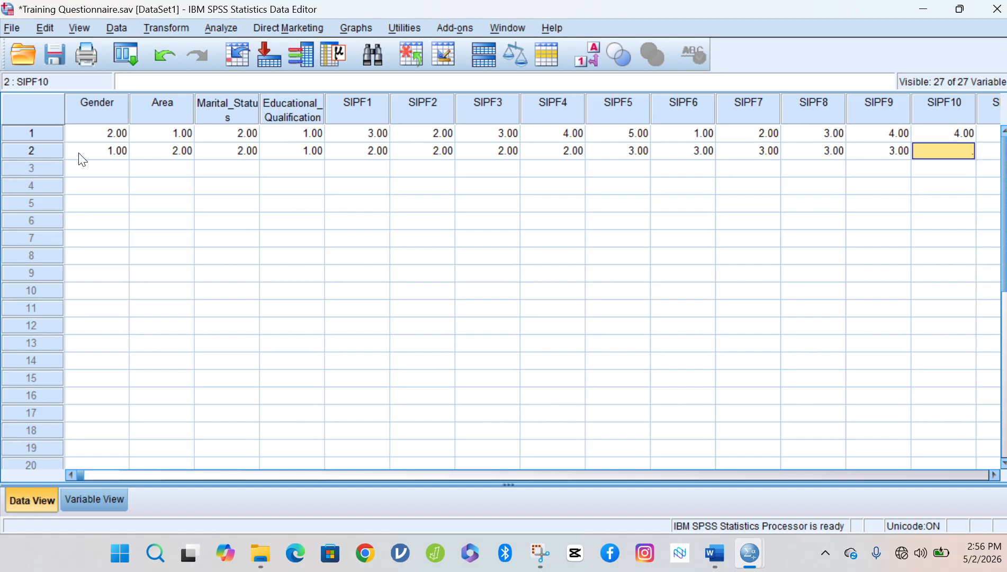
{"action": "type", "text": "2"}
{"action": "key", "text": "Tab"}
{"action": "type", "text": "4"}
{"action": "key", "text": "Tab"}
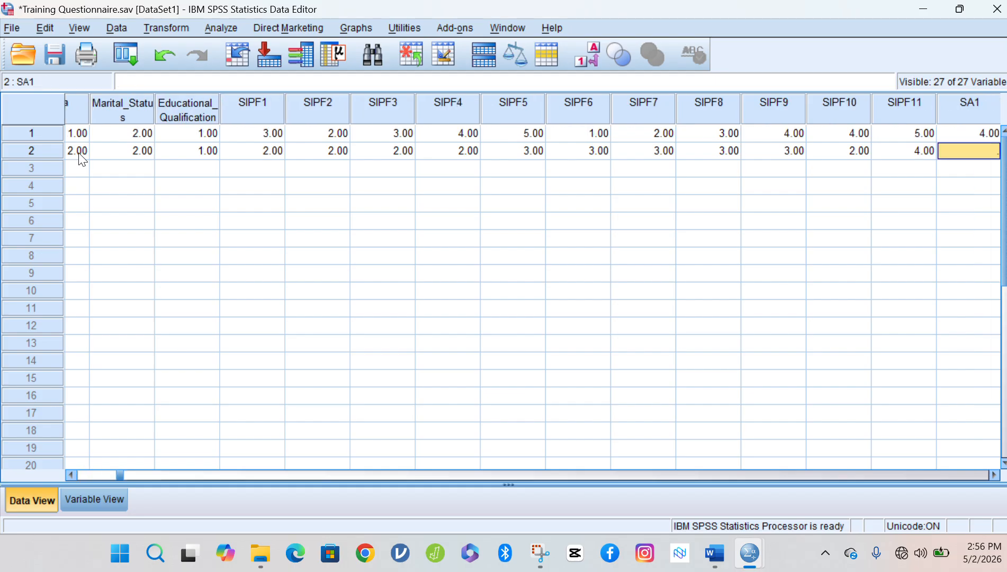
Enter 4 for each of respondent 2's SA1–SA6 answers.
{"action": "type", "text": "4"}
{"action": "key", "text": "Tab"}
{"action": "type", "text": "4"}
{"action": "key", "text": "Tab"}
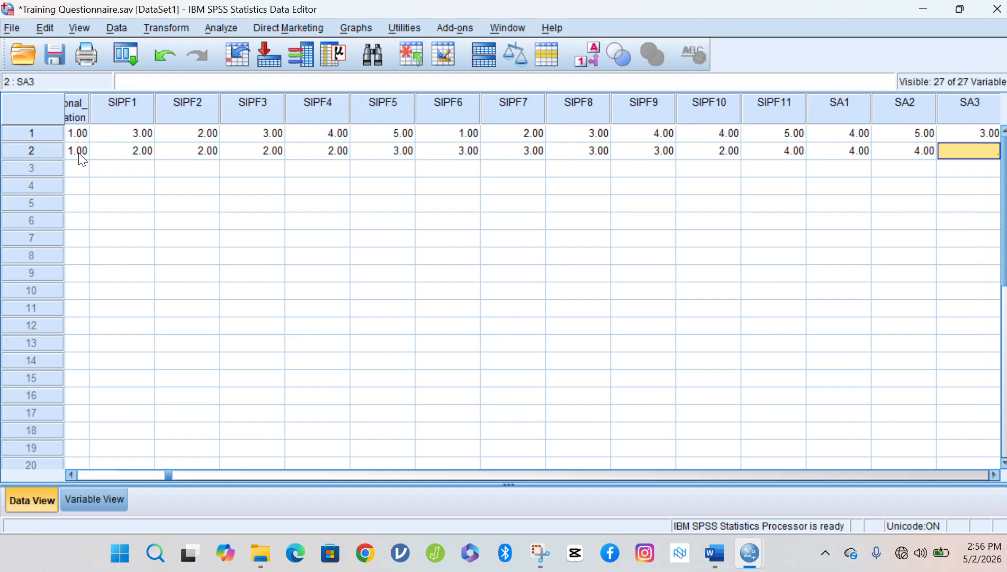
{"action": "type", "text": "4"}
{"action": "key", "text": "Tab"}
{"action": "type", "text": "4"}
{"action": "key", "text": "Tab"}
{"action": "type", "text": "4"}
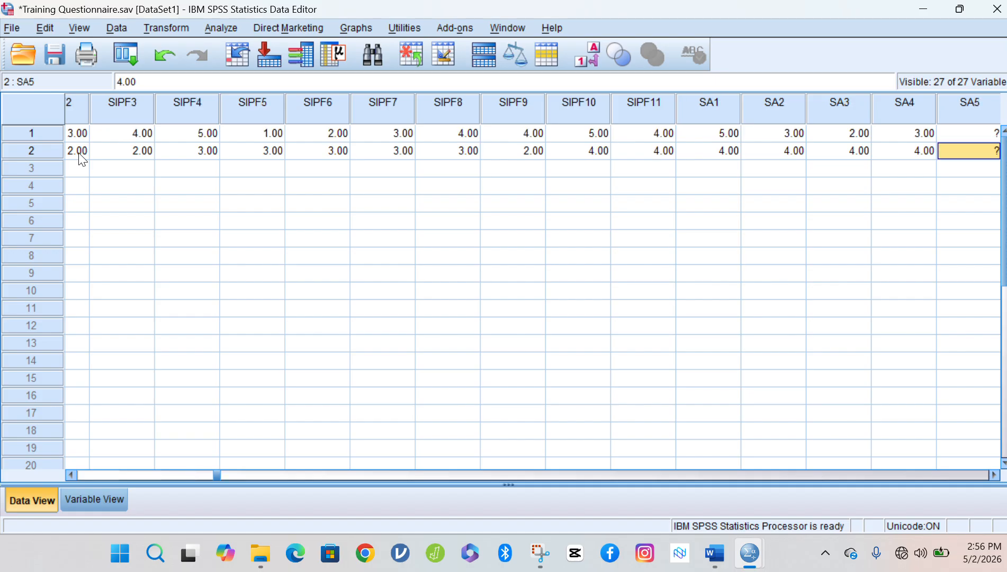
{"action": "key", "text": "Tab"}
{"action": "type", "text": "4"}
{"action": "key", "text": "Tab"}
Enter 4 for respondent 2's SA7–SA12 answers, then move to row 3's Gender cell.
{"action": "type", "text": "4"}
{"action": "key", "text": "Tab"}
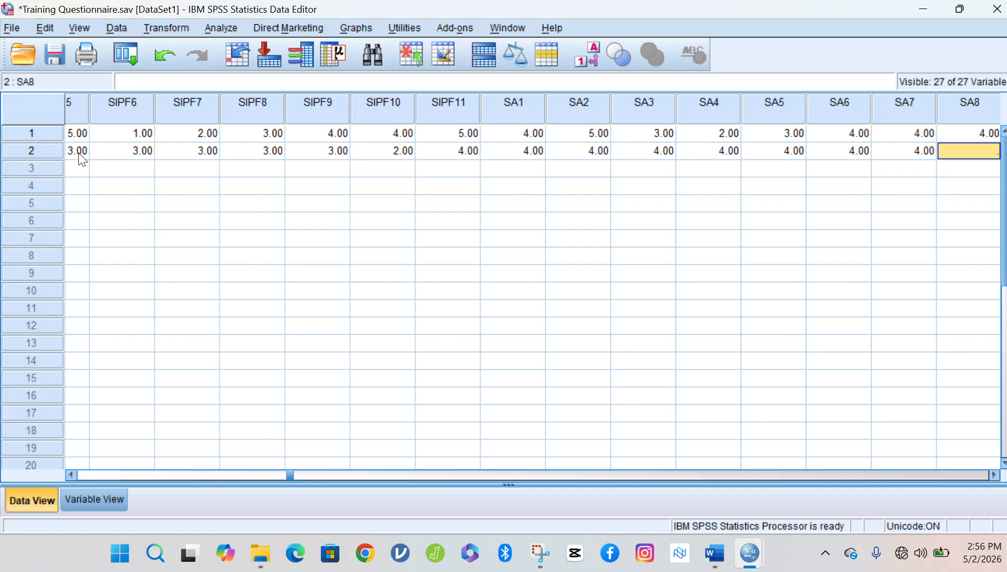
{"action": "type", "text": "4"}
{"action": "key", "text": "Tab"}
{"action": "type", "text": "4"}
{"action": "key", "text": "Tab"}
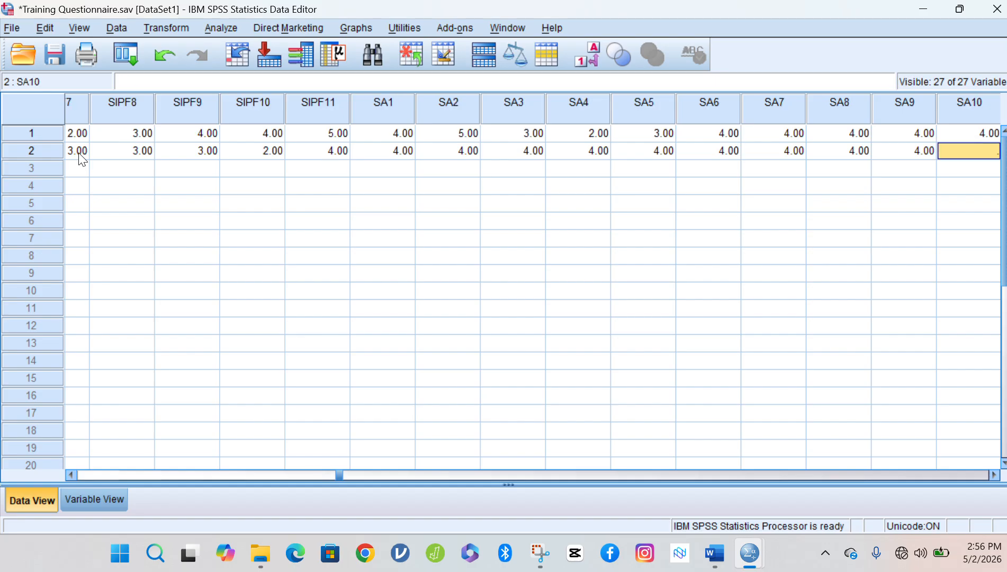
{"action": "type", "text": "4"}
{"action": "key", "text": "Tab"}
{"action": "type", "text": "4"}
{"action": "key", "text": "Tab"}
{"action": "type", "text": "4"}
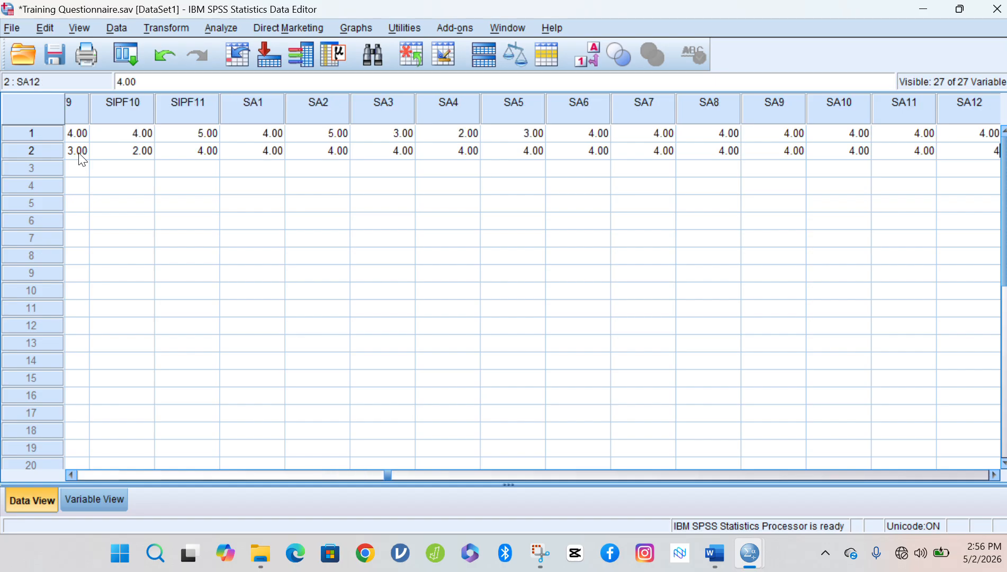
{"action": "key", "text": "Tab"}
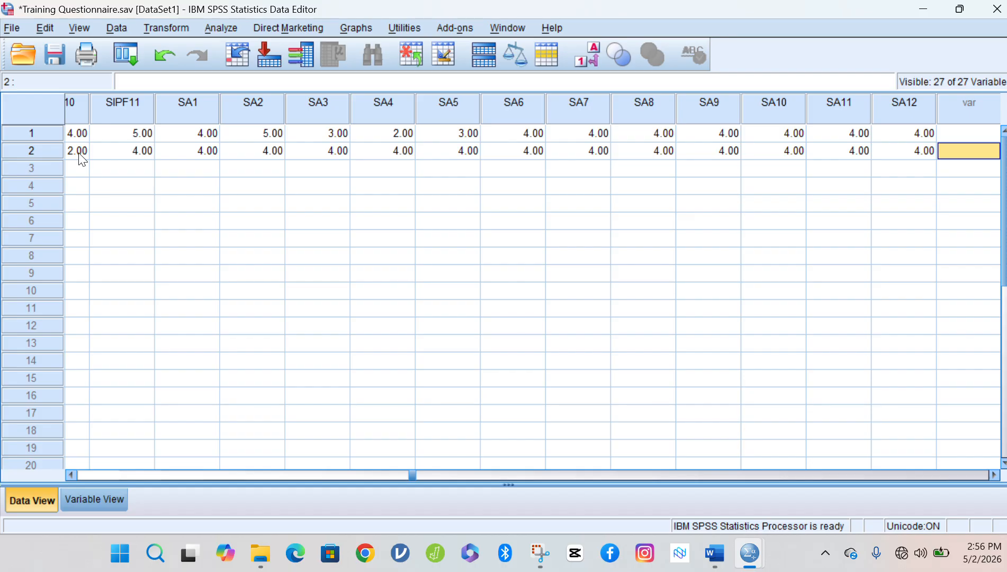
{"action": "key", "text": "Down"}
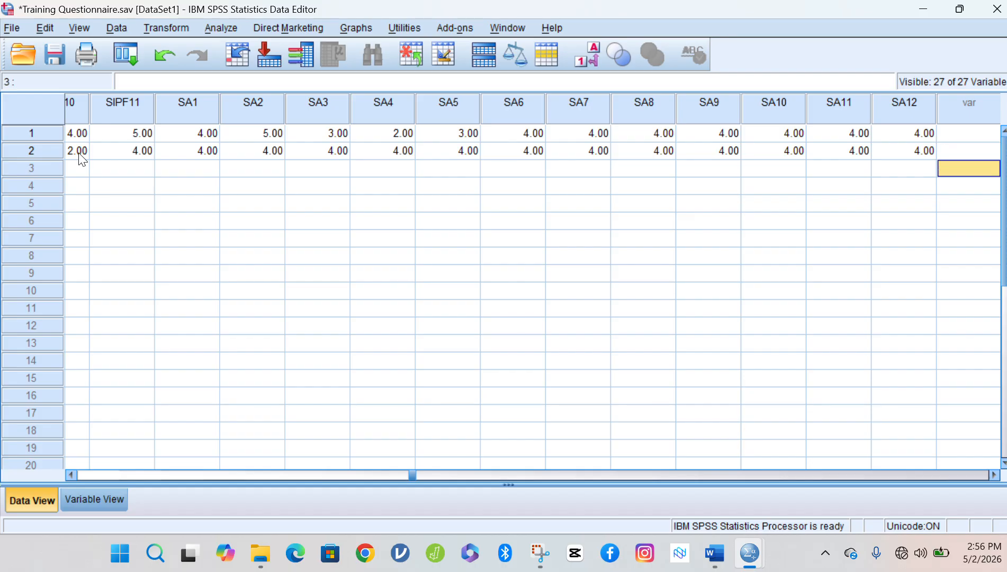
{"action": "key", "text": "Left"}
{"action": "key", "text": "Left"}
{"action": "key", "text": "Left"}
{"action": "key", "text": "Left"}
{"action": "key", "text": "Left"}
{"action": "key", "text": "Left"}
{"action": "key", "text": "Left"}
{"action": "key", "text": "Left"}
{"action": "key", "text": "Left"}
{"action": "key", "text": "Left"}
{"action": "key", "text": "Left"}
{"action": "key", "text": "Left"}
{"action": "key", "text": "Left"}
{"action": "key", "text": "Left"}
{"action": "key", "text": "Left"}
{"action": "key", "text": "Left"}
{"action": "key", "text": "Left"}
{"action": "key", "text": "Left"}
{"action": "key", "text": "Left"}
{"action": "key", "text": "Left"}
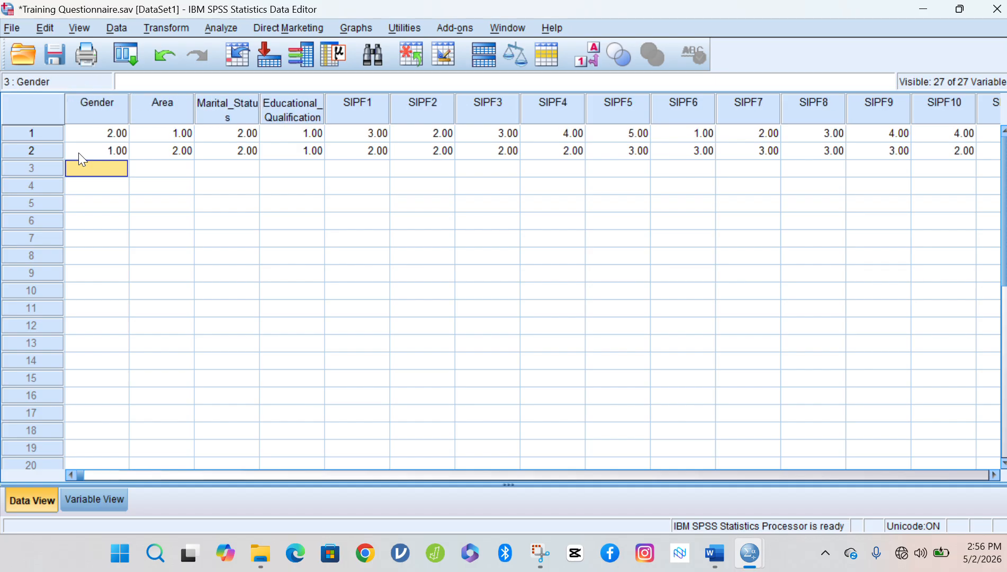
Enter respondent 3's demographics: Gender 2, Area 1, Marital_Status 2, Educational_Qualification 1.
{"action": "type", "text": "2"}
{"action": "key", "text": "Tab"}
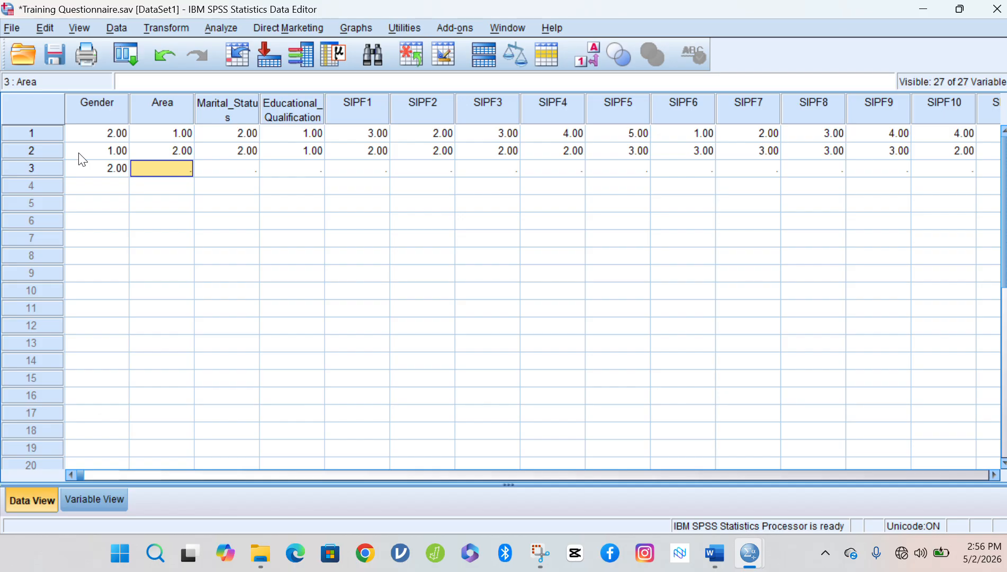
{"action": "type", "text": "1"}
{"action": "key", "text": "Tab"}
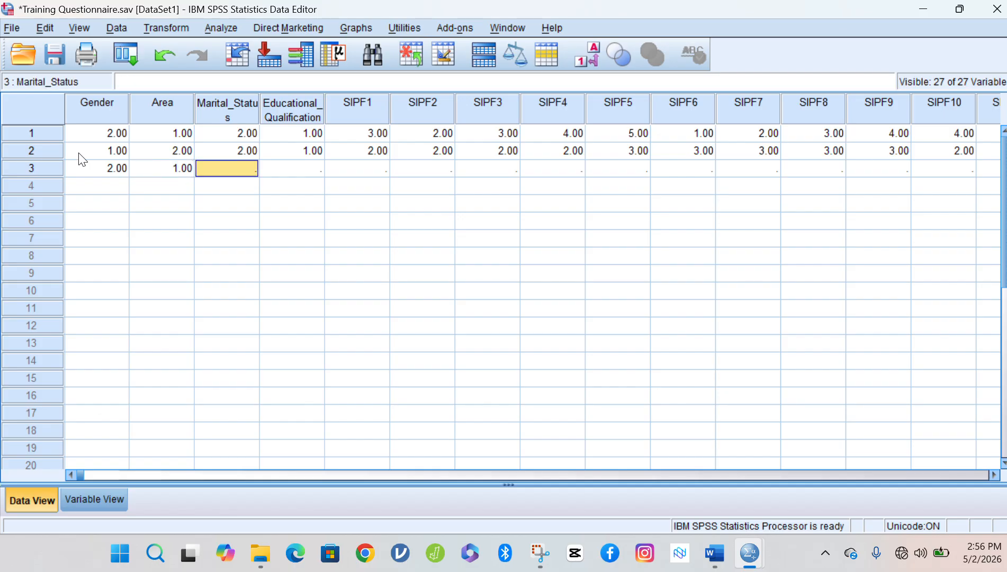
{"action": "type", "text": "2"}
{"action": "key", "text": "Tab"}
{"action": "type", "text": "1"}
{"action": "key", "text": "Tab"}
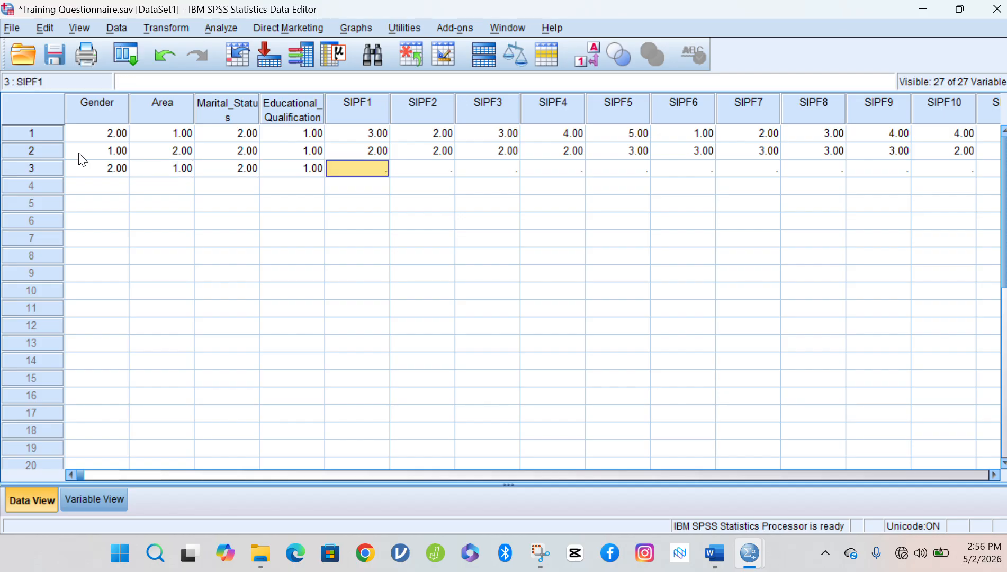
Enter respondent 3's SIPF1–SIPF11 scores: 2, 2, 1, 1, 1, 1, 1, 2, 2, 2, 2.
{"action": "type", "text": "2"}
{"action": "key", "text": "Tab"}
{"action": "type", "text": "2"}
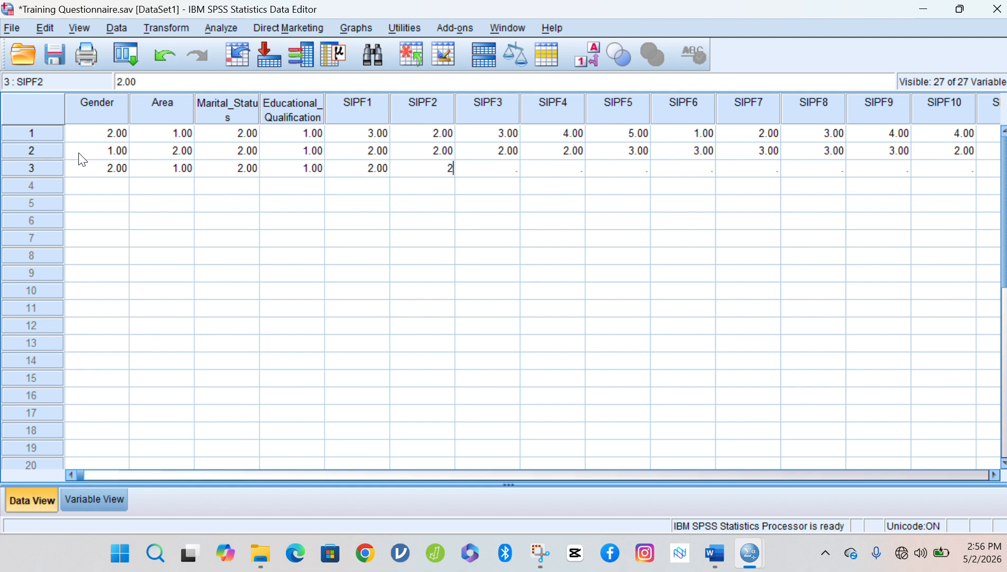
{"action": "key", "text": "Tab"}
{"action": "type", "text": "1"}
{"action": "key", "text": "Tab"}
{"action": "type", "text": "1"}
{"action": "key", "text": "Tab"}
{"action": "type", "text": "1"}
{"action": "key", "text": "Tab"}
{"action": "type", "text": "1"}
{"action": "key", "text": "Tab"}
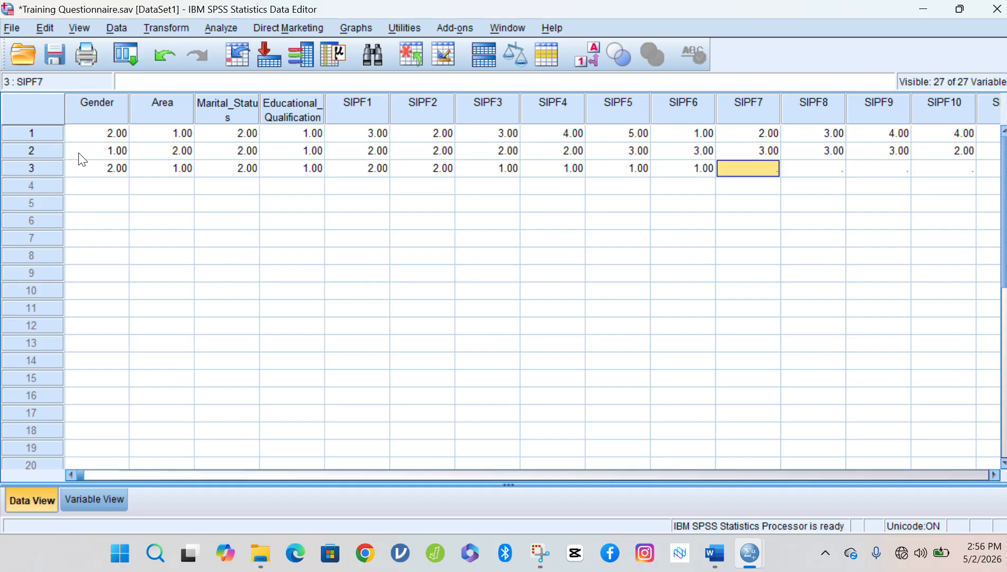
{"action": "type", "text": "1"}
{"action": "key", "text": "Tab"}
{"action": "type", "text": "2"}
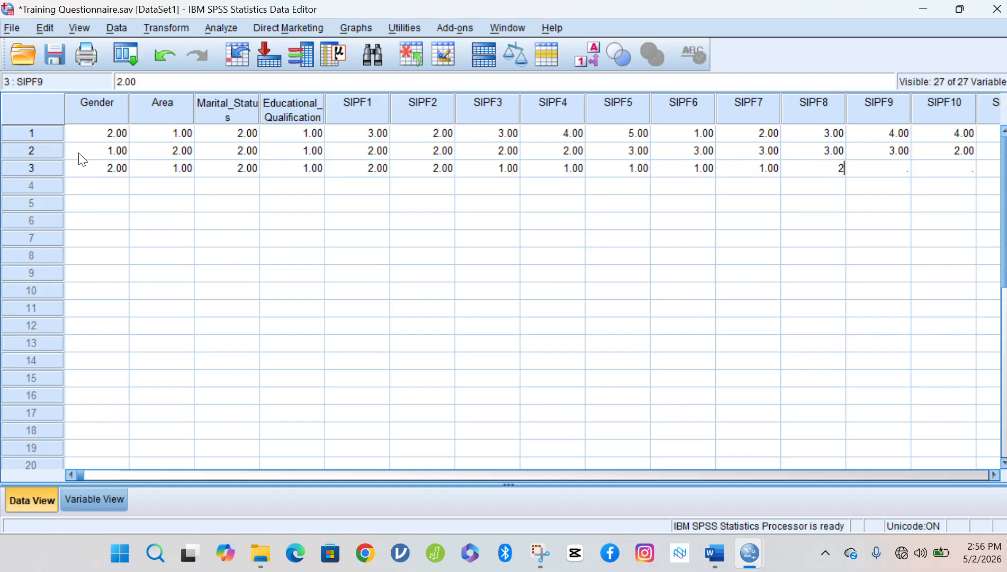
{"action": "key", "text": "Tab"}
{"action": "type", "text": "2"}
{"action": "key", "text": "Tab"}
{"action": "type", "text": "2"}
{"action": "key", "text": "Tab"}
{"action": "type", "text": "2"}
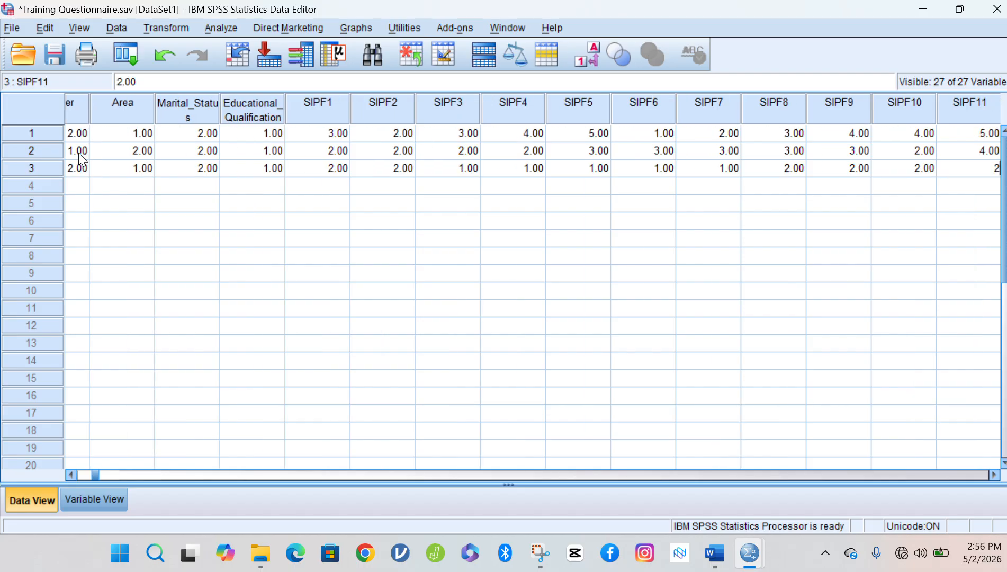
{"action": "key", "text": "Tab"}
{"action": "type", "text": "2"}
Enter respondent 3's SA scores: 2 for the first two items, then 3 for the rest.
{"action": "key", "text": "Tab"}
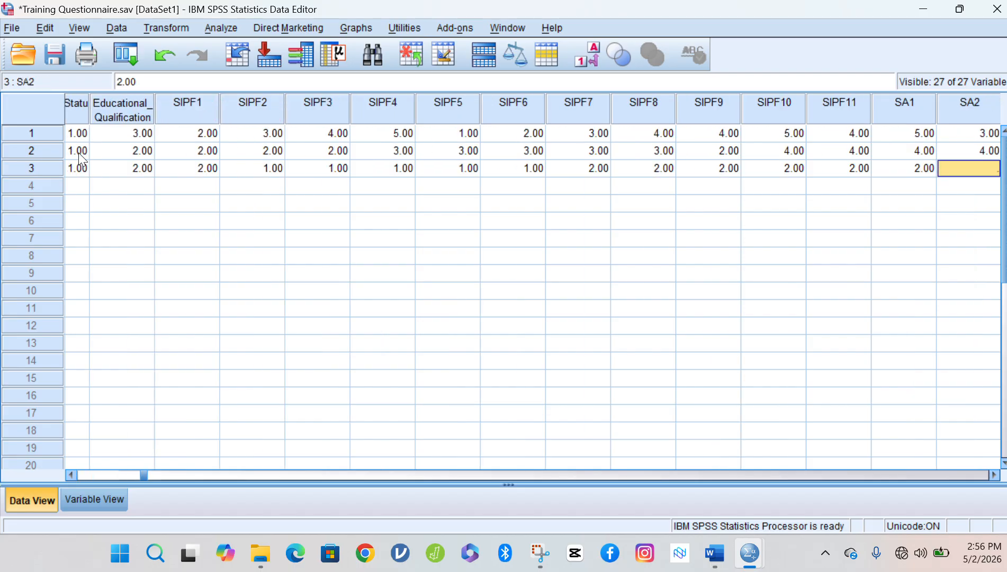
{"action": "type", "text": "2"}
{"action": "key", "text": "Tab"}
{"action": "type", "text": "2"}
{"action": "key", "text": "Tab"}
{"action": "type", "text": "3"}
{"action": "key", "text": "Tab"}
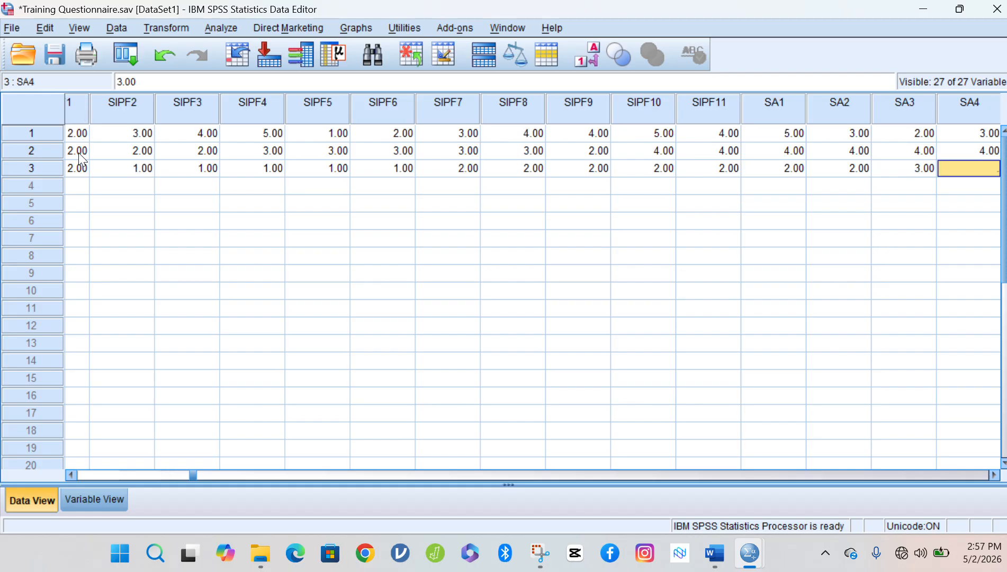
{"action": "type", "text": "3"}
{"action": "key", "text": "Tab"}
{"action": "type", "text": "3"}
{"action": "key", "text": "Tab"}
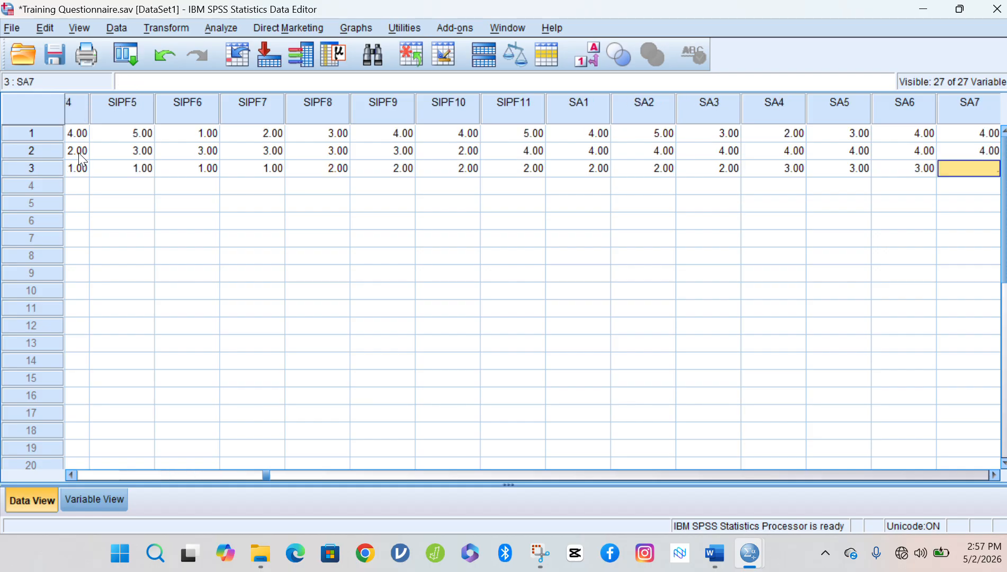
{"action": "type", "text": "3"}
{"action": "key", "text": "Tab"}
{"action": "type", "text": "3"}
{"action": "key", "text": "Tab"}
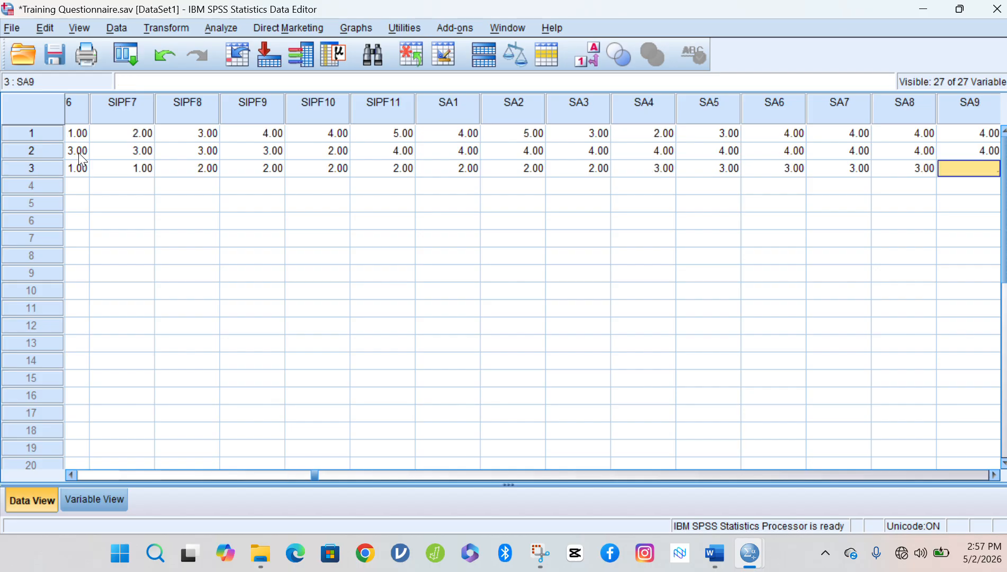
{"action": "type", "text": "3"}
{"action": "key", "text": "Tab"}
{"action": "type", "text": "3"}
{"action": "key", "text": "Tab"}
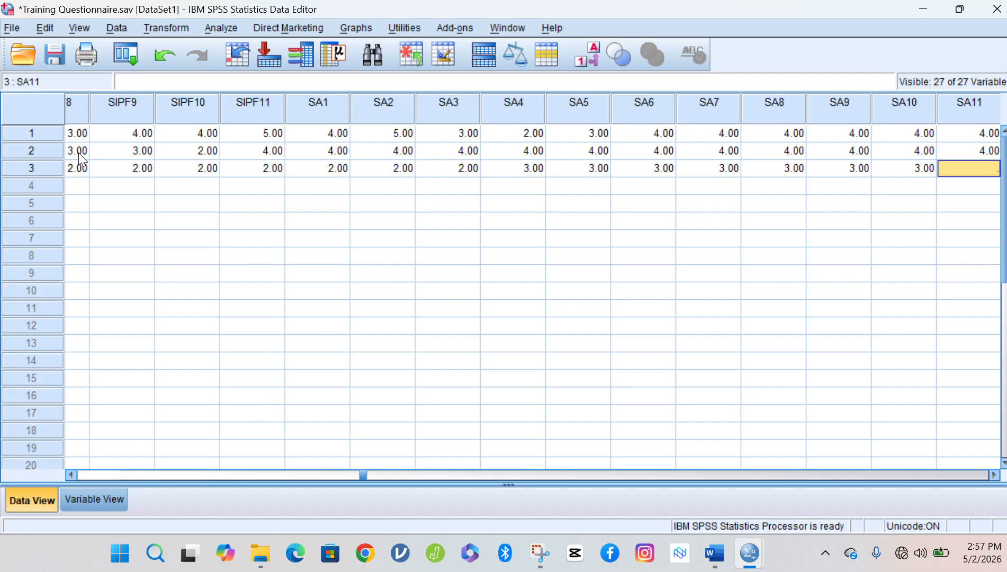
{"action": "type", "text": "3"}
{"action": "key", "text": "Tab"}
{"action": "type", "text": "3"}
{"action": "key", "text": "Tab"}
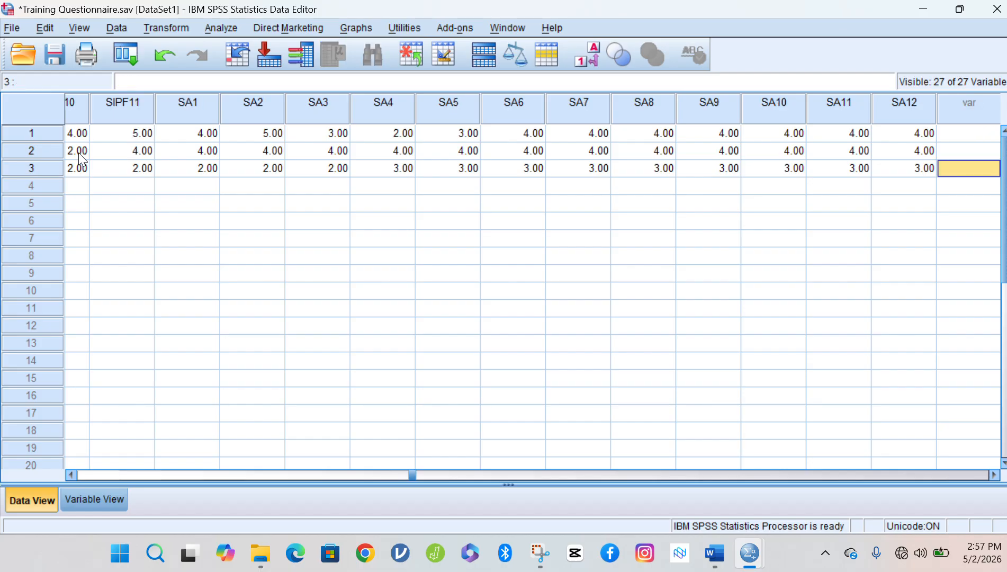
Copy respondent 1's row and paste it into empty row 4.
{"action": "left_click", "coordinate": [22, 132]}
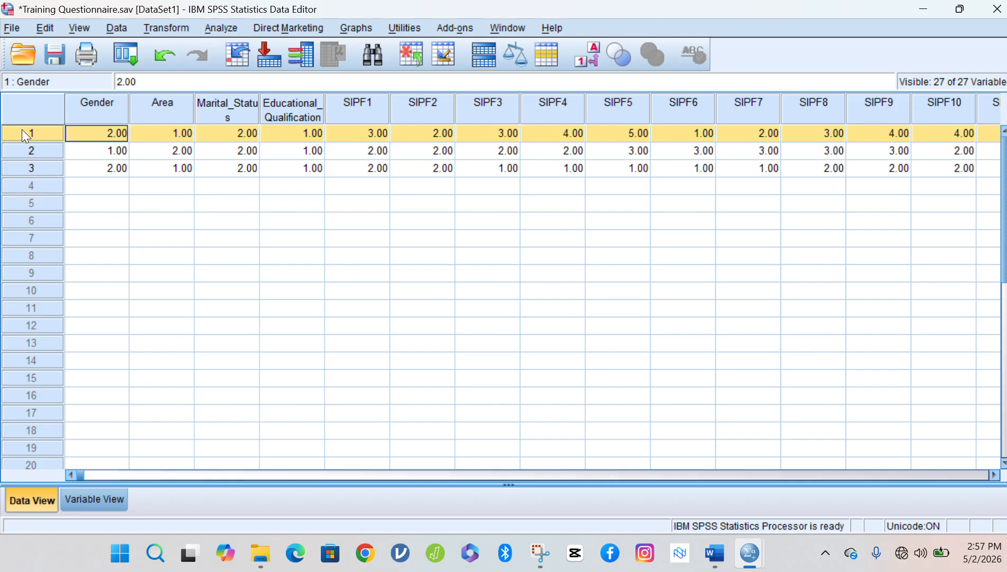
{"action": "left_click", "coordinate": [30, 151]}
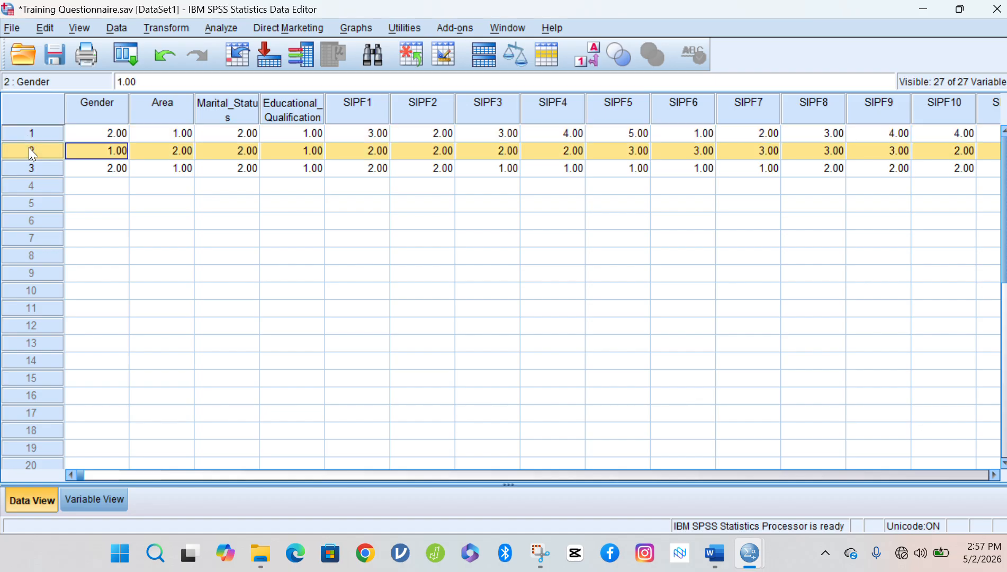
{"action": "left_click", "coordinate": [31, 166]}
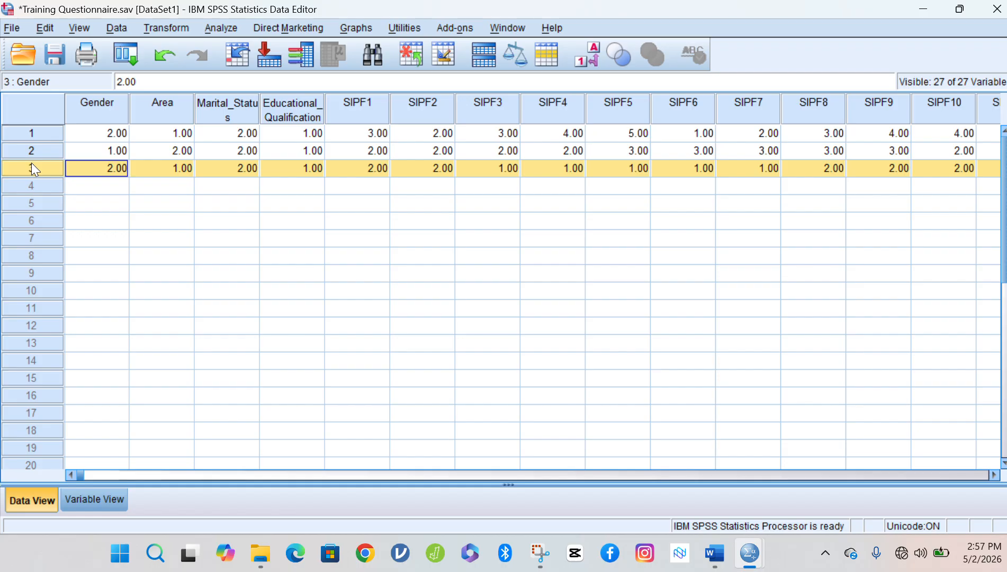
{"action": "left_click", "coordinate": [55, 133]}
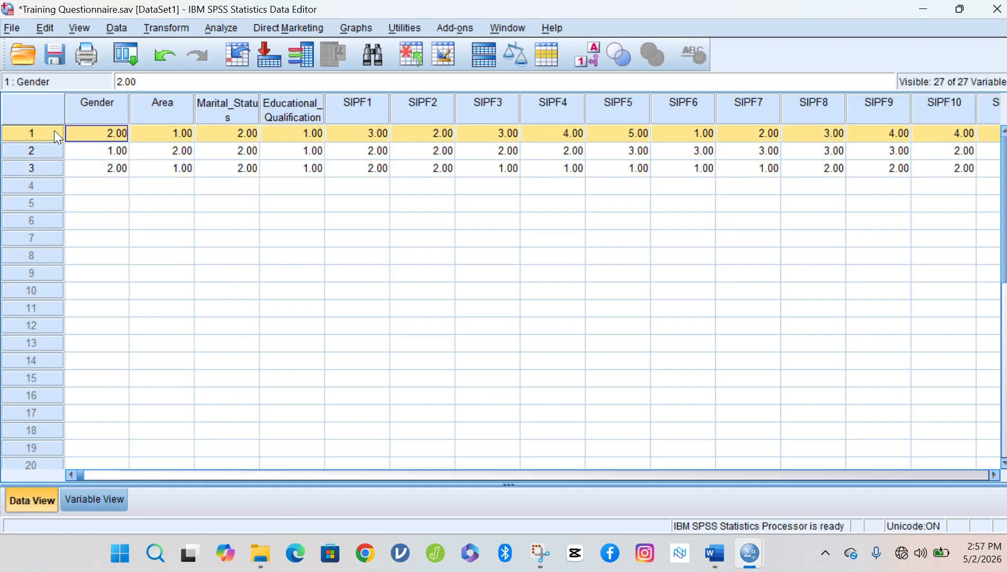
{"action": "right_click", "coordinate": [55, 130]}
{"action": "left_click", "coordinate": [77, 164]}
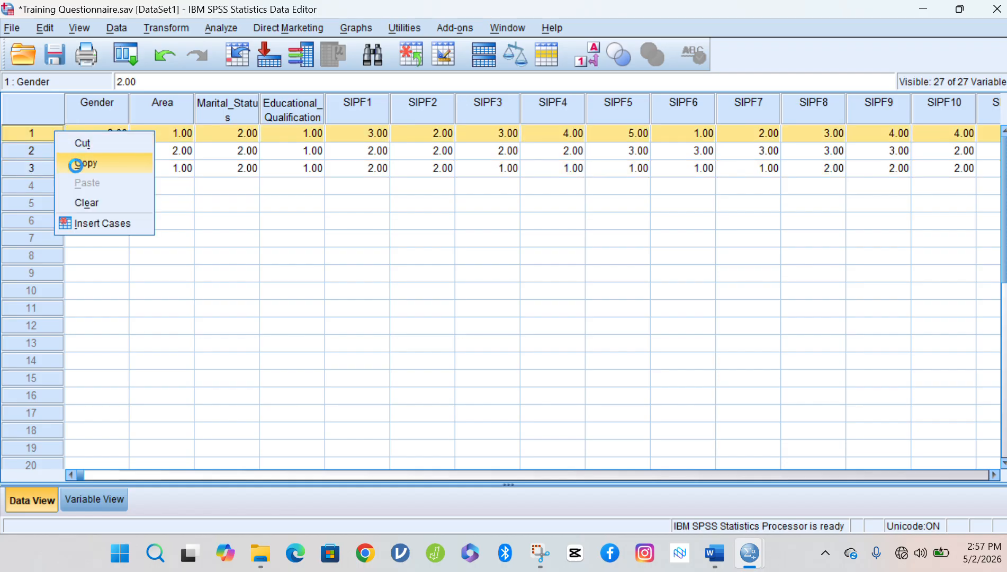
{"action": "left_click", "coordinate": [34, 185]}
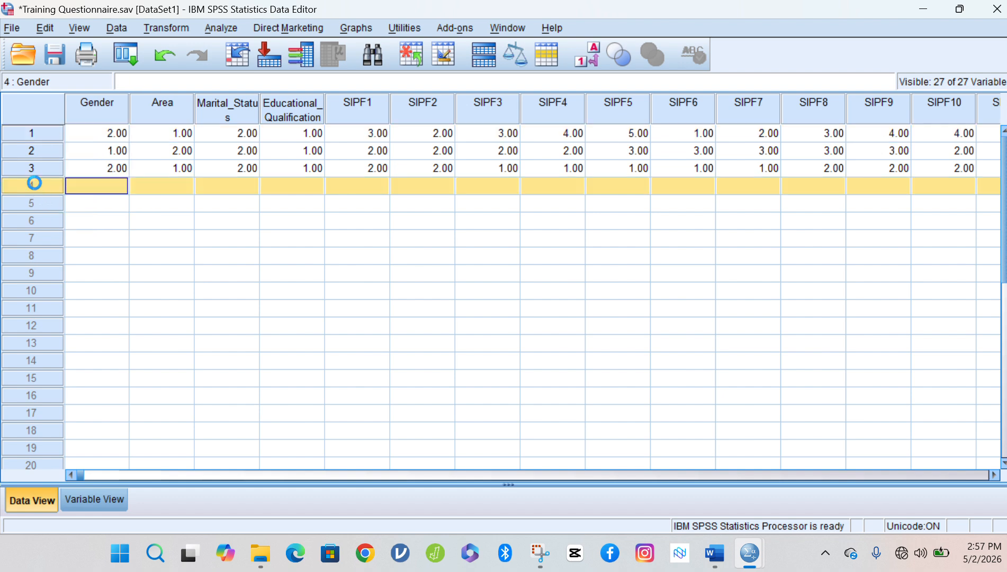
{"action": "key", "text": "ctrl+v"}
Copy respondents 2 and 3 into rows 5 and 6.
{"action": "left_click", "coordinate": [53, 150]}
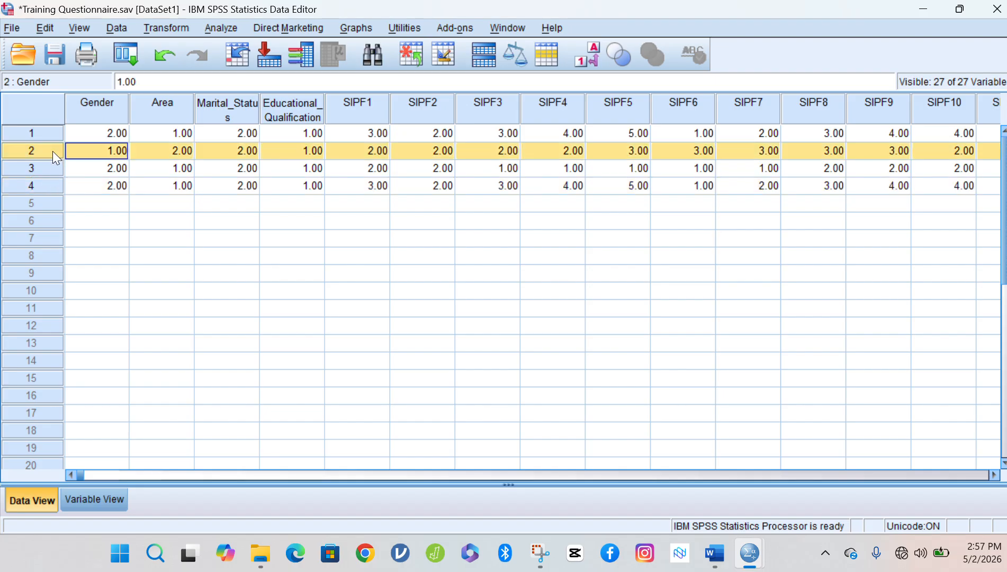
{"action": "right_click", "coordinate": [53, 150]}
{"action": "left_click", "coordinate": [83, 183]}
{"action": "left_click", "coordinate": [86, 207]}
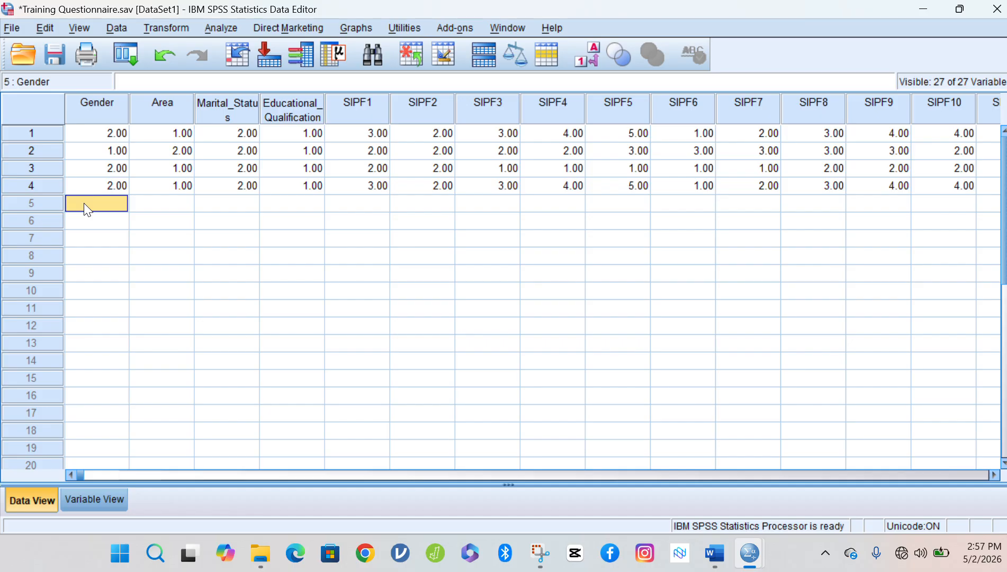
{"action": "left_click", "coordinate": [48, 204]}
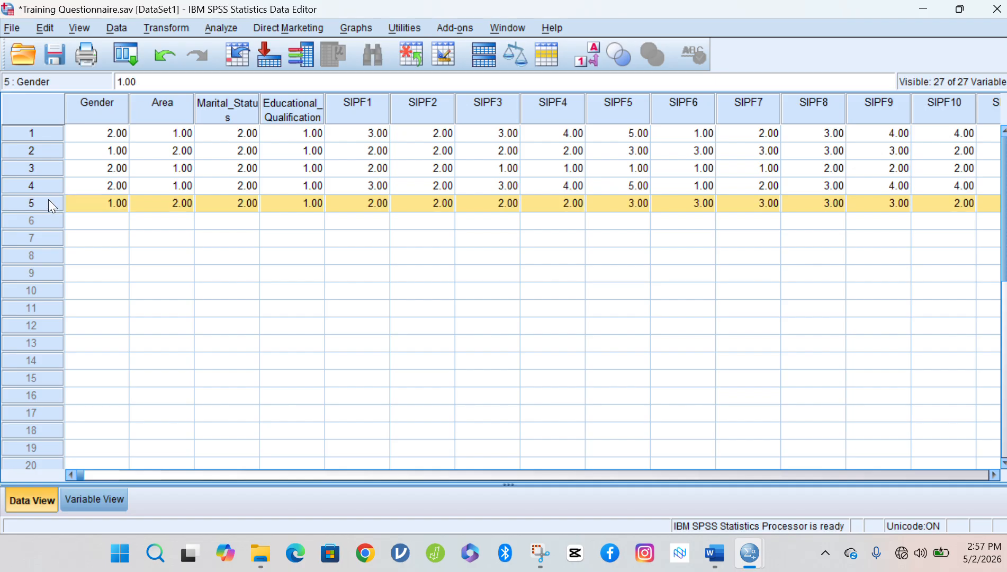
{"action": "left_click", "coordinate": [48, 169]}
{"action": "right_click", "coordinate": [49, 170]}
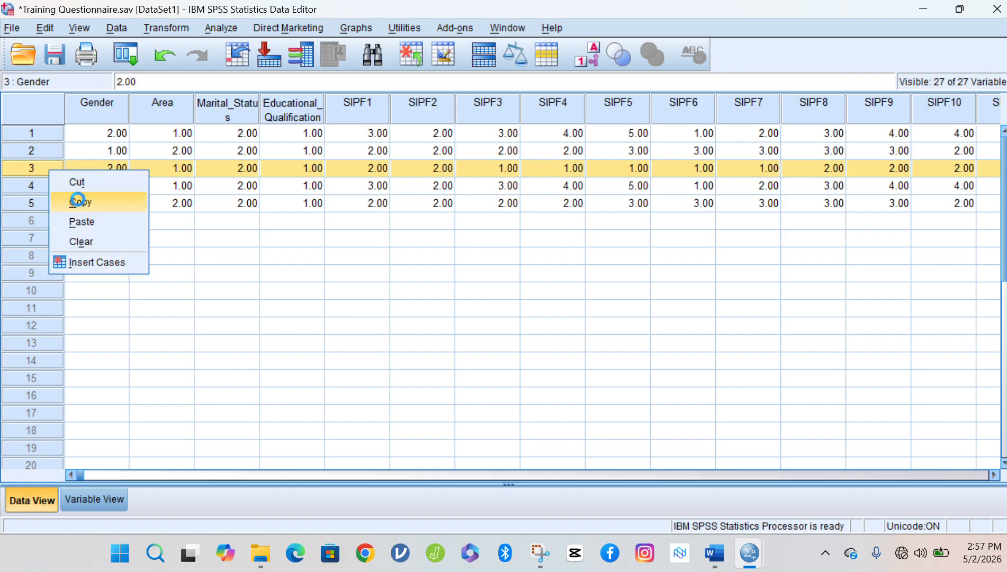
{"action": "left_click", "coordinate": [78, 200]}
{"action": "left_click", "coordinate": [33, 223]}
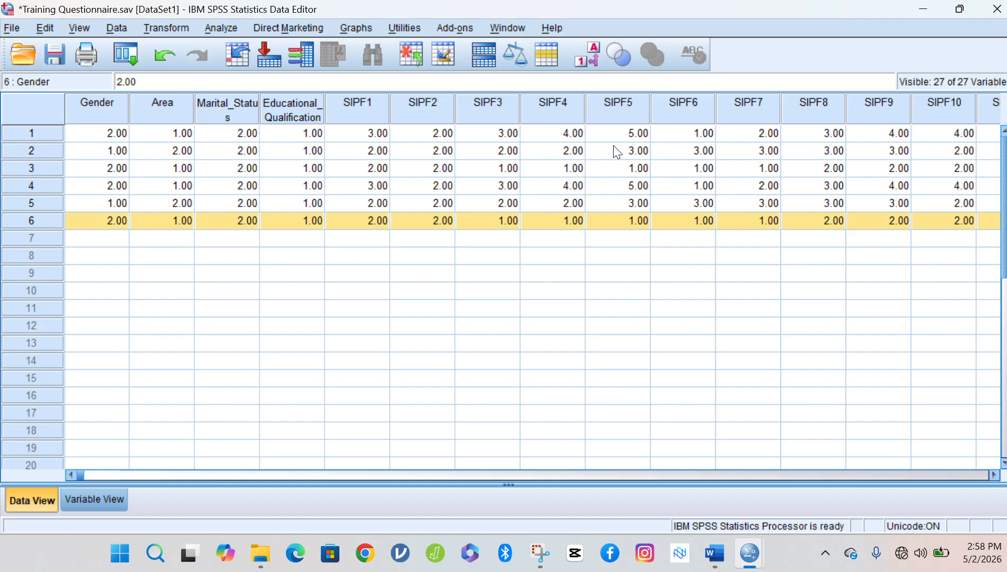
Switch between Variable View and Data View, ending on Data View.
{"action": "left_click", "coordinate": [102, 499]}
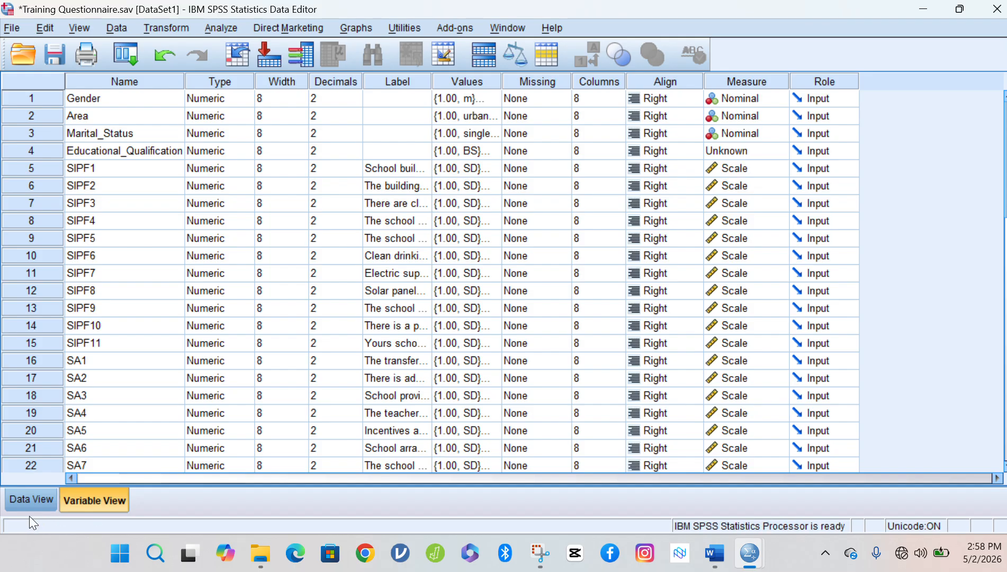
{"action": "left_click", "coordinate": [30, 501]}
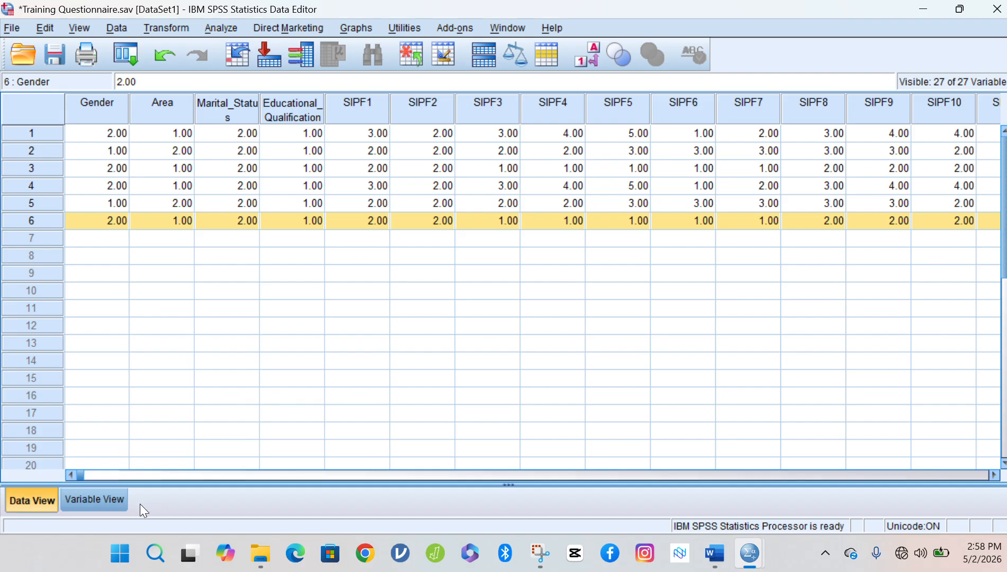
{"action": "left_click", "coordinate": [99, 500]}
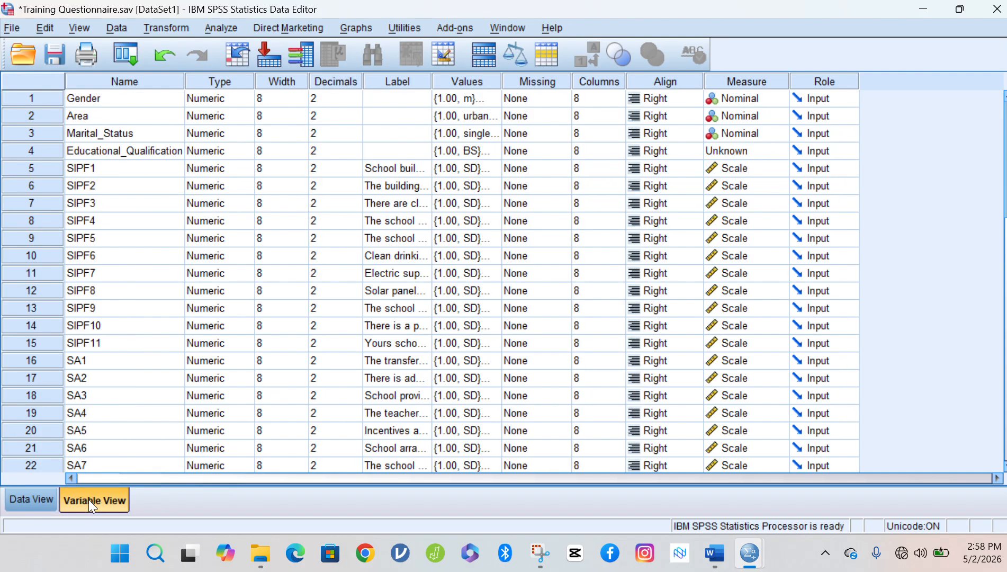
{"action": "left_click", "coordinate": [49, 496]}
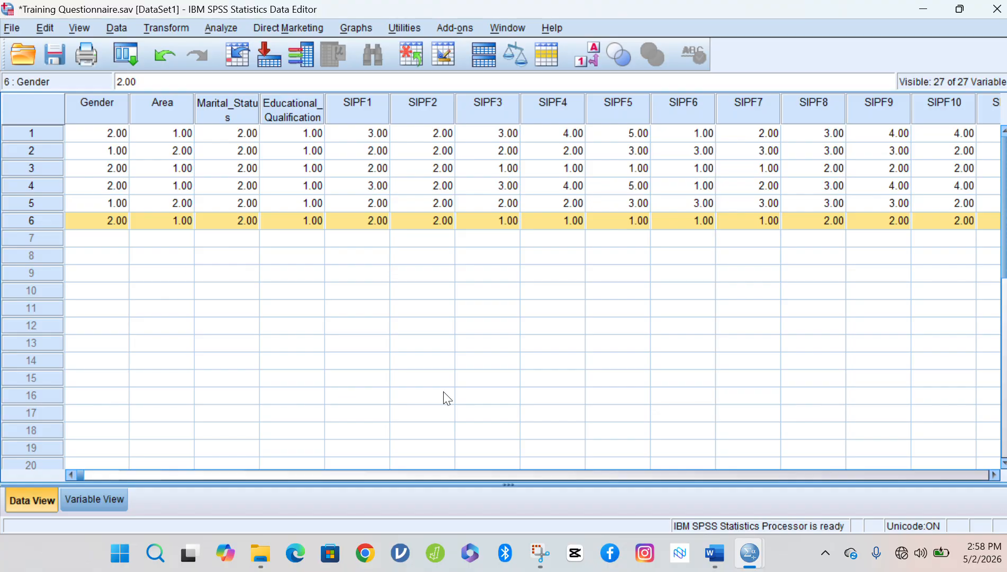
Select the SIPF1 through SA12 columns in Data View, then switch to Variable View.
{"action": "left_click", "coordinate": [368, 108]}
{"action": "key", "text": "shift+Right"}
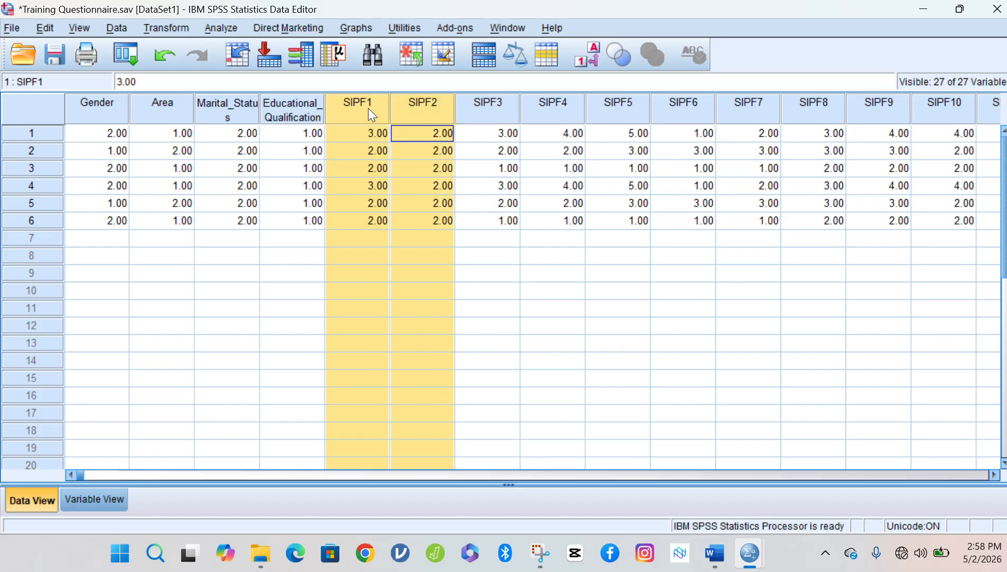
{"action": "key", "text": "shift+Right"}
{"action": "key", "text": "shift+Right"}
{"action": "key", "text": "shift+Right"}
{"action": "key", "text": "shift+Right"}
{"action": "key", "text": "shift+Right"}
{"action": "key", "text": "shift+Right"}
{"action": "key", "text": "shift+Right"}
{"action": "key", "text": "shift+Right"}
{"action": "key", "text": "shift+Right"}
{"action": "key", "text": "shift+Right"}
{"action": "key", "text": "shift+Right"}
{"action": "key", "text": "shift+Right"}
{"action": "key", "text": "shift+Right"}
{"action": "key", "text": "shift+Right"}
{"action": "key", "text": "shift+Right"}
{"action": "key", "text": "shift+Right"}
{"action": "key", "text": "shift+Right"}
{"action": "key", "text": "shift+Right"}
{"action": "key", "text": "shift+Right"}
{"action": "key", "text": "shift+Right"}
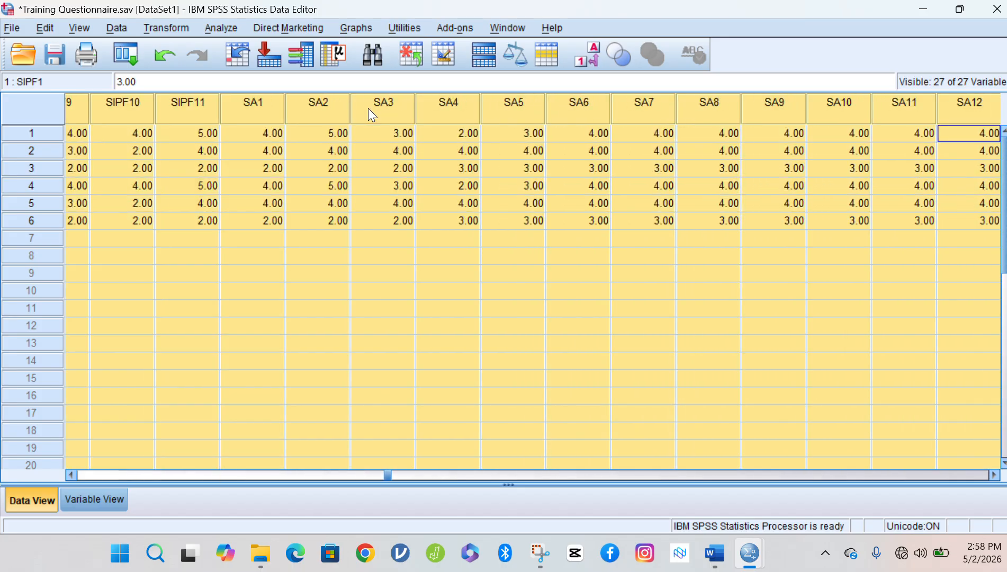
{"action": "key", "text": "shift+Left"}
{"action": "key", "text": "shift+Left"}
{"action": "key", "text": "shift+Left"}
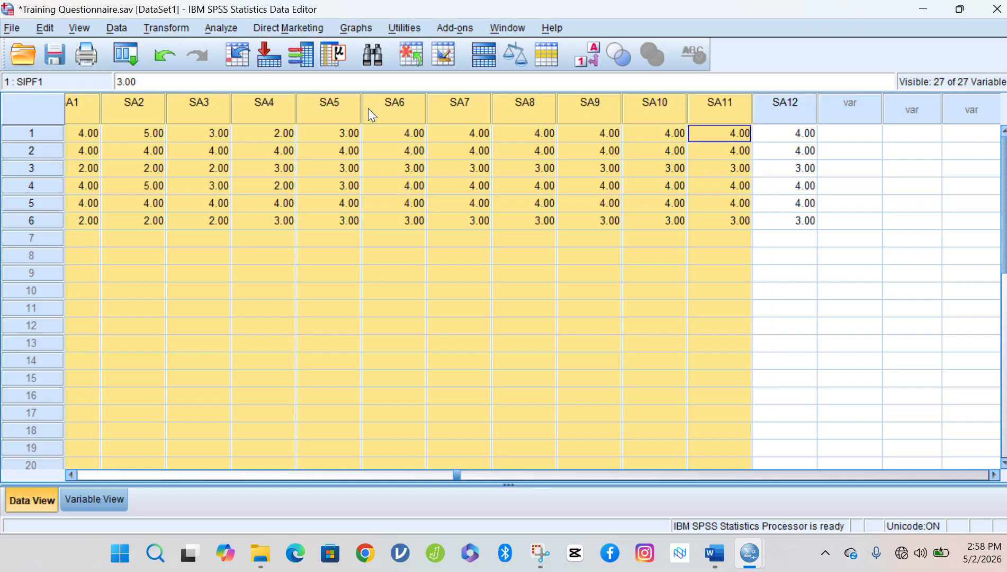
{"action": "key", "text": "shift+Right"}
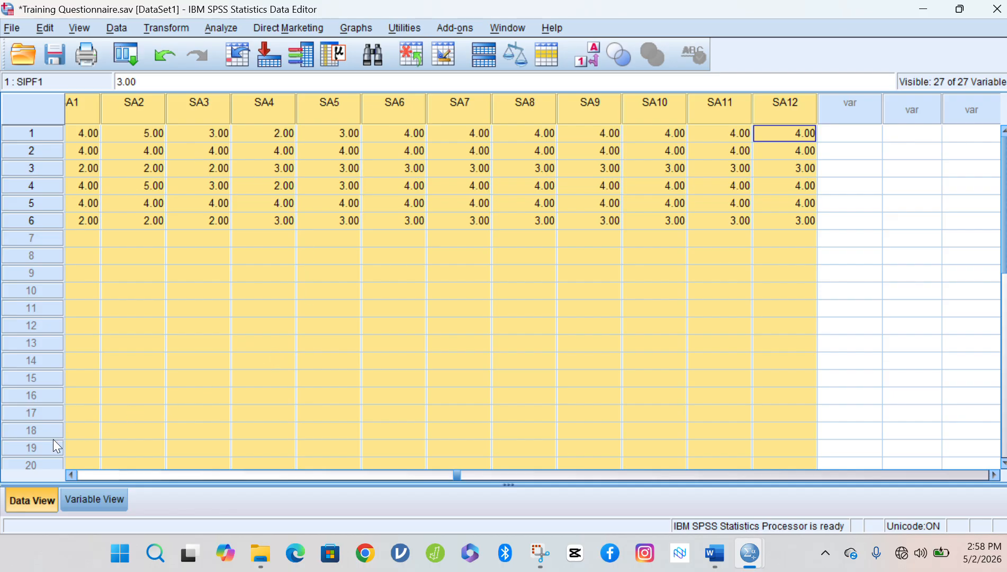
{"action": "left_click", "coordinate": [86, 494]}
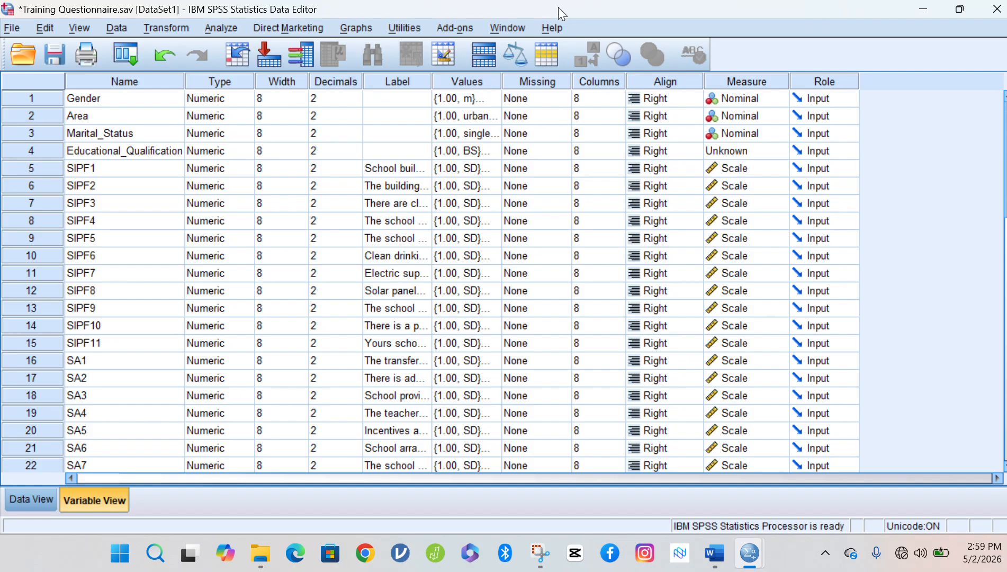
Open Transform > Compute Variable, cancel it, and reopen the Transform menu.
{"action": "left_click", "coordinate": [538, 13]}
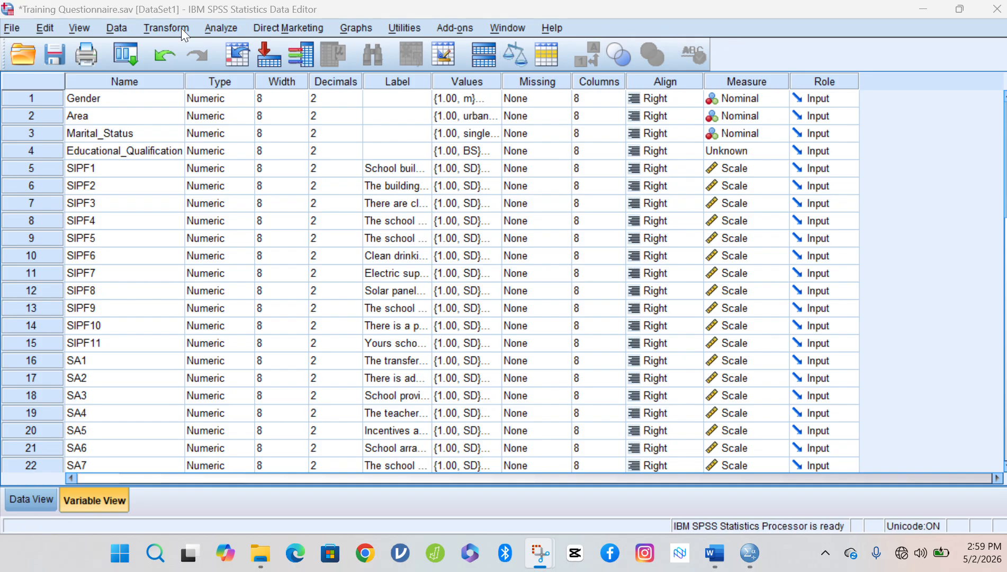
{"action": "left_click", "coordinate": [157, 27]}
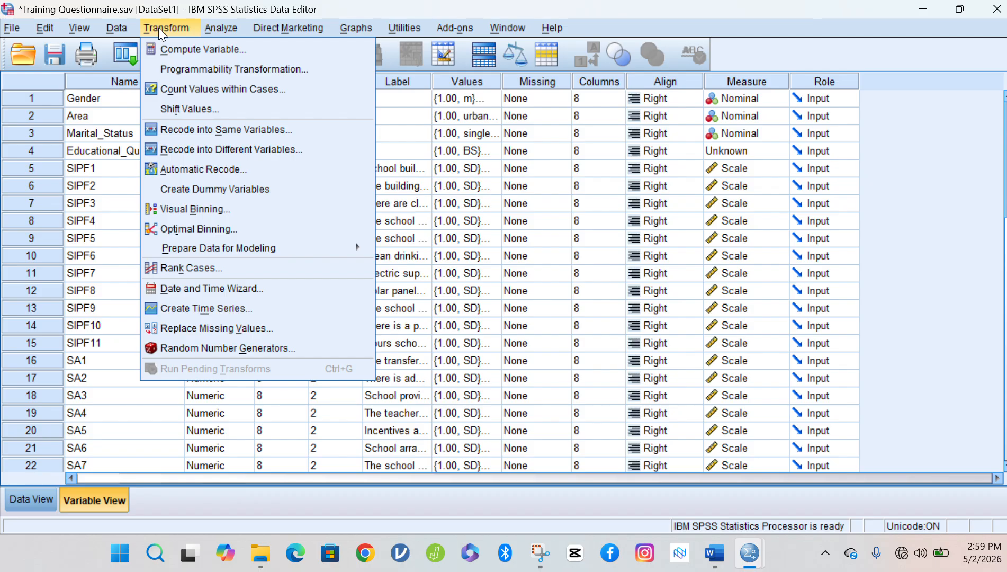
{"action": "mouse_move", "coordinate": [116, 27]}
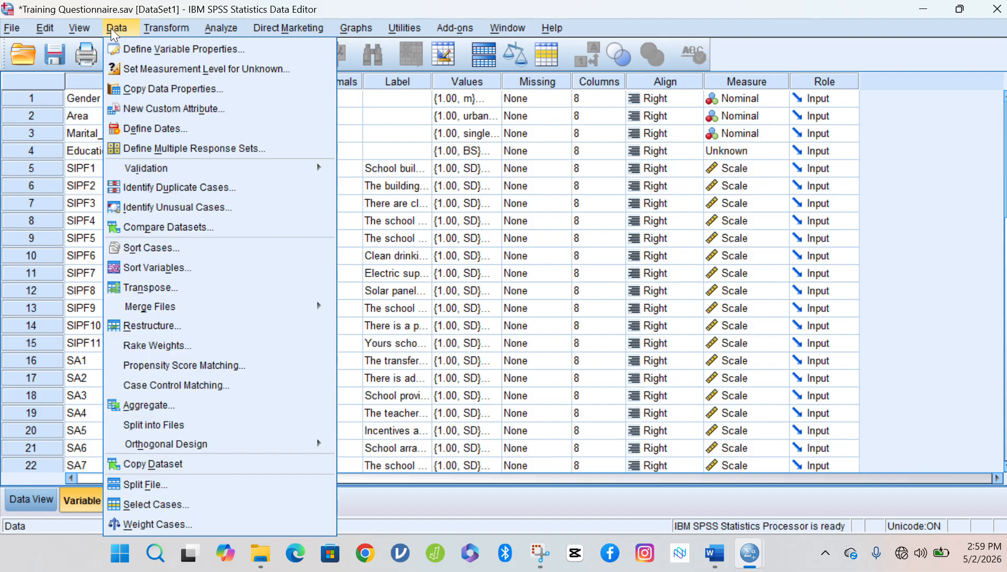
{"action": "mouse_move", "coordinate": [164, 25]}
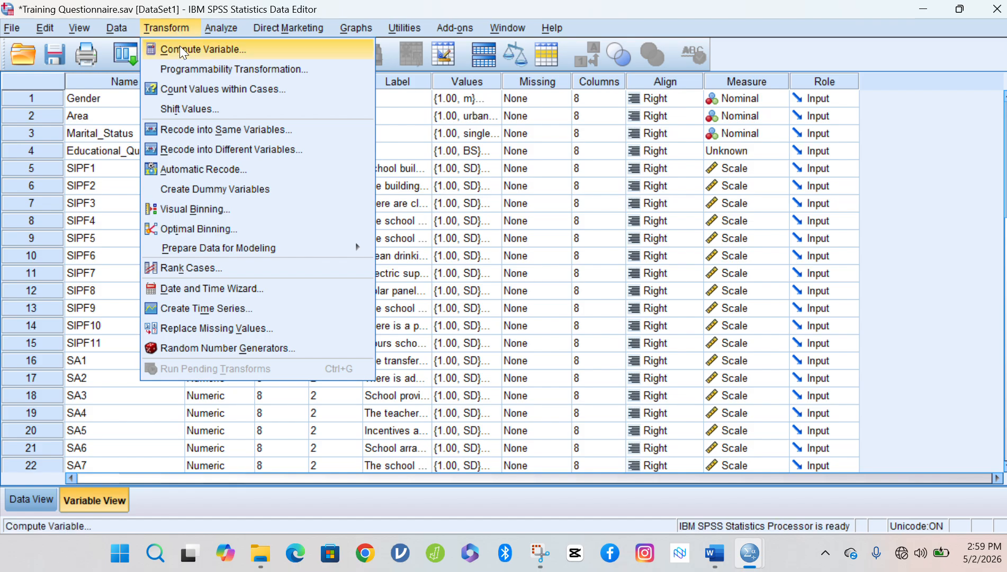
{"action": "left_click", "coordinate": [210, 49]}
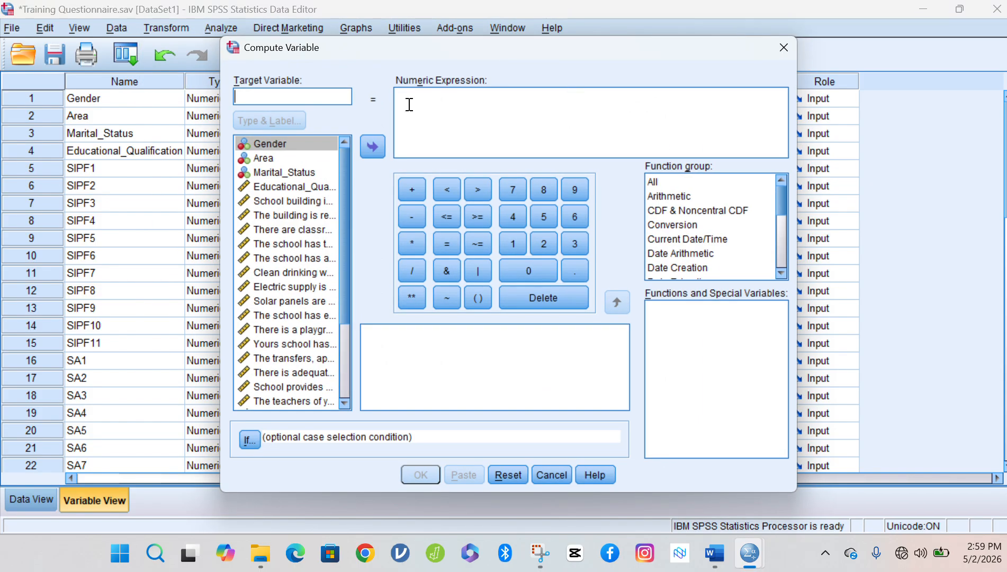
{"action": "left_click", "coordinate": [785, 48]}
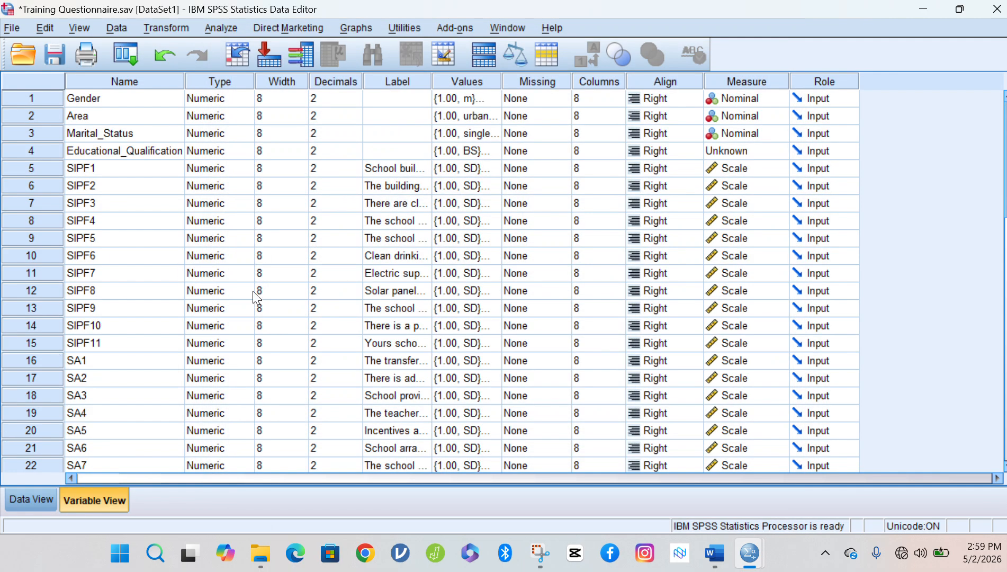
{"action": "left_click", "coordinate": [171, 28]}
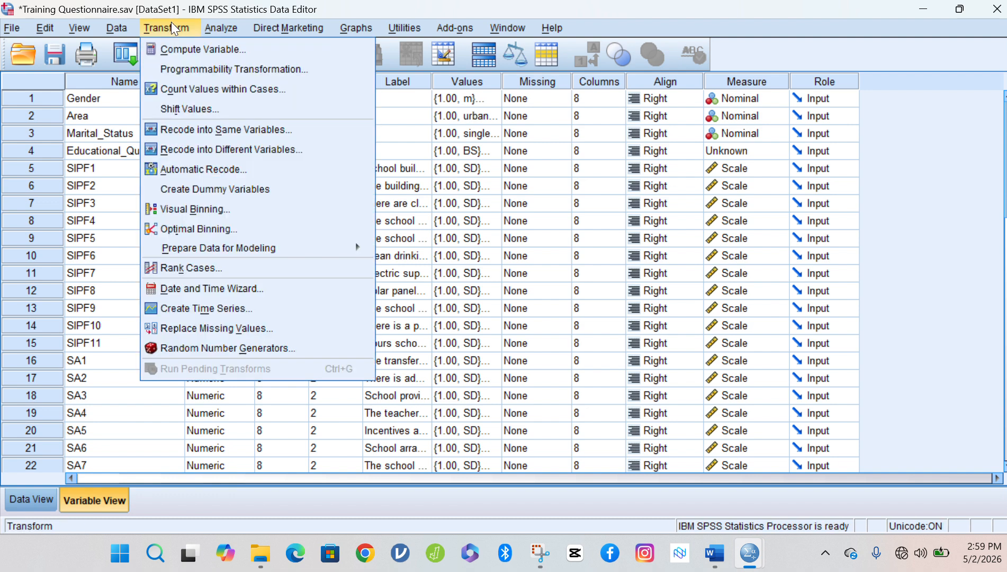
Open Compute Variable and browse the CDF & Noncentral CDF function descriptions.
{"action": "left_click", "coordinate": [233, 49]}
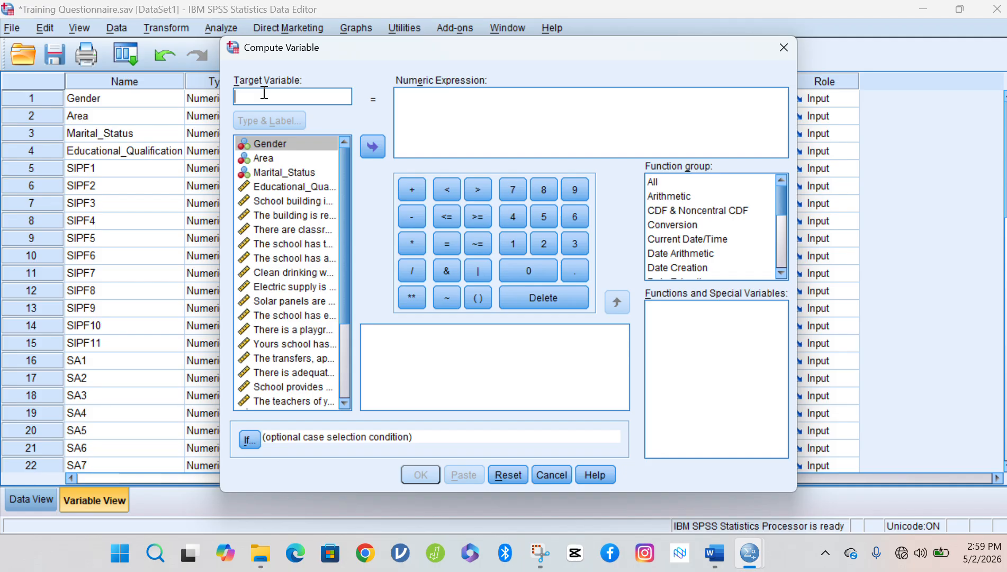
{"action": "left_click", "coordinate": [412, 106]}
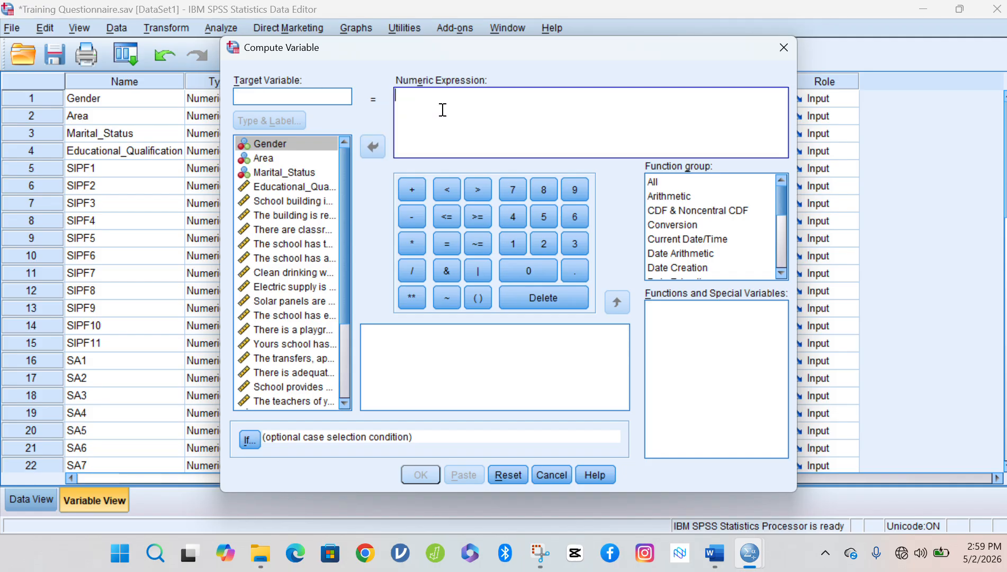
{"action": "left_click", "coordinate": [677, 211]}
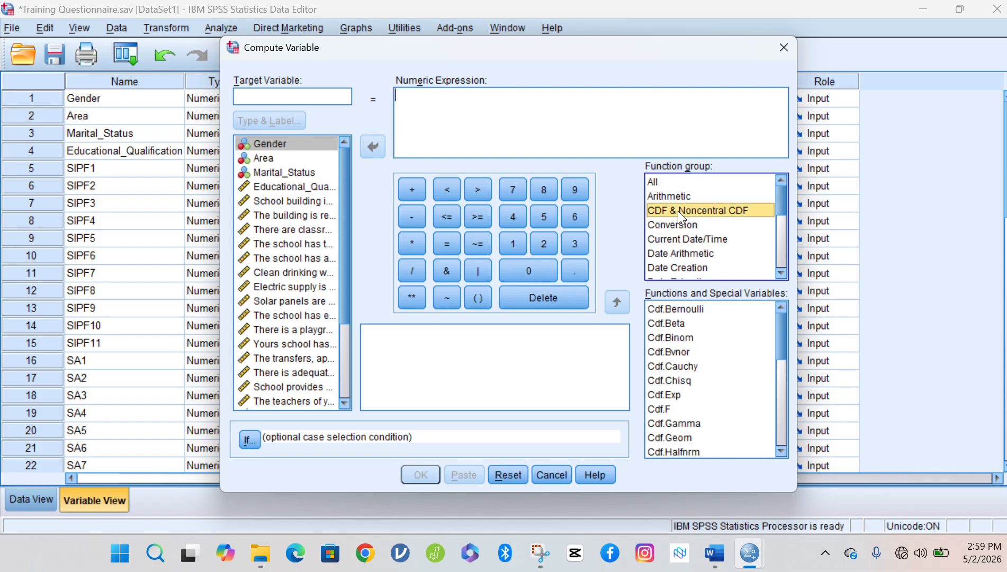
{"action": "left_click", "coordinate": [709, 352]}
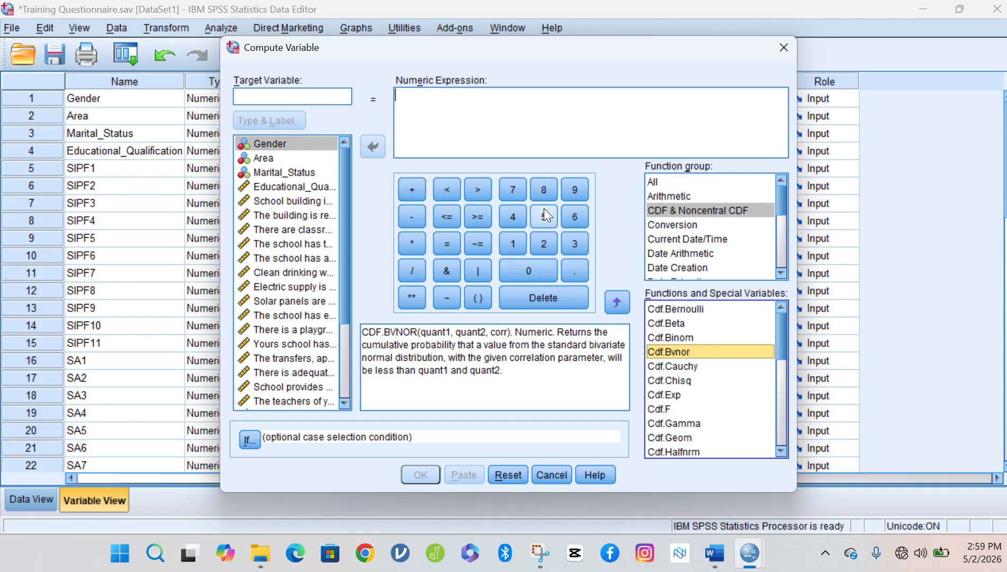
Name the target variable SIPF_Means_Score.
{"action": "left_click", "coordinate": [304, 95]}
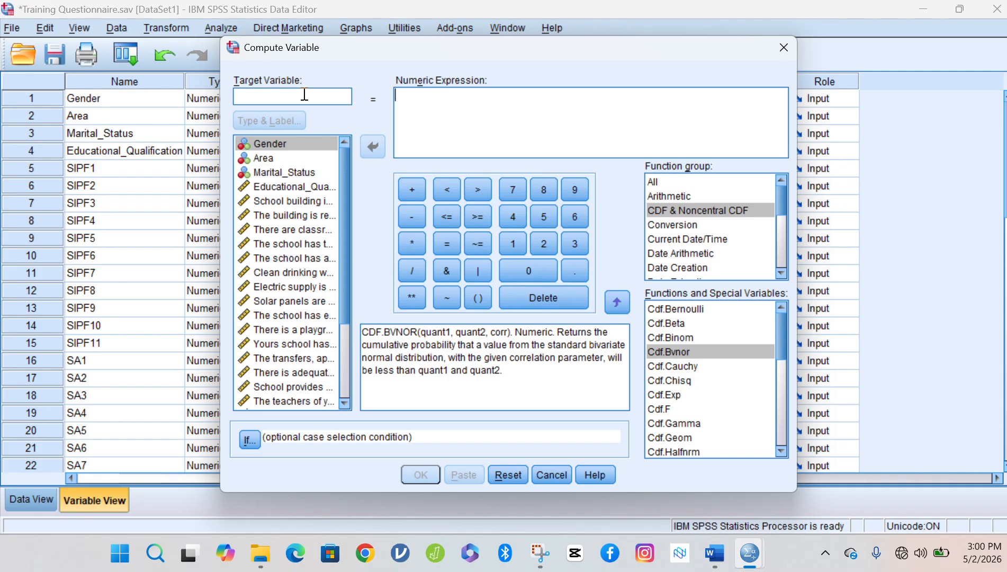
{"action": "type", "text": "SI"}
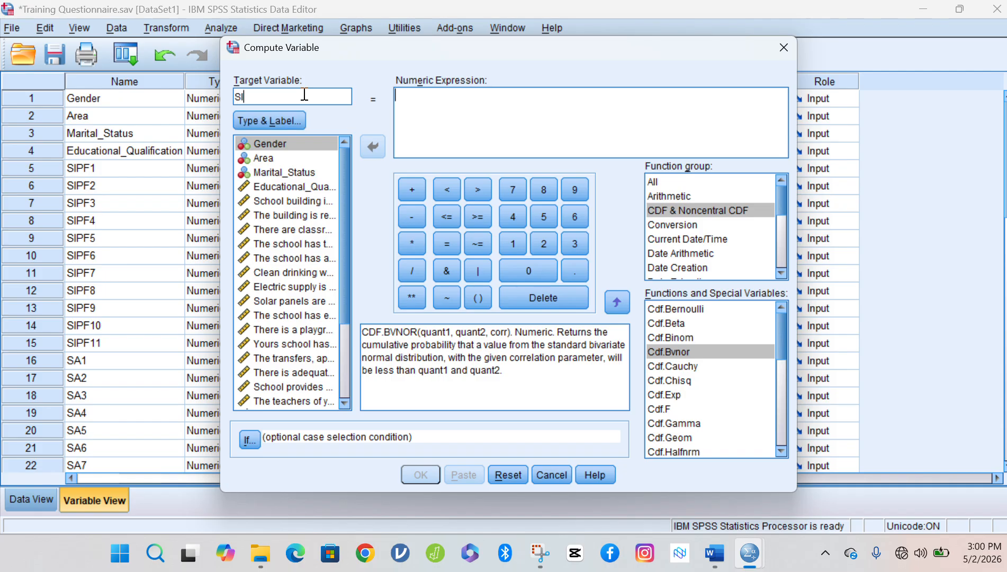
{"action": "type", "text": "PF"}
{"action": "type", "text": "_Means_Score"}
{"action": "left_click", "coordinate": [292, 96]}
{"action": "type", "text": "_"}
{"action": "left_click", "coordinate": [432, 92]}
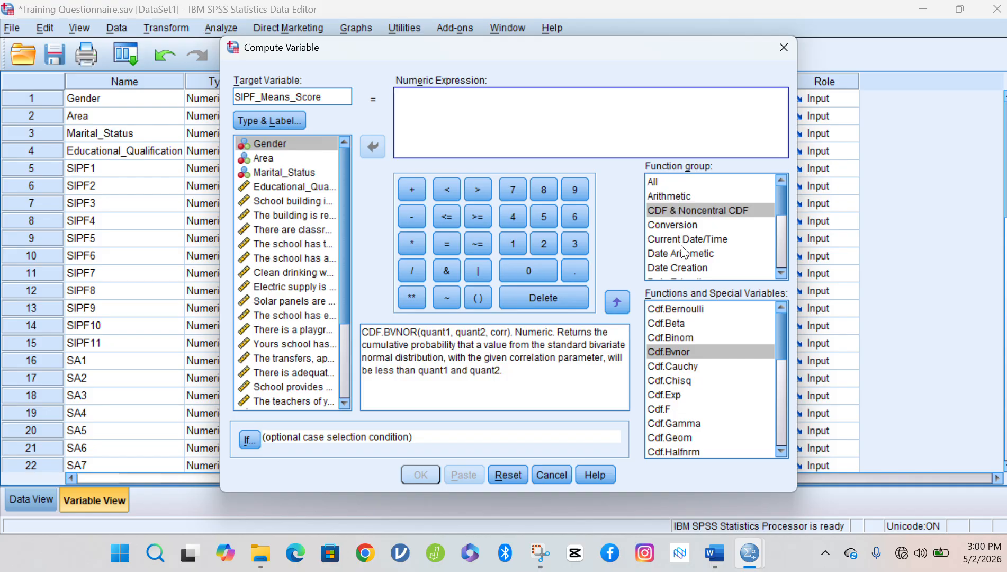
{"action": "left_click", "coordinate": [676, 225]}
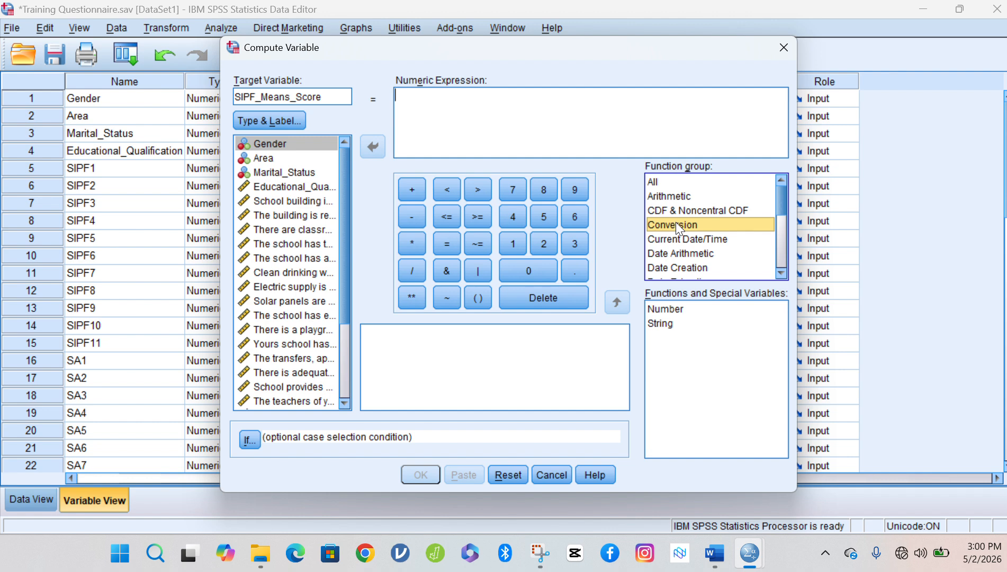
Insert MEAN(?,?) from the Statistical function group into the numeric expression.
{"action": "key", "text": "s"}
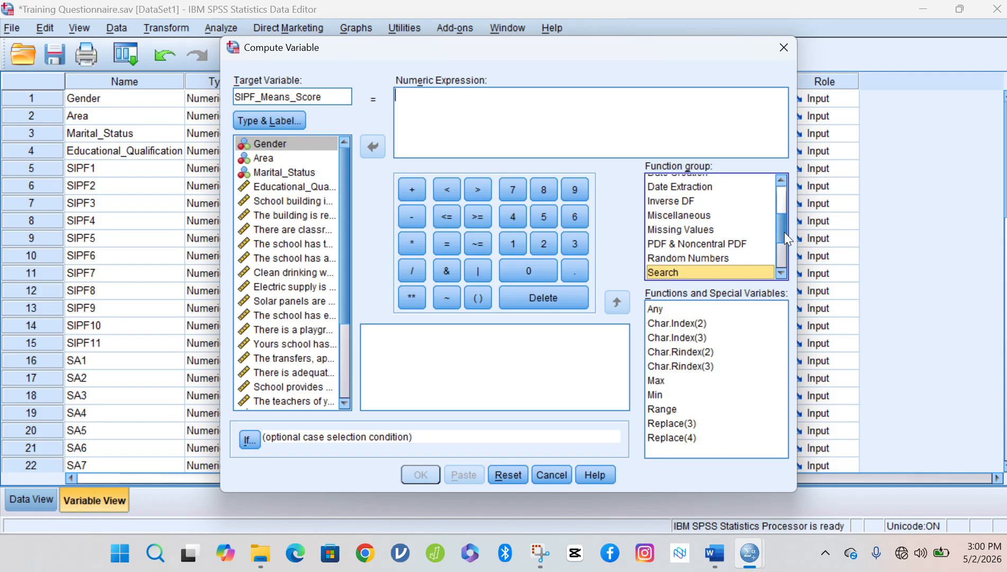
{"action": "left_click_drag", "start_coordinate": [784, 232], "coordinate": [789, 248]}
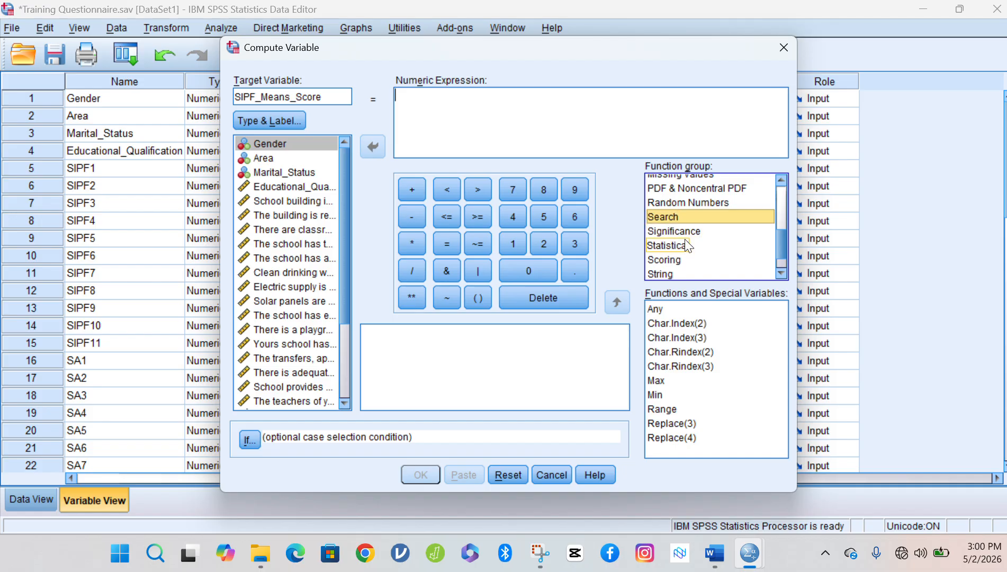
{"action": "left_click", "coordinate": [672, 246]}
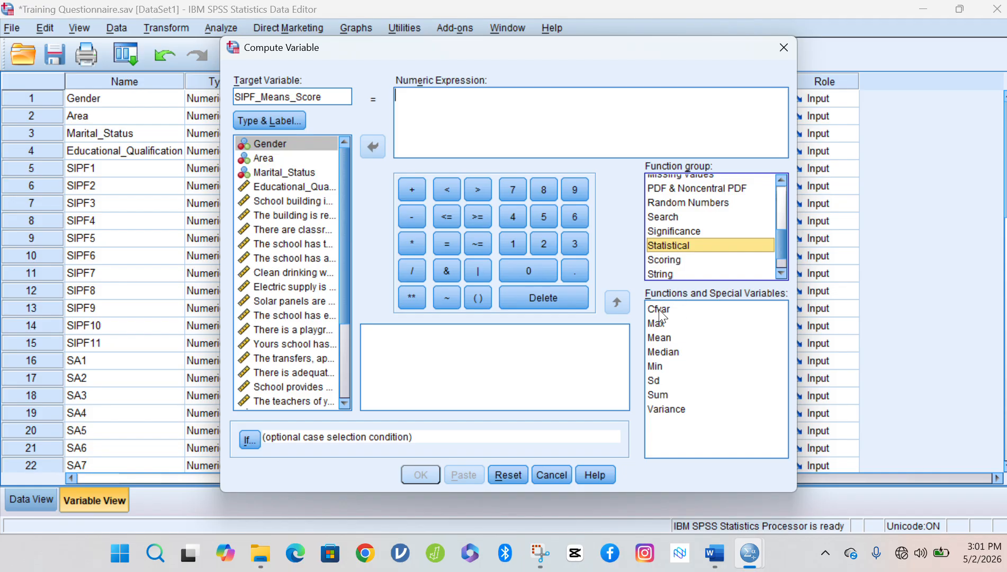
{"action": "left_click", "coordinate": [658, 339]}
{"action": "left_click", "coordinate": [662, 324]}
Insert the MEAN function and delete its ?,? placeholders, leaving MEAN().
{"action": "double_click", "coordinate": [664, 338]}
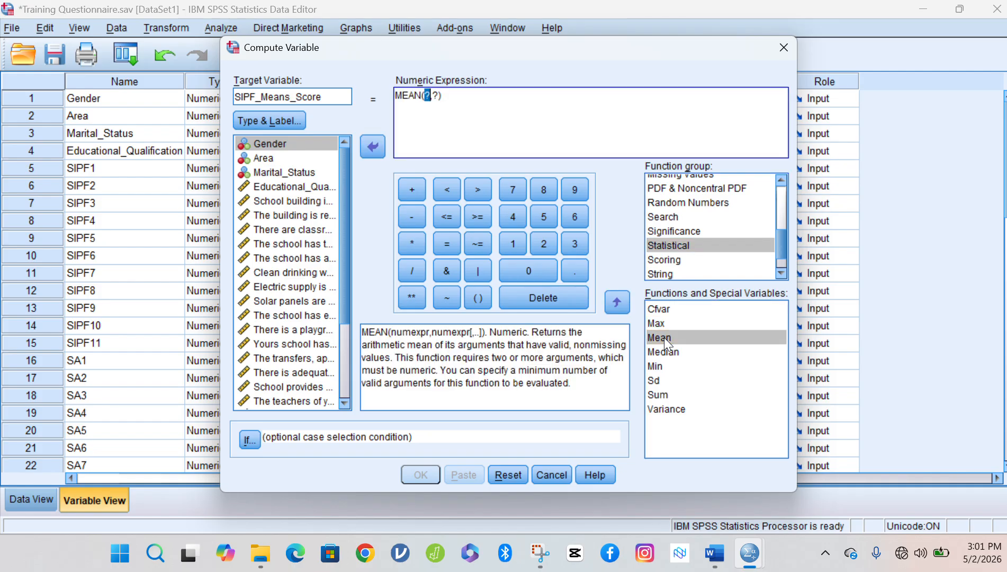
{"action": "left_click", "coordinate": [427, 95]}
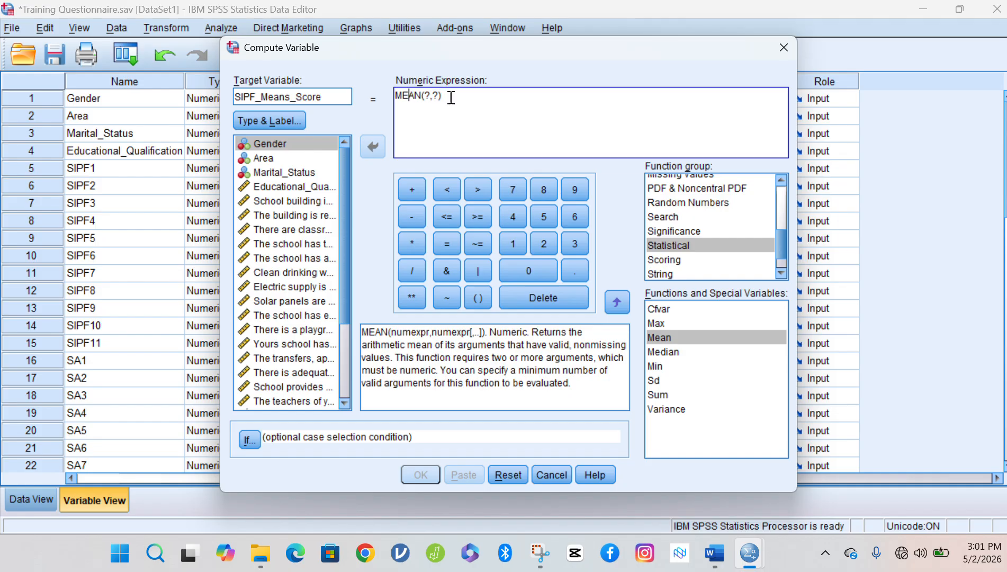
{"action": "left_click_drag", "start_coordinate": [450, 95], "coordinate": [390, 97]}
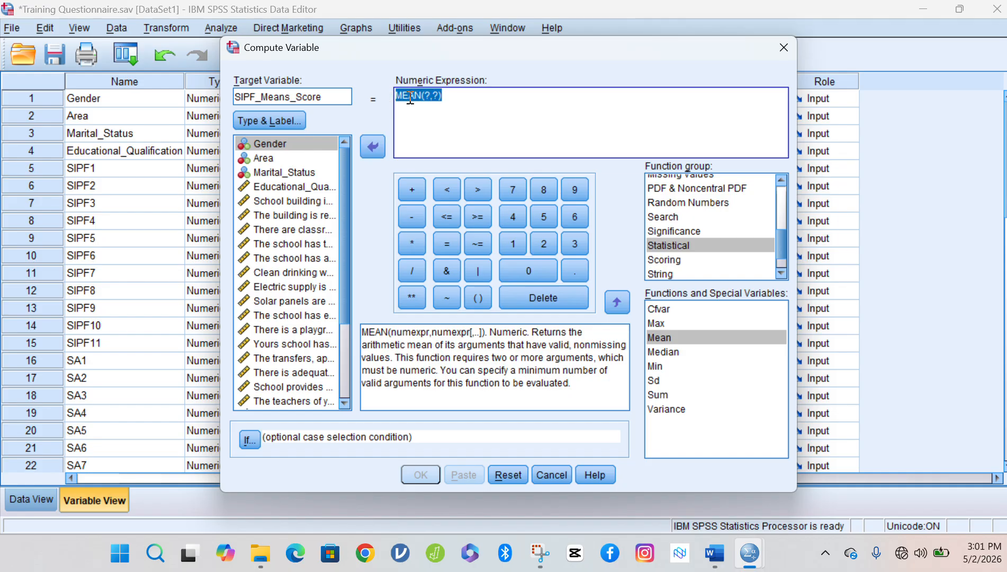
{"action": "left_click", "coordinate": [410, 98]}
{"action": "left_click", "coordinate": [424, 97]}
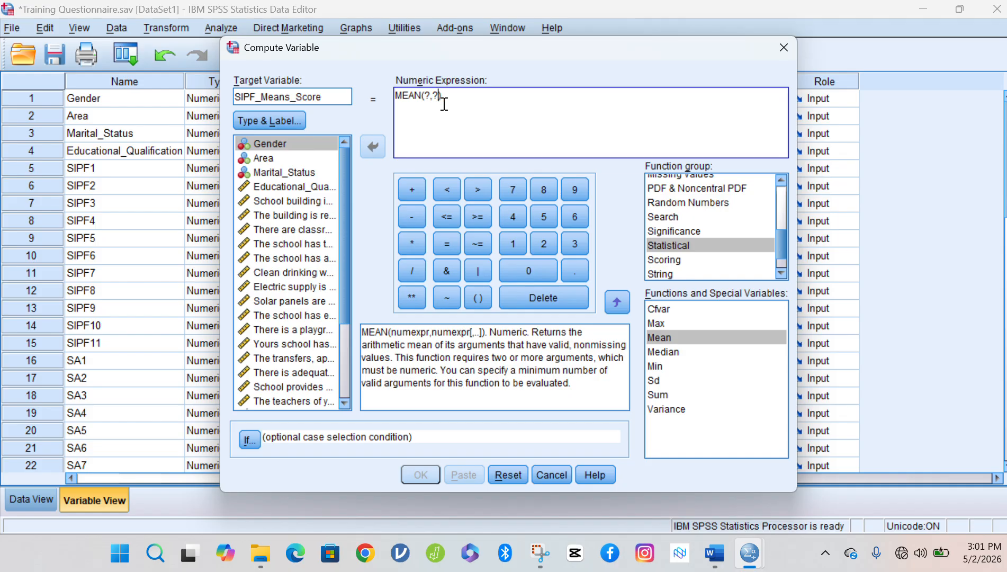
{"action": "key", "text": "Delete"}
{"action": "key", "text": "Delete"}
{"action": "key", "text": "Delete"}
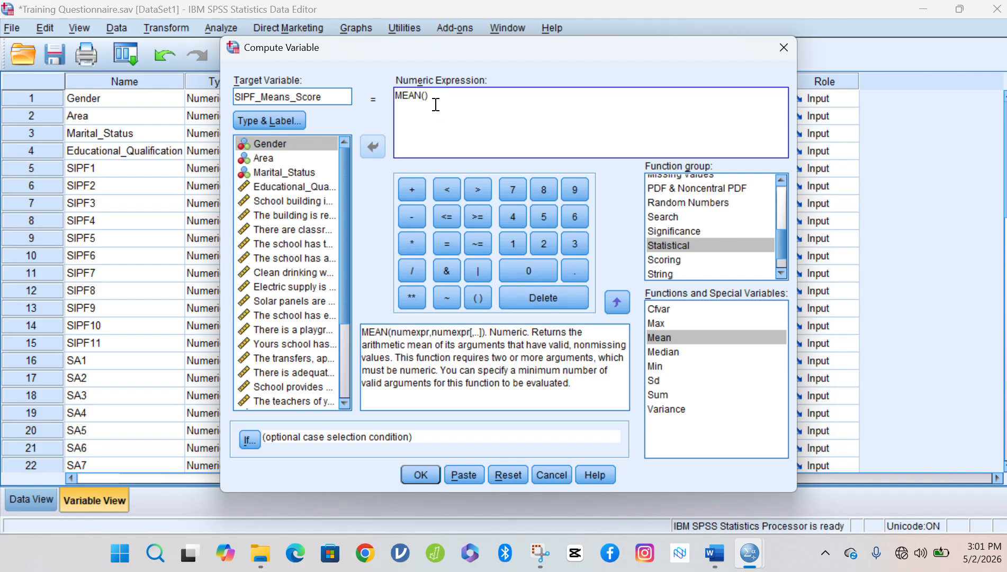
{"action": "left_click", "coordinate": [404, 97]}
{"action": "left_click", "coordinate": [424, 98]}
Remove the Educational_Qualification entry mistakenly added inside MEAN().
{"action": "double_click", "coordinate": [249, 97]}
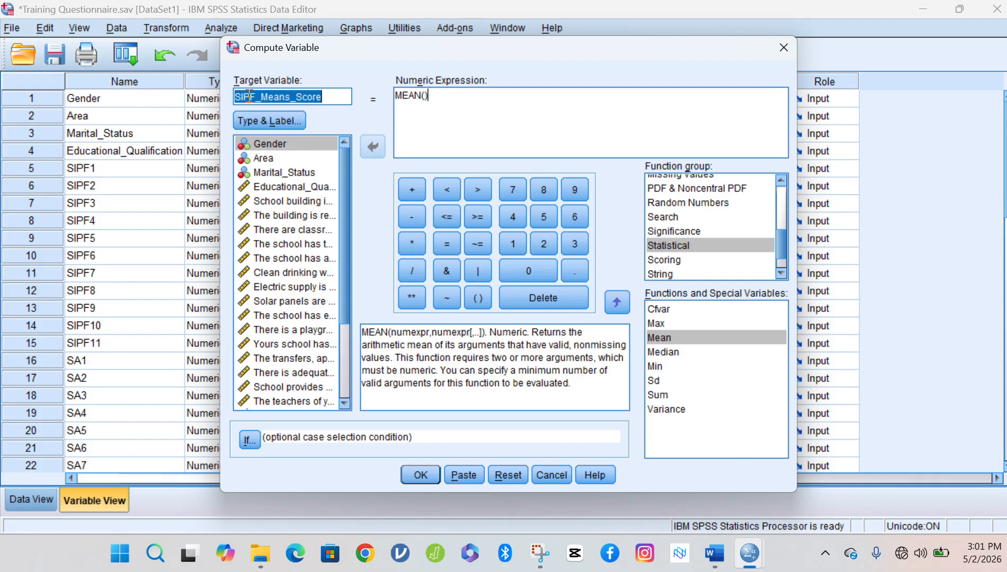
{"action": "left_click", "coordinate": [426, 96]}
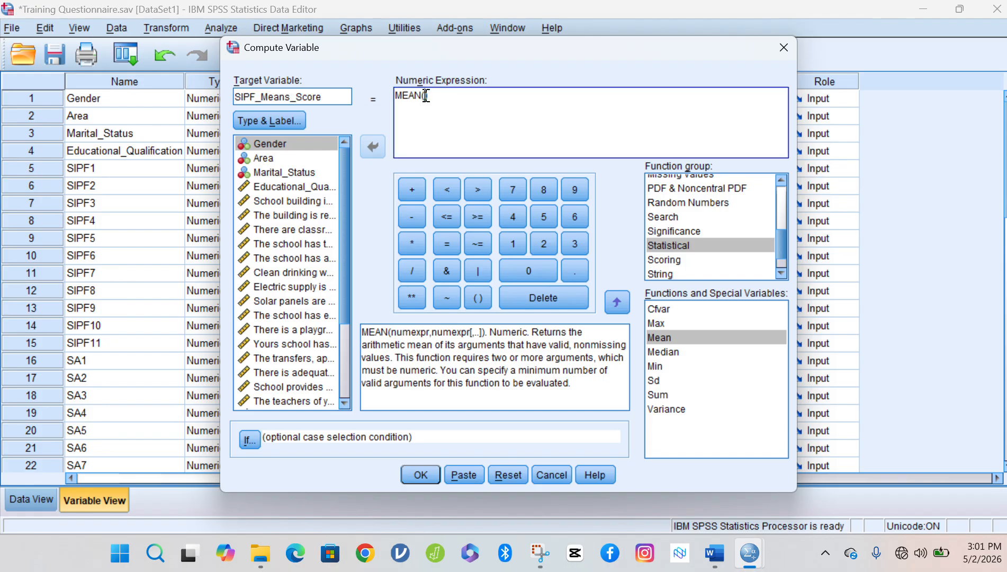
{"action": "left_click", "coordinate": [280, 188]}
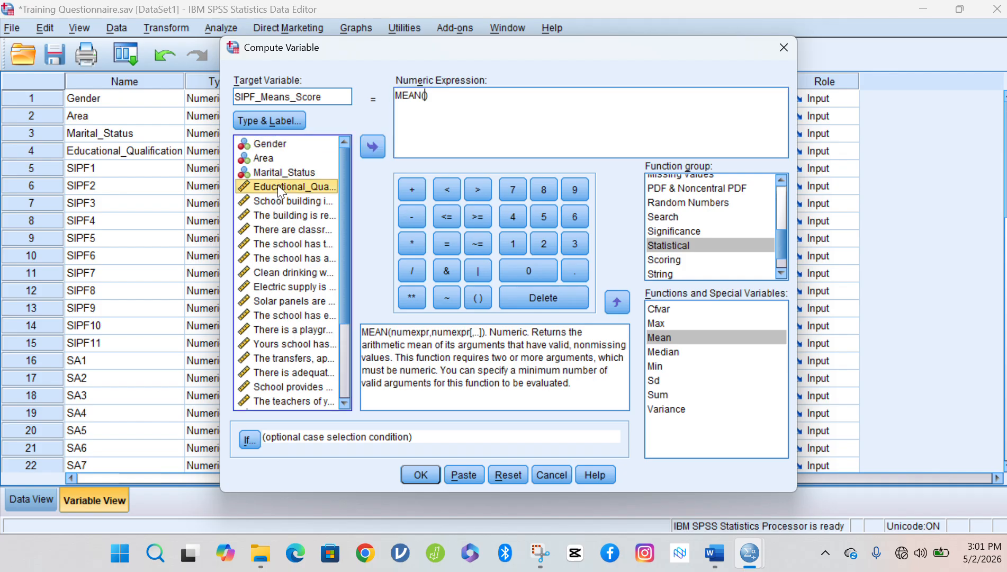
{"action": "double_click", "coordinate": [278, 185]}
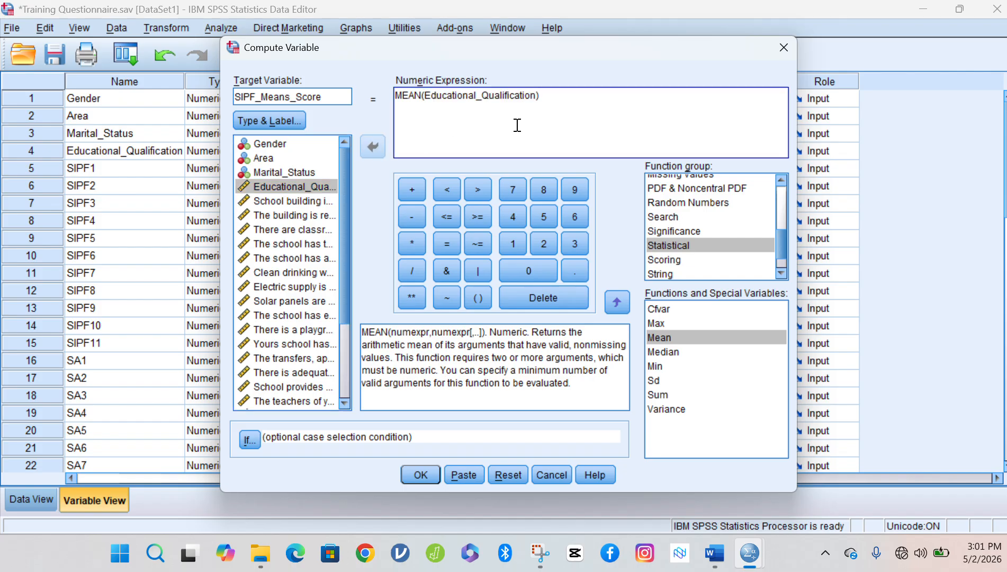
{"action": "left_click", "coordinate": [313, 186]}
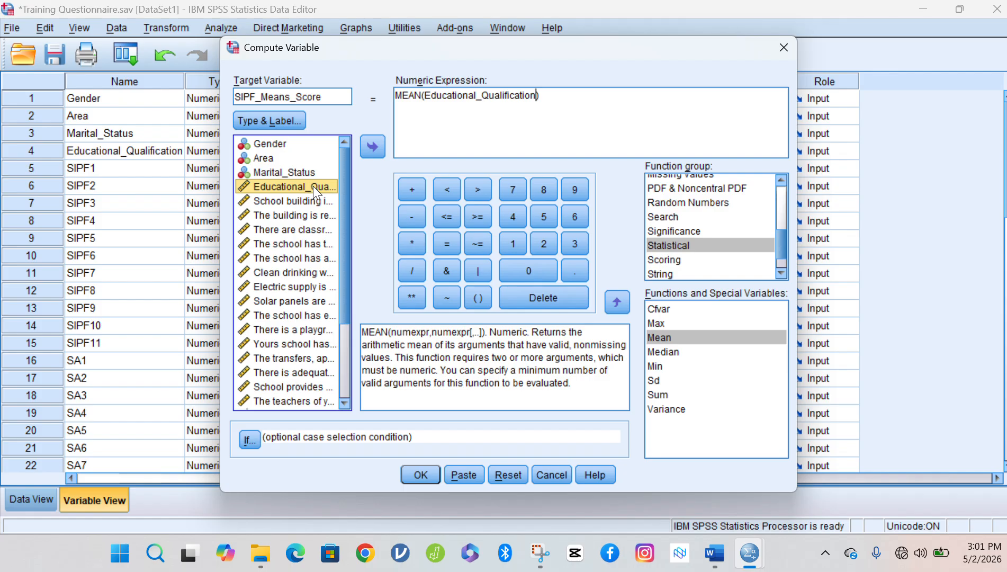
{"action": "left_click", "coordinate": [538, 96]}
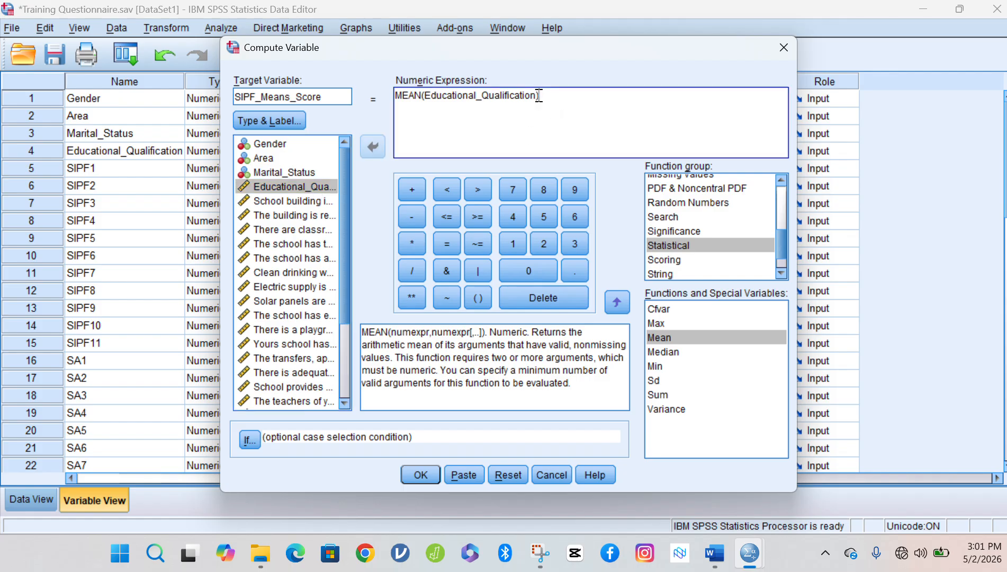
{"action": "key", "text": "BackSpace"}
{"action": "key", "text": "BackSpace"}
{"action": "key", "text": "BackSpace"}
{"action": "key", "text": "BackSpace"}
{"action": "key", "text": "BackSpace"}
{"action": "key", "text": "BackSpace"}
{"action": "key", "text": "BackSpace"}
{"action": "key", "text": "BackSpace"}
{"action": "key", "text": "BackSpace"}
{"action": "key", "text": "BackSpace"}
{"action": "key", "text": "BackSpace"}
{"action": "key", "text": "BackSpace"}
{"action": "key", "text": "BackSpace"}
{"action": "key", "text": "BackSpace"}
{"action": "key", "text": "BackSpace"}
{"action": "key", "text": "BackSpace"}
{"action": "key", "text": "BackSpace"}
{"action": "key", "text": "BackSpace"}
{"action": "key", "text": "BackSpace"}
{"action": "key", "text": "BackSpace"}
{"action": "key", "text": "BackSpace"}
{"action": "key", "text": "BackSpace"}
{"action": "key", "text": "BackSpace"}
{"action": "key", "text": "BackSpace"}
{"action": "key", "text": "BackSpace"}
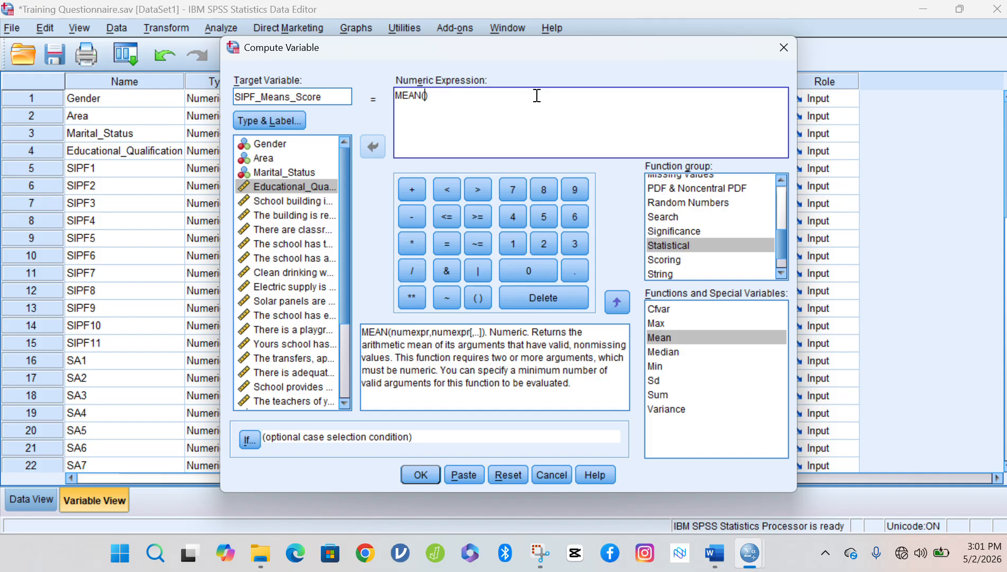
Add SIPF1 through SIPF6 to MEAN, separated by commas.
{"action": "left_click", "coordinate": [295, 203]}
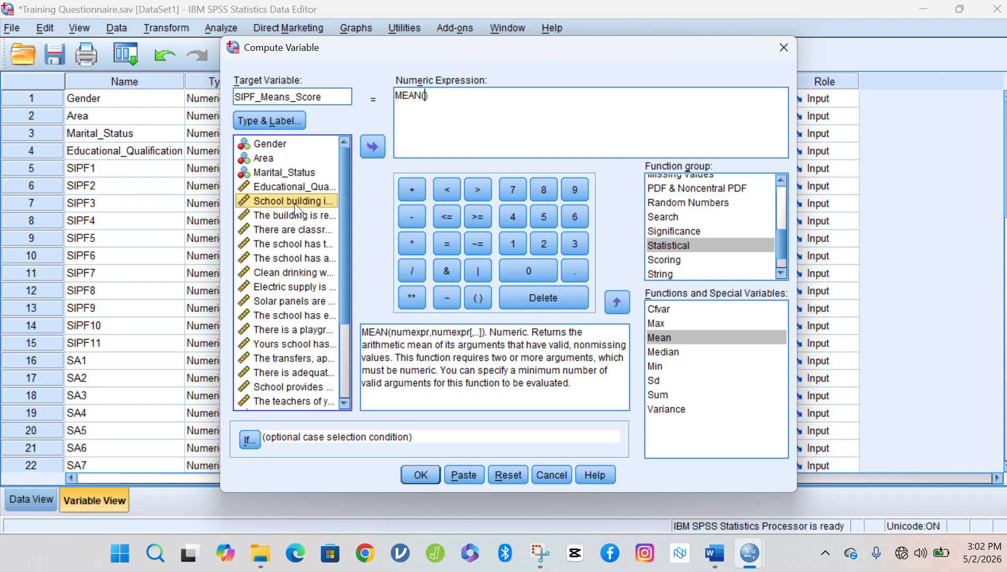
{"action": "double_click", "coordinate": [295, 202]}
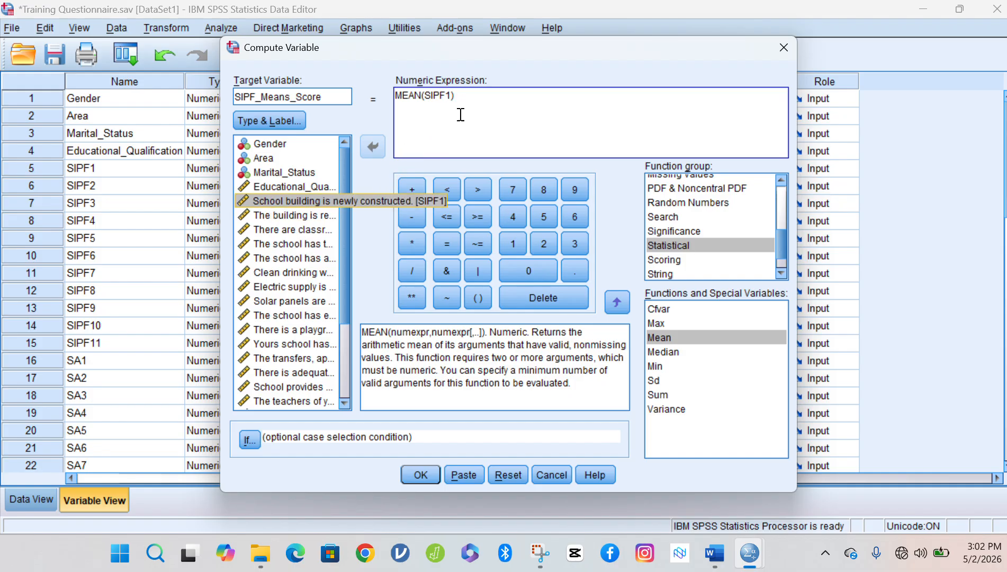
{"action": "type", "text": ","}
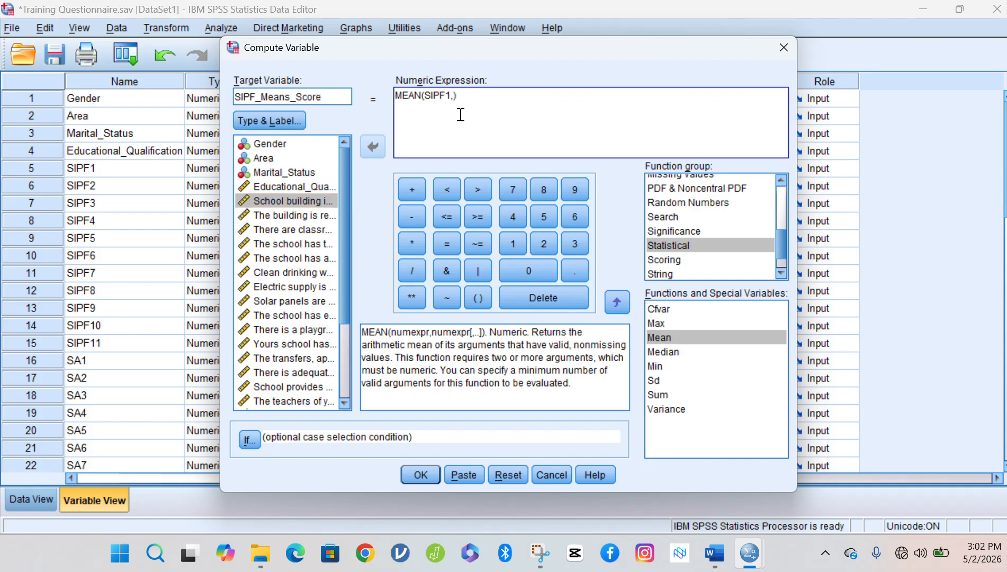
{"action": "double_click", "coordinate": [288, 214]}
{"action": "type", "text": ","}
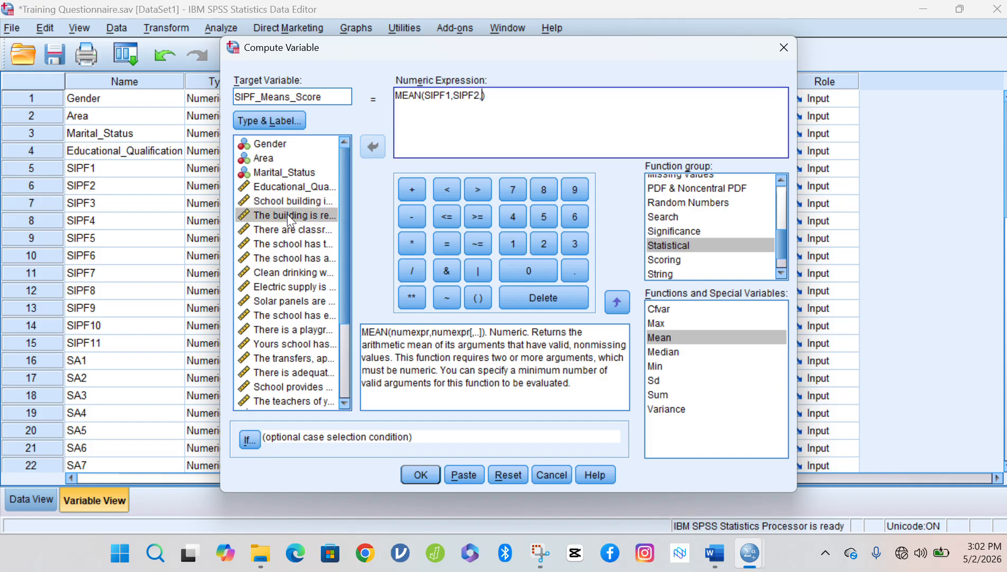
{"action": "double_click", "coordinate": [280, 228]}
{"action": "type", "text": ","}
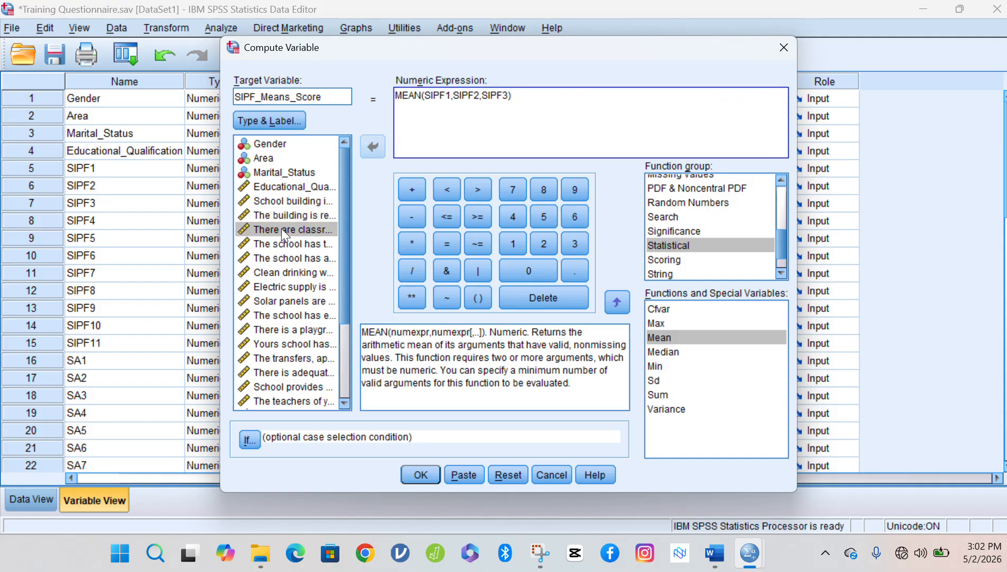
{"action": "double_click", "coordinate": [288, 245]}
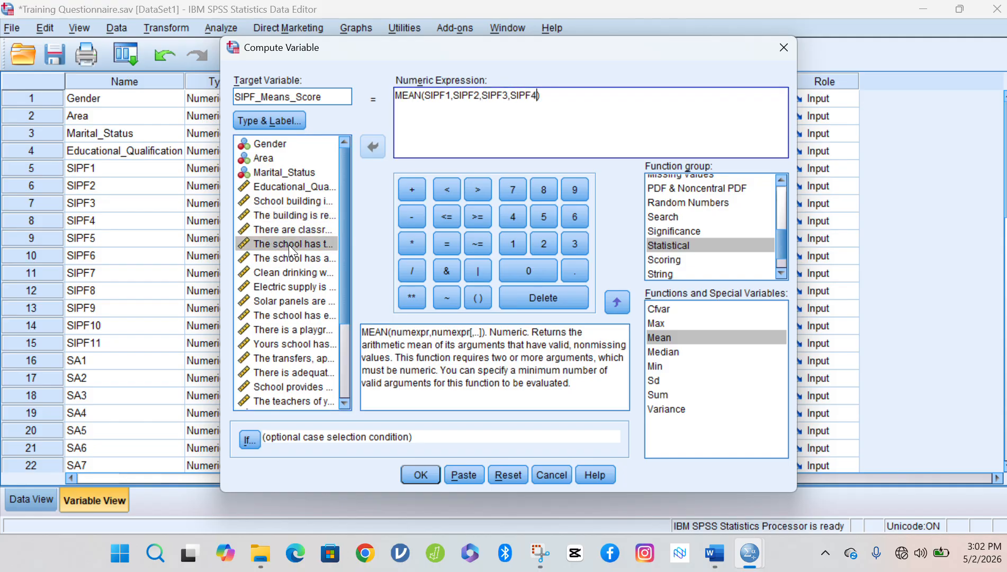
{"action": "type", "text": ","}
{"action": "double_click", "coordinate": [292, 264]}
{"action": "type", "text": ",SIPF5,"}
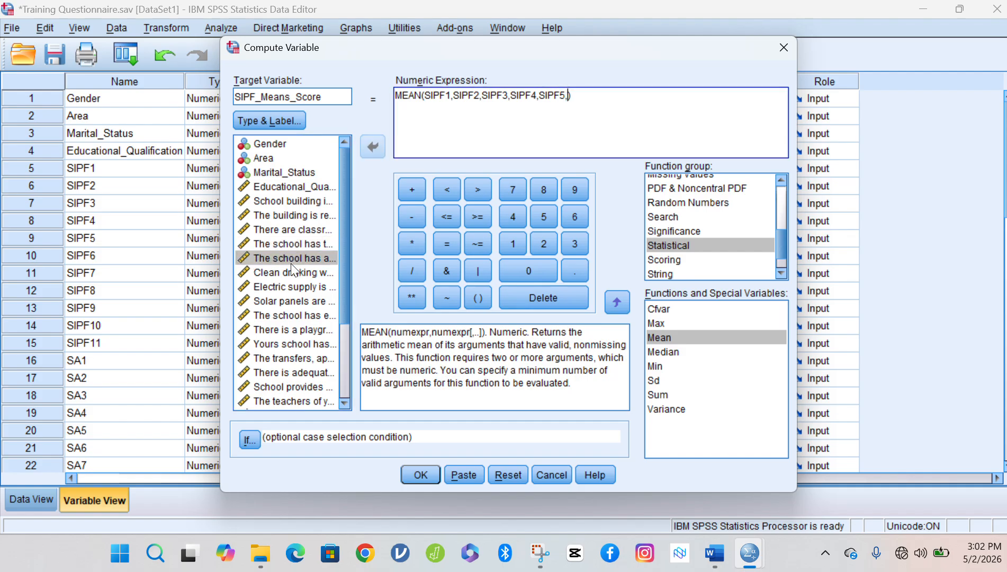
{"action": "double_click", "coordinate": [291, 272]}
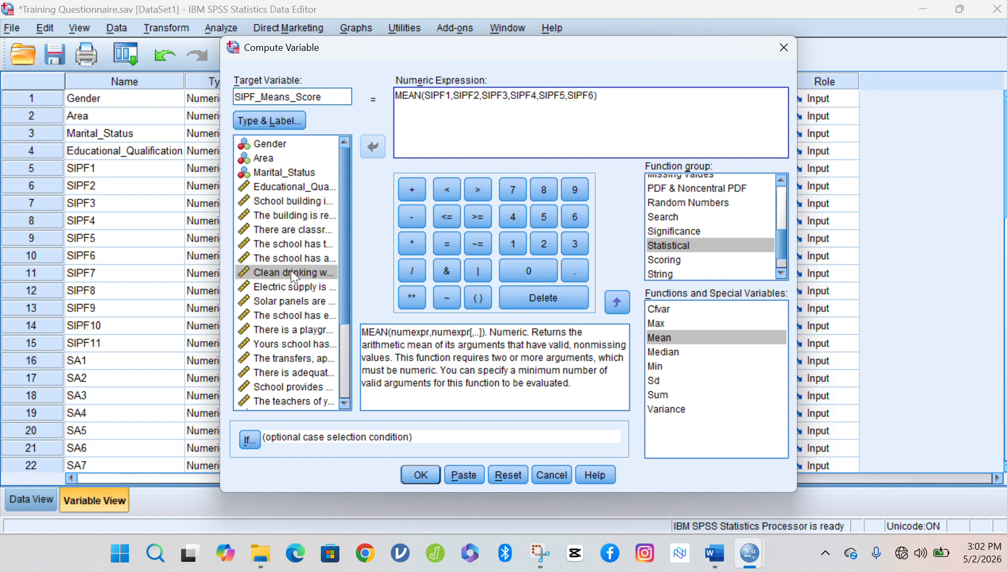
{"action": "type", "text": ","}
Add SIPF7 through SIPF11 to complete the MEAN argument list.
{"action": "left_click", "coordinate": [291, 287]}
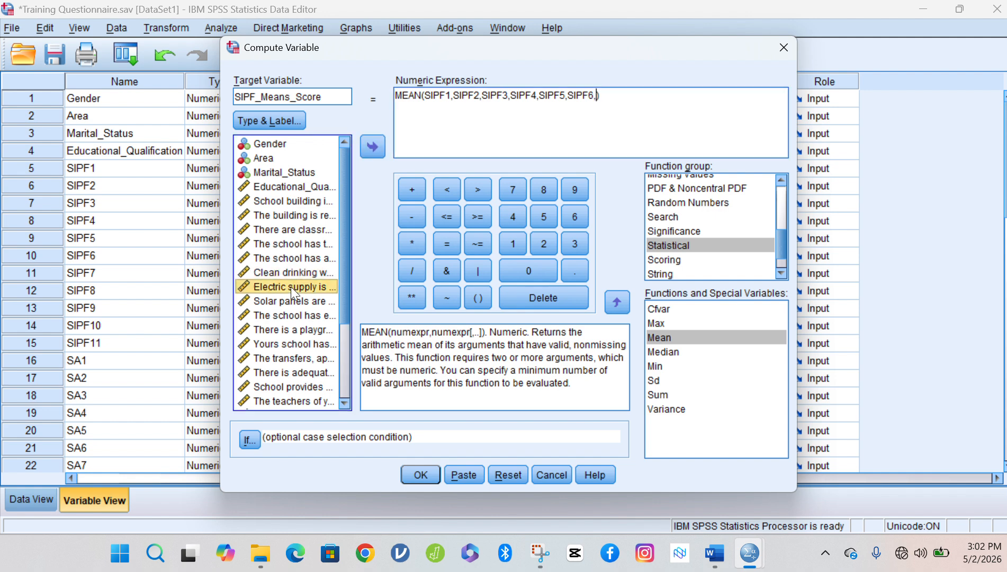
{"action": "double_click", "coordinate": [290, 287]}
{"action": "type", "text": ","}
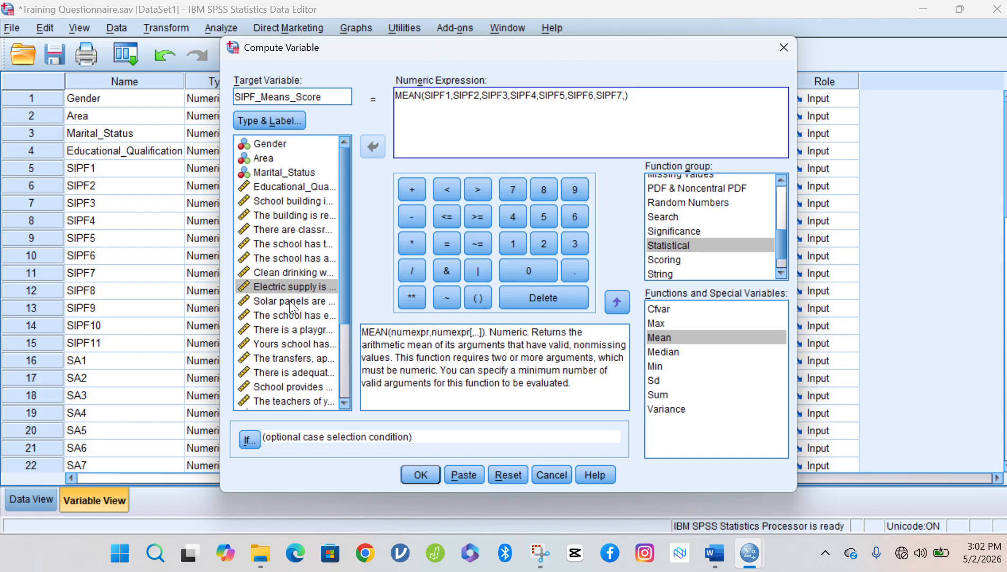
{"action": "double_click", "coordinate": [288, 301]}
{"action": "type", "text": ","}
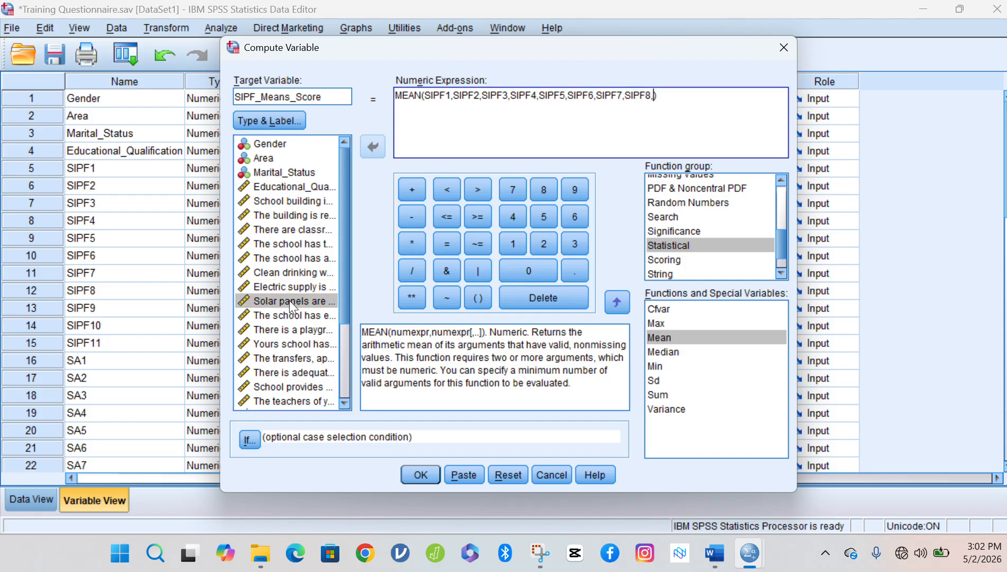
{"action": "left_click", "coordinate": [287, 317]}
{"action": "double_click", "coordinate": [287, 318]}
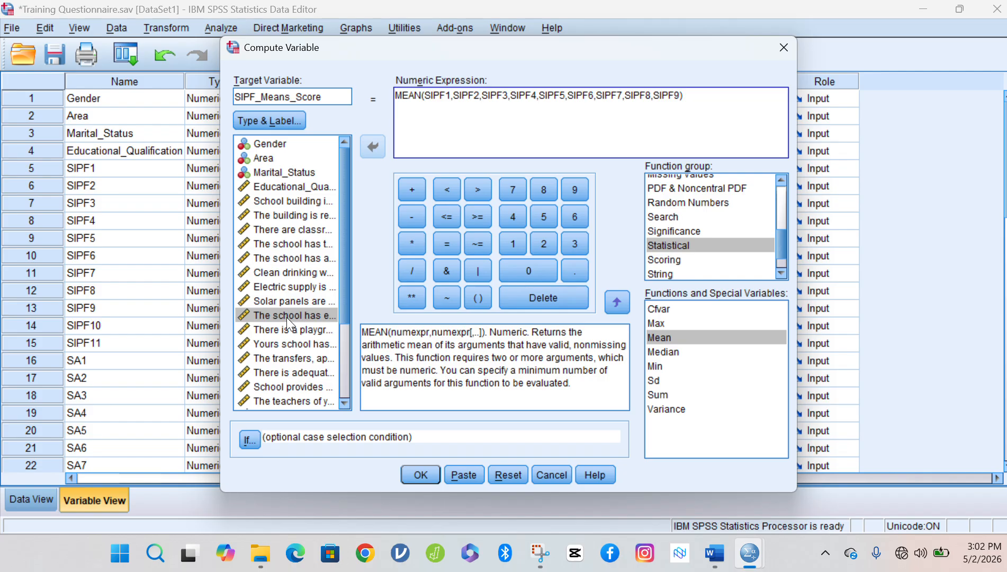
{"action": "type", "text": ","}
{"action": "double_click", "coordinate": [287, 329]}
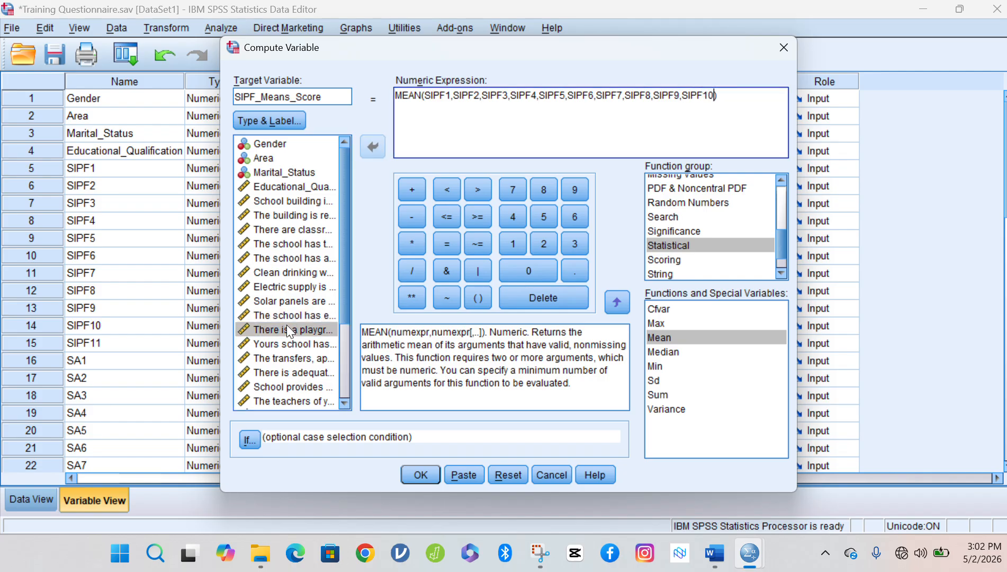
{"action": "type", "text": ","}
{"action": "left_click", "coordinate": [284, 344]}
{"action": "double_click", "coordinate": [284, 343]}
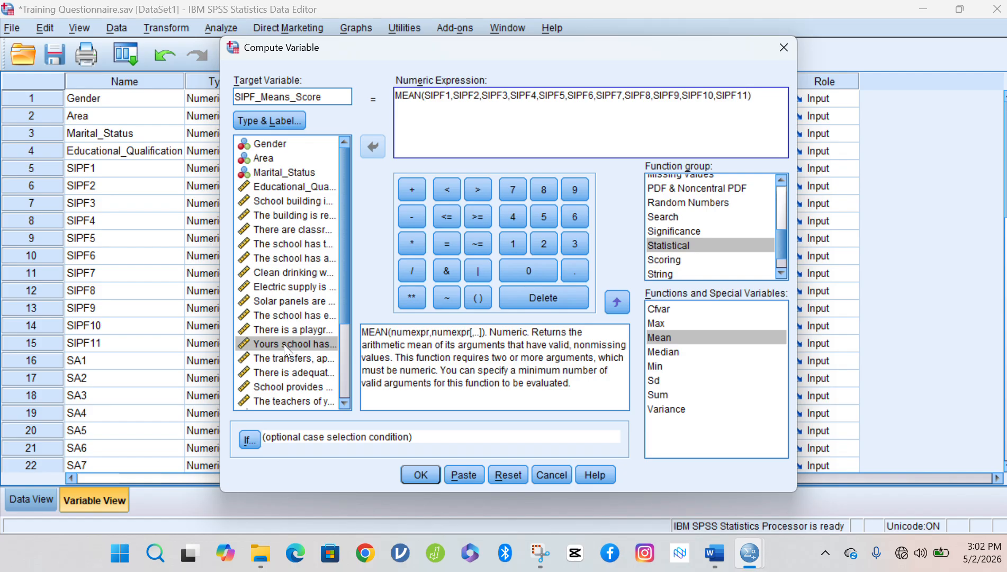
Remove the accidentally added SA1 and run the SIPF_Means_Score computation.
{"action": "left_click", "coordinate": [284, 357]}
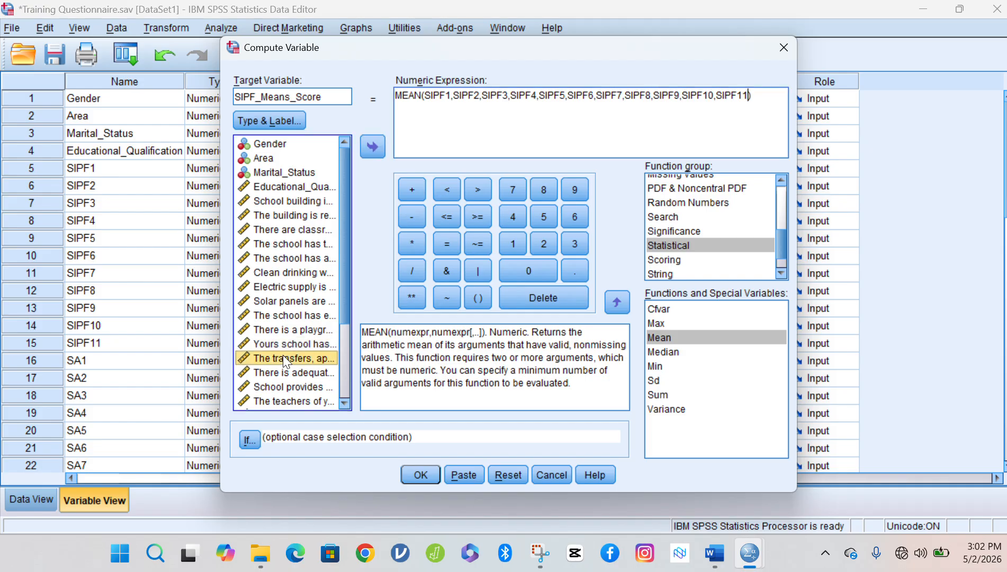
{"action": "double_click", "coordinate": [284, 358]}
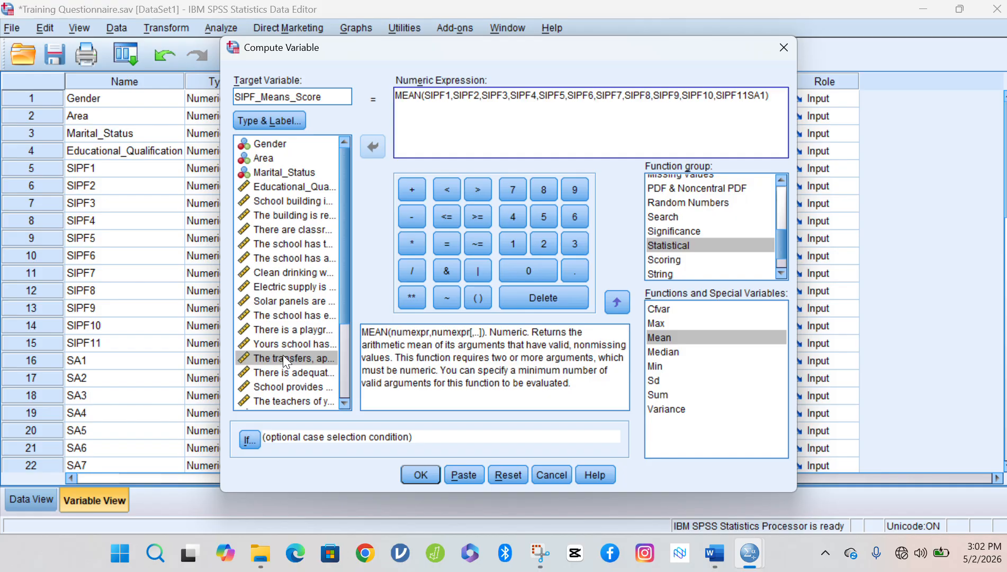
{"action": "key", "text": "BackSpace"}
{"action": "key", "text": "BackSpace"}
{"action": "key", "text": "BackSpace"}
{"action": "left_click", "coordinate": [763, 89]}
{"action": "left_click", "coordinate": [428, 472]}
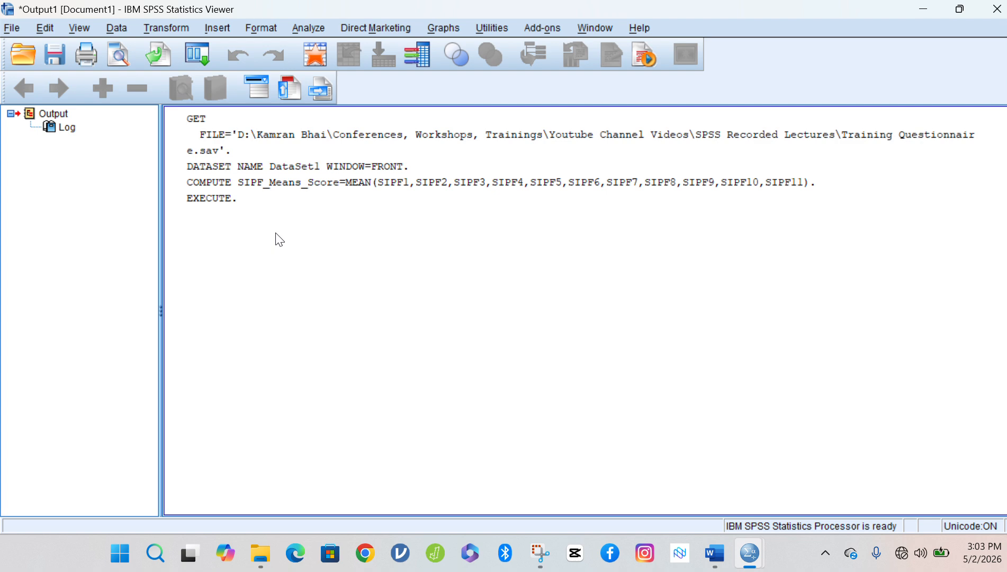
Switch from the Output Viewer back to the Training Questionnaire data editor.
{"action": "mouse_move", "coordinate": [758, 561]}
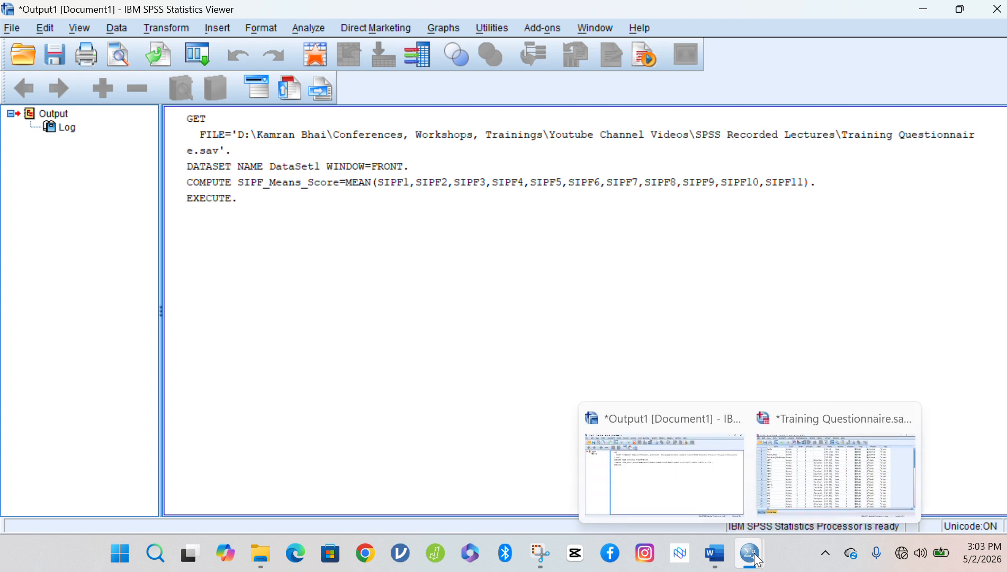
{"action": "left_click", "coordinate": [786, 475]}
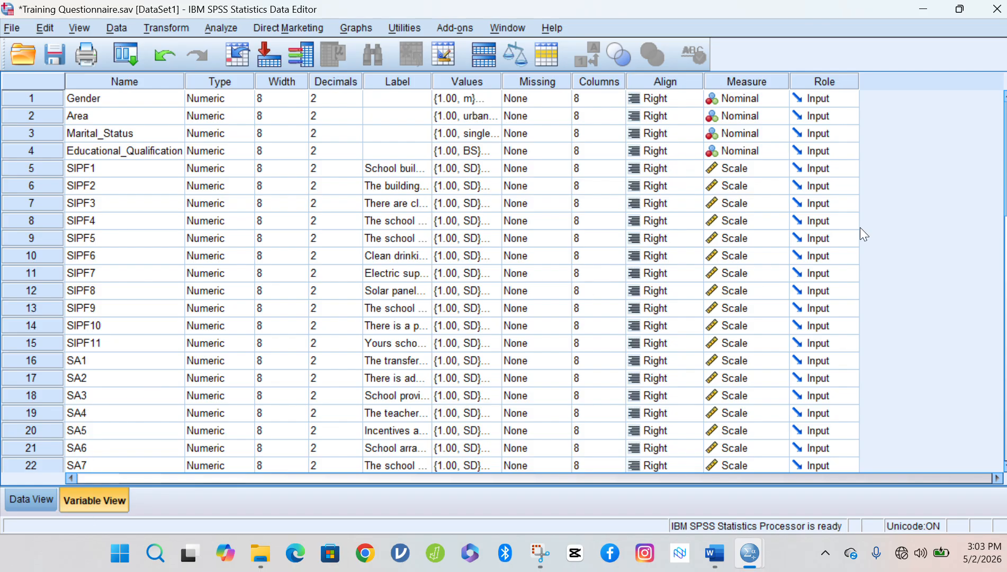
Set Educational_Qualification's measure to Ordinal, then switch to Data View.
{"action": "scroll", "coordinate": [1005, 159], "scroll_direction": "down", "scroll_amount": 1}
{"action": "scroll", "coordinate": [850, 200], "scroll_direction": "down", "scroll_amount": 6}
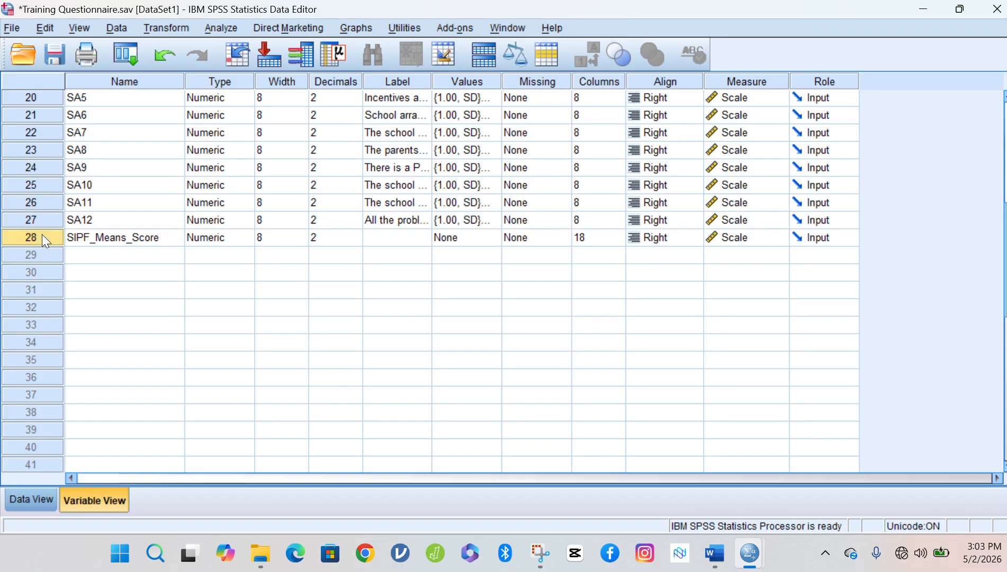
{"action": "left_click", "coordinate": [42, 233]}
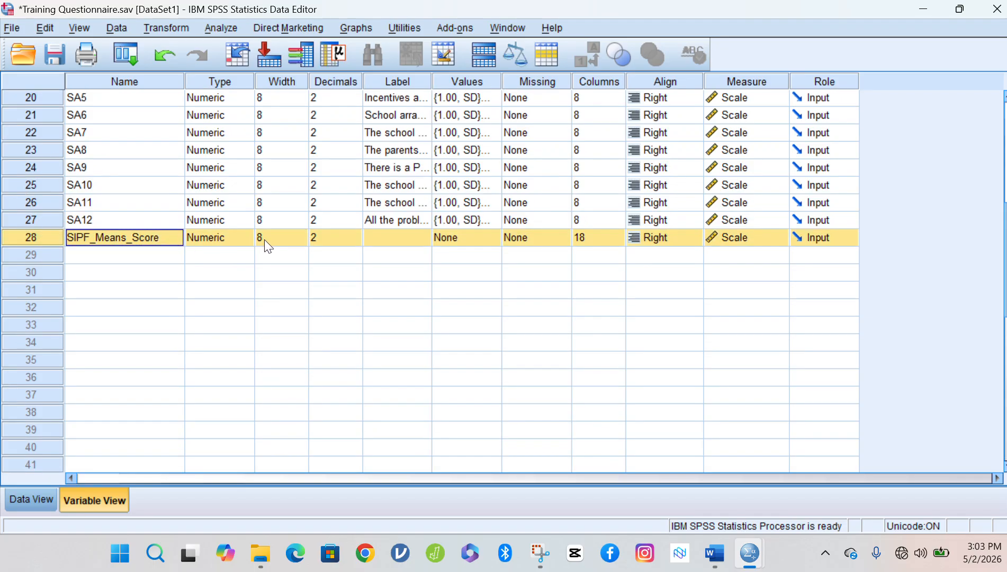
{"action": "scroll", "coordinate": [1005, 260], "scroll_direction": "up", "scroll_amount": 6}
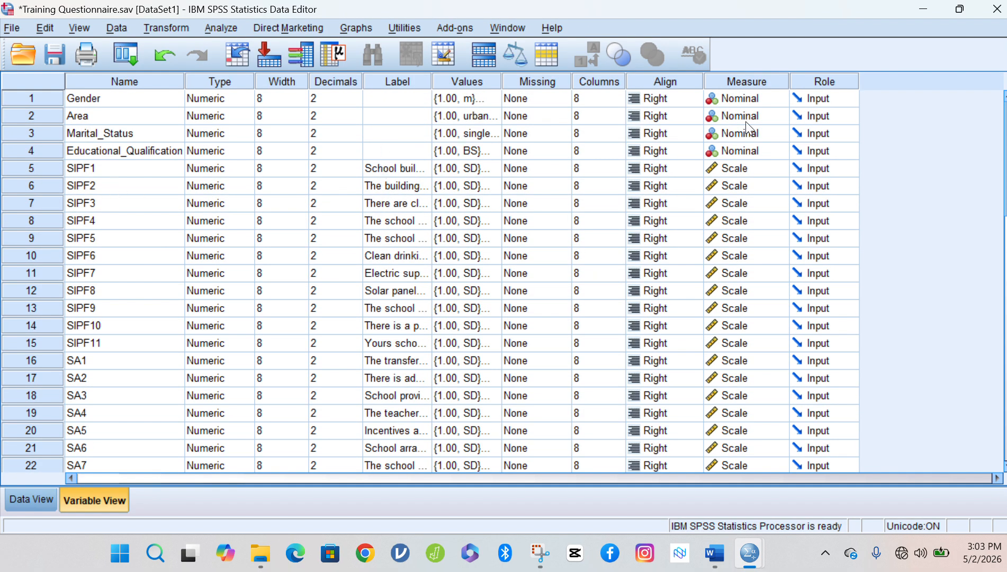
{"action": "left_click", "coordinate": [53, 150]}
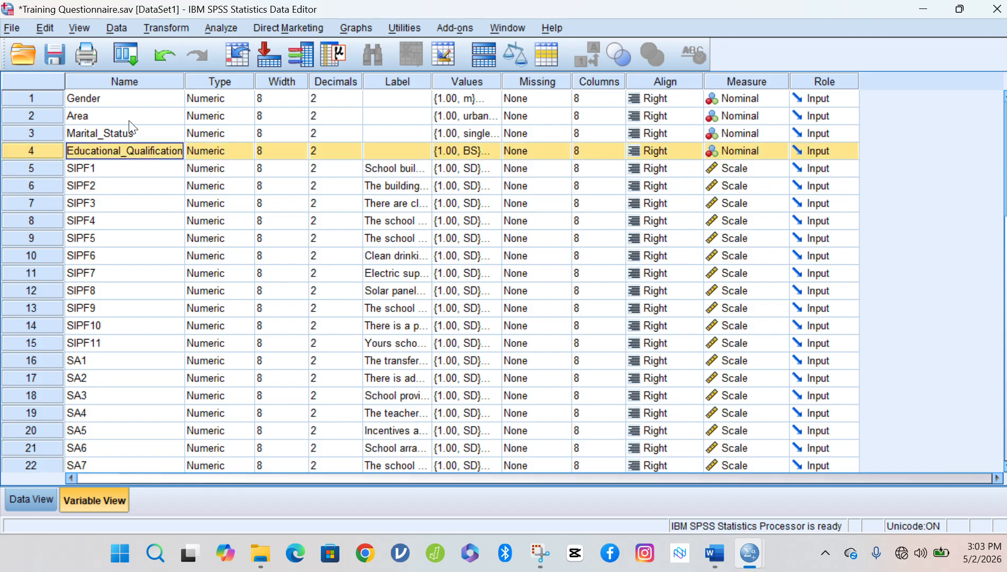
{"action": "left_click", "coordinate": [784, 151]}
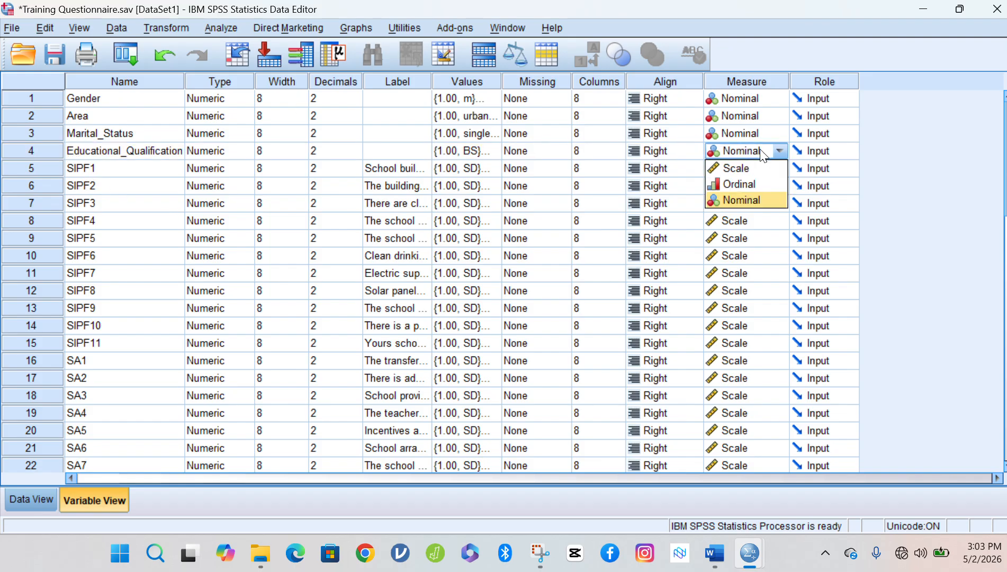
{"action": "left_click", "coordinate": [744, 184]}
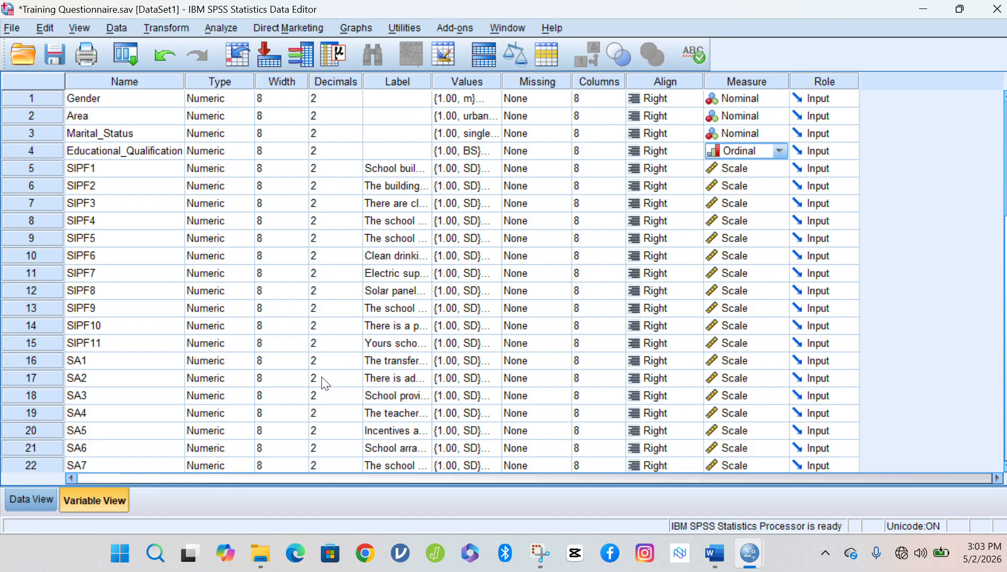
{"action": "left_click", "coordinate": [32, 500]}
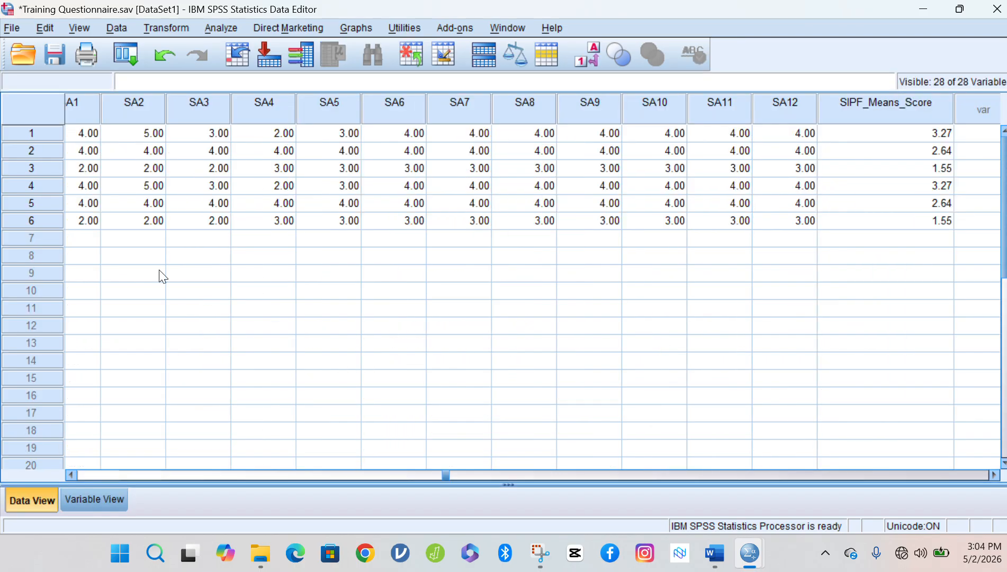
Inspect the full SIPF_Means_Score values for rows 1–6, then return to Variable View.
{"action": "left_click", "coordinate": [844, 103]}
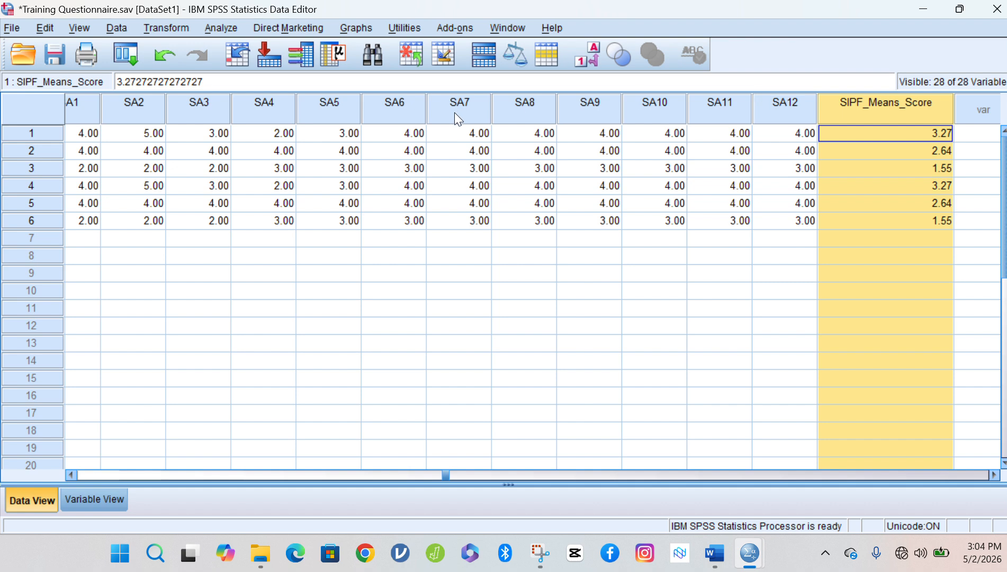
{"action": "left_click", "coordinate": [56, 128]}
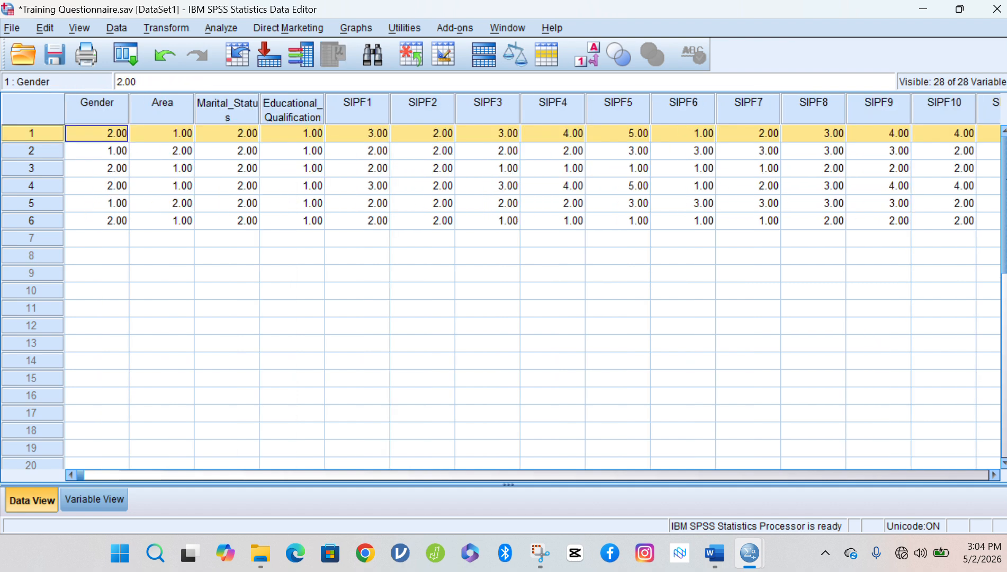
{"action": "left_click", "coordinate": [906, 475]}
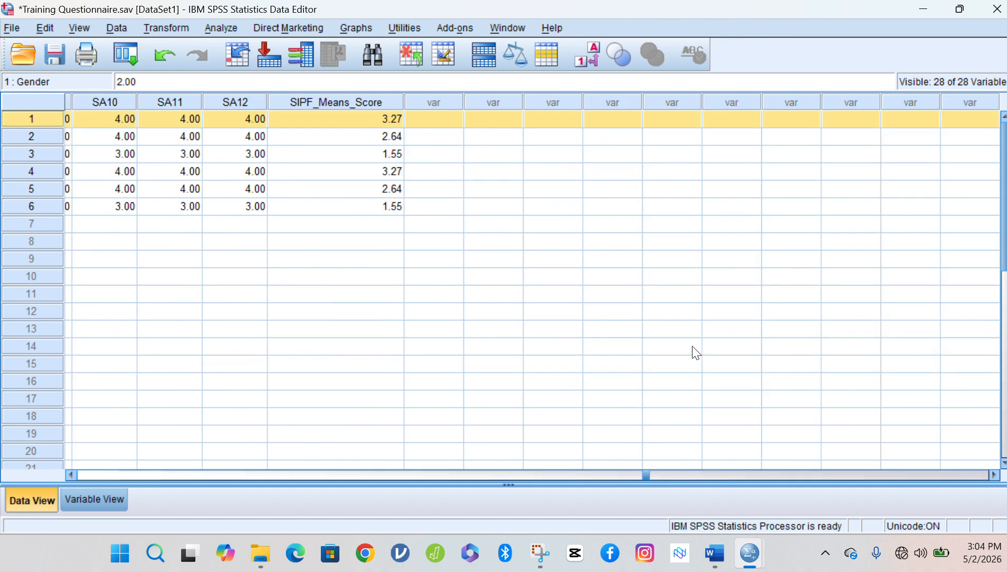
{"action": "left_click", "coordinate": [390, 119]}
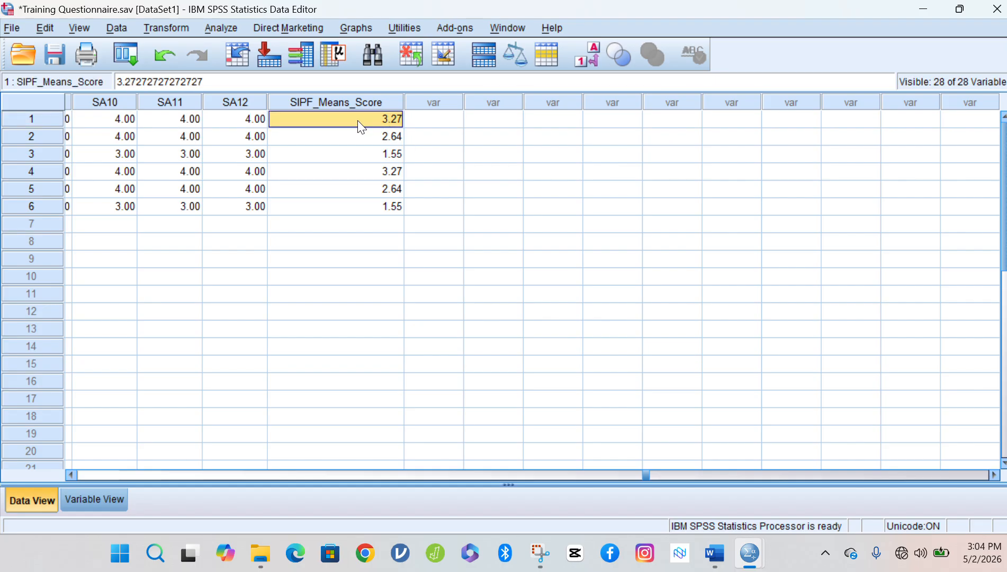
{"action": "left_click", "coordinate": [366, 134]}
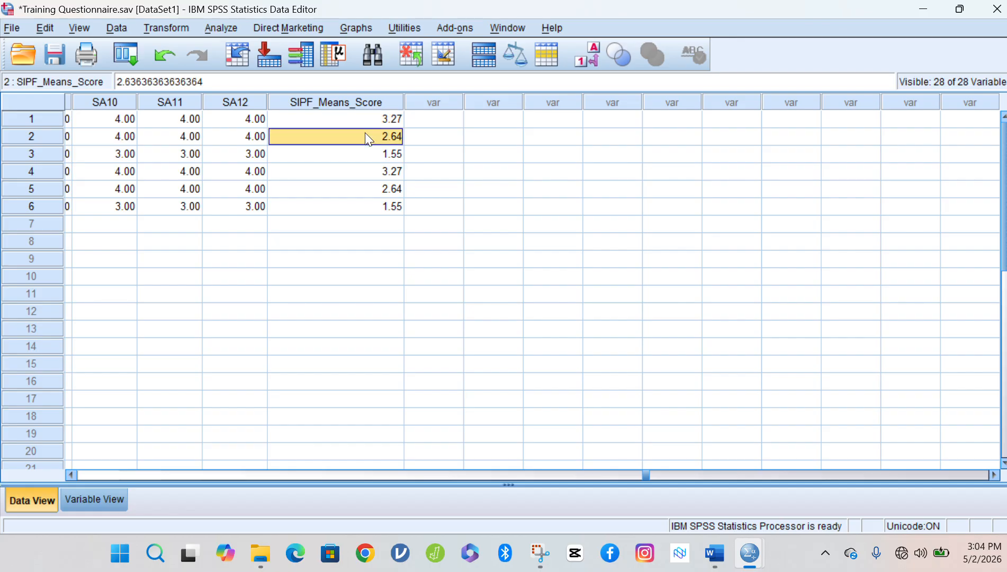
{"action": "left_click", "coordinate": [371, 153]}
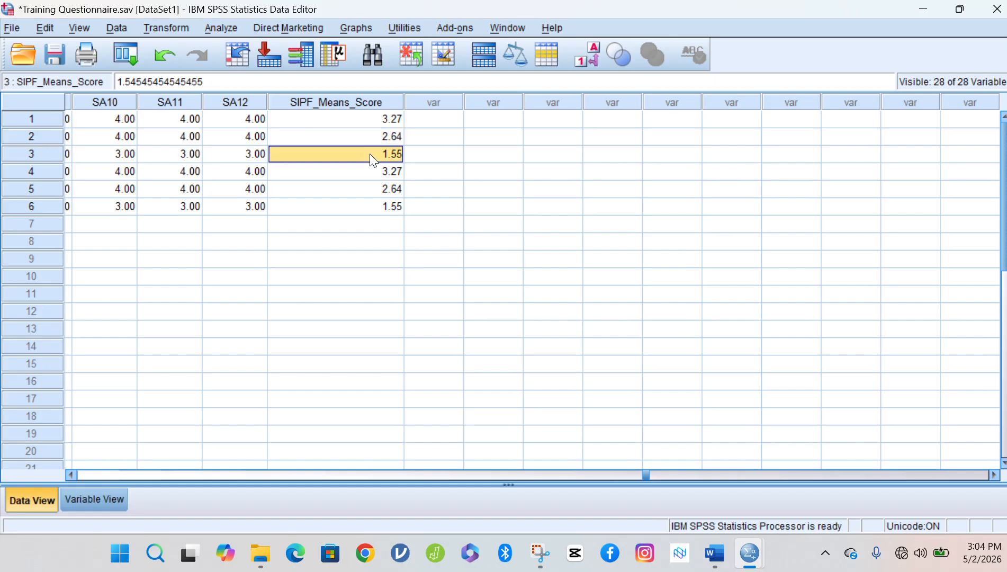
{"action": "left_click", "coordinate": [370, 169]}
{"action": "left_click", "coordinate": [374, 191]}
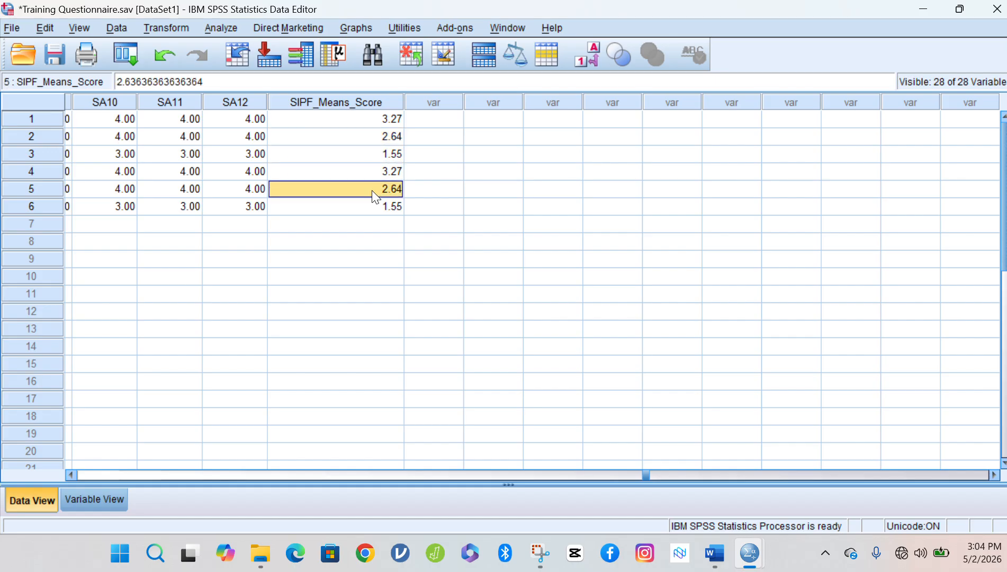
{"action": "left_click", "coordinate": [372, 208]}
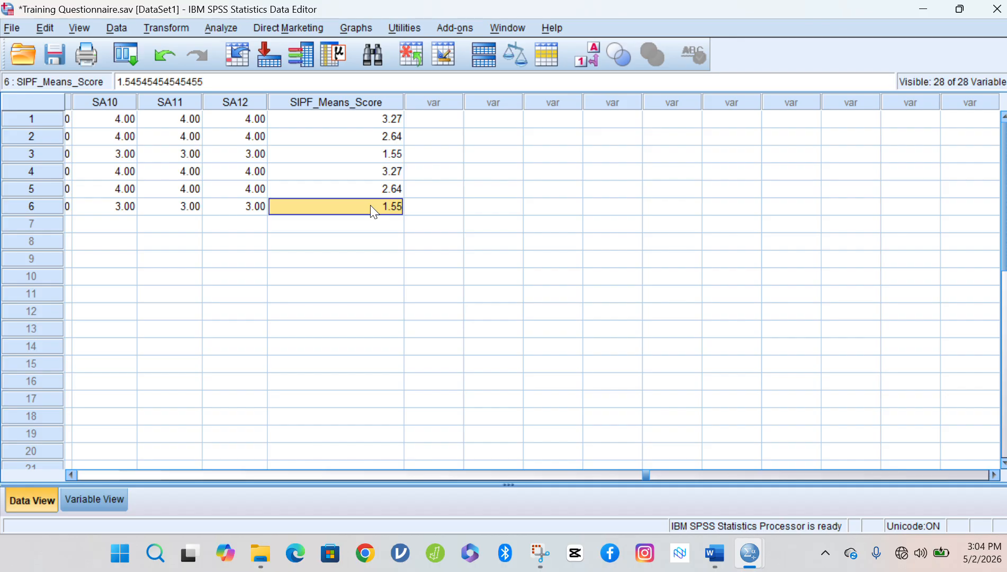
{"action": "left_click", "coordinate": [75, 500]}
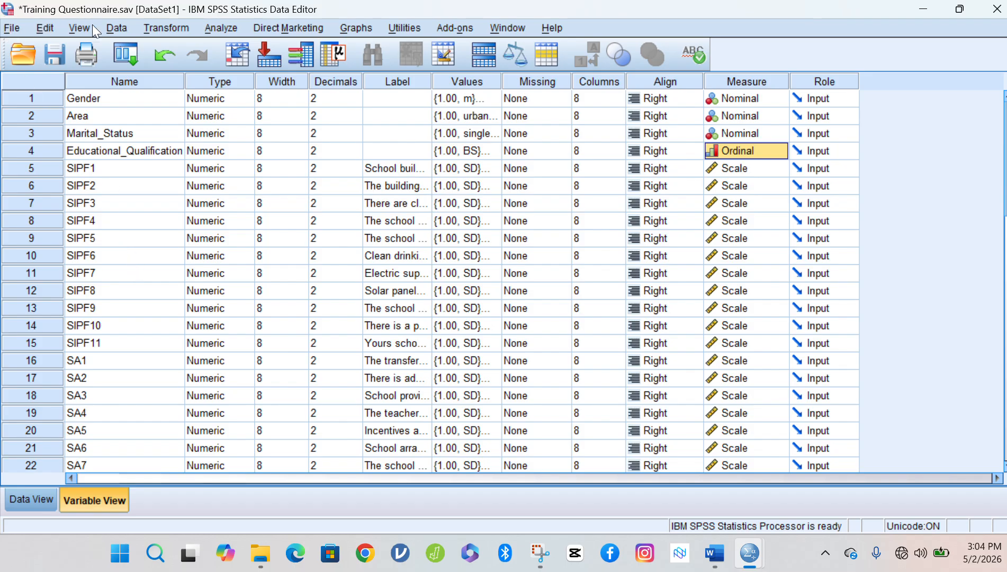
Open Transform > Compute Variable and Reset the earlier SIPF_Means_Score definition.
{"action": "left_click", "coordinate": [165, 28]}
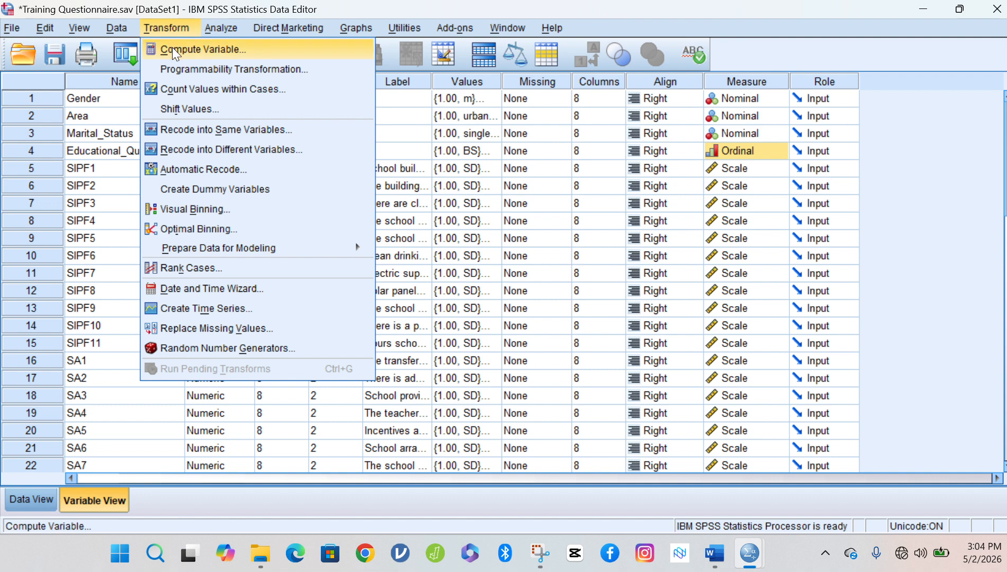
{"action": "left_click", "coordinate": [222, 47]}
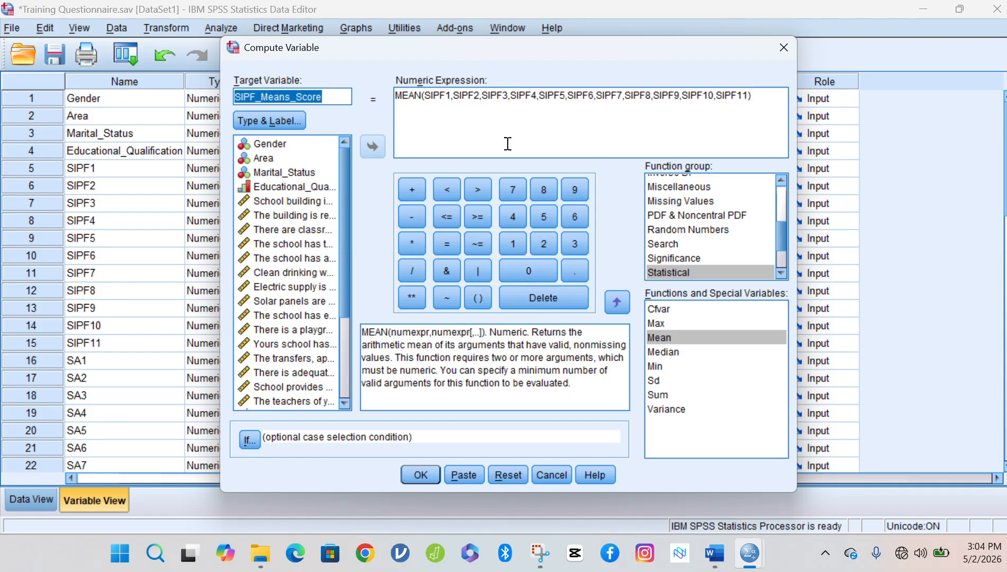
{"action": "left_click", "coordinate": [528, 95]}
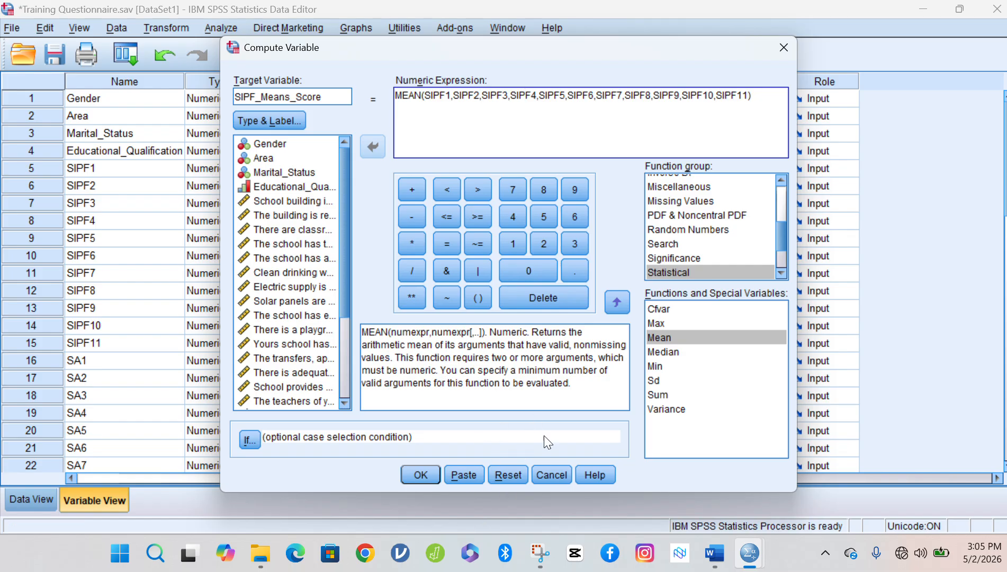
{"action": "left_click", "coordinate": [512, 473]}
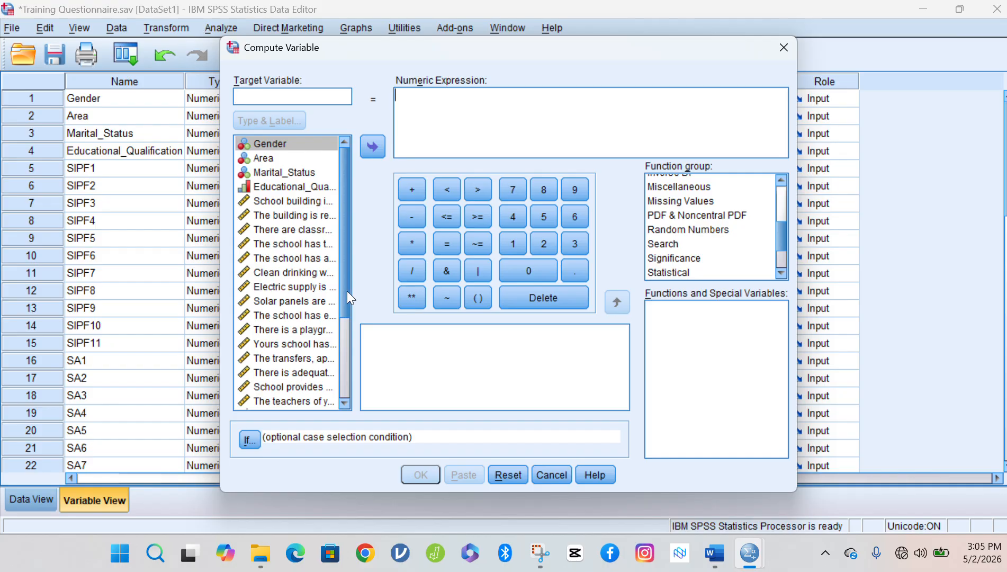
Name the target SA_Mean_Score and insert an empty MEAN() from the Statistical function group.
{"action": "left_click_drag", "start_coordinate": [347, 291], "coordinate": [356, 395]}
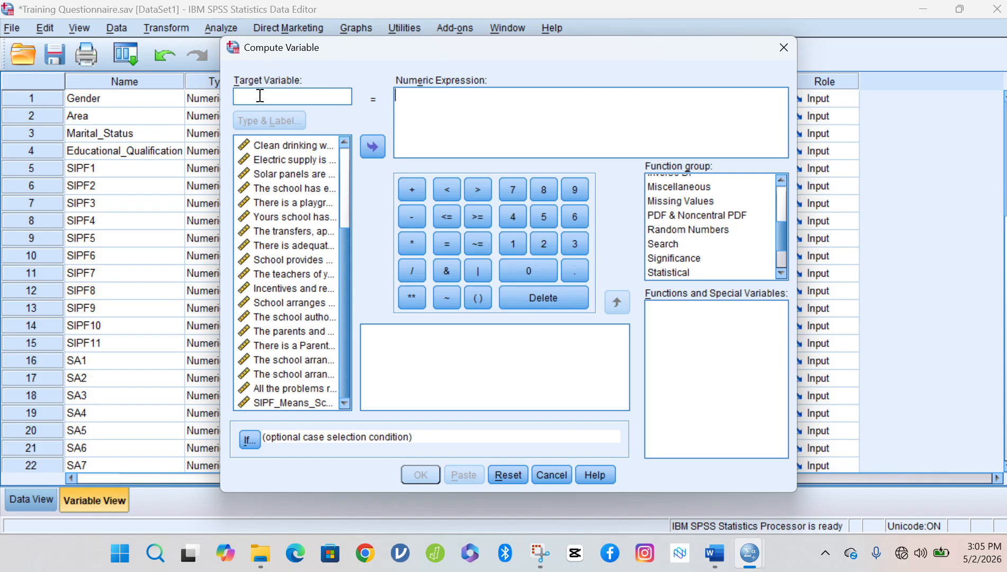
{"action": "type", "text": "SA"}
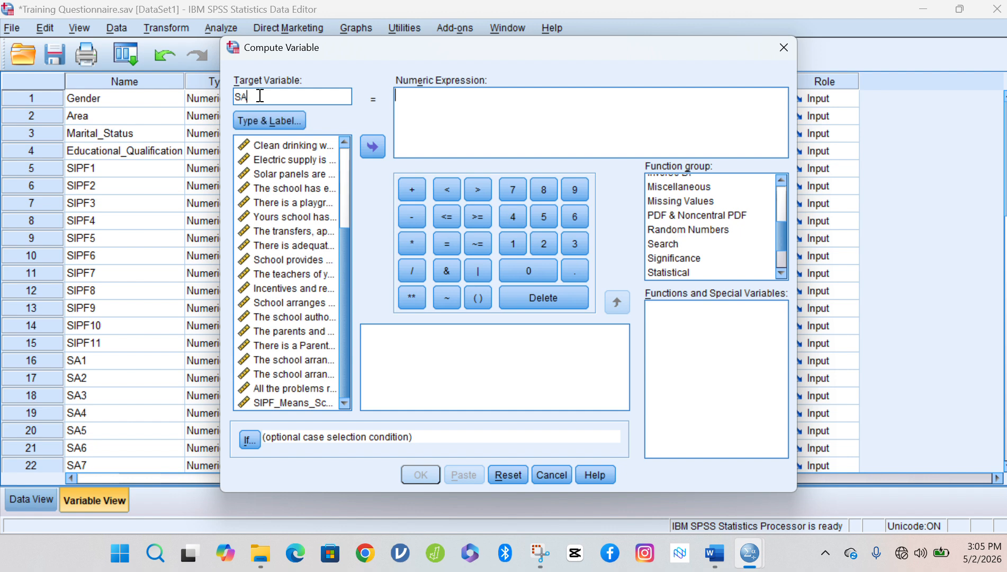
{"action": "type", "text": "_Mean_Score"}
{"action": "left_click", "coordinate": [410, 99]}
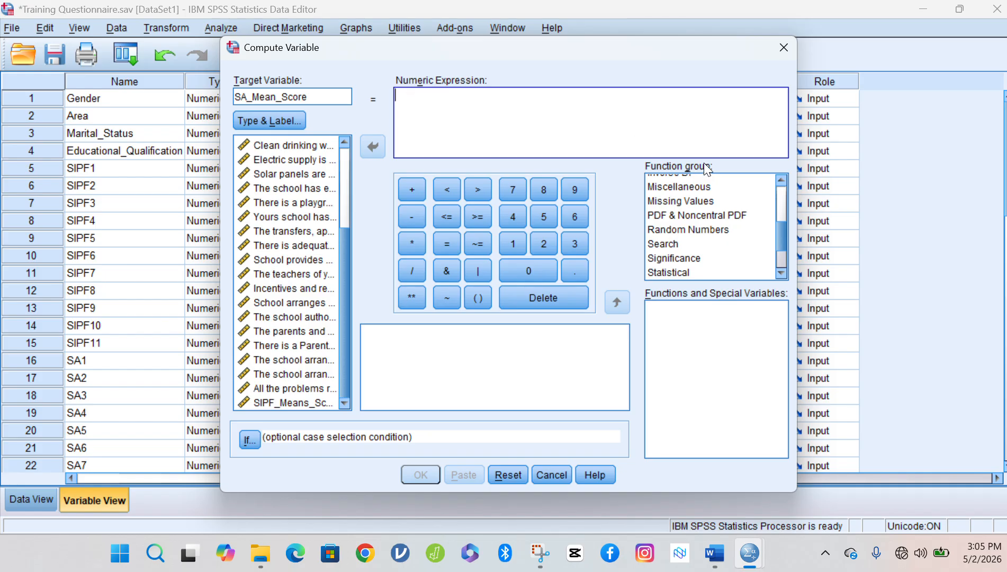
{"action": "left_click", "coordinate": [673, 216]}
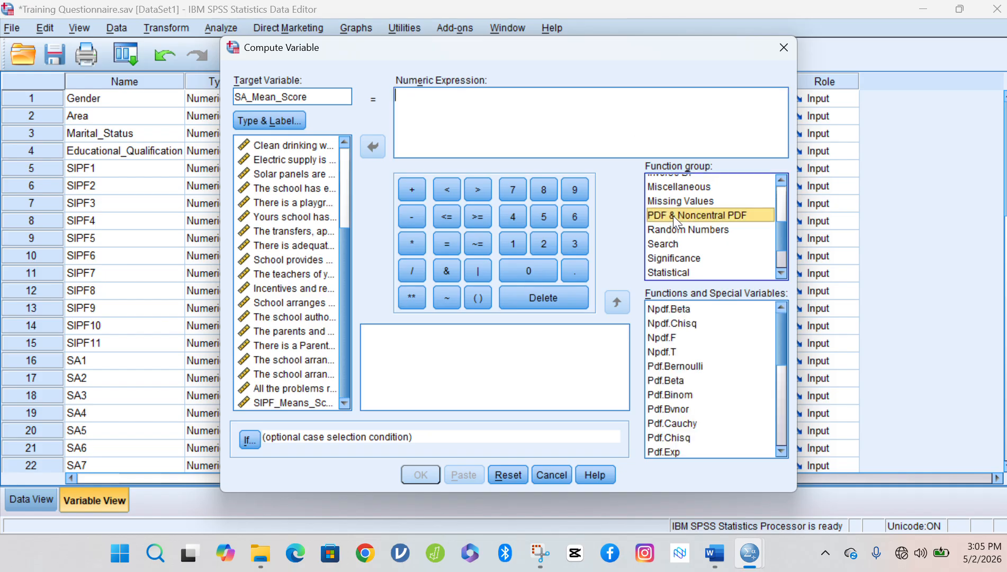
{"action": "key", "text": "Down"}
{"action": "key", "text": "Down"}
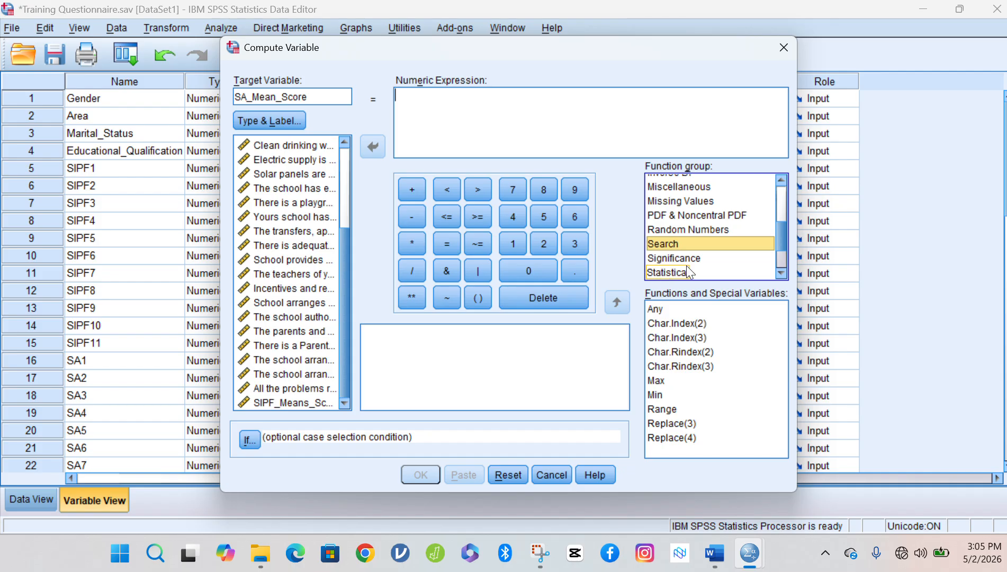
{"action": "left_click", "coordinate": [665, 273]}
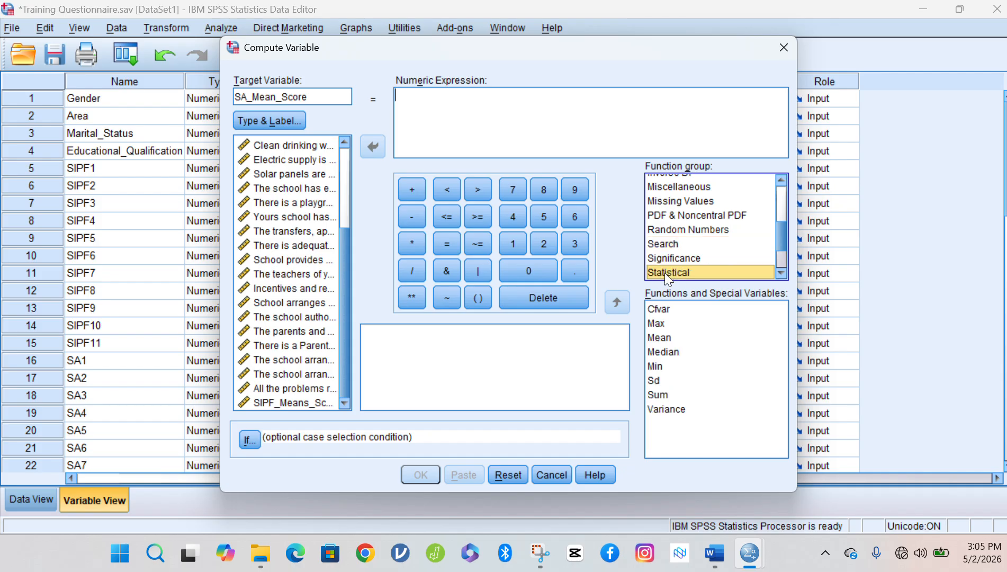
{"action": "left_click", "coordinate": [661, 342]}
{"action": "double_click", "coordinate": [661, 340]}
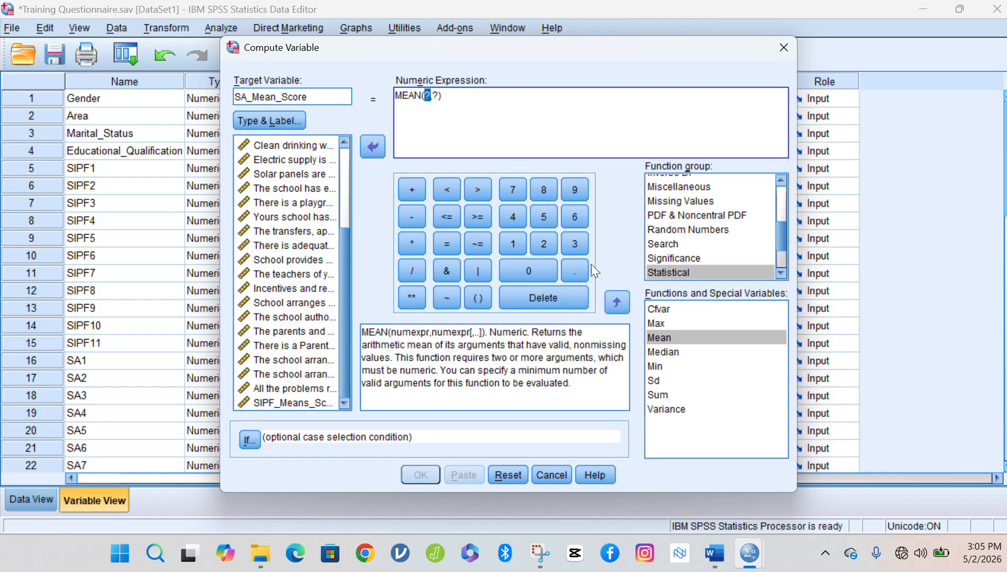
{"action": "left_click", "coordinate": [410, 97]}
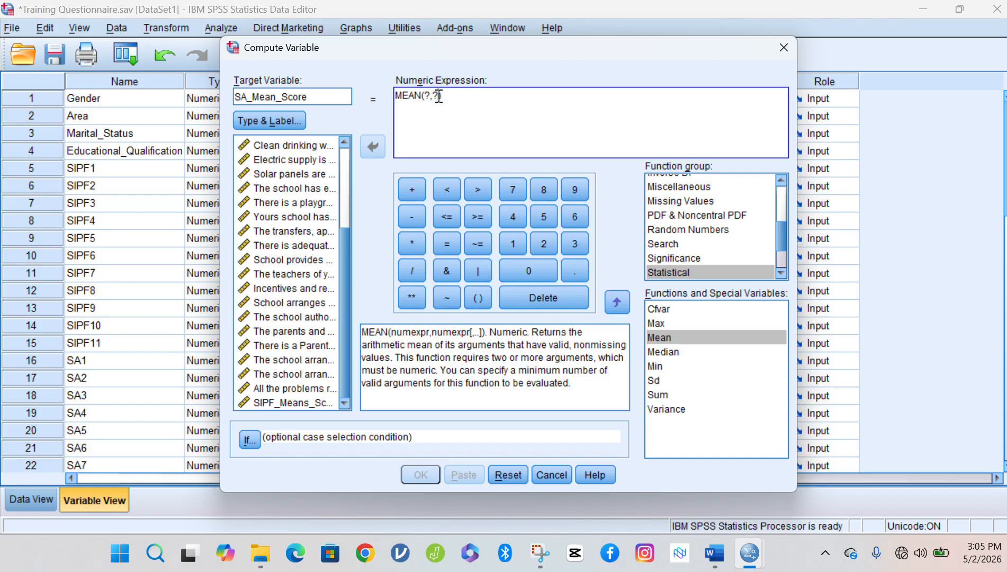
{"action": "key", "text": "BackSpace"}
{"action": "key", "text": "BackSpace"}
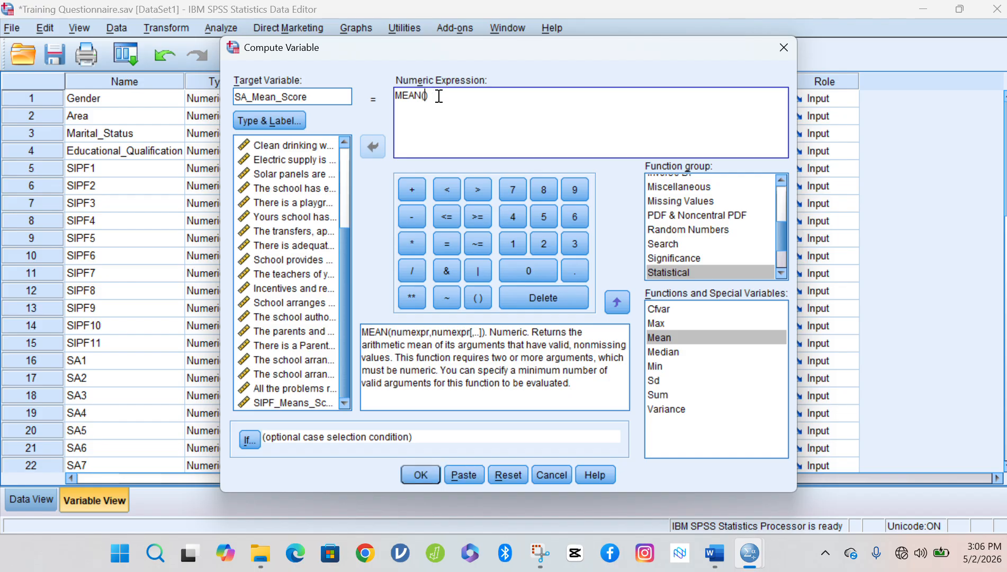
{"action": "key", "text": "BackSpace"}
Remove the stray SA5 and SIPF11 entries, leaving MEAN(SA1) as the expression.
{"action": "left_click", "coordinate": [426, 94]}
{"action": "left_click", "coordinate": [249, 95]}
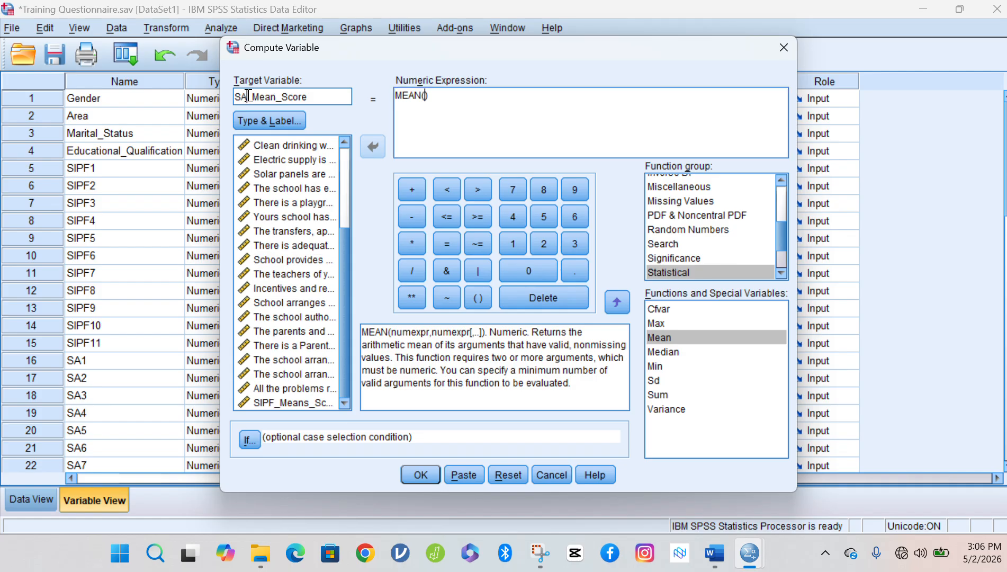
{"action": "key", "text": "shift+Left"}
{"action": "key", "text": "shift+Left"}
{"action": "left_click", "coordinate": [434, 96]}
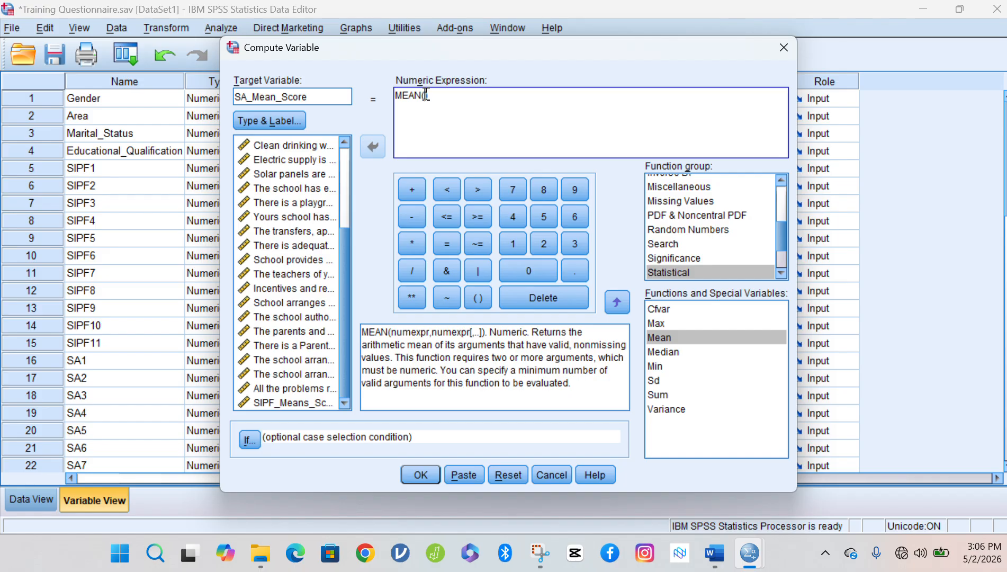
{"action": "left_click", "coordinate": [273, 274]}
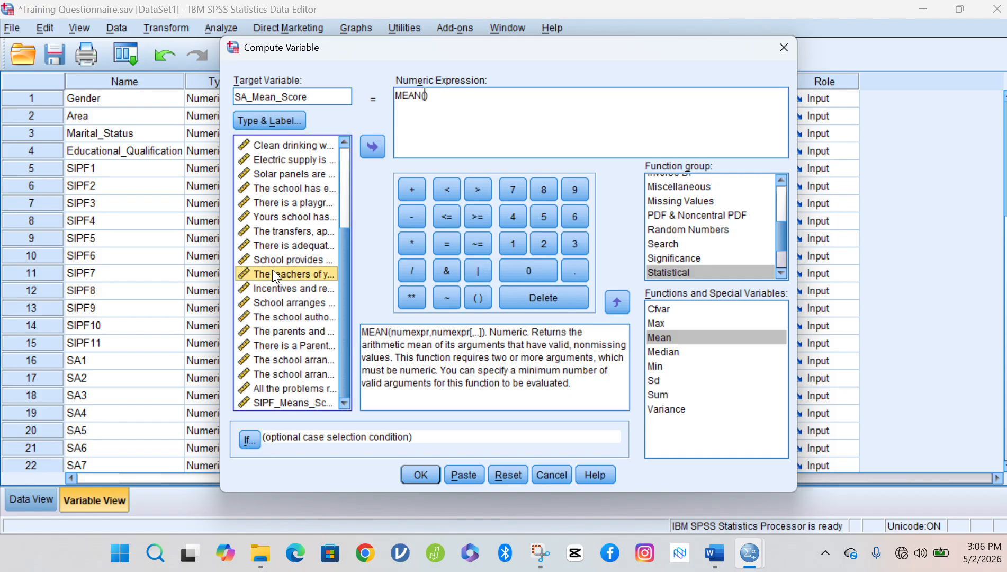
{"action": "left_click", "coordinate": [273, 288]}
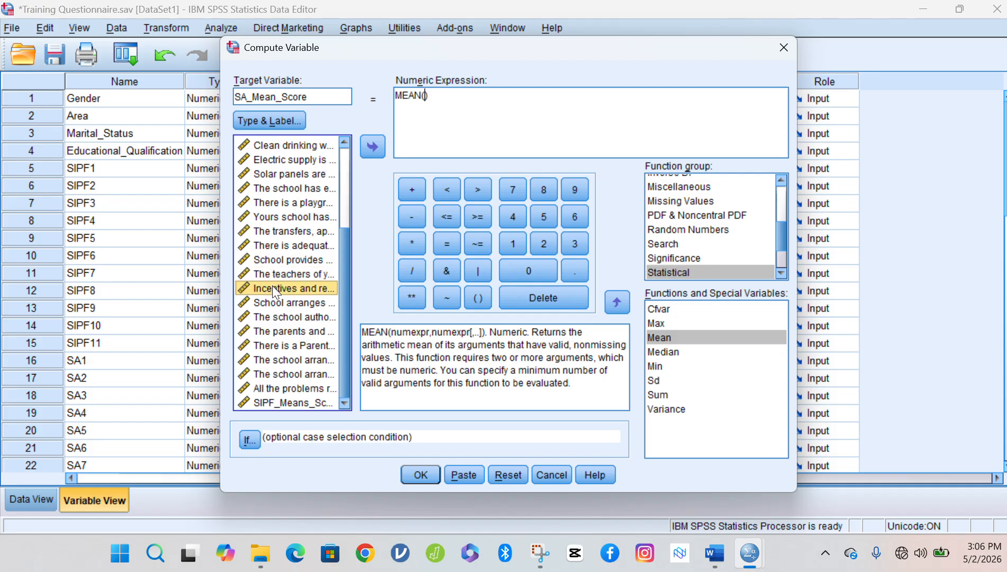
{"action": "double_click", "coordinate": [273, 288]}
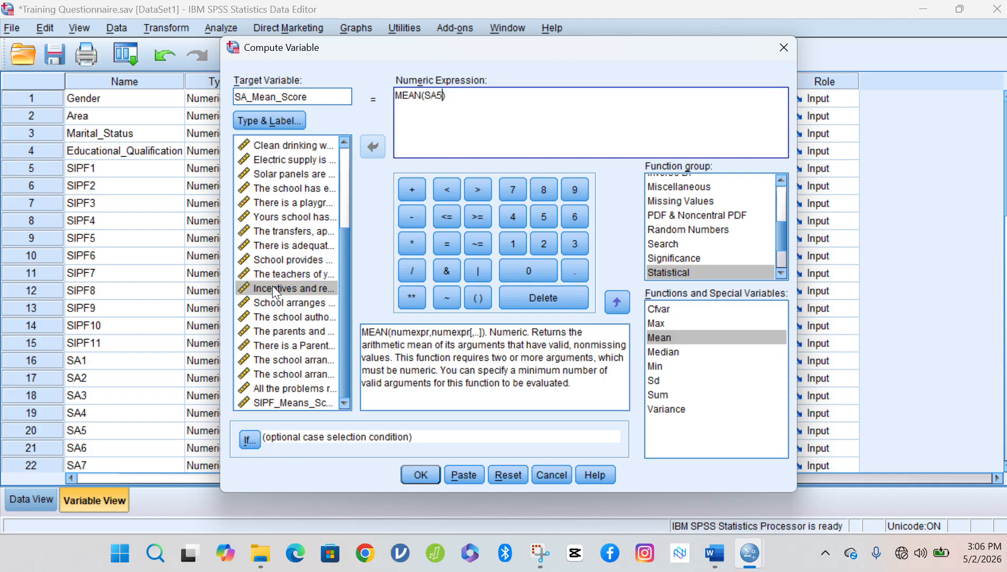
{"action": "double_click", "coordinate": [279, 217]}
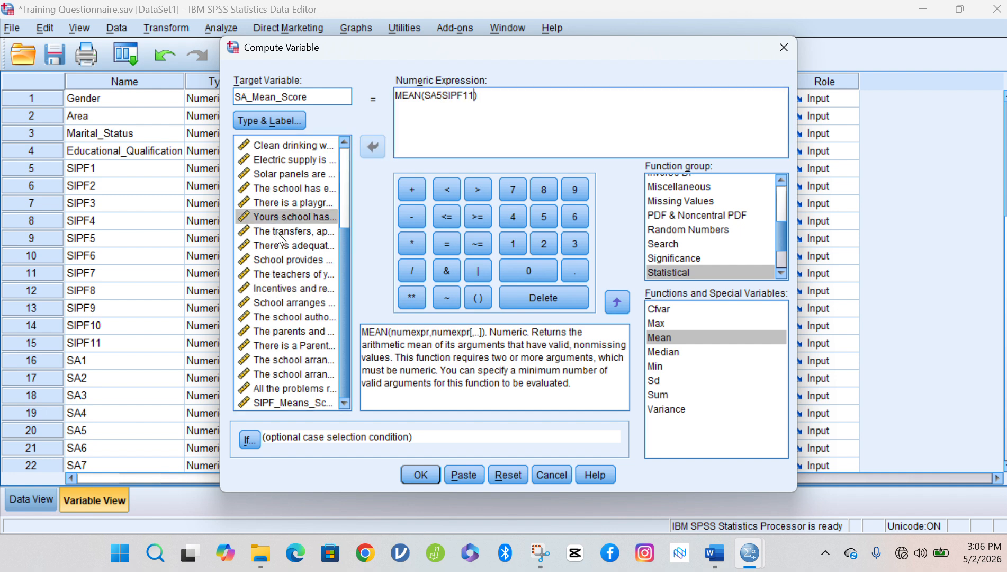
{"action": "left_click", "coordinate": [277, 232]}
{"action": "double_click", "coordinate": [277, 232]}
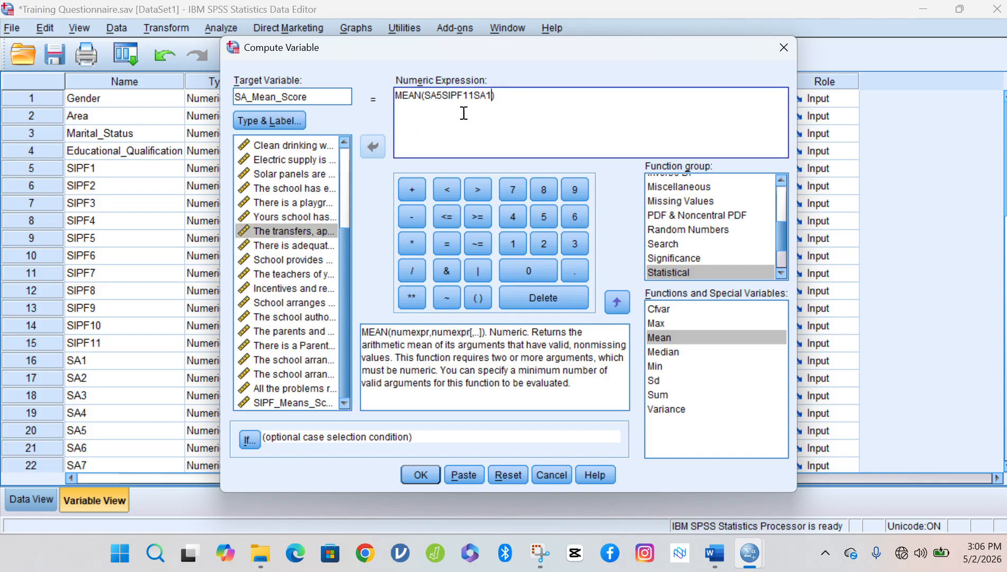
{"action": "key", "text": "BackSpace"}
{"action": "key", "text": "BackSpace"}
{"action": "key", "text": "BackSpace"}
{"action": "key", "text": "BackSpace"}
{"action": "key", "text": "BackSpace"}
{"action": "key", "text": "BackSpace"}
{"action": "key", "text": "BackSpace"}
{"action": "key", "text": "BackSpace"}
{"action": "key", "text": "BackSpace"}
{"action": "key", "text": "BackSpace"}
{"action": "key", "text": "BackSpace"}
{"action": "key", "text": "BackSpace"}
Add SA1 through SA6 to MEAN, separated by commas.
{"action": "left_click", "coordinate": [308, 232]}
{"action": "double_click", "coordinate": [308, 232]}
{"action": "type", "text": ","}
{"action": "double_click", "coordinate": [288, 245]}
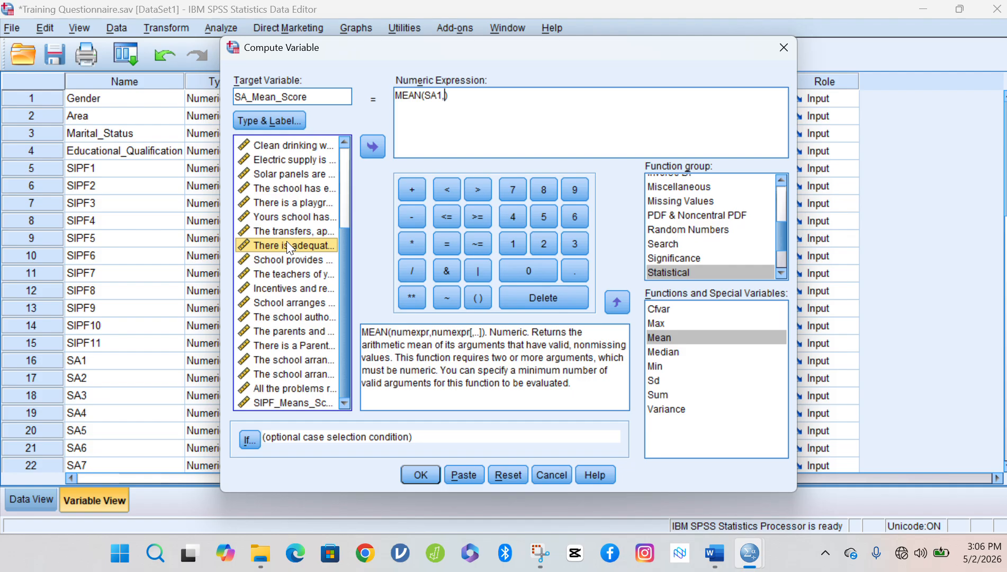
{"action": "type", "text": ","}
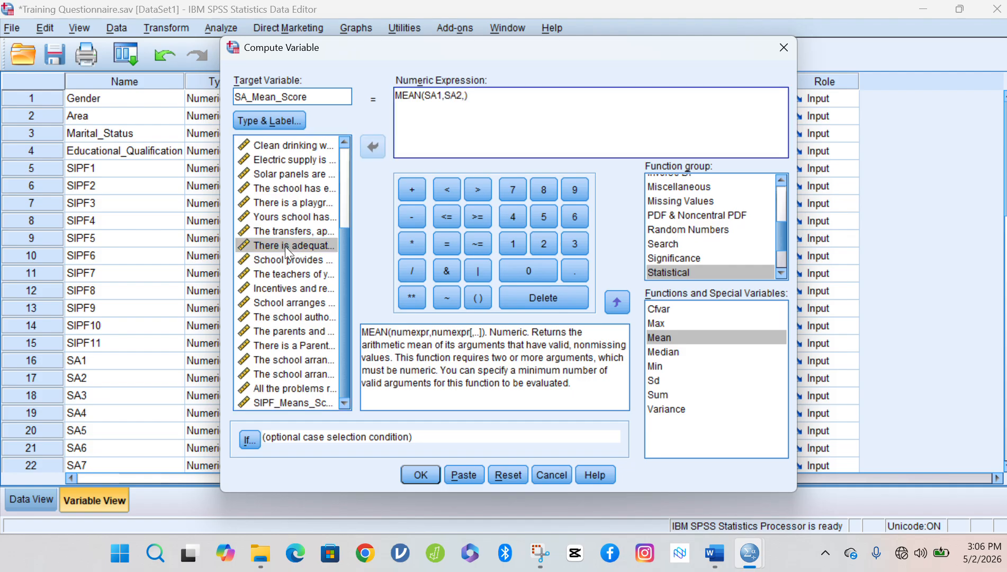
{"action": "double_click", "coordinate": [280, 256]}
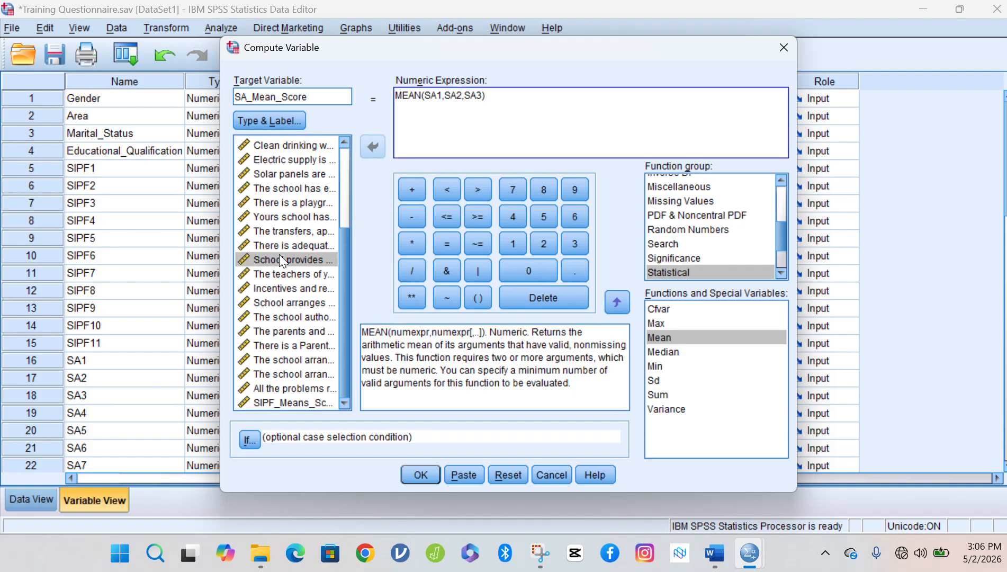
{"action": "type", "text": ","}
{"action": "double_click", "coordinate": [281, 273]}
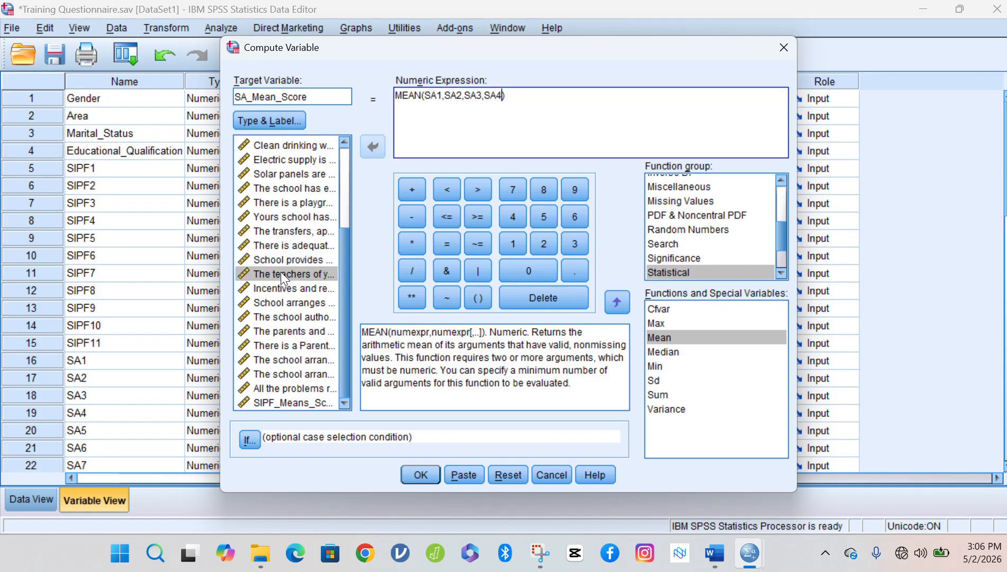
{"action": "type", "text": ","}
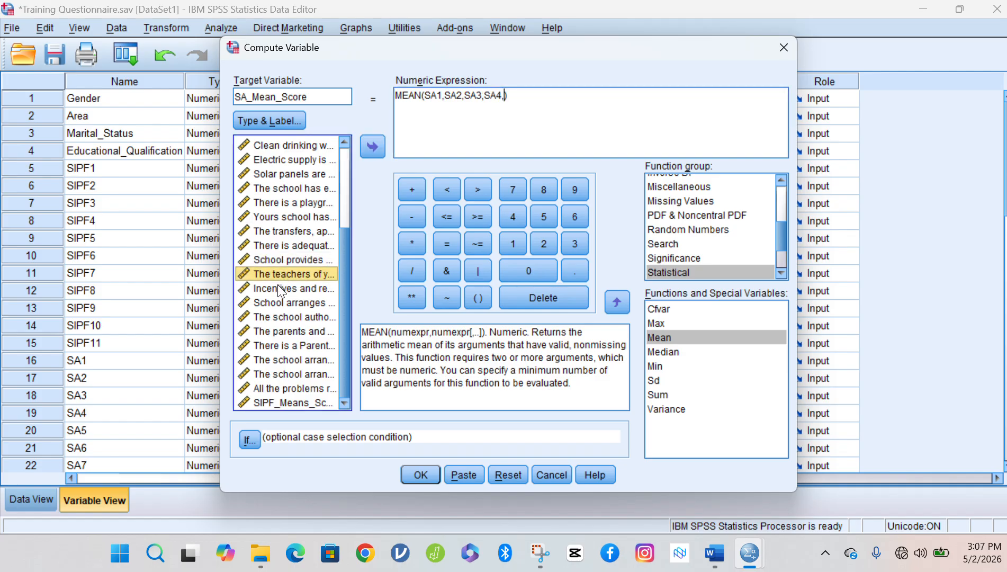
{"action": "double_click", "coordinate": [278, 286]}
{"action": "type", "text": ","}
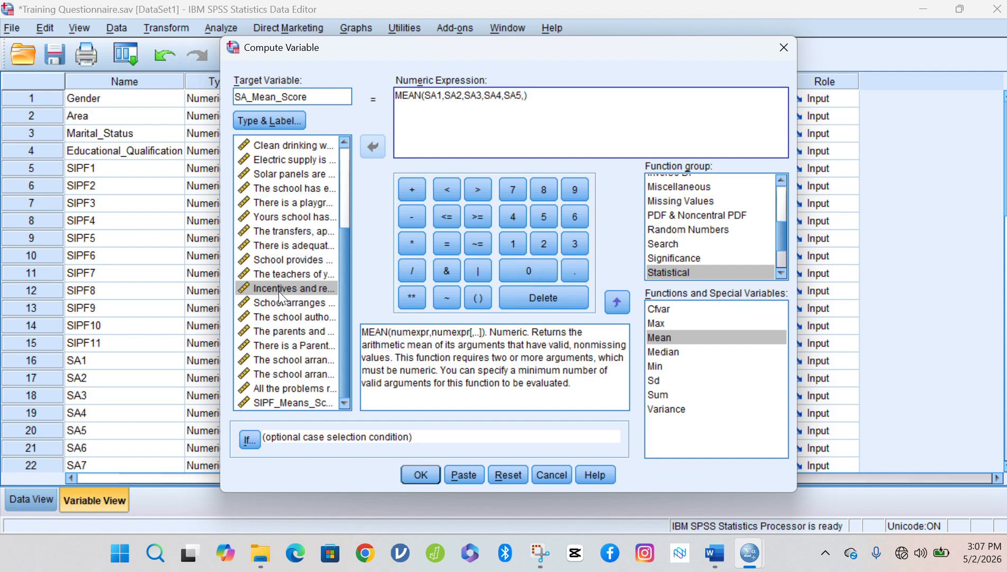
{"action": "double_click", "coordinate": [281, 300]}
{"action": "type", "text": ","}
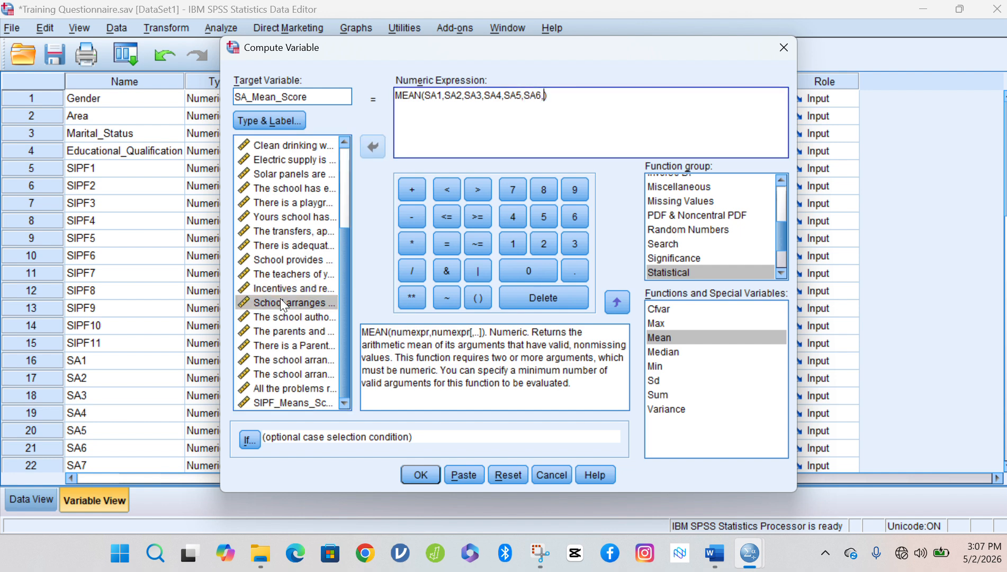
Add SA7 through SA12, drop the trailing comma, and run the SA_Mean_Score computation.
{"action": "double_click", "coordinate": [280, 315]}
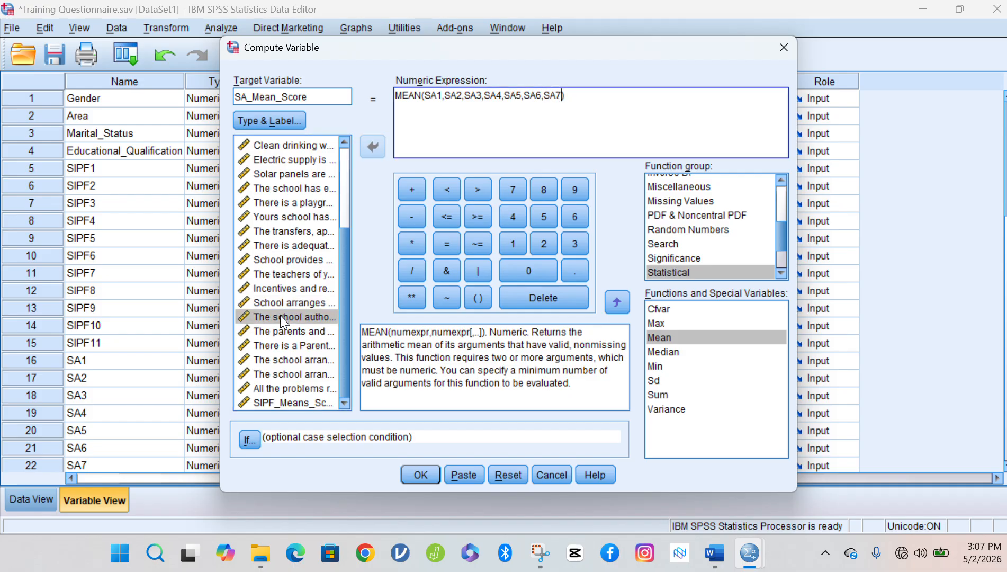
{"action": "type", "text": ","}
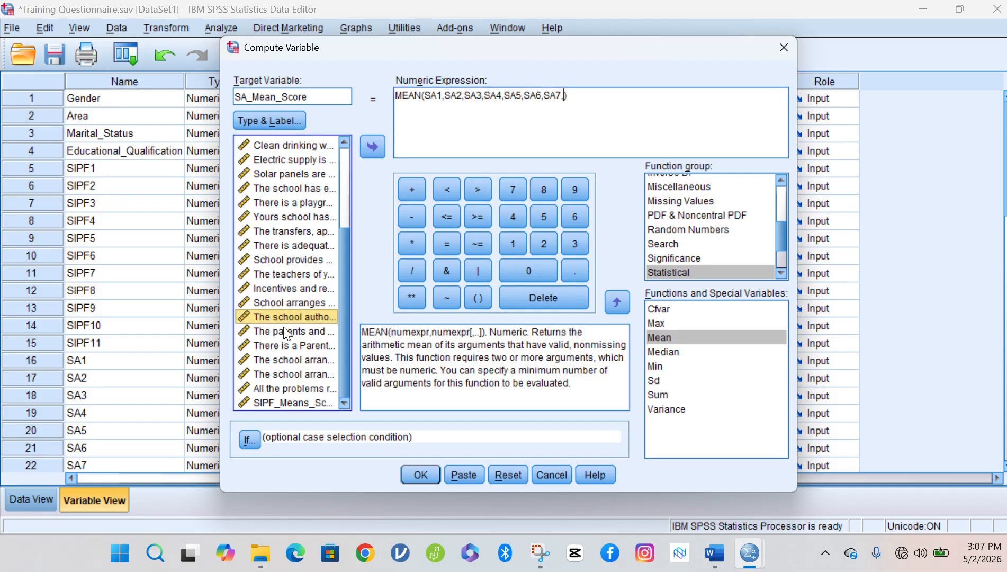
{"action": "double_click", "coordinate": [283, 327]}
{"action": "type", "text": ","}
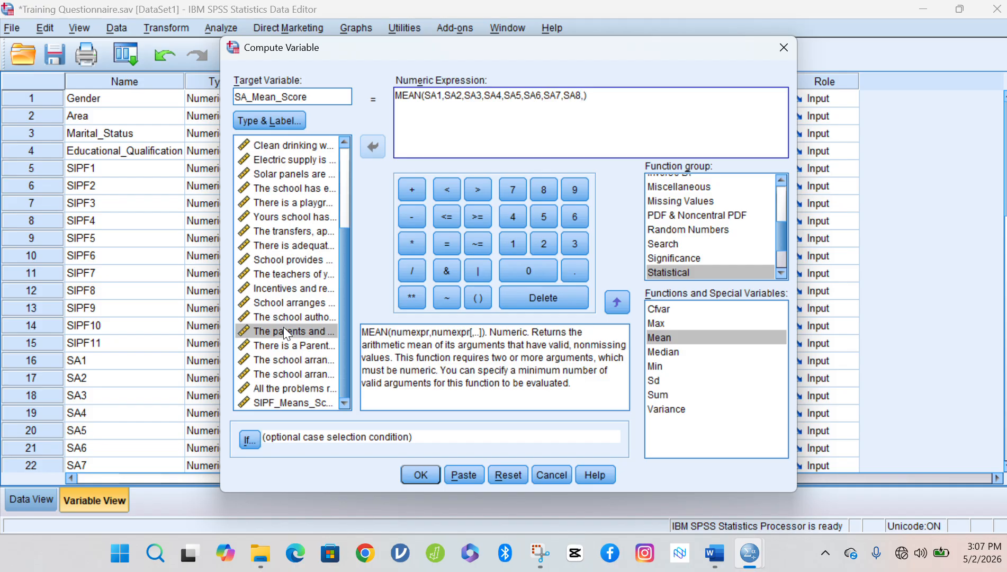
{"action": "left_click", "coordinate": [285, 346]}
{"action": "double_click", "coordinate": [285, 347]}
{"action": "type", "text": ","}
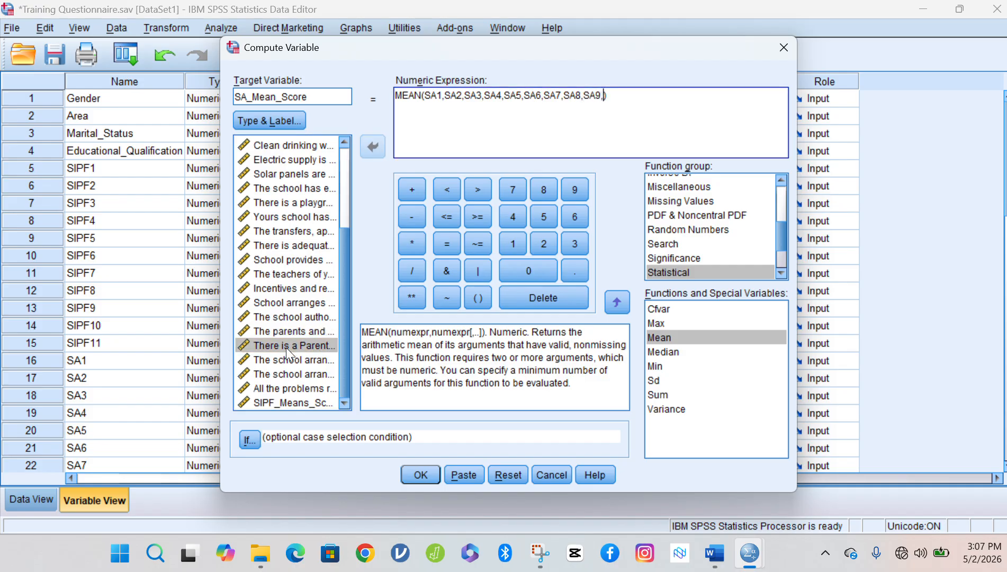
{"action": "double_click", "coordinate": [287, 359]}
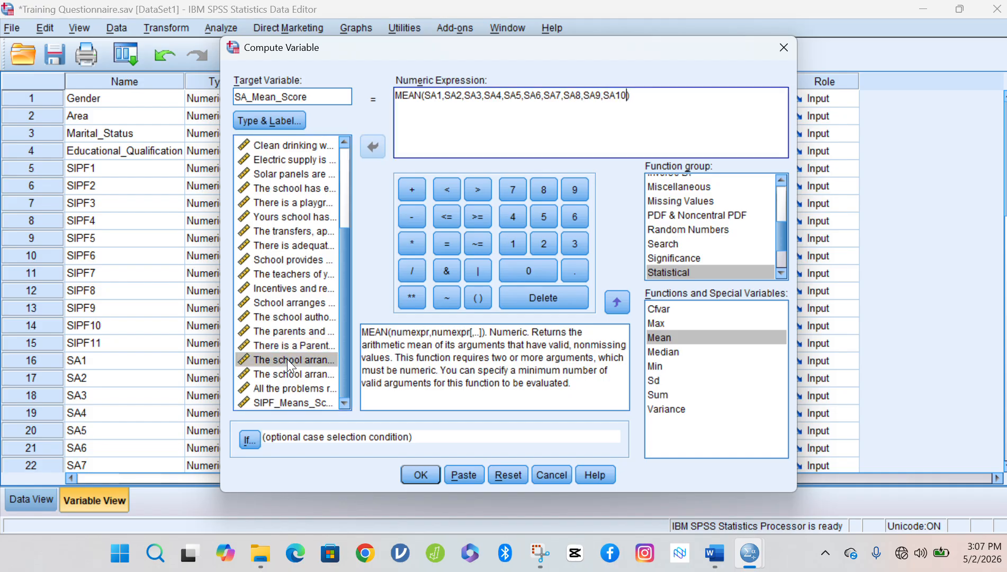
{"action": "type", "text": ","}
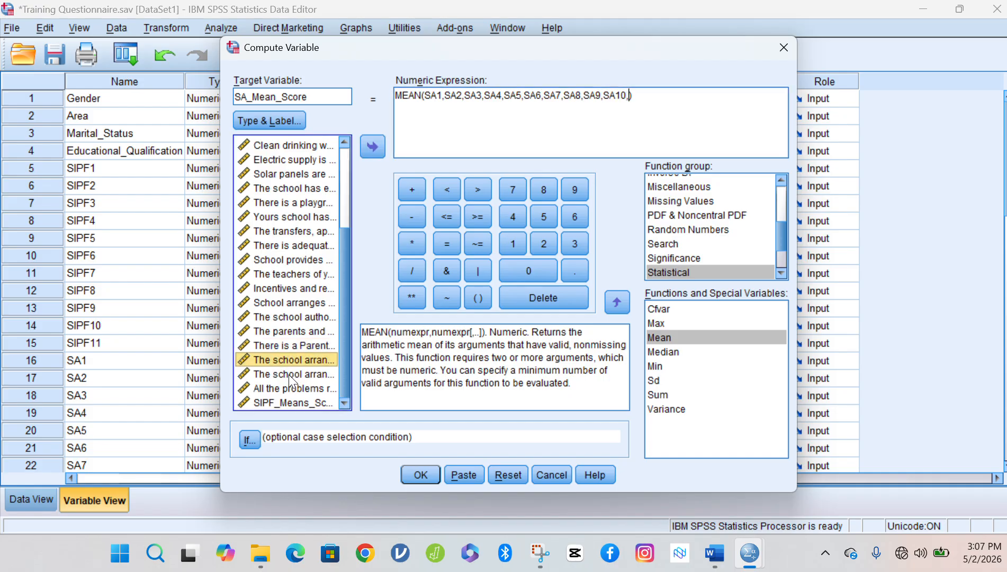
{"action": "double_click", "coordinate": [288, 374]}
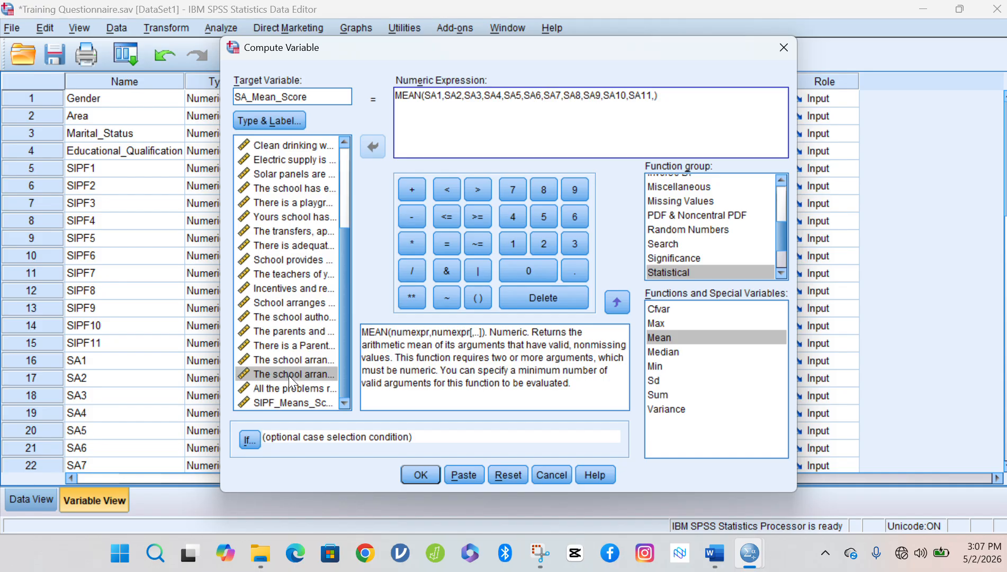
{"action": "type", "text": ","}
{"action": "left_click", "coordinate": [288, 386]}
{"action": "double_click", "coordinate": [288, 388]}
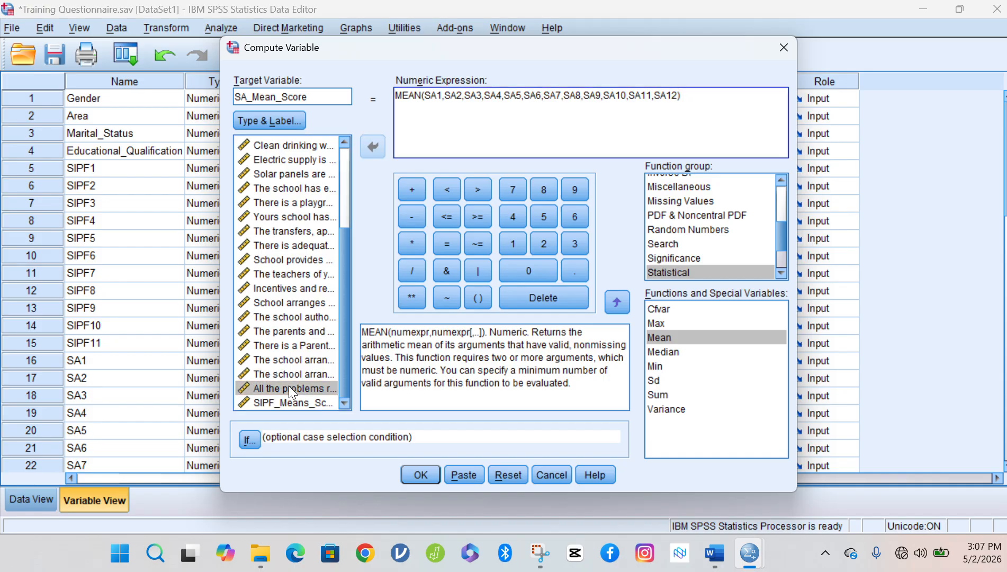
{"action": "type", "text": ","}
{"action": "key", "text": "BackSpace"}
{"action": "left_click", "coordinate": [420, 475]}
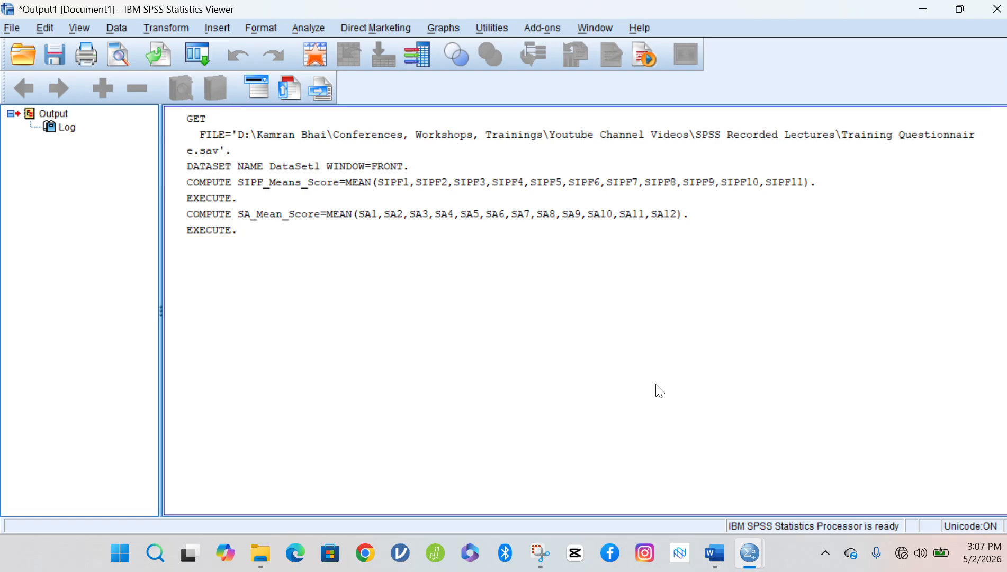
Return to the Training Questionnaire data editor and select the new SA_Mean_Score in row 29.
{"action": "mouse_move", "coordinate": [750, 553]}
{"action": "mouse_move", "coordinate": [766, 478]}
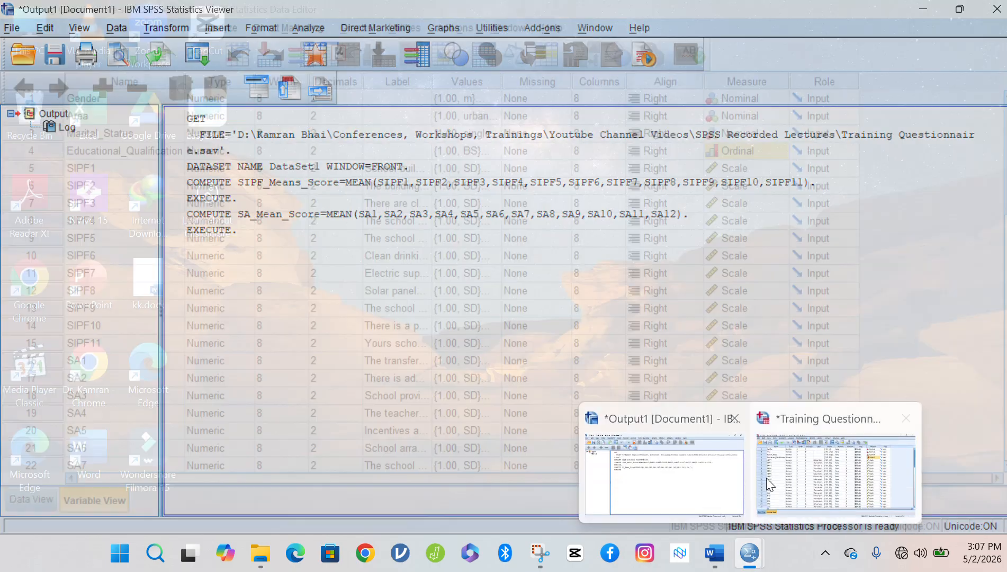
{"action": "left_click", "coordinate": [798, 481]}
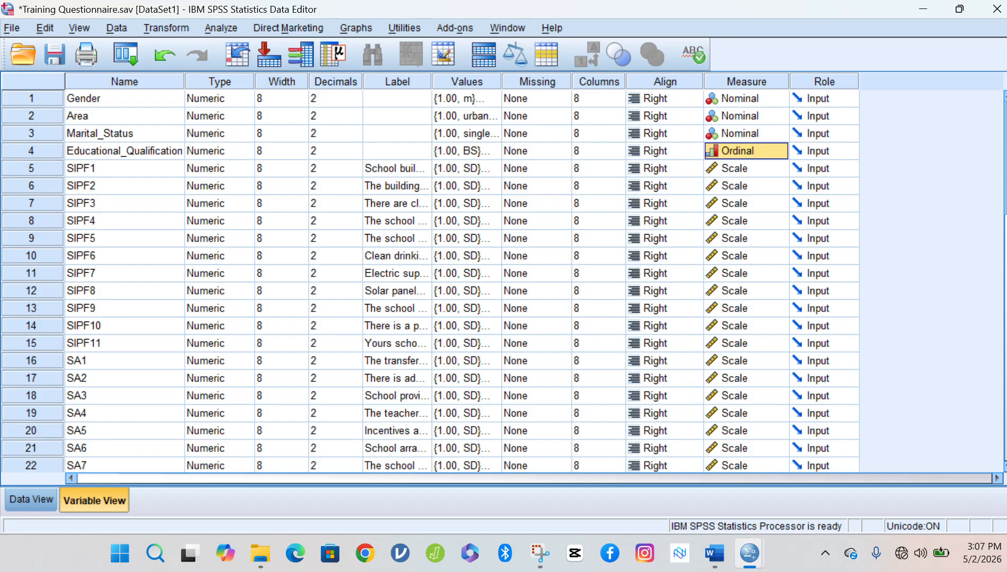
{"action": "scroll", "coordinate": [850, 274], "scroll_direction": "down", "scroll_amount": 7}
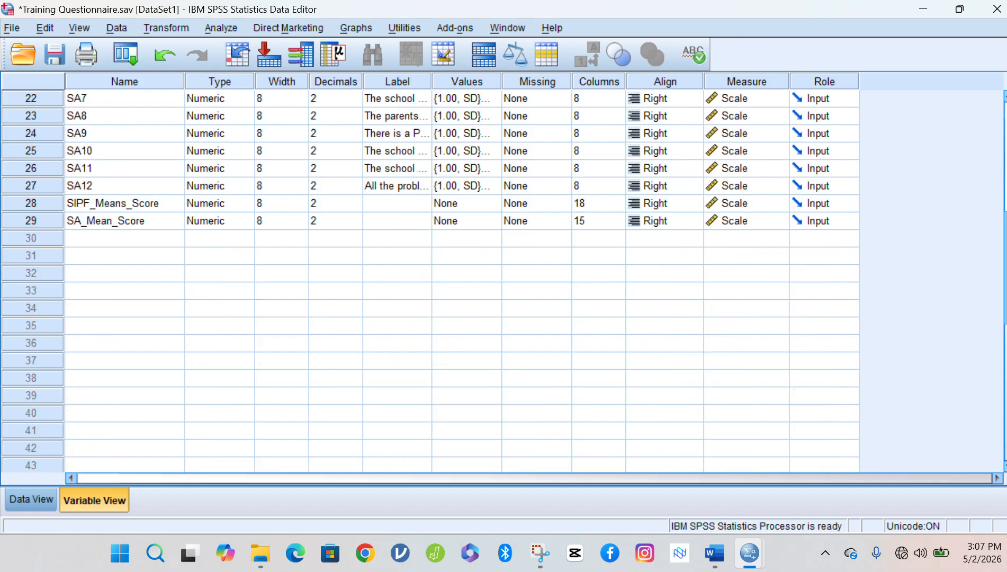
{"action": "left_click", "coordinate": [28, 224]}
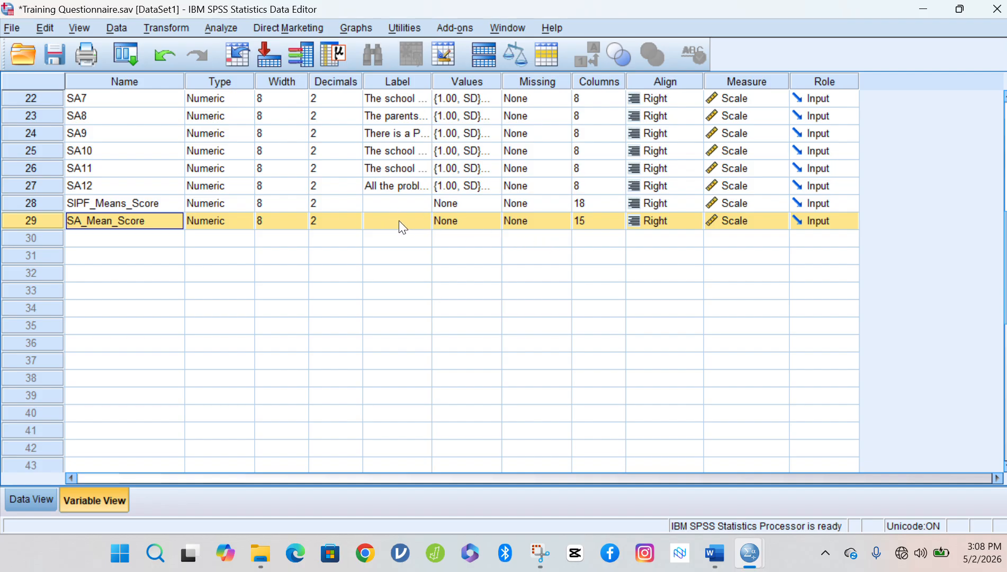
In Data View, inspect SA_Mean_Score values such as 4.00 for respondent 2 and 2.75 for respondent 6.
{"action": "left_click", "coordinate": [42, 496]}
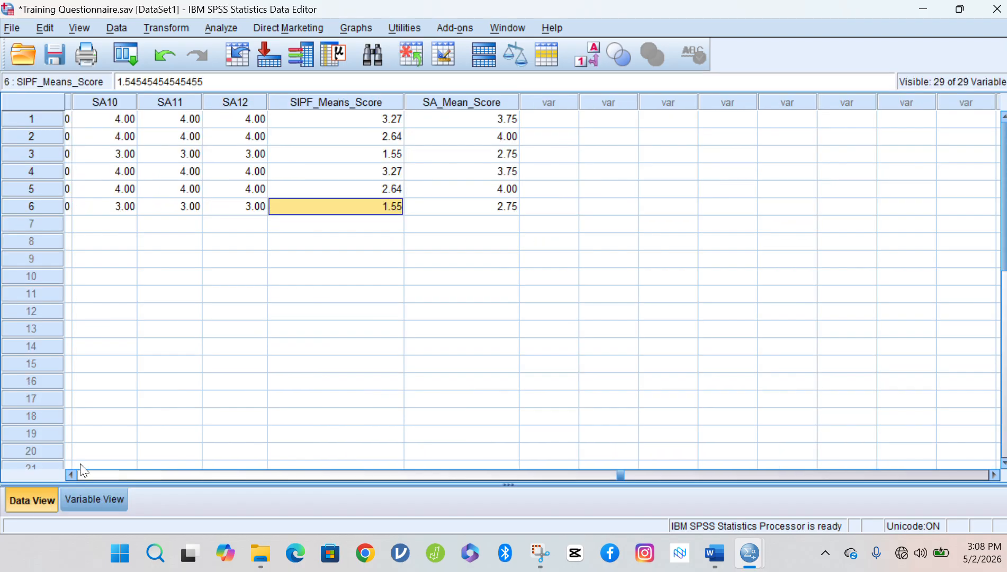
{"action": "left_click", "coordinate": [477, 103]}
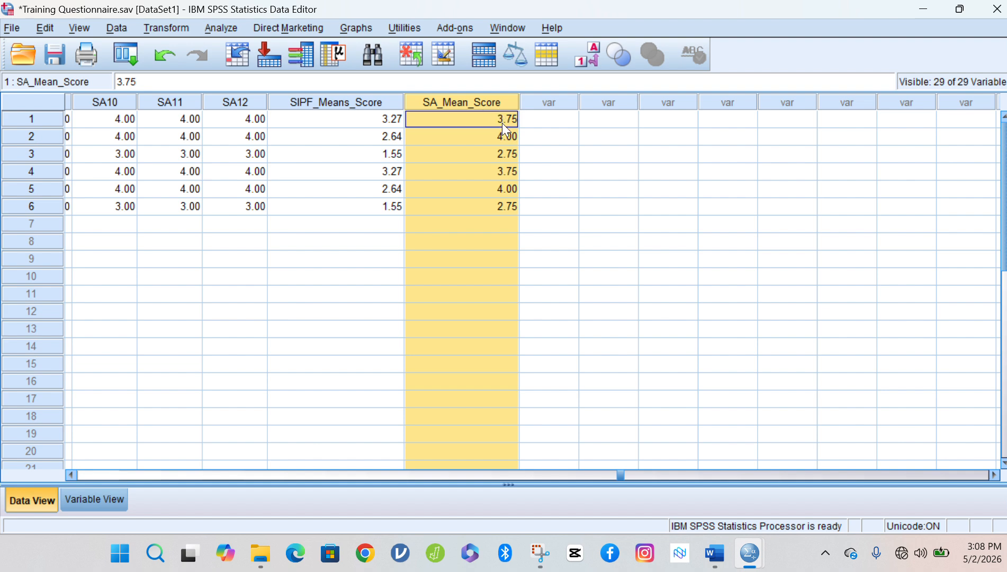
{"action": "left_click", "coordinate": [499, 136]}
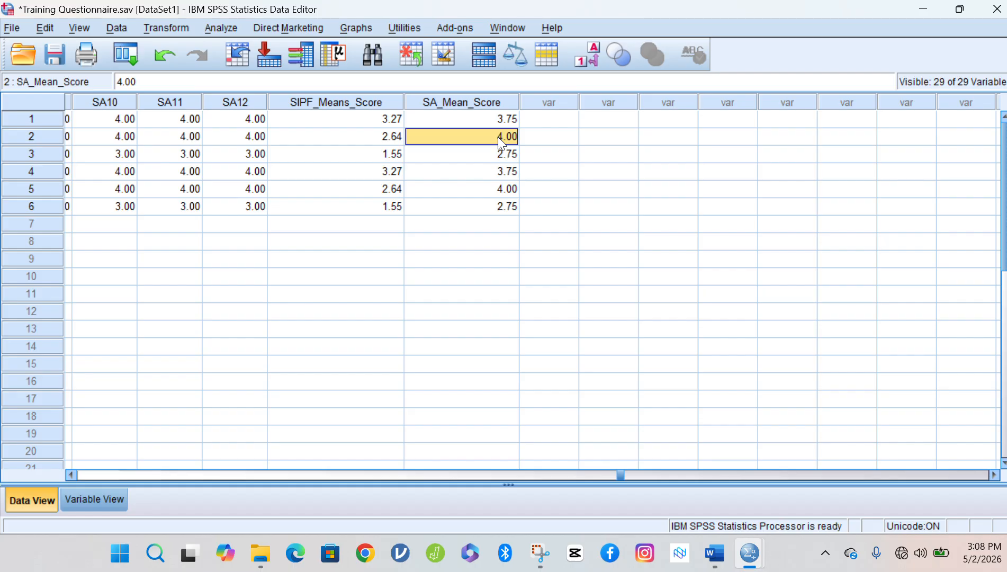
{"action": "left_click", "coordinate": [504, 206]}
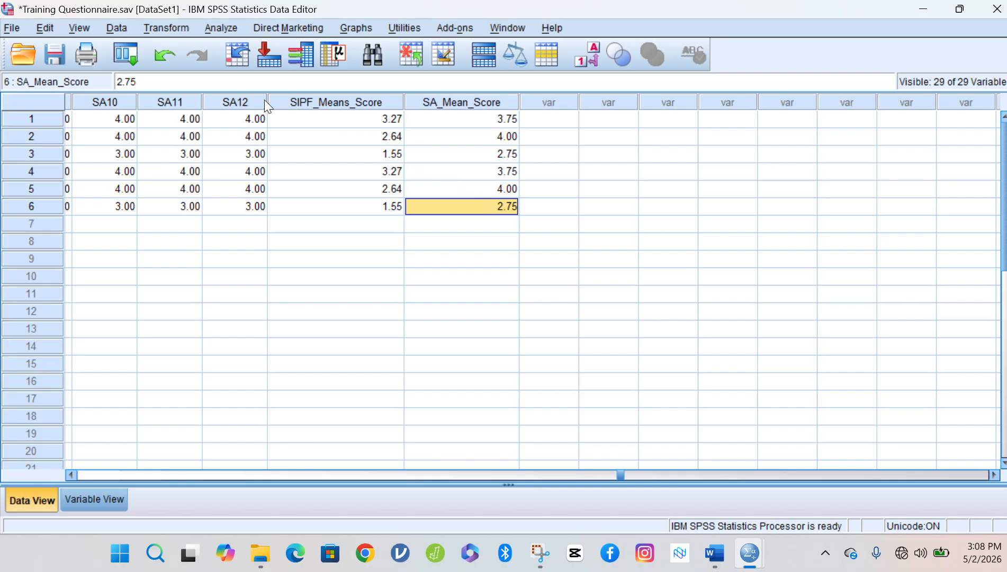
{"action": "left_click", "coordinate": [172, 29]}
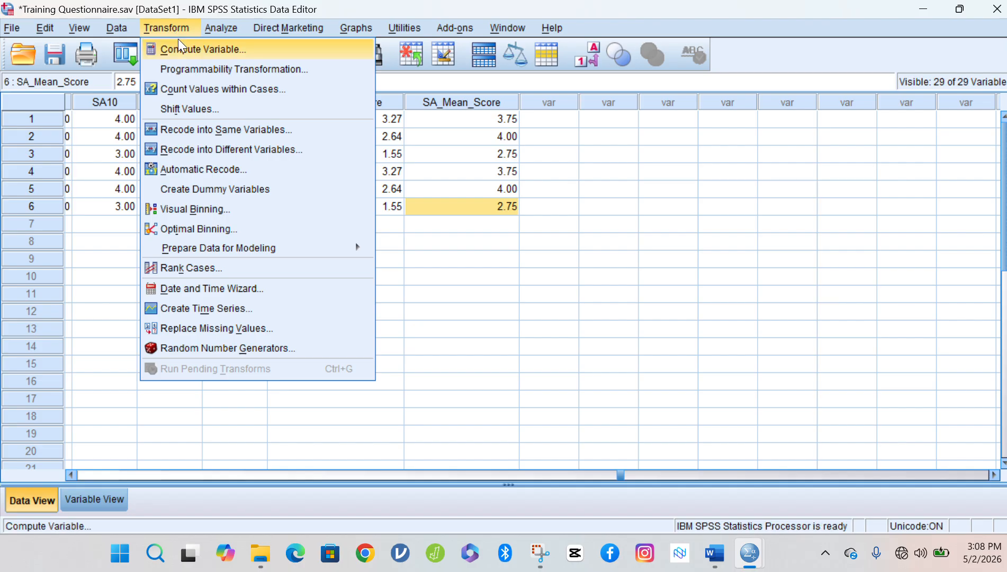